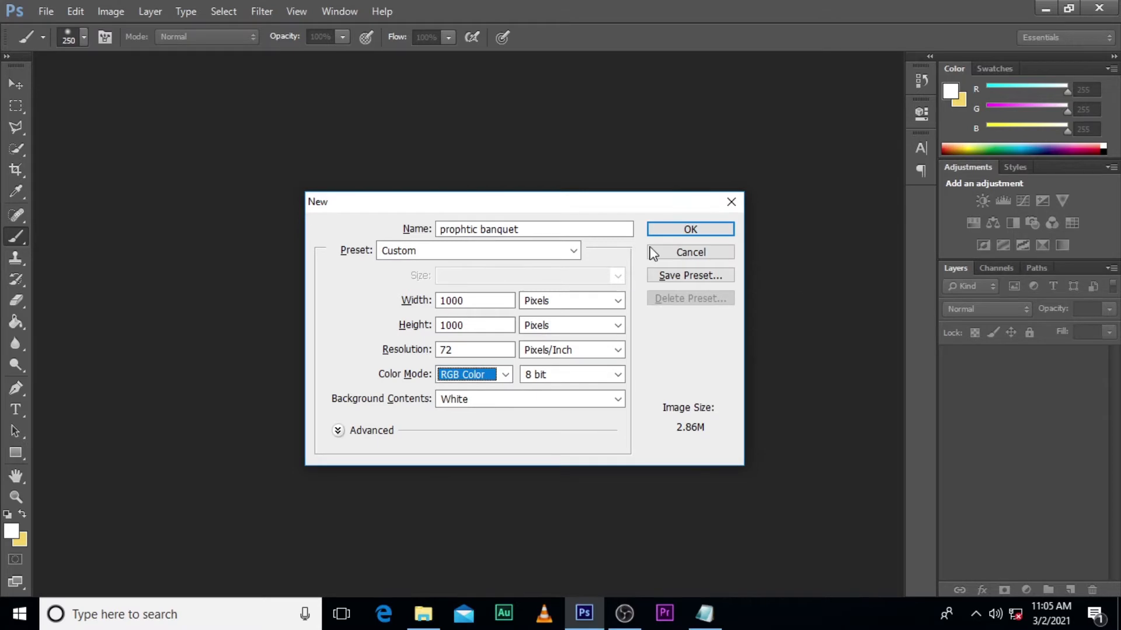
- Create the 1000 by 1000 pixel RGB document "prophtic banquet" at 72 pixels/inch with a white background and rulers shown
click(671, 229)
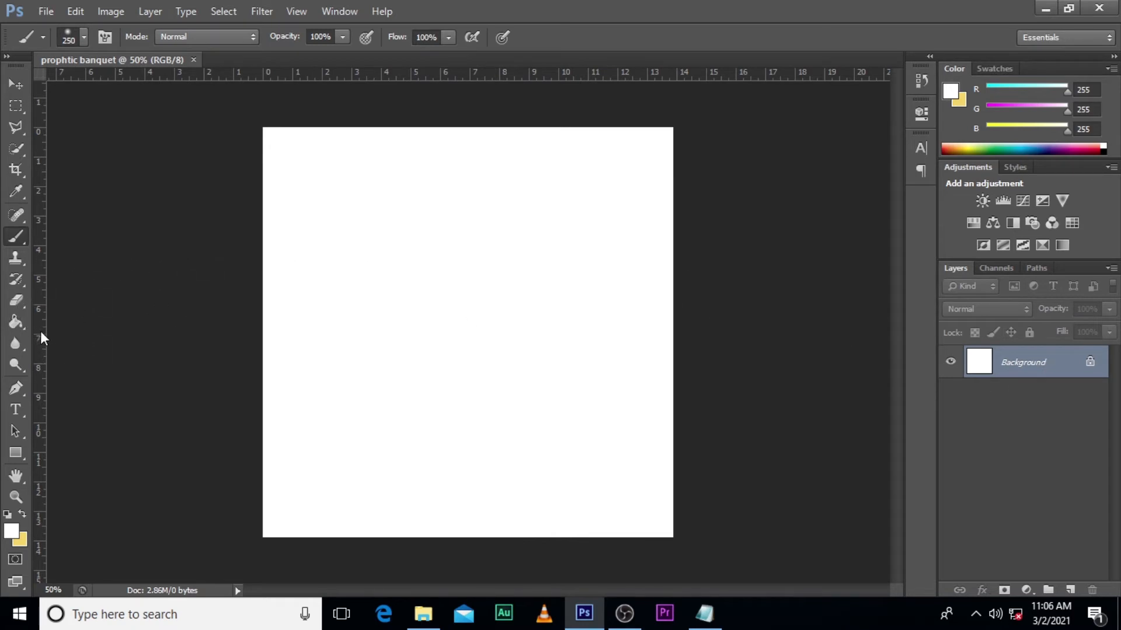
key(ctrl+h)
key(ctrl+r)
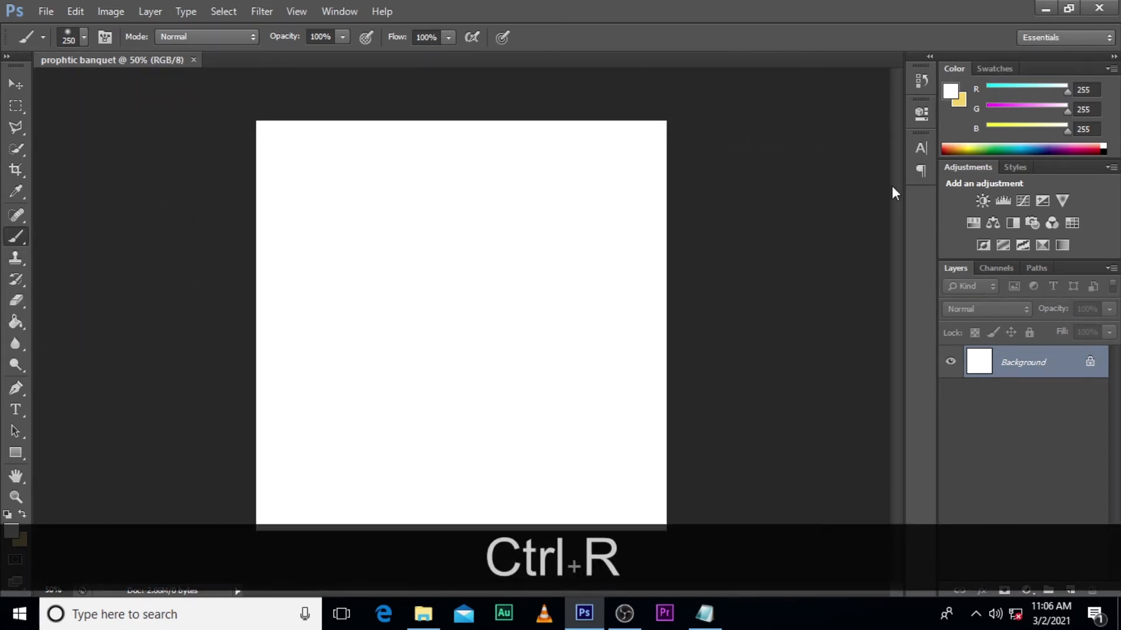
key(ctrl+r)
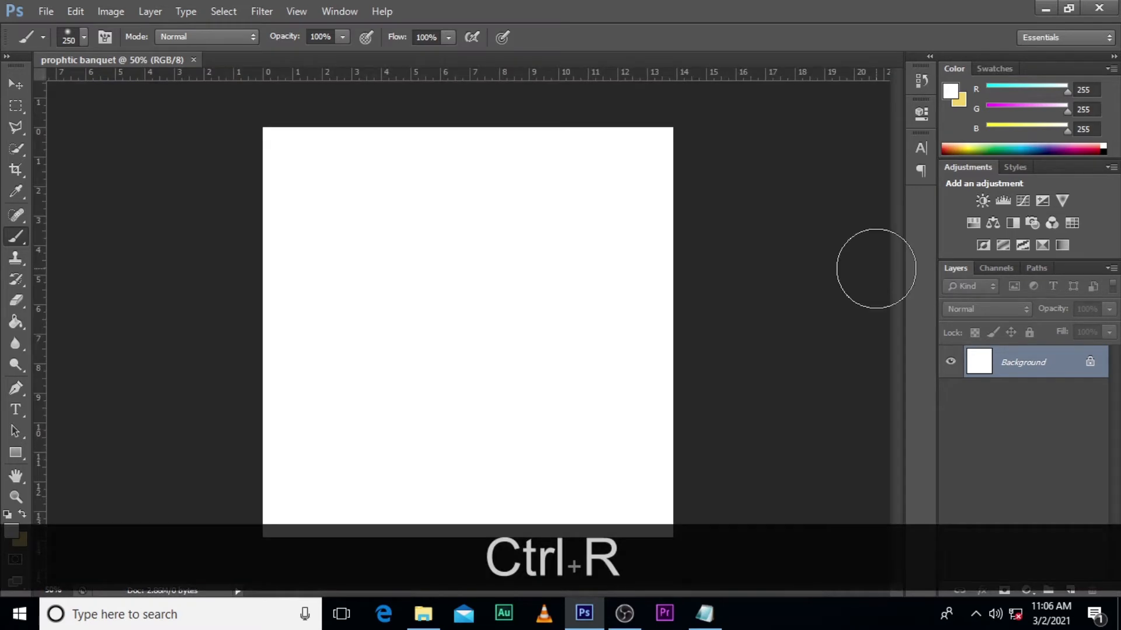
- Place guides along all four canvas edges and through the vertical and horizontal centre of the canvas
click(15, 83)
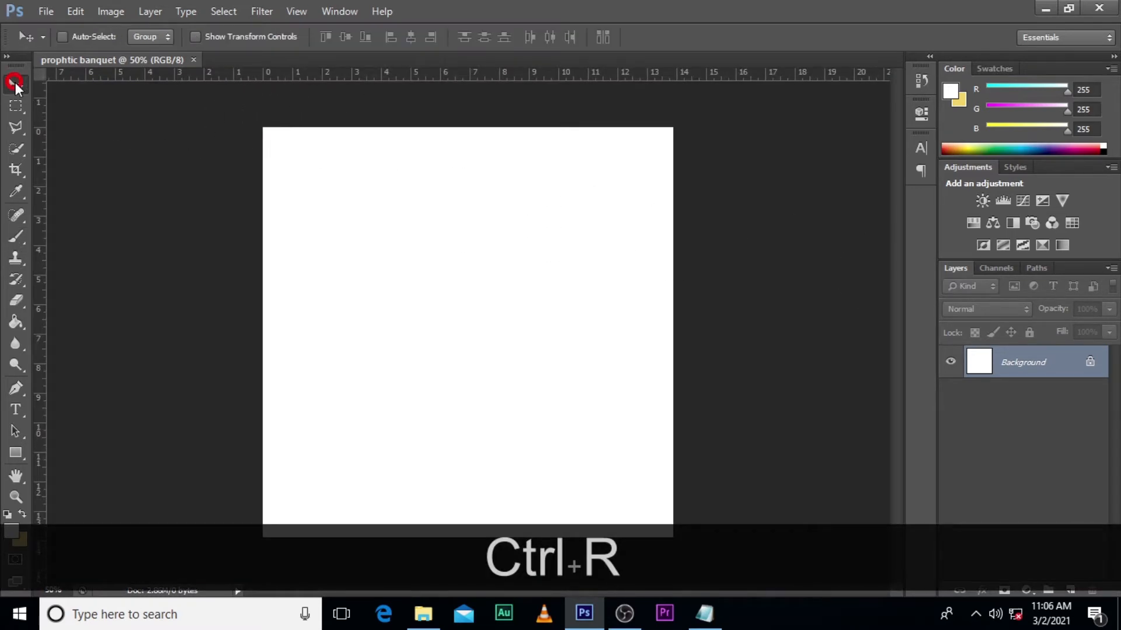
key(v)
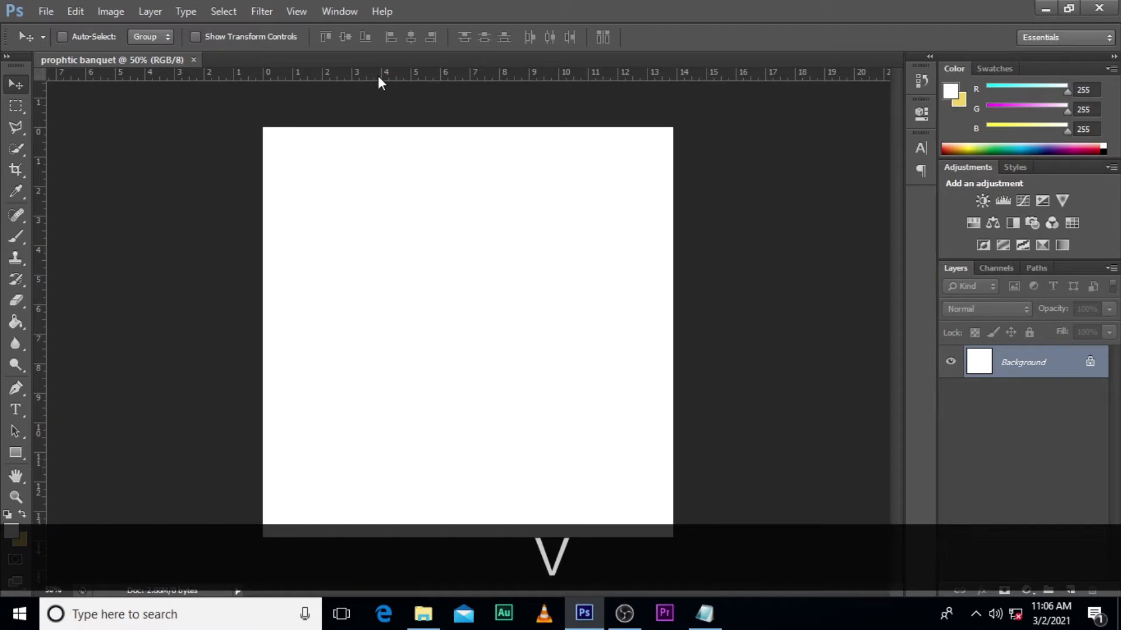
drag(379, 76, 373, 127)
drag(383, 82, 383, 537)
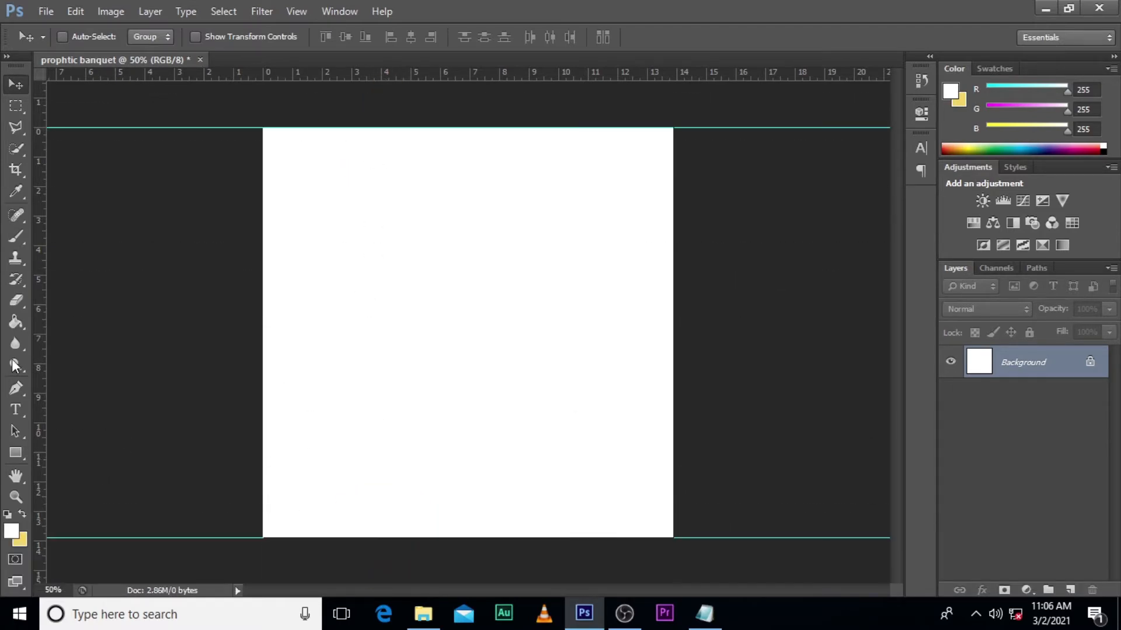
drag(43, 351, 264, 342)
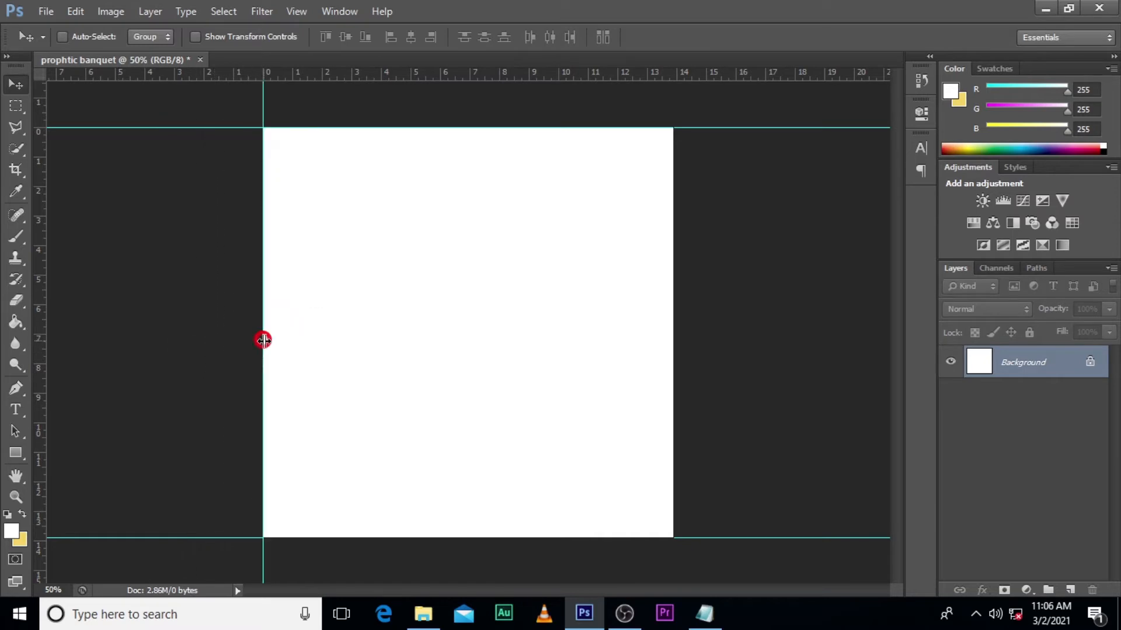
drag(39, 340, 469, 343)
drag(39, 368, 674, 330)
drag(510, 77, 533, 332)
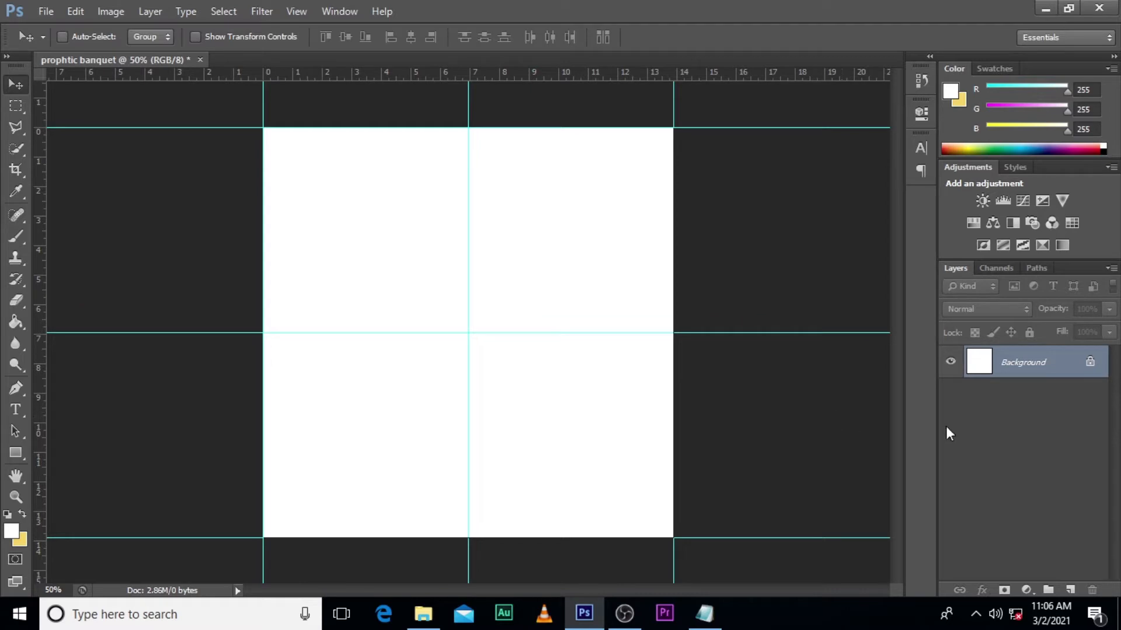
- Place the road-under-dramatic-sky image from the Desktop folder 1, centred horizontally in the upper canvas at about Y 281.5 px
mouse_move(423, 613)
click(453, 531)
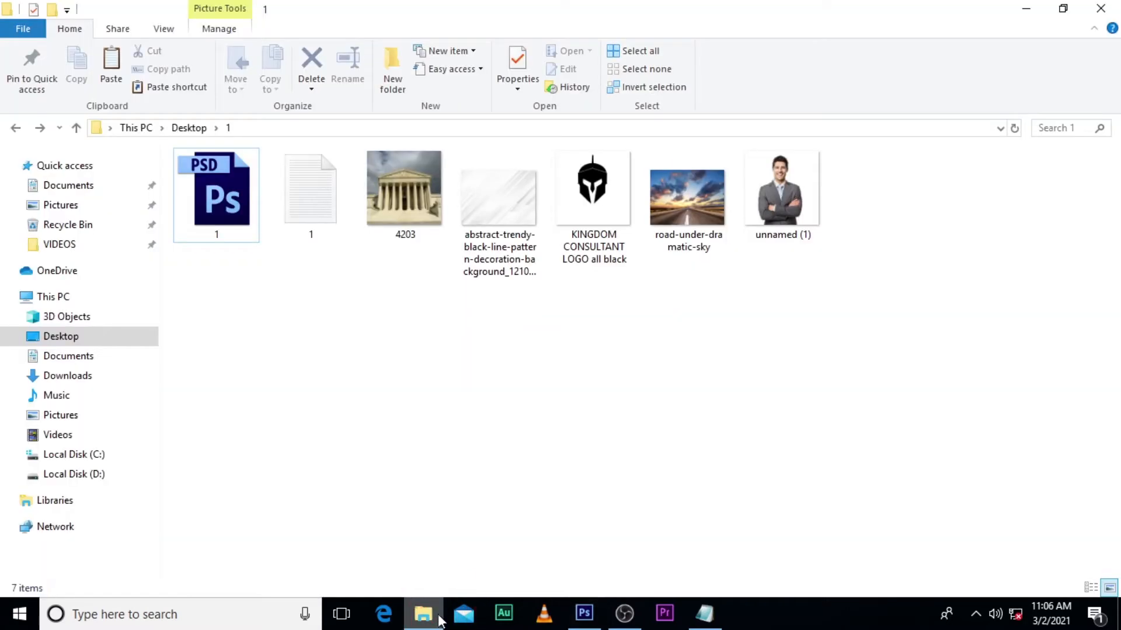
click(697, 201)
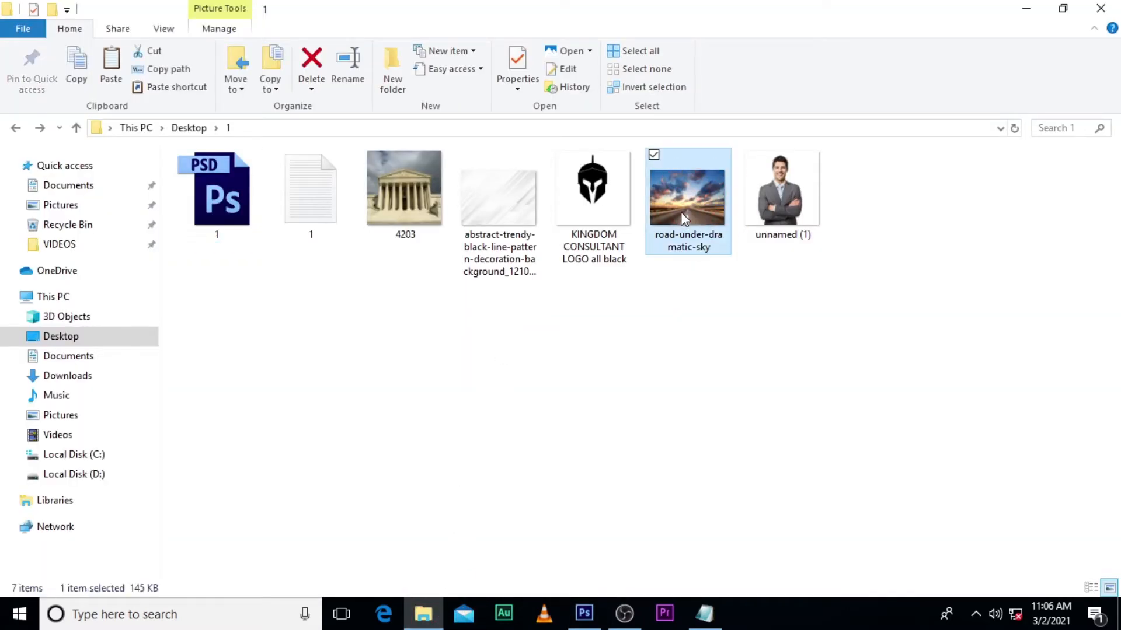
drag(691, 204, 643, 498)
drag(511, 442, 513, 352)
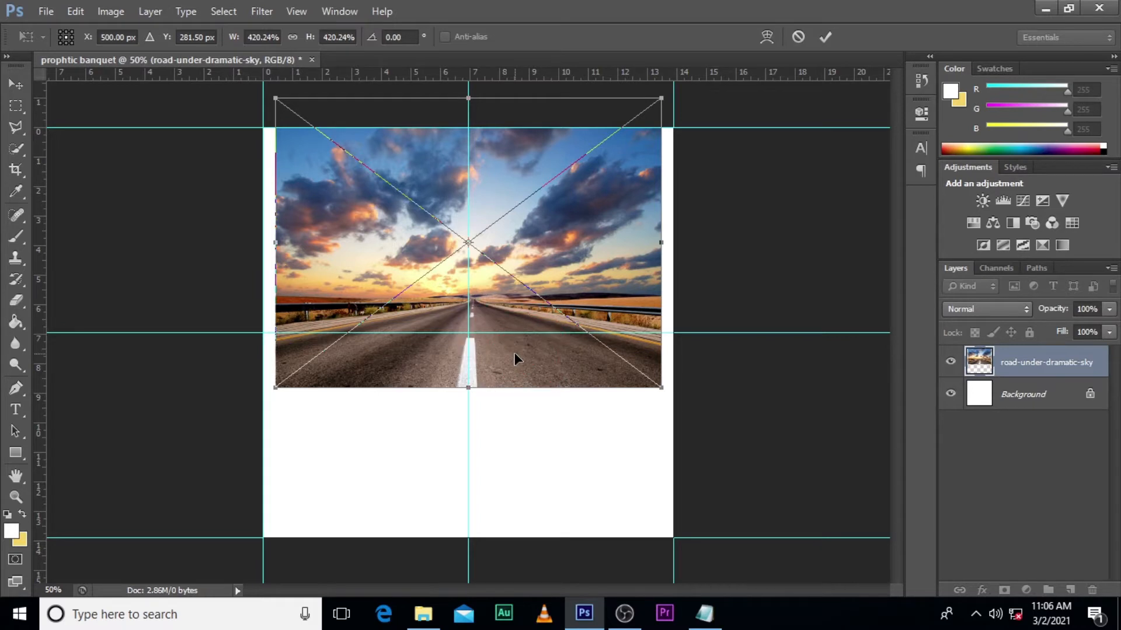
key(Return)
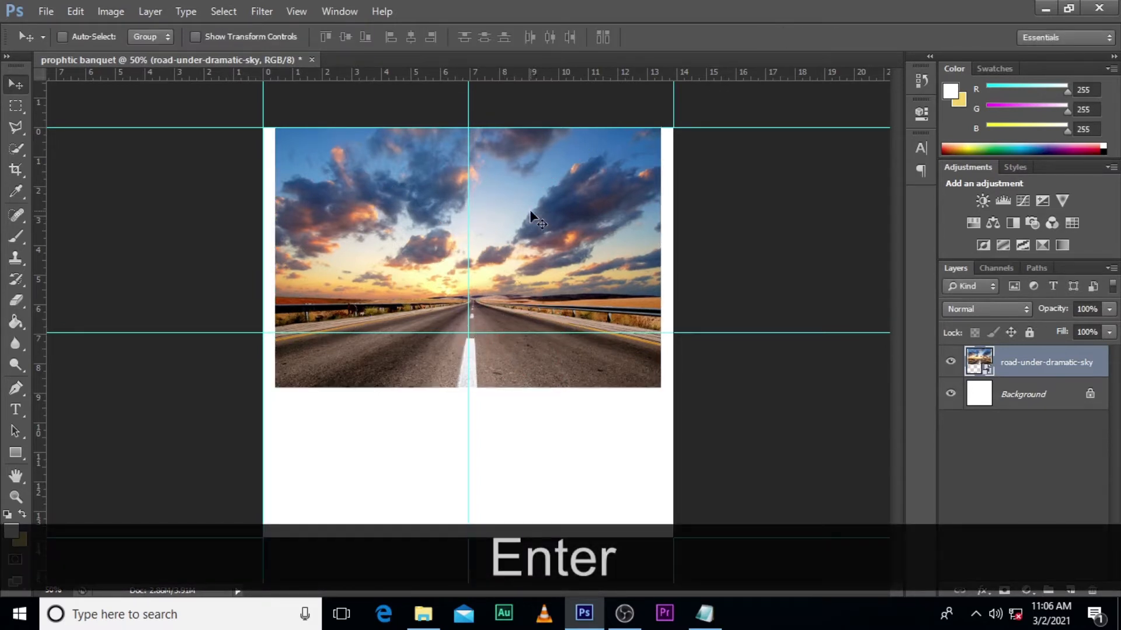
- Place image 4203 from the same folder, scale it to 73.67% and centre it at about X 500, Y 371 px
click(423, 613)
drag(393, 213, 549, 445)
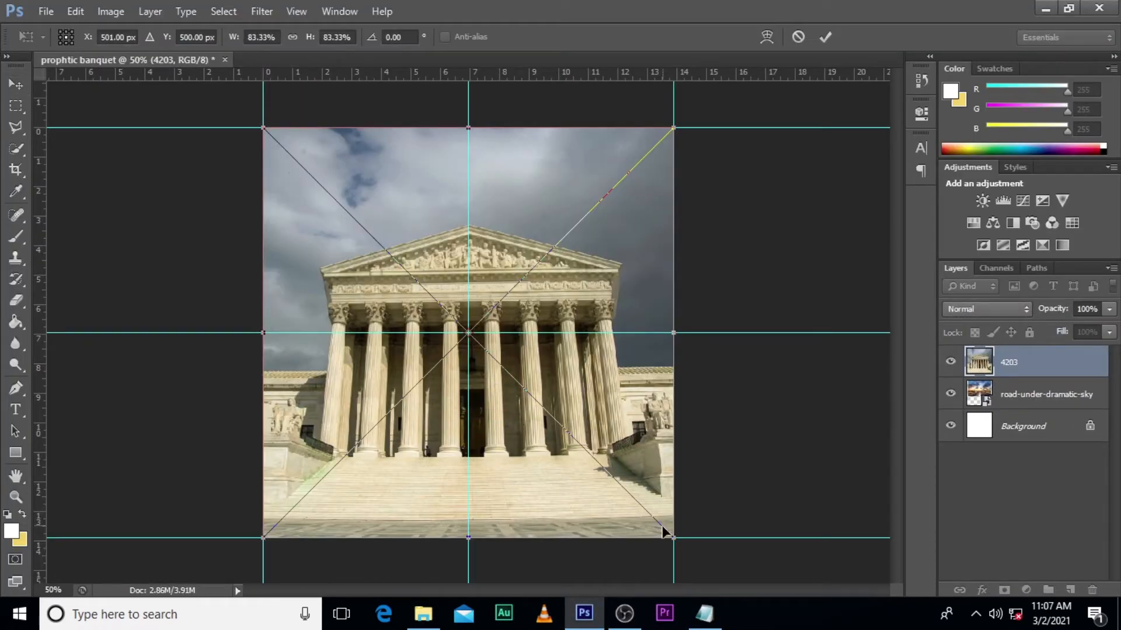
drag(670, 536, 650, 514)
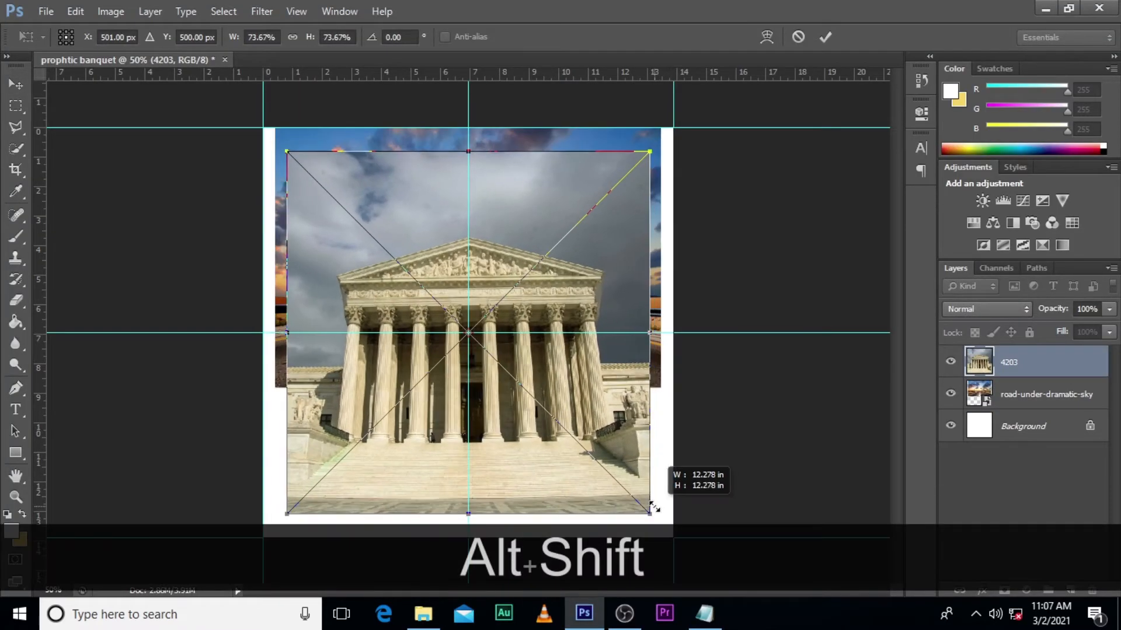
drag(553, 464, 551, 412)
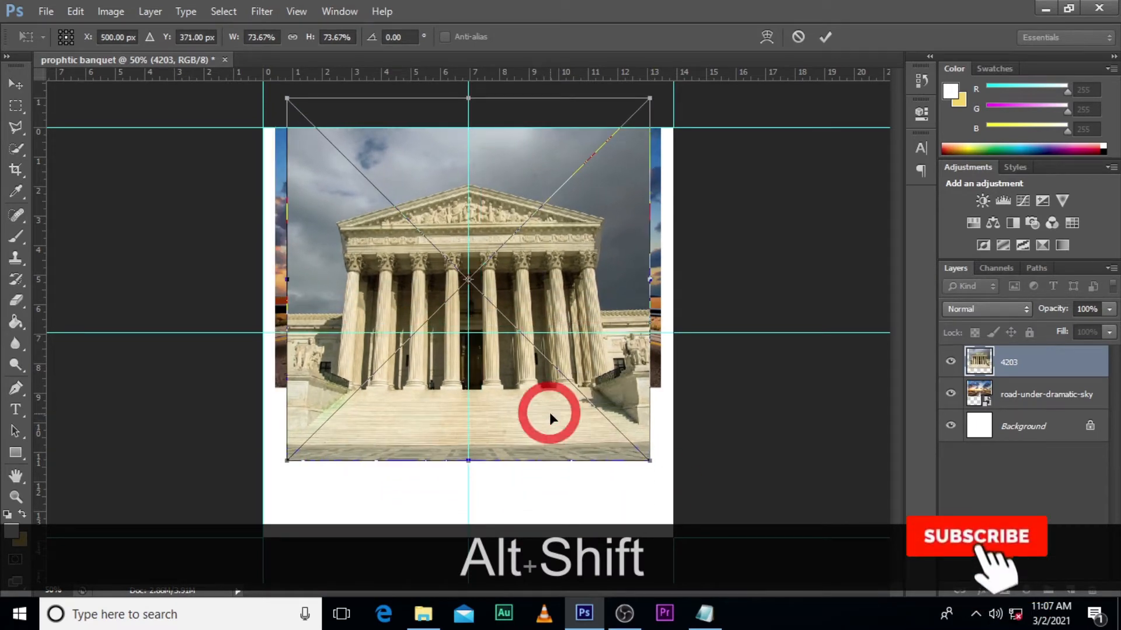
key(Return)
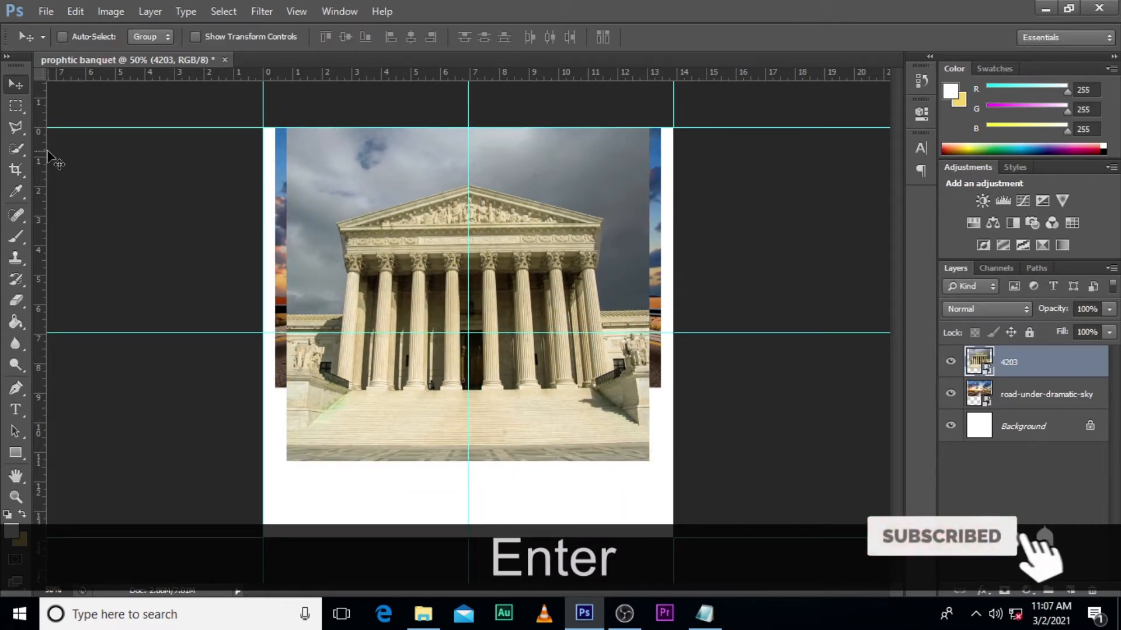
- Select the grey sky around the building on the 4203 layer with the Quick Selection tool
click(16, 148)
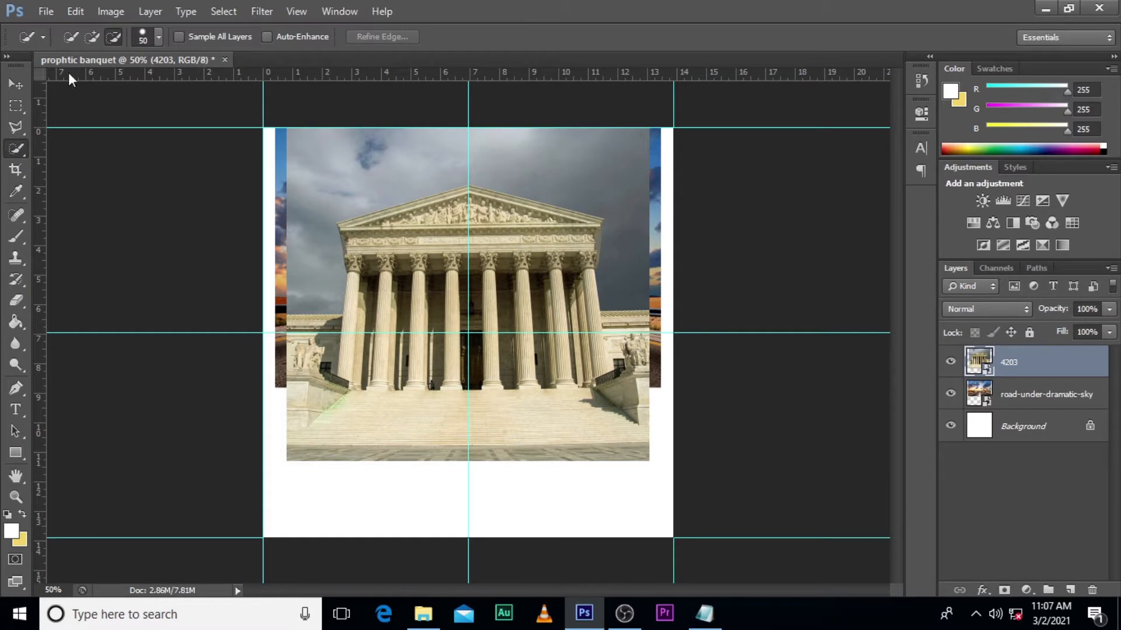
mouse_move(288, 281)
mouse_down()
mouse_move(318, 245)
mouse_move(310, 198)
mouse_move(331, 167)
mouse_move(423, 148)
mouse_up()
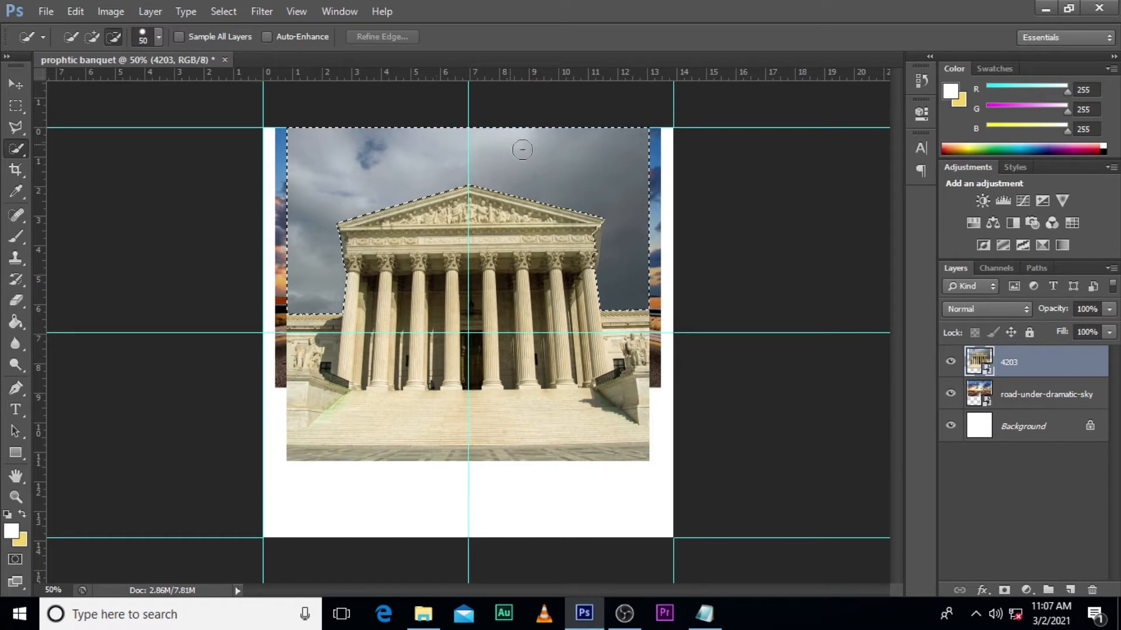
drag(547, 162, 548, 162)
click(92, 37)
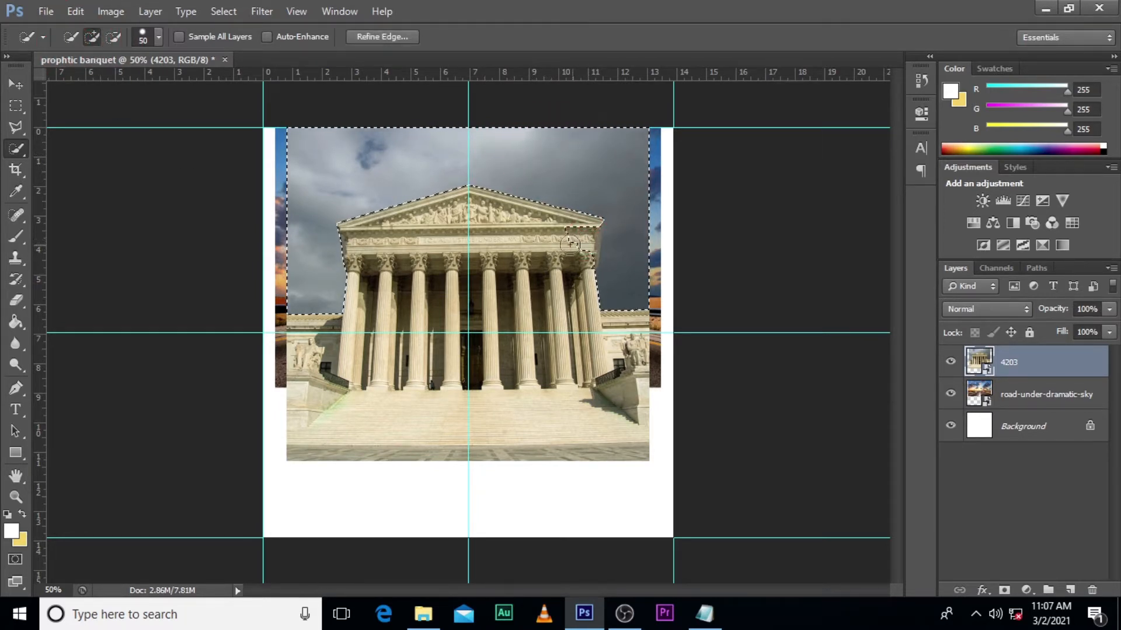
click(113, 37)
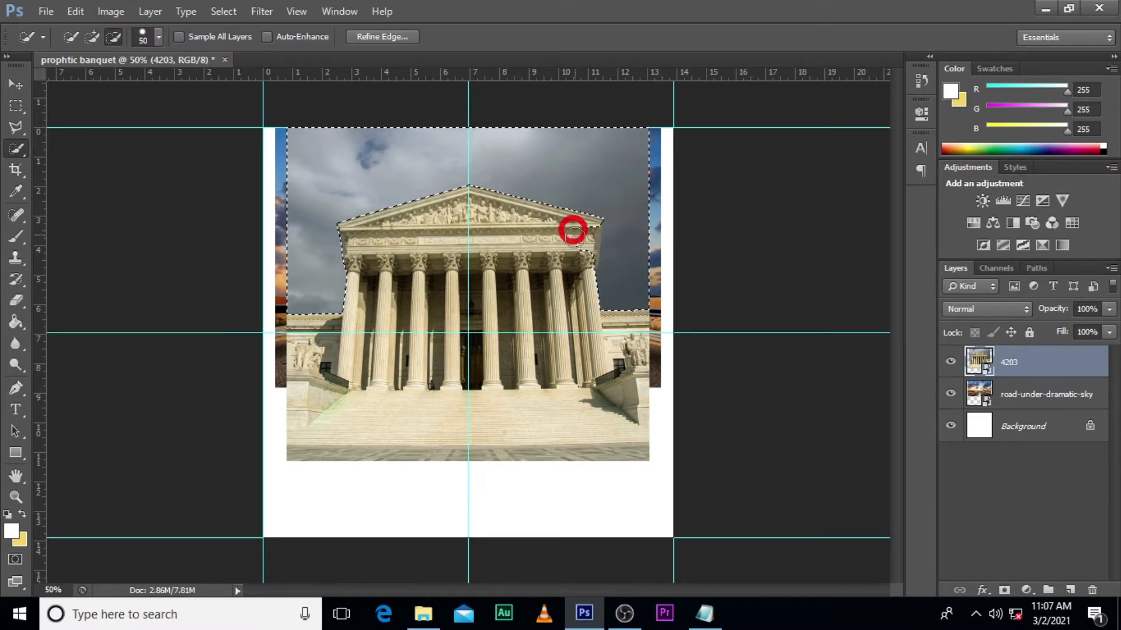
click(12, 152)
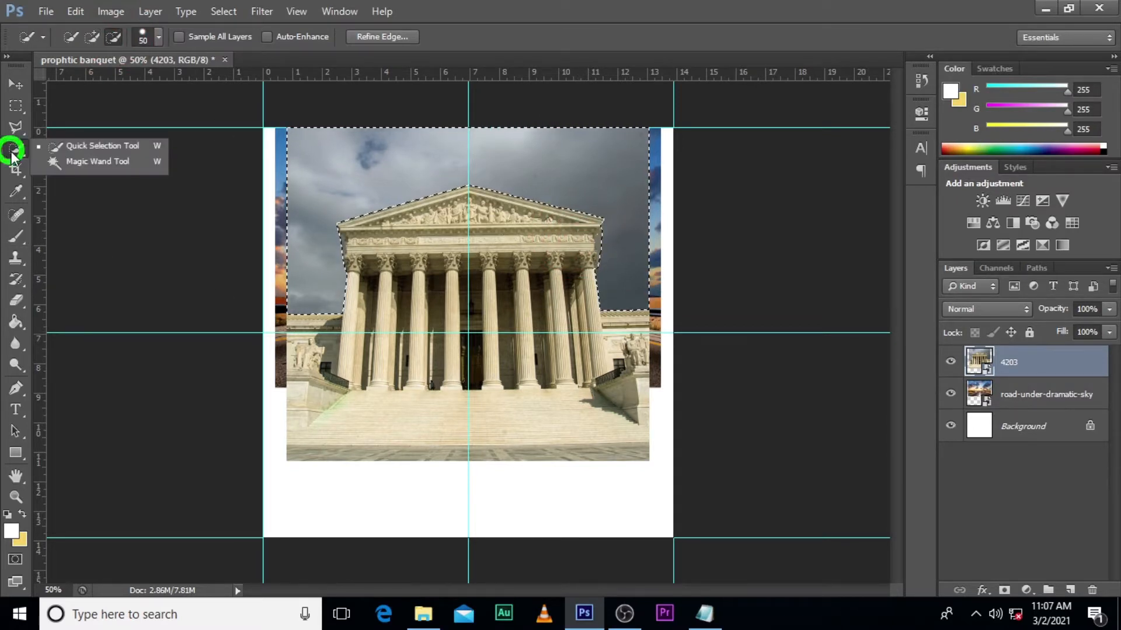
click(90, 150)
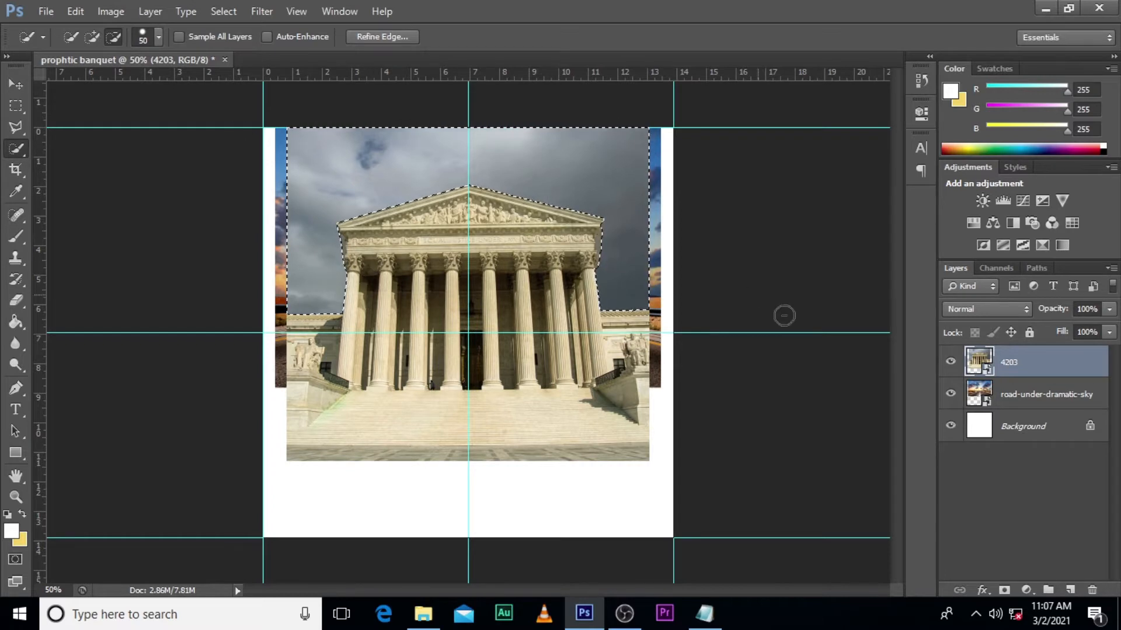
- Add a layer mask to 4203 from the sky selection and invert it so only the building shows over the road image
click(1003, 591)
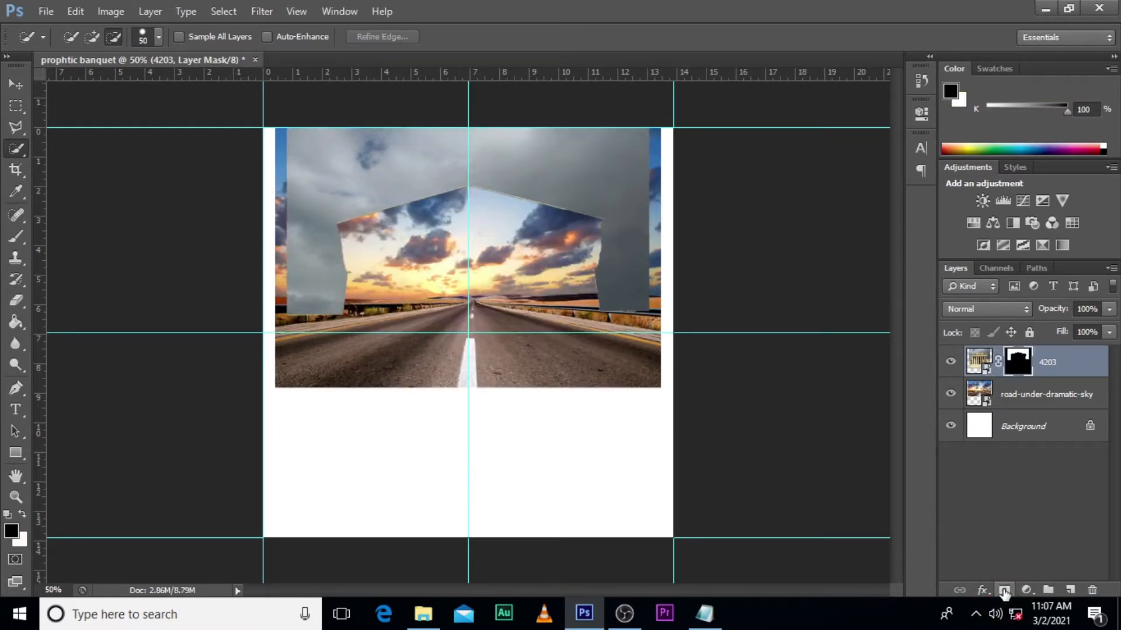
double_click(1016, 361)
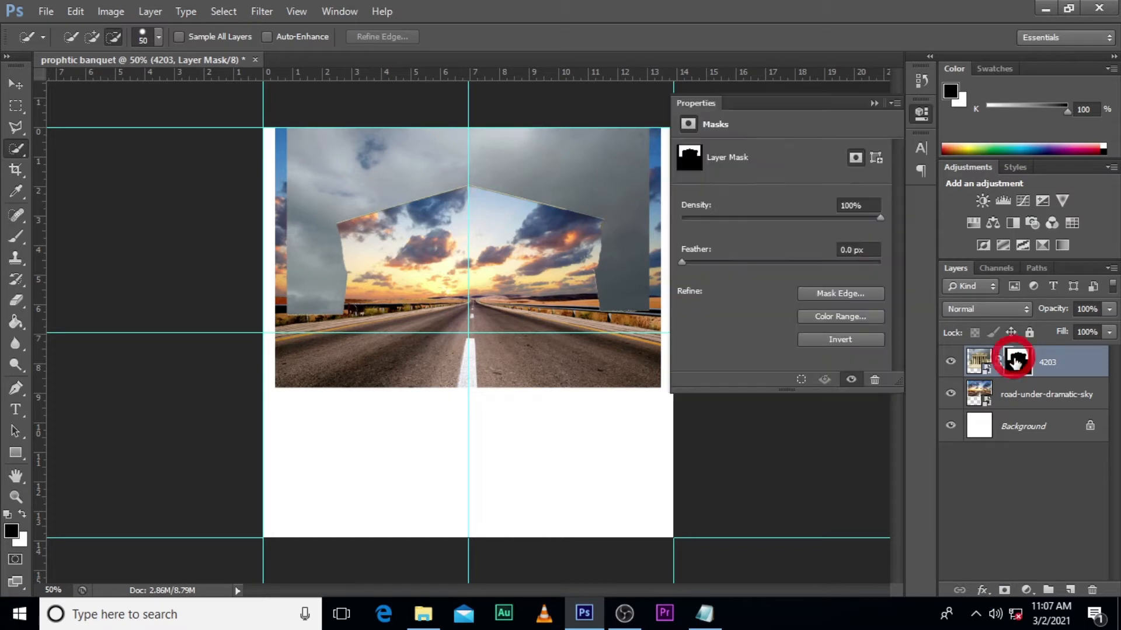
click(839, 340)
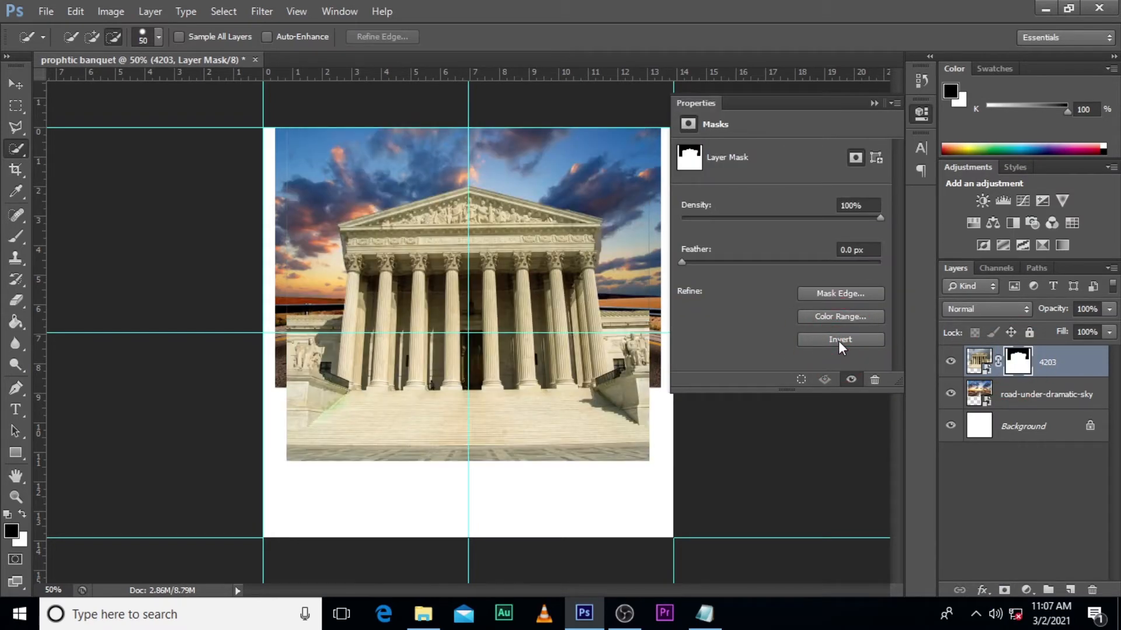
click(874, 104)
click(950, 395)
click(950, 395)
click(950, 394)
click(951, 394)
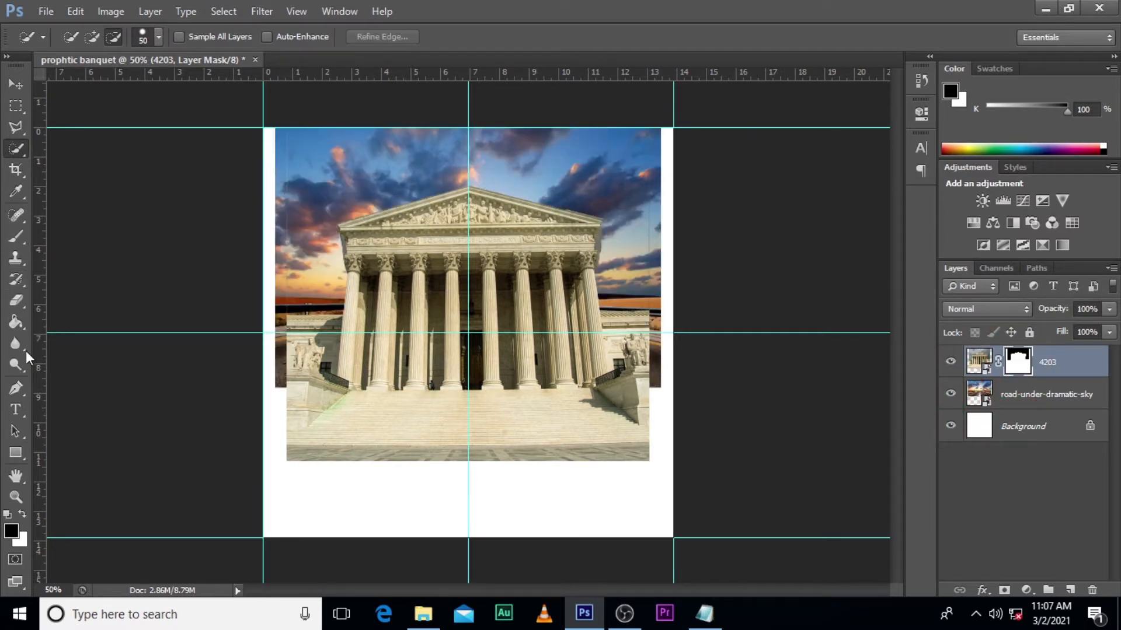
- Paint black on the 4203 layer mask with a size 80 brush to clean up the leftover sky edges
key(b)
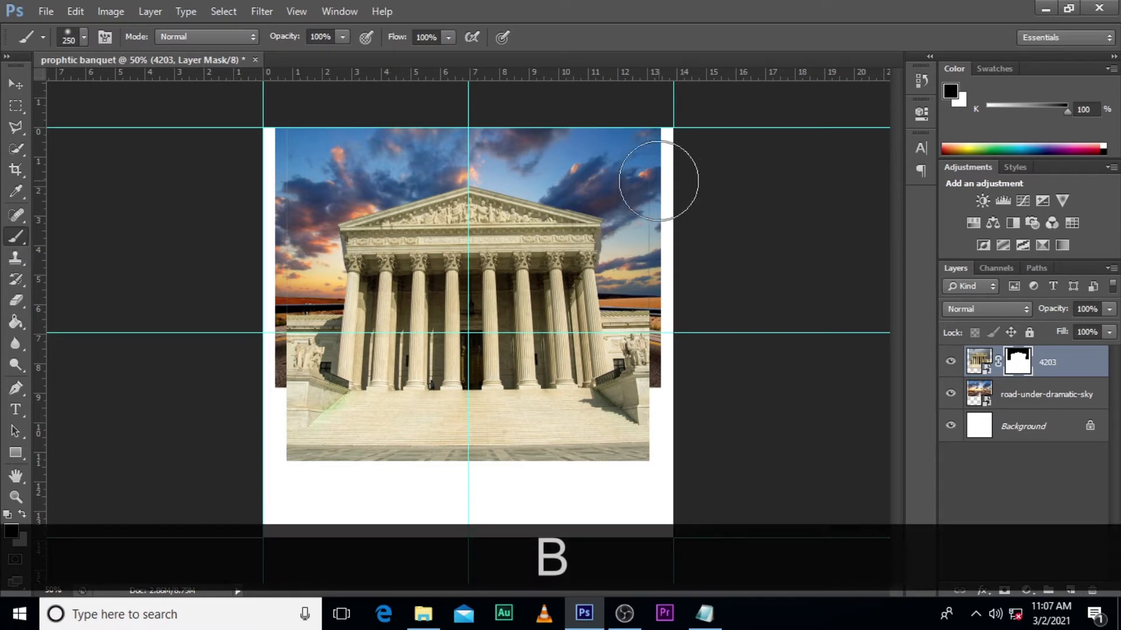
key(bracketleft)
key(bracketleft)
key(bracketleft)
key(bracketleft)
key(bracketleft)
key(bracketleft)
key(bracketleft)
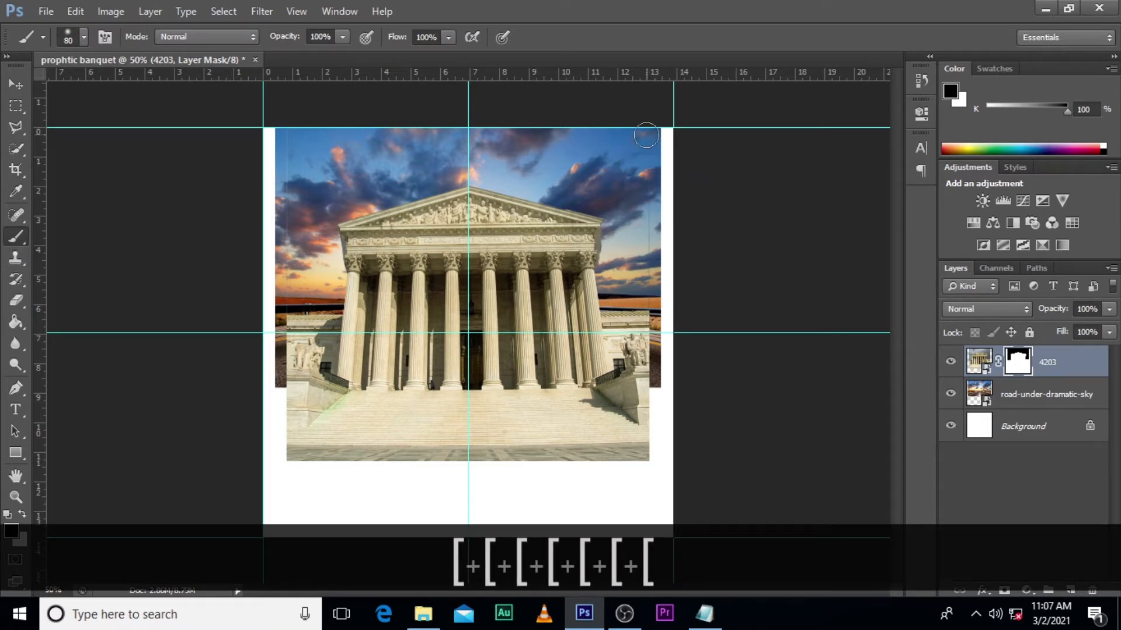
click(12, 531)
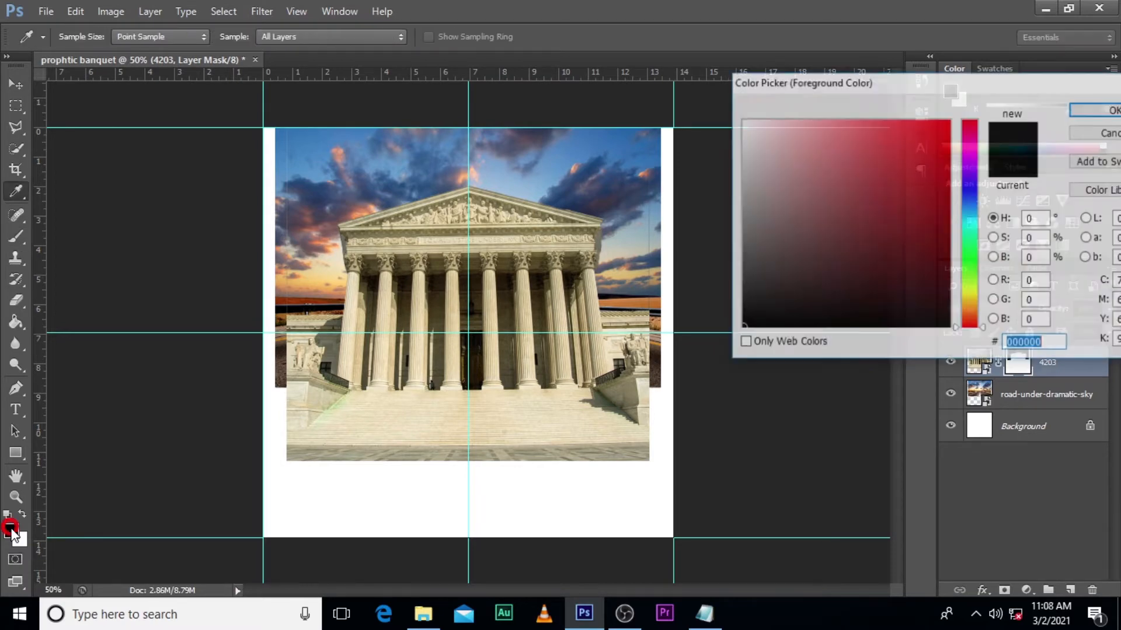
click(1073, 100)
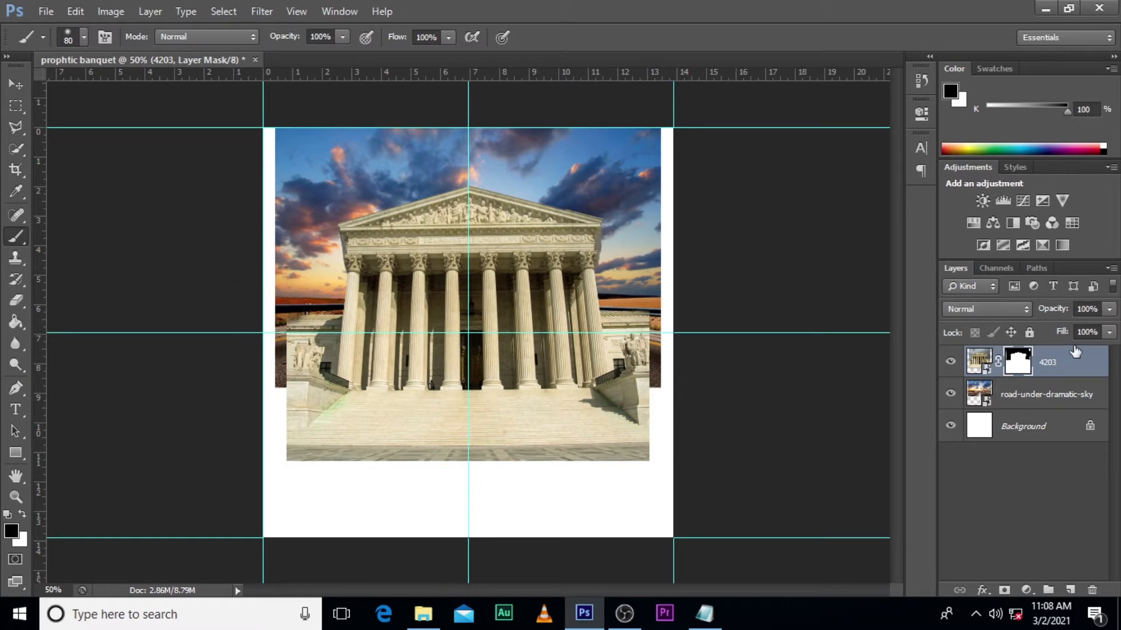
click(1066, 372)
key(ctrl+t)
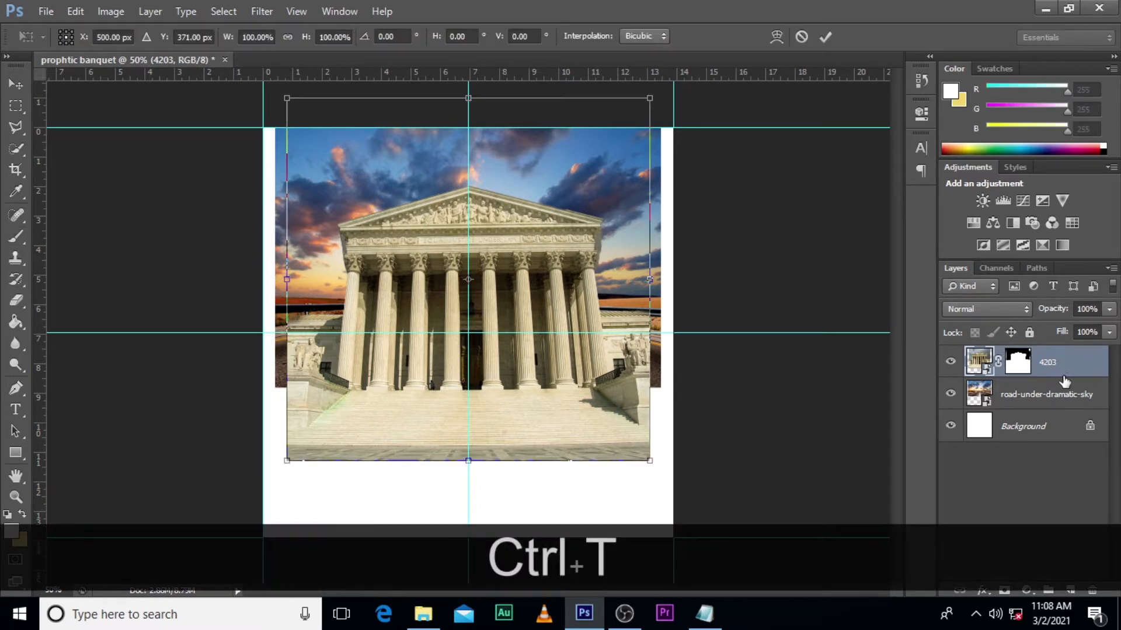
key(v)
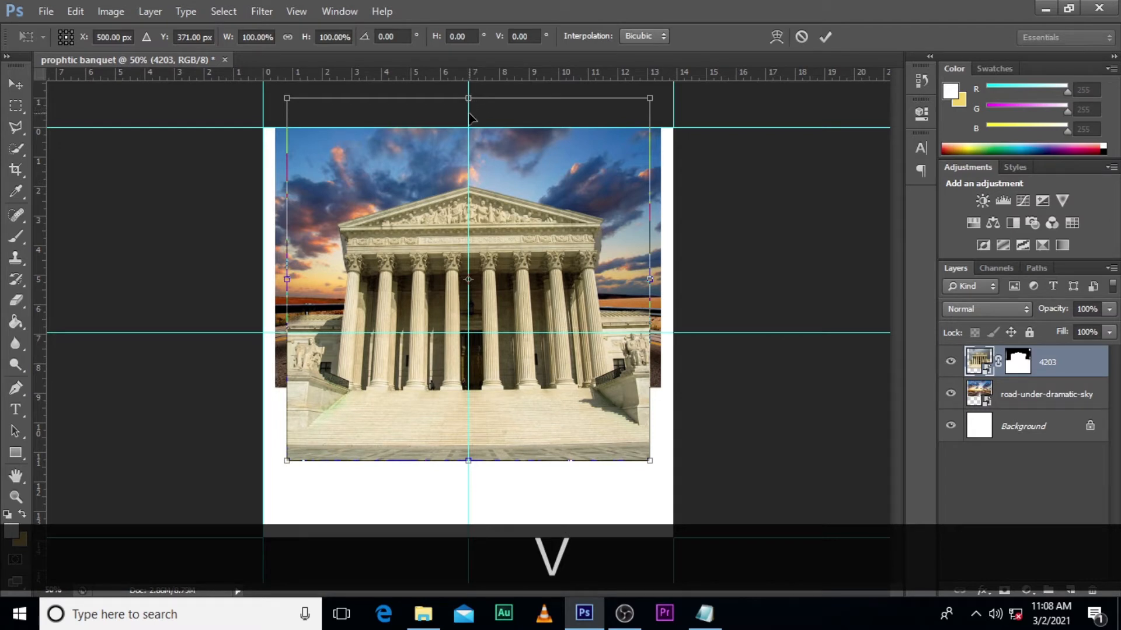
key(Return)
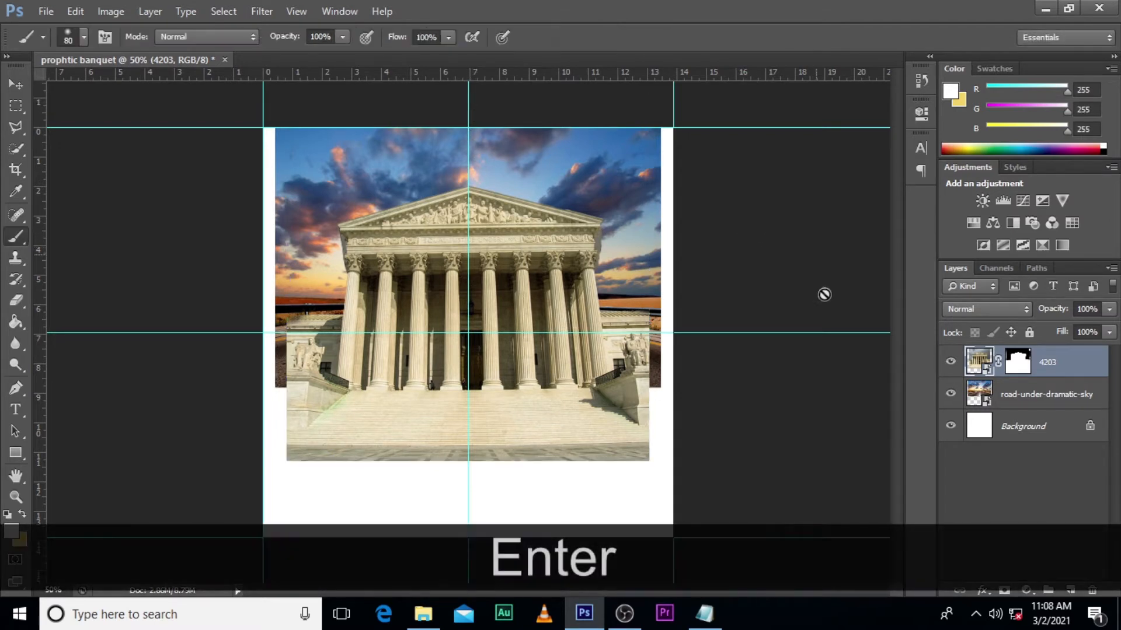
- Move the masked 4203 building layer straight up so its roof peak sits closer to the canvas's upper edge
key(Up)
key(Up)
key(Up)
key(v)
key(Up)
key(Up)
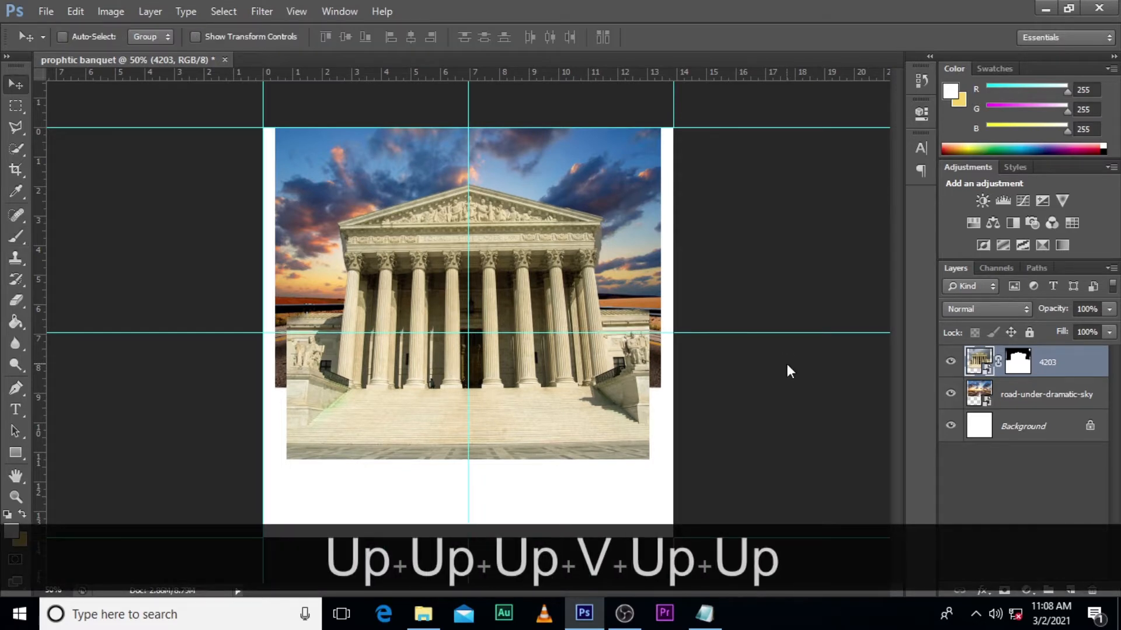
- Nudge the 4203 building layer slightly higher so its roof peak sits just below the canvas's upper edge
key(Up)
key(Up)
key(Up)
key(Up)
key(Up)
key(Up)
key(Up)
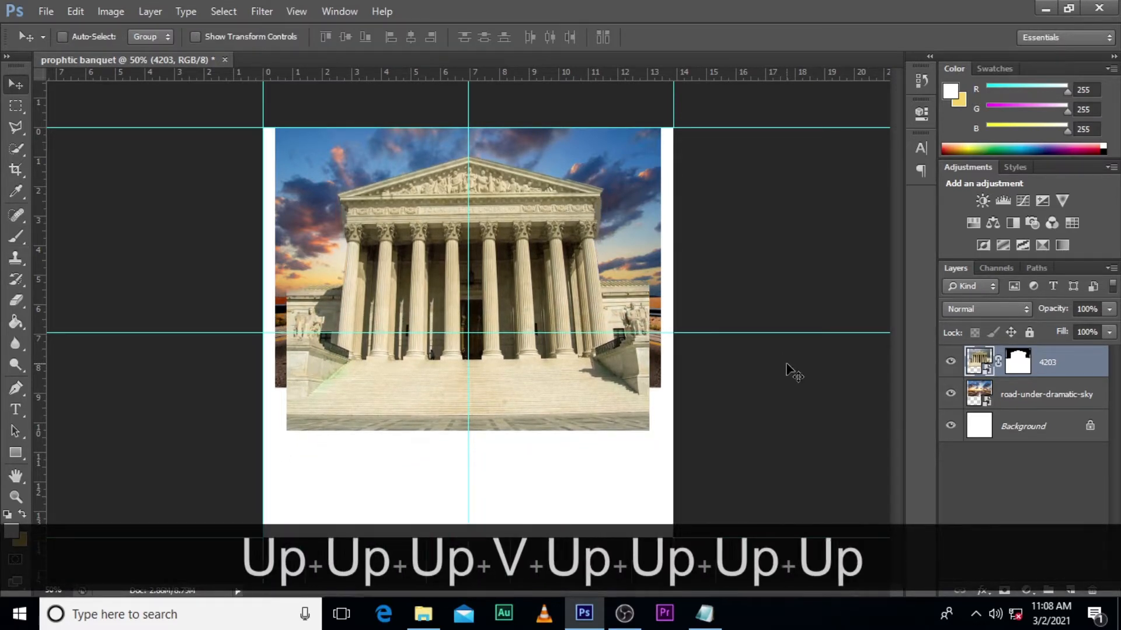
key(Up)
key(Up)
key(Up)
key(Up)
key(Up)
key(Up)
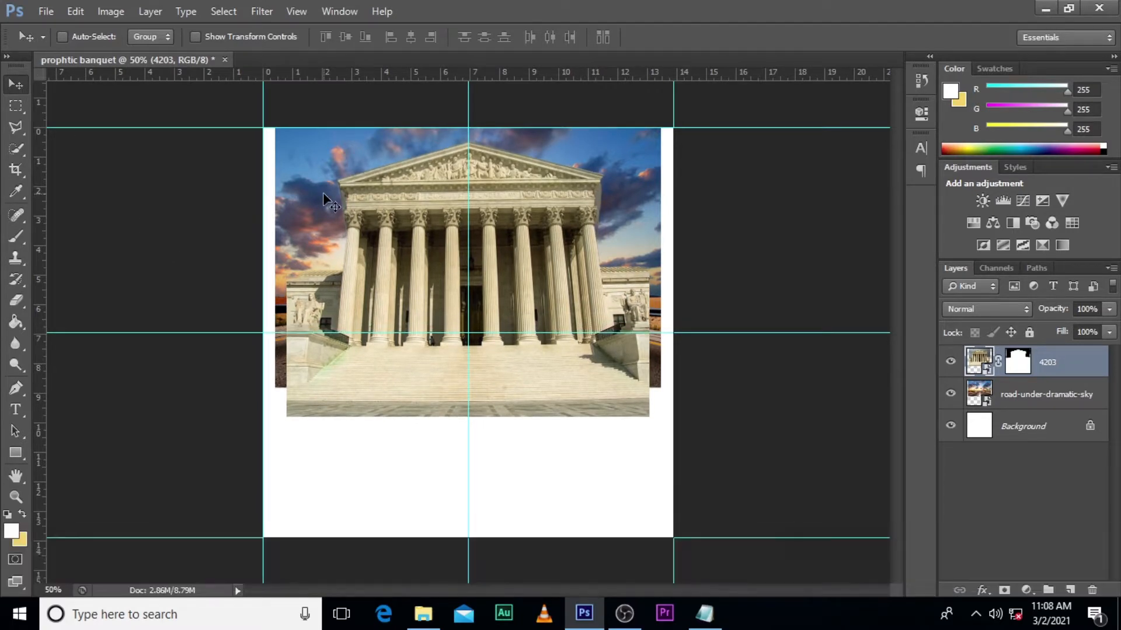
key(Up)
key(Up)
key(Up)
key(Up)
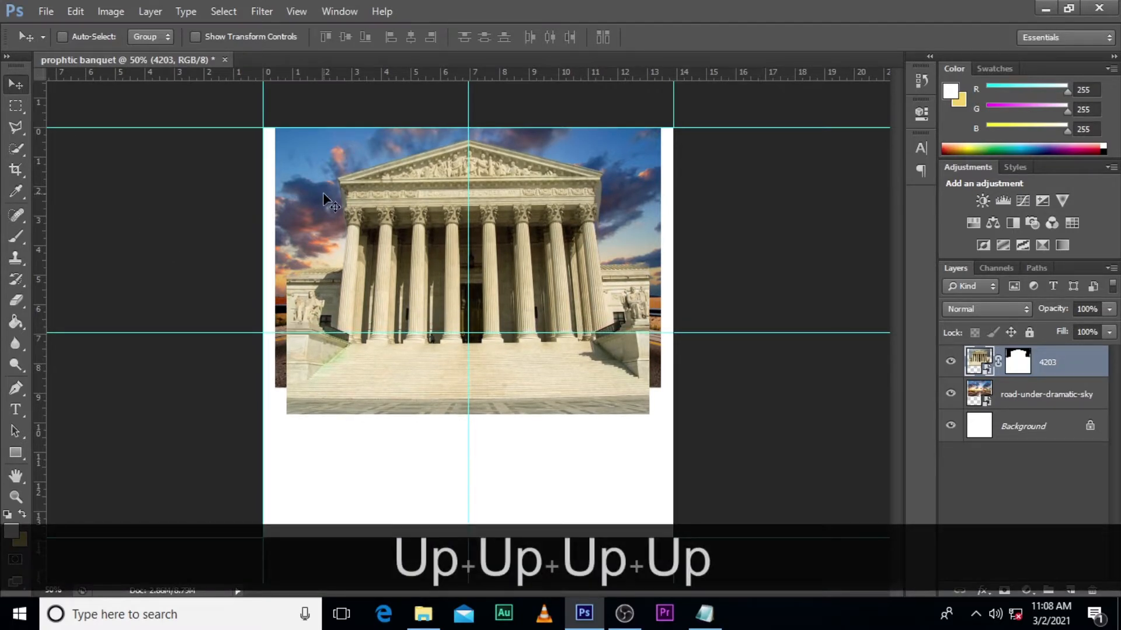
- Convert the masked 4203 building layer to a smart object
click(1037, 366)
right_click(1084, 365)
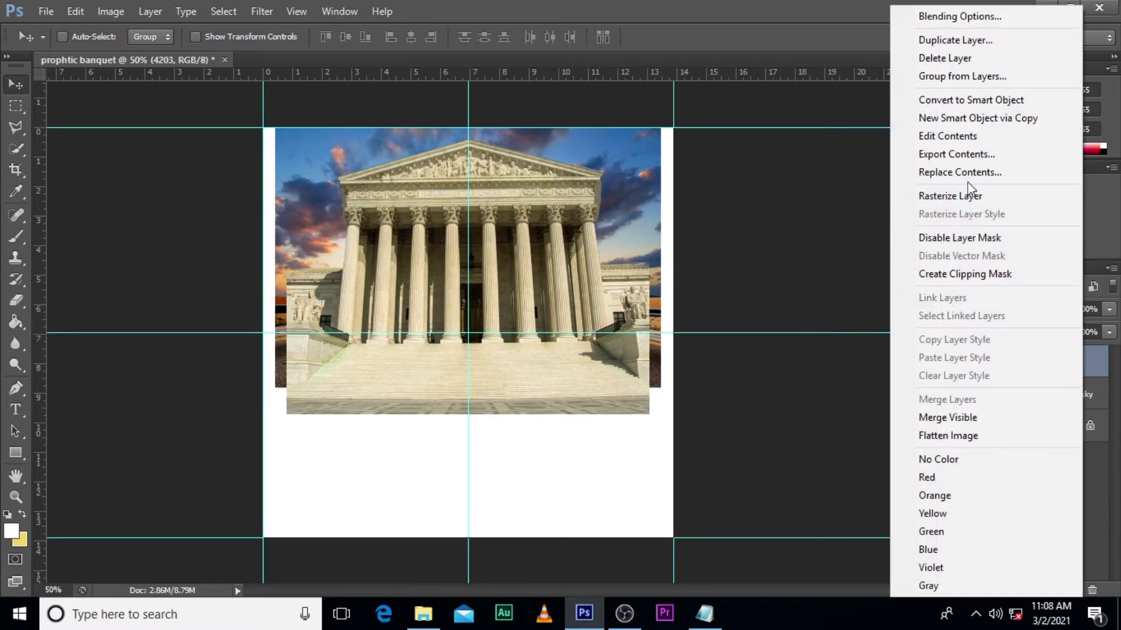
click(940, 99)
click(1031, 368)
key(ctrl)
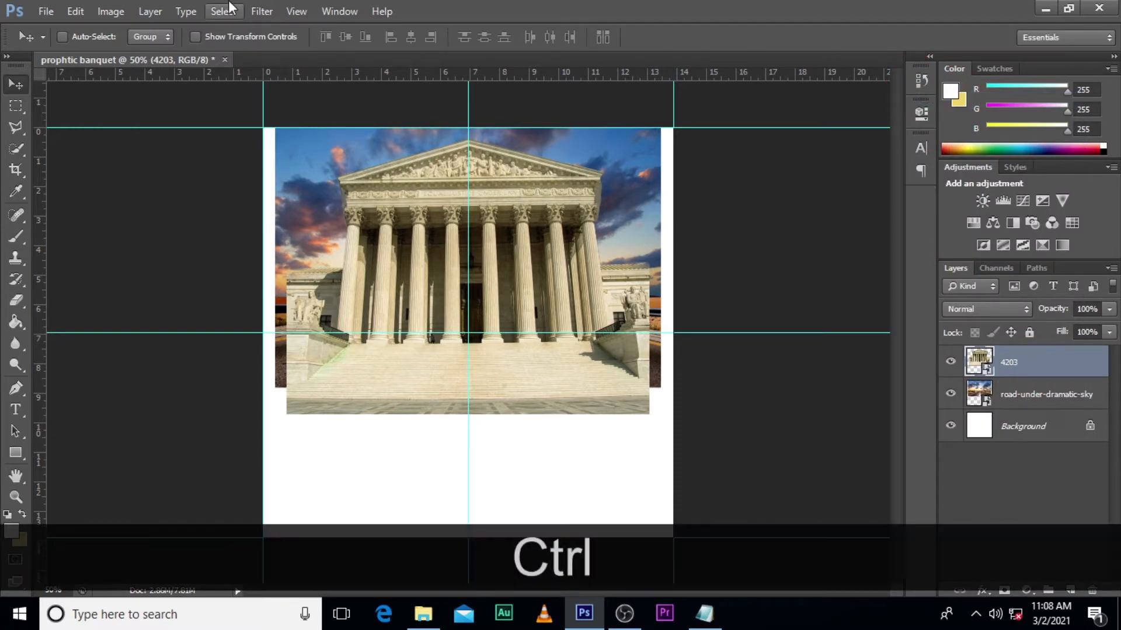
- Apply a Gaussian Blur with a radius of 1 pixel to the 4203 layer and collapse its smart filter list
click(262, 11)
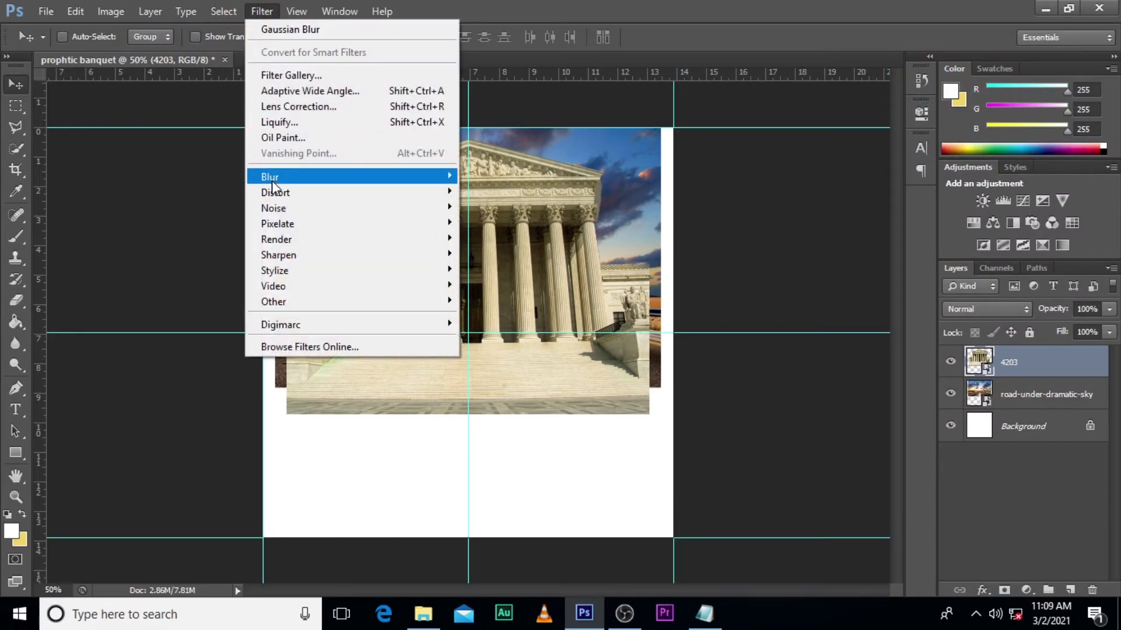
mouse_move(272, 186)
click(486, 291)
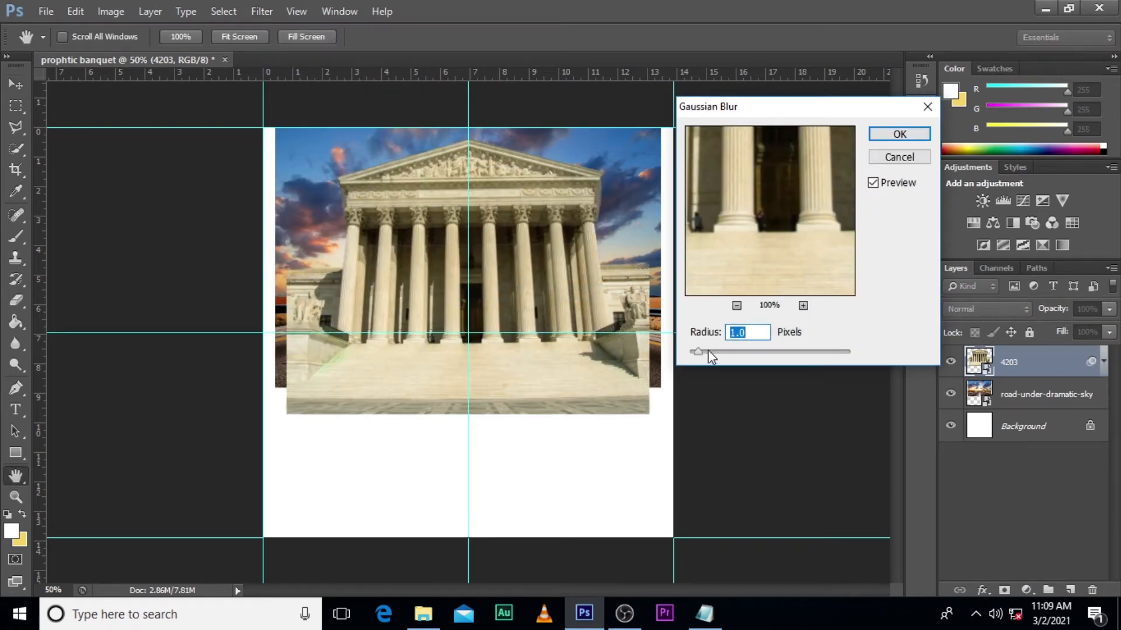
drag(703, 356, 692, 355)
drag(755, 331, 664, 329)
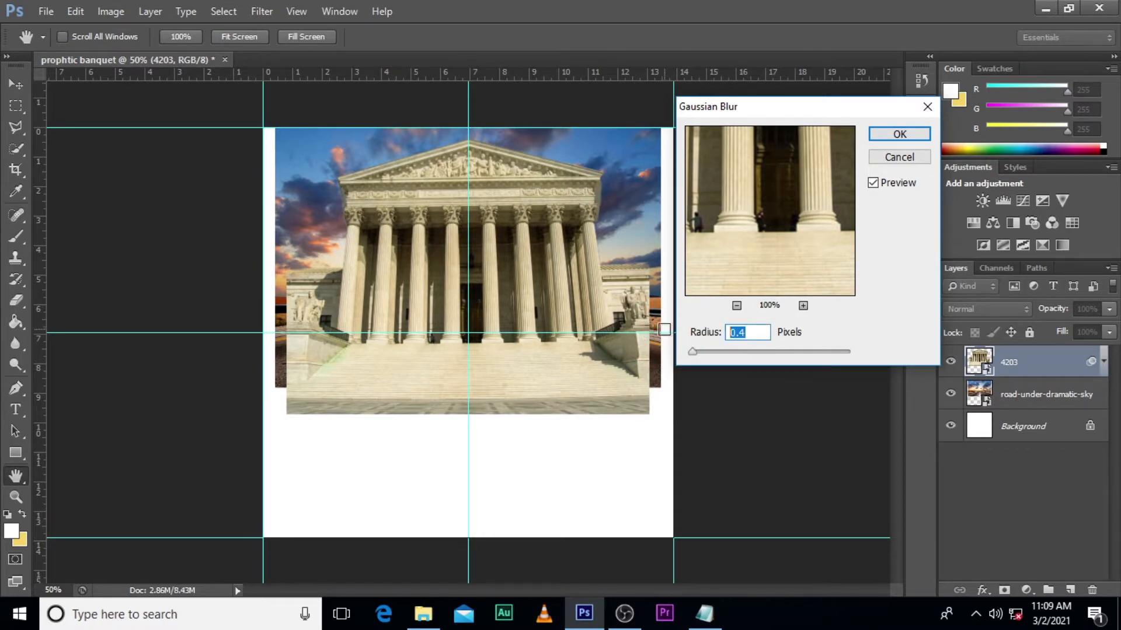
text(1)
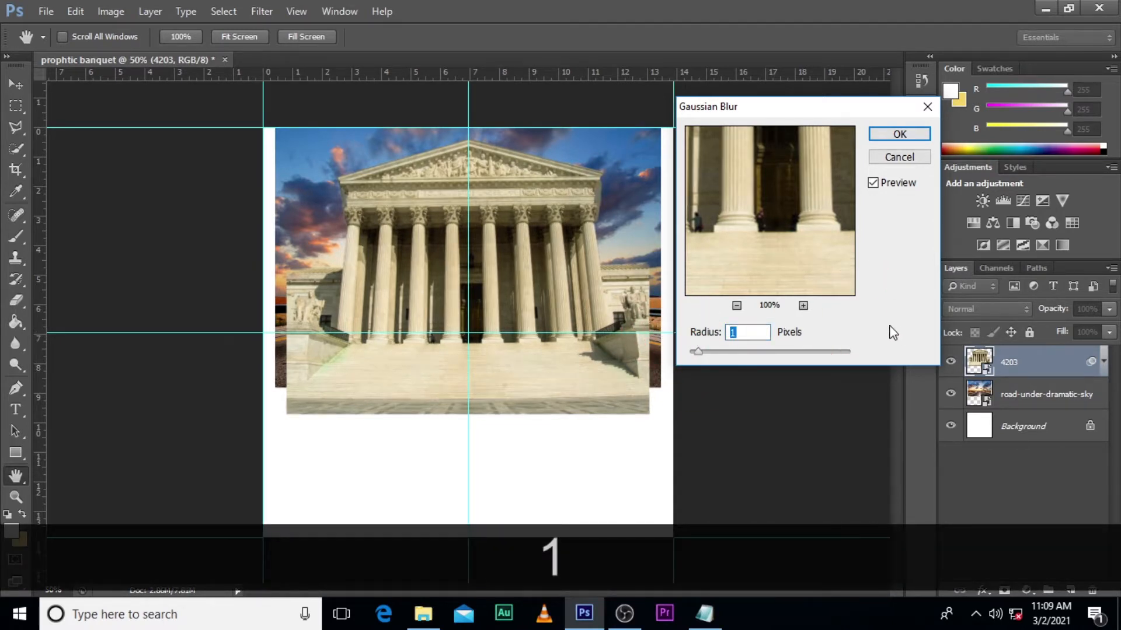
click(898, 133)
click(984, 392)
click(984, 392)
click(985, 395)
click(1103, 362)
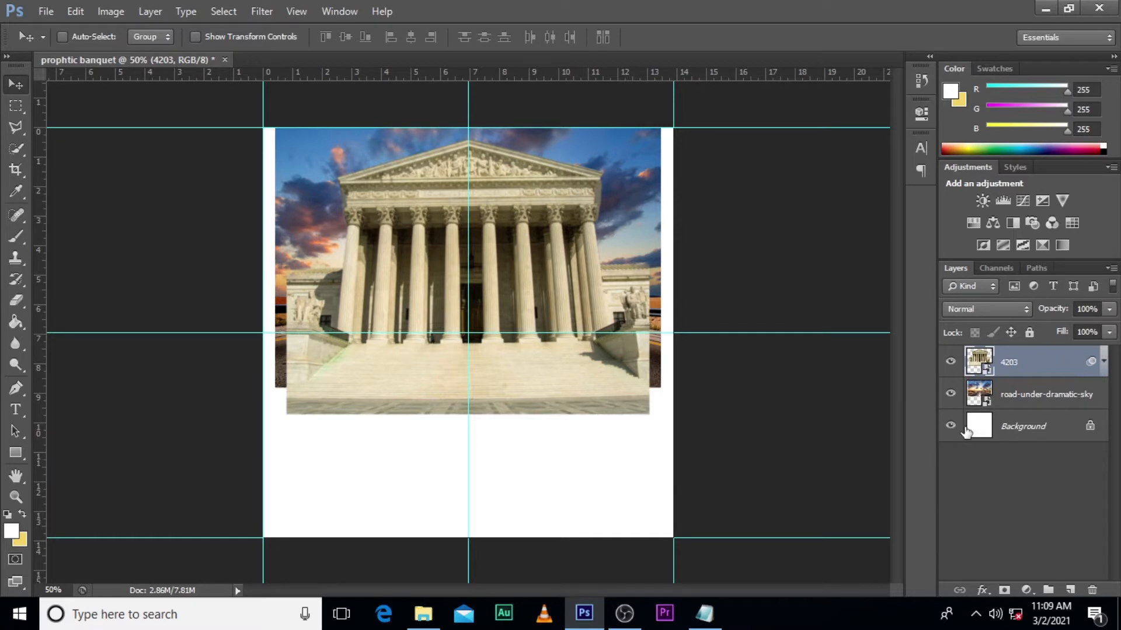
- Duplicate the road-under-dramatic-sky layer and place the copy above the 4203 layer
click(1016, 407)
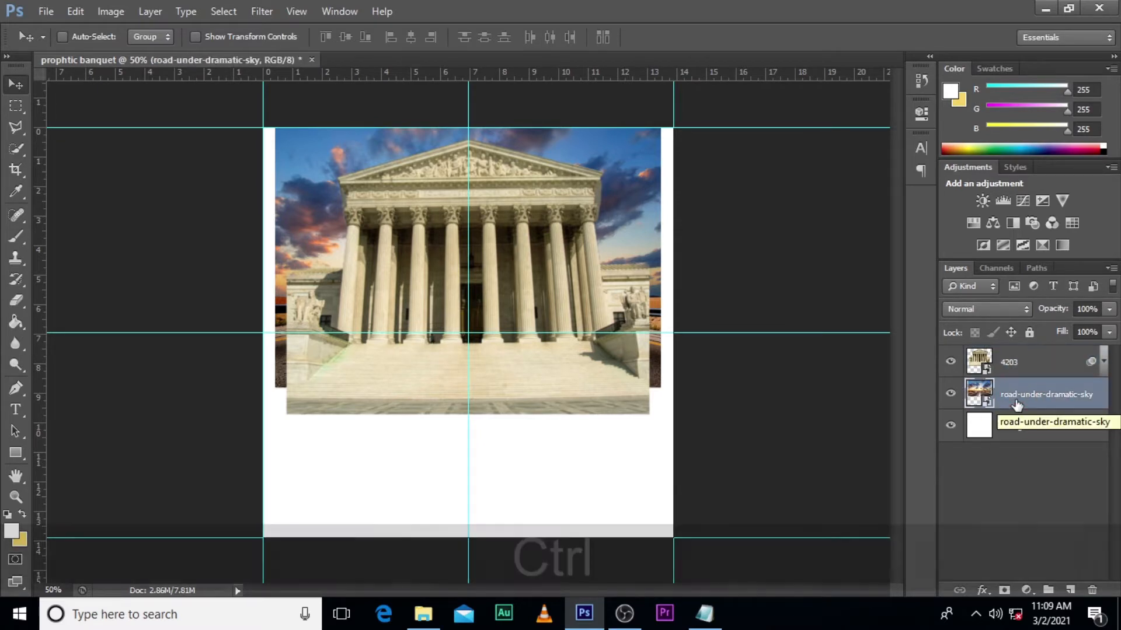
key(ctrl+j)
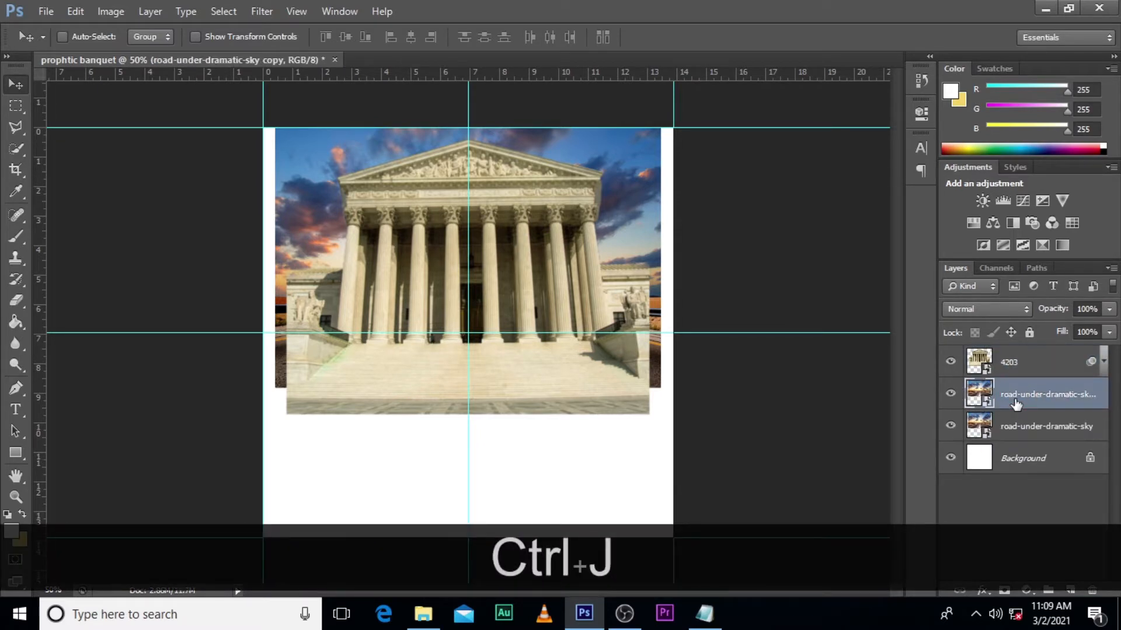
drag(1018, 409, 1011, 365)
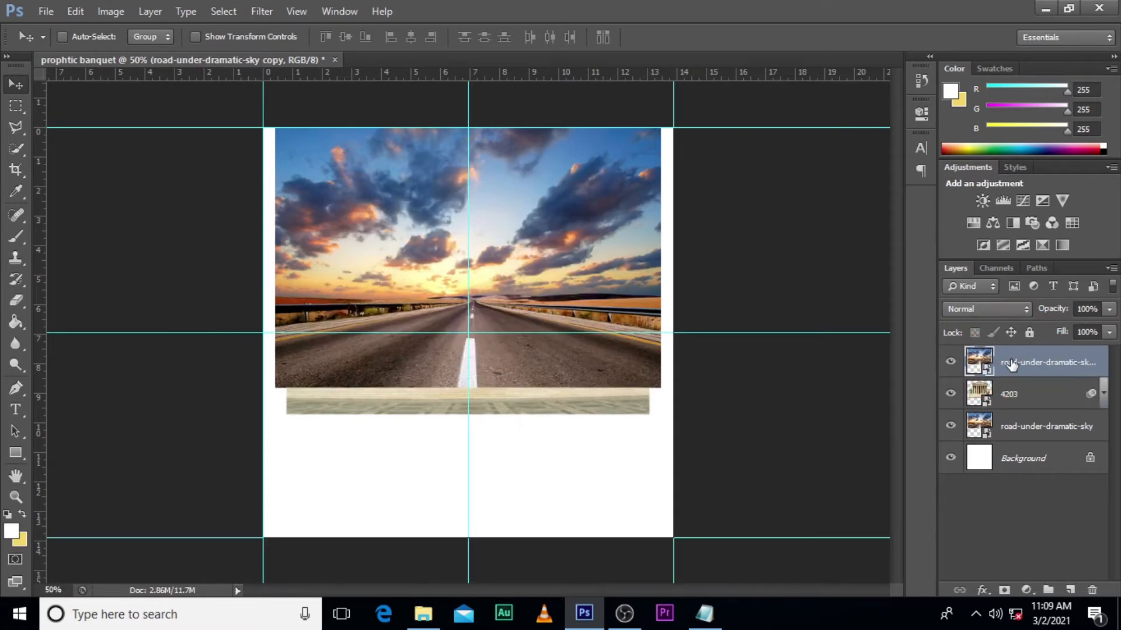
- Enlarge the road-under-dramatic-sky copy proportionally past the canvas width and shift it down slightly so its horizon sits near the canvas middle
key(ctrl+t)
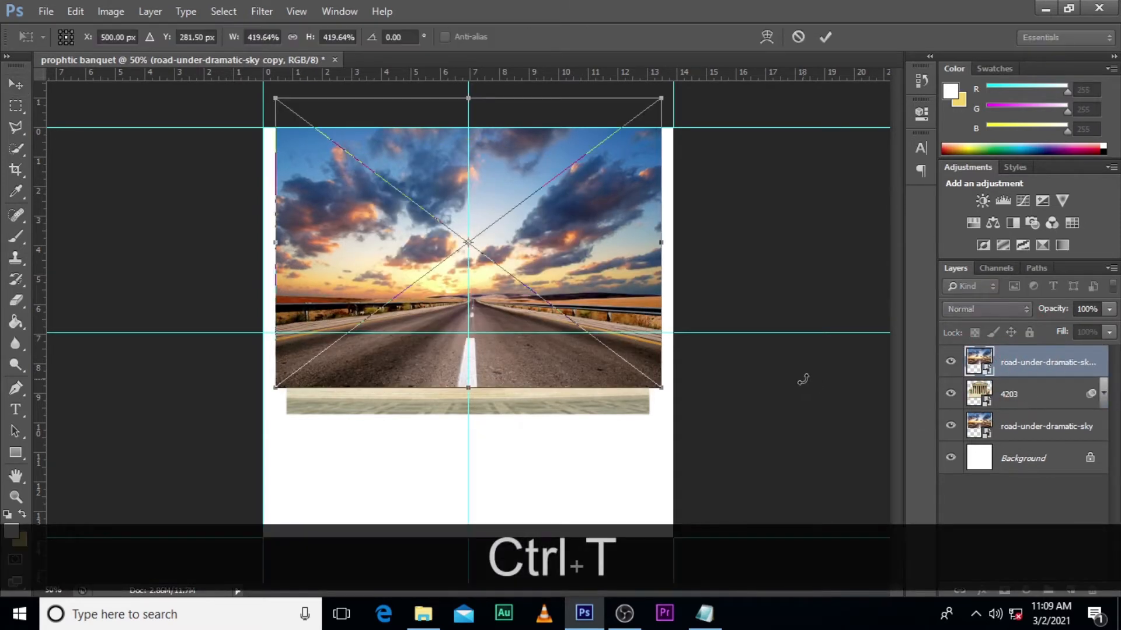
drag(664, 390, 759, 461)
drag(559, 299, 558, 317)
key(Return)
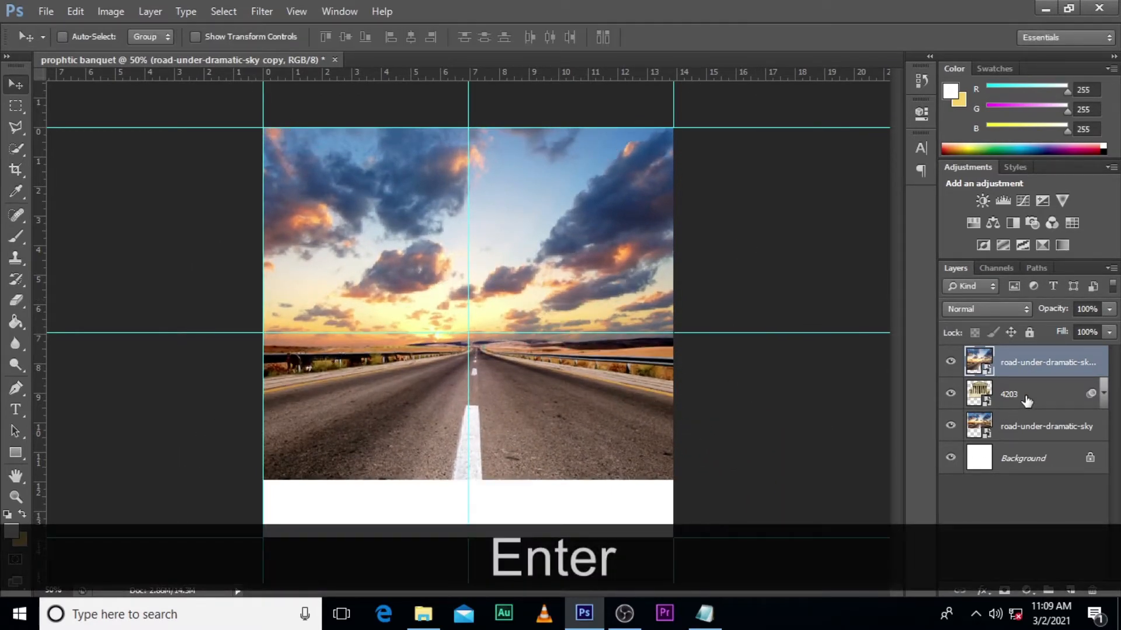
- Apply a Gaussian Blur with a radius of 7.8 pixels to the road-under-dramatic-sky copy and collapse its smart filter list
key(ctrl+b)
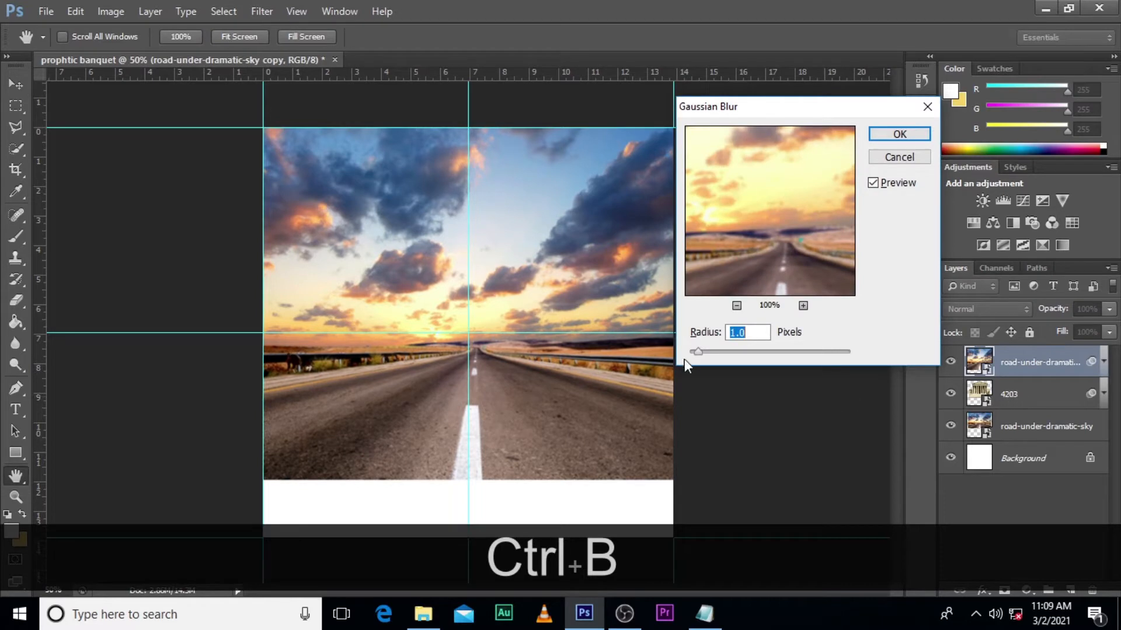
drag(705, 353, 704, 352)
drag(723, 353, 743, 354)
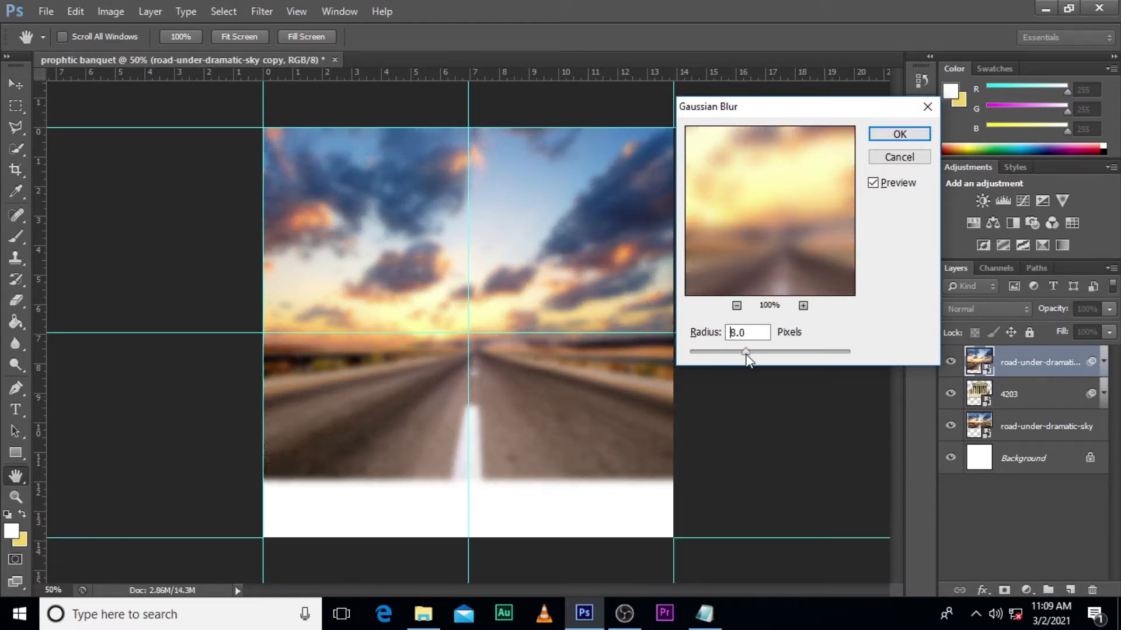
drag(746, 354, 745, 354)
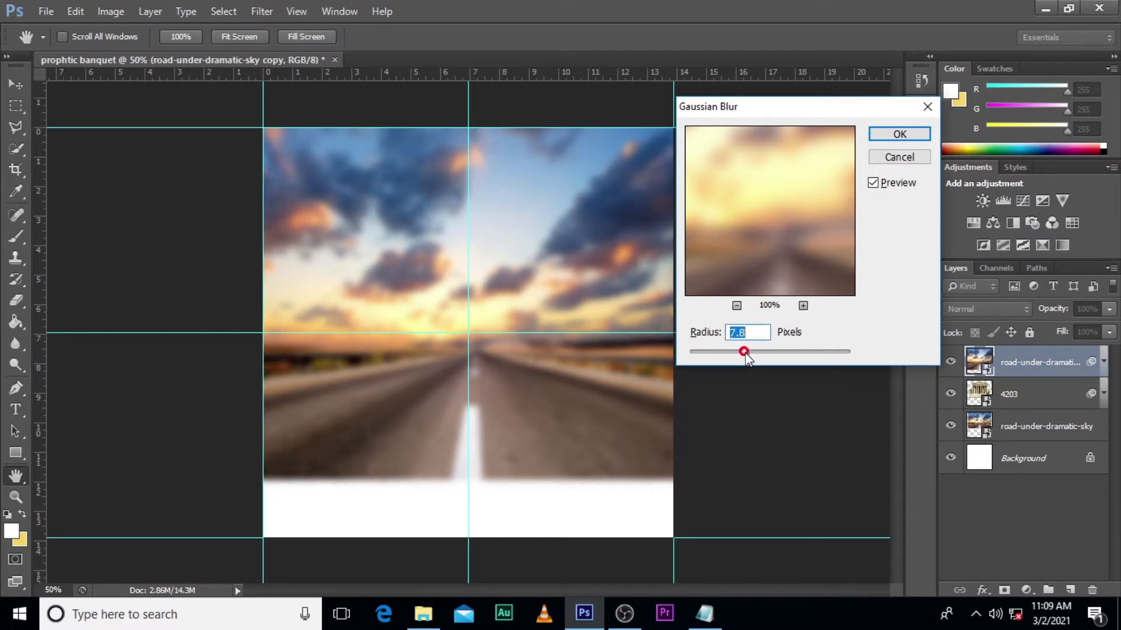
click(899, 136)
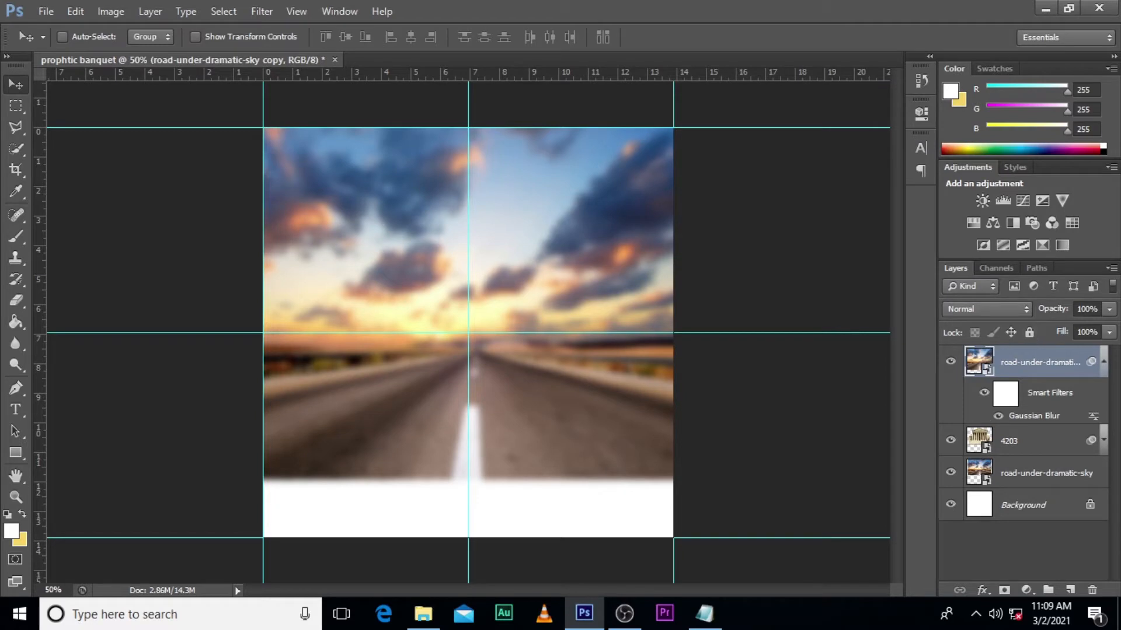
click(1103, 363)
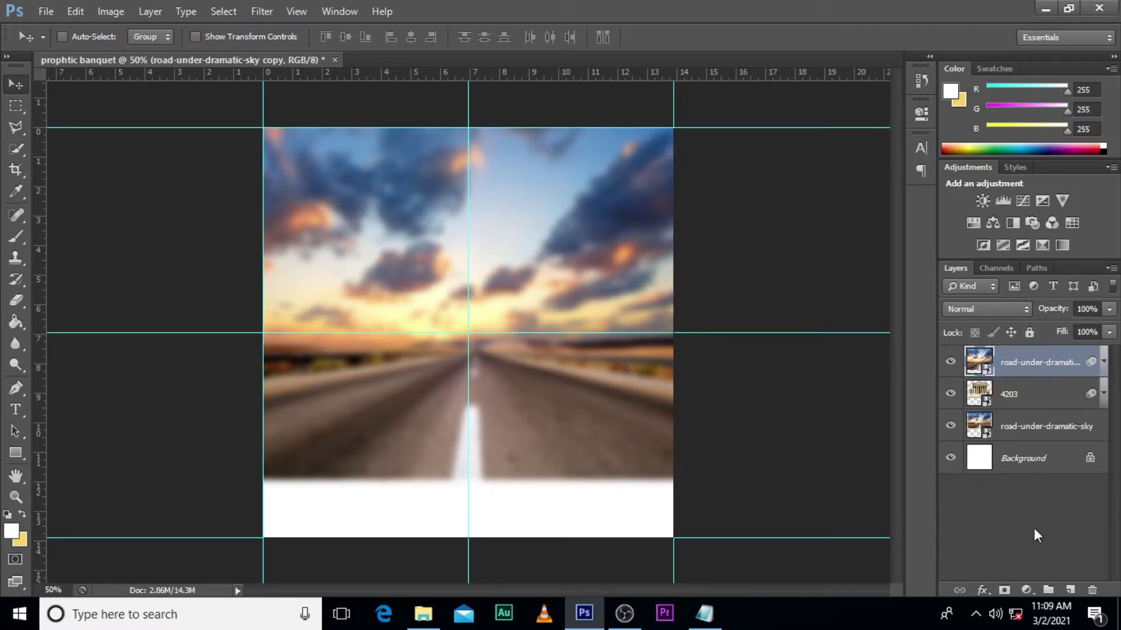
- Add a layer mask to the blurred road copy and paint black over its centre with a large soft brush to reveal the building
click(1004, 589)
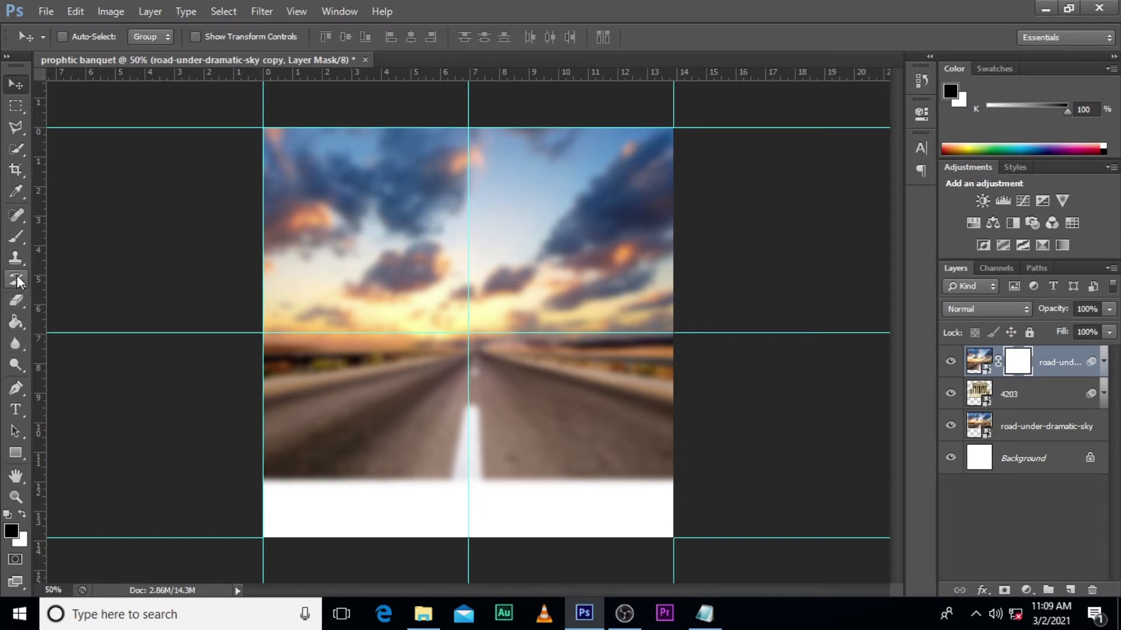
click(14, 239)
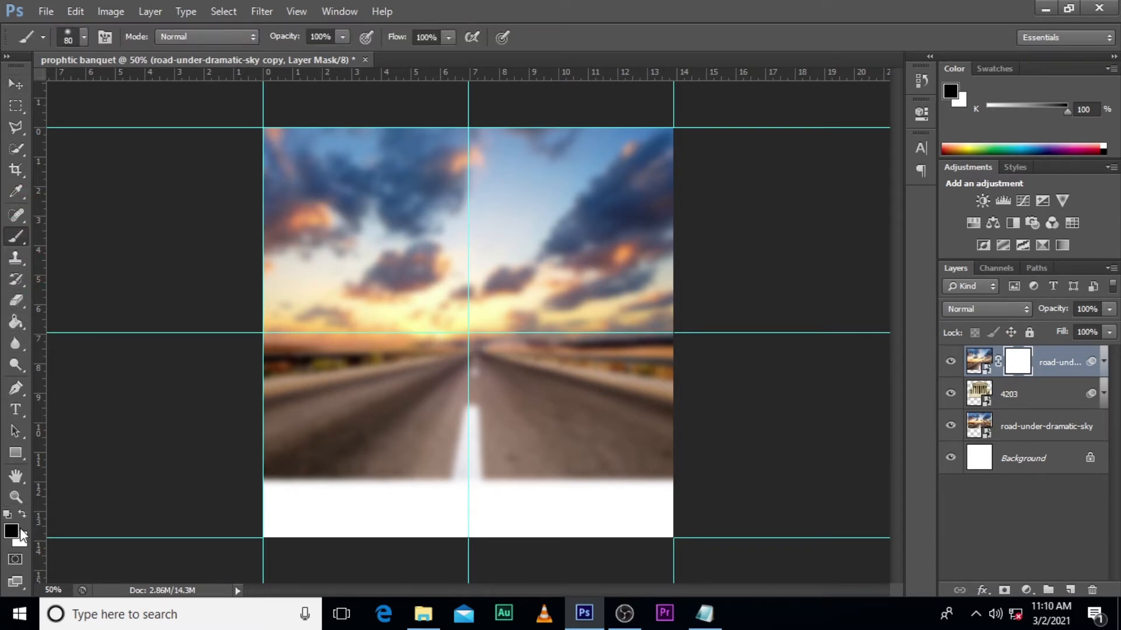
click(84, 37)
key(bracketright)
key(bracketright)
key(bracketright)
key(bracketright)
key(bracketright)
key(bracketright)
key(bracketright)
key(bracketright)
key(bracketright)
key(bracketright)
mouse_move(482, 349)
mouse_down()
mouse_move(462, 384)
mouse_move(461, 229)
mouse_move(418, 235)
mouse_move(421, 223)
mouse_move(404, 223)
mouse_move(403, 291)
mouse_move(428, 313)
mouse_move(414, 330)
mouse_move(422, 352)
mouse_move(453, 347)
mouse_move(501, 369)
mouse_move(534, 272)
mouse_move(520, 232)
mouse_move(503, 243)
mouse_move(532, 311)
mouse_move(565, 335)
mouse_move(470, 320)
mouse_up()
key(bracketleft)
key(bracketleft)
key(bracketleft)
key(bracketleft)
key(bracketleft)
key(bracketleft)
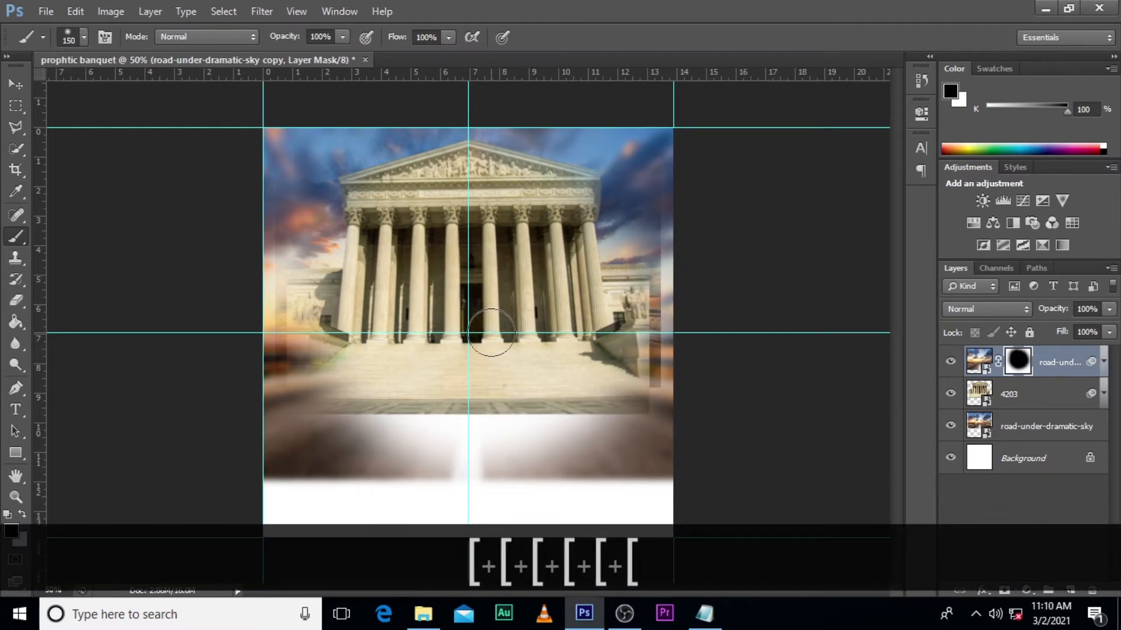
key(bracketleft)
key(bracketleft)
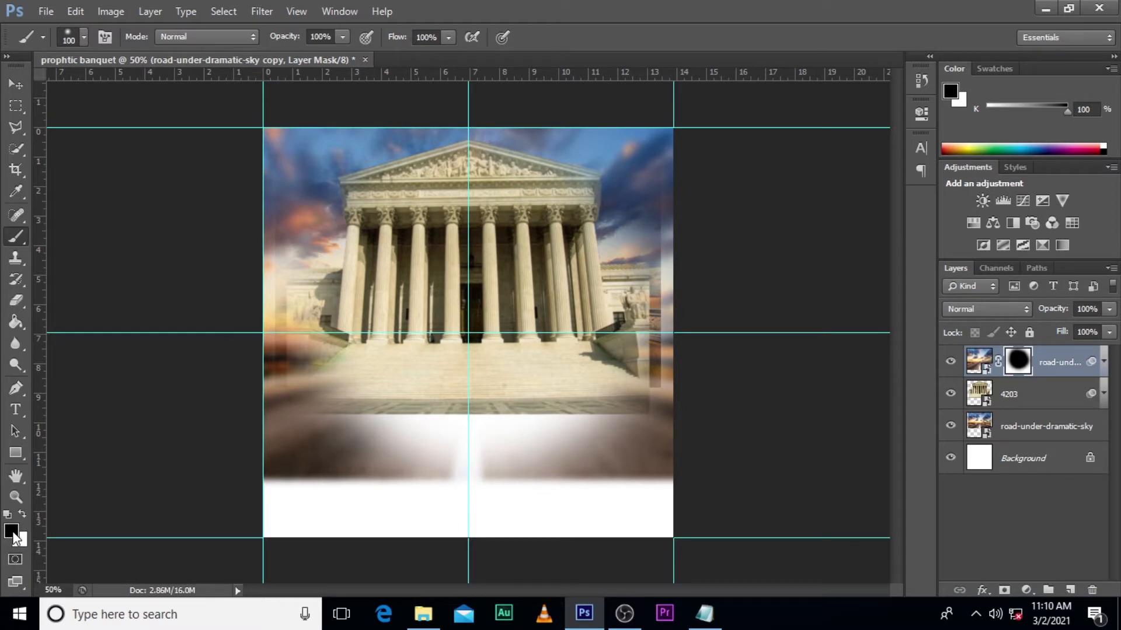
- Paint white with a size 200 brush on the copy's mask to restore the blurred sky beside the building and the road below it
click(23, 513)
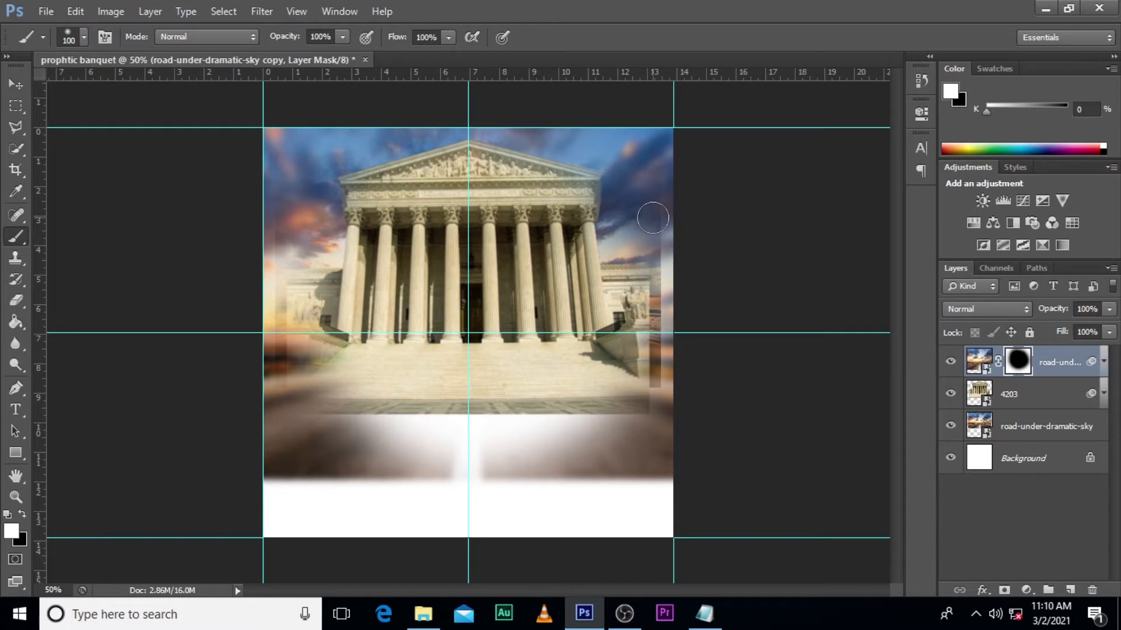
key(bracketright)
key(bracketright)
key(bracketright)
key(bracketright)
mouse_move(667, 165)
mouse_down()
mouse_move(665, 382)
mouse_move(660, 325)
mouse_up()
mouse_move(258, 151)
mouse_down()
mouse_move(258, 273)
mouse_move(286, 250)
mouse_move(277, 327)
mouse_move(290, 228)
mouse_move(288, 271)
mouse_move(299, 254)
mouse_move(292, 302)
mouse_move(280, 180)
mouse_move(283, 210)
mouse_up()
click(403, 111)
mouse_move(658, 193)
mouse_down()
mouse_move(655, 312)
mouse_move(643, 259)
mouse_move(671, 267)
mouse_move(677, 343)
mouse_up()
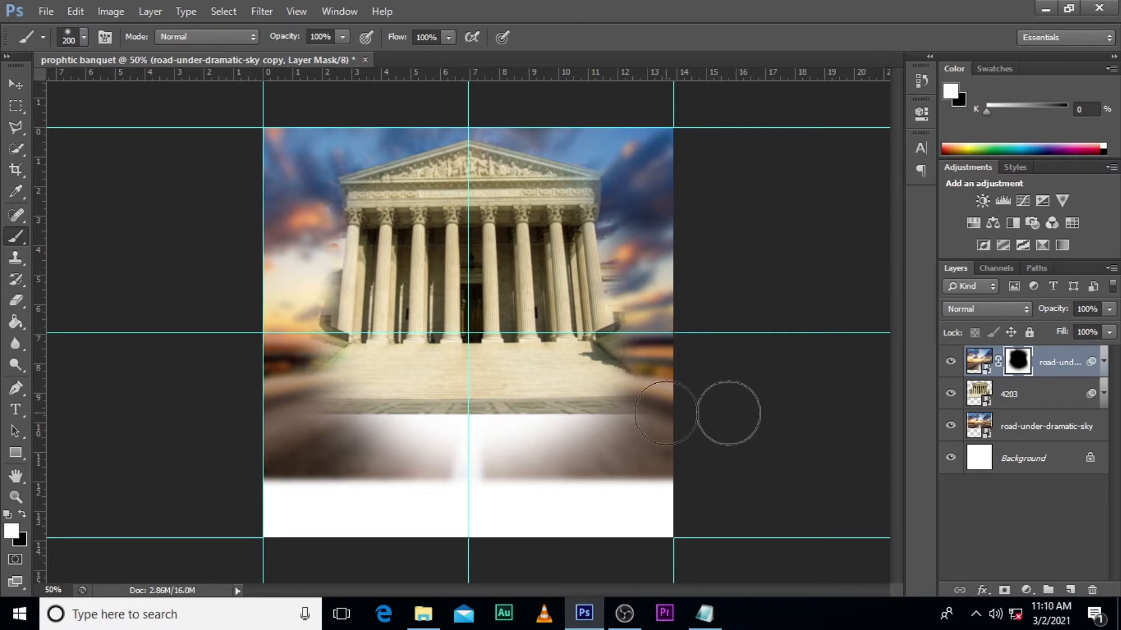
click(1017, 361)
mouse_move(517, 482)
mouse_down()
mouse_move(395, 470)
mouse_move(380, 441)
mouse_move(395, 435)
mouse_move(348, 445)
mouse_move(333, 432)
mouse_move(381, 447)
mouse_move(694, 445)
mouse_move(667, 453)
mouse_up()
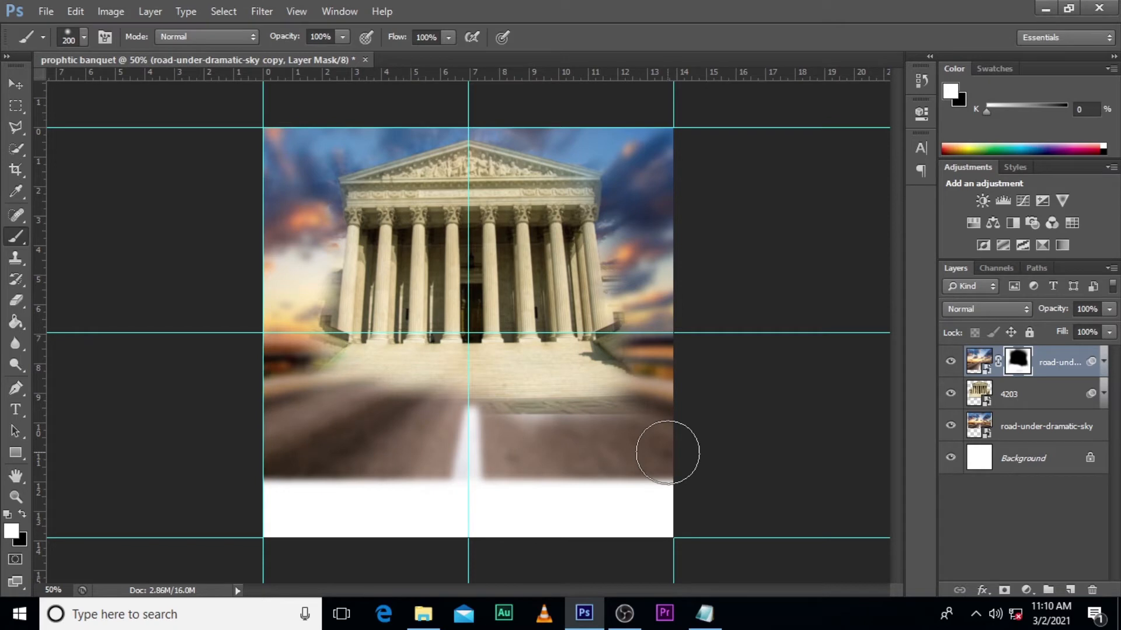
- Add a Gradient Map adjustment layer above the road copy using the Blue, Red, Yellow preset
click(1049, 365)
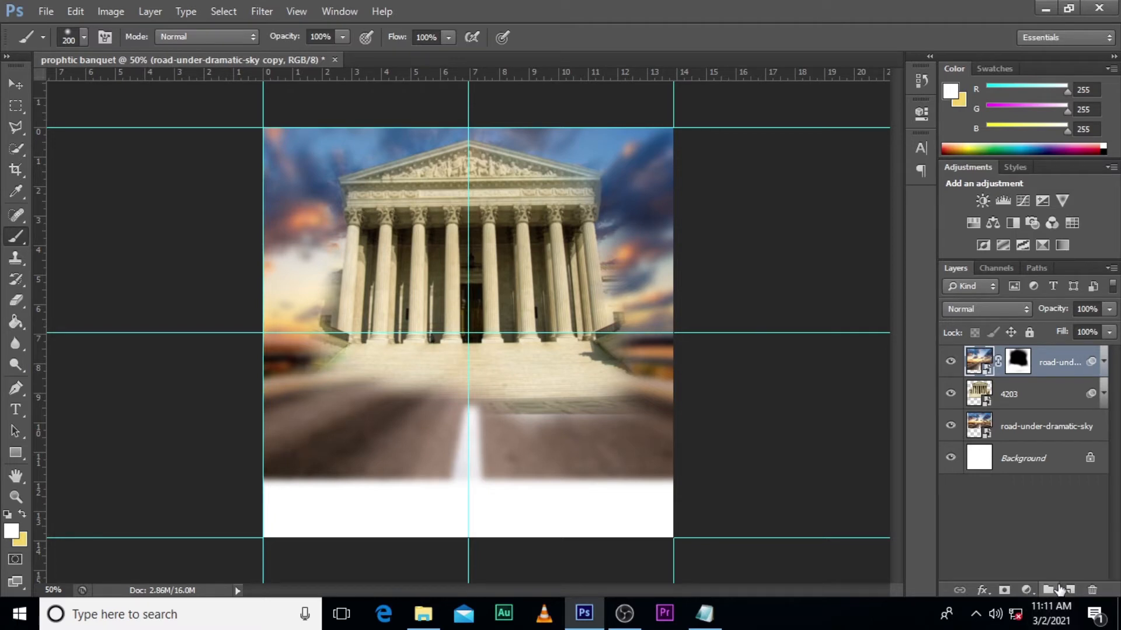
click(1026, 590)
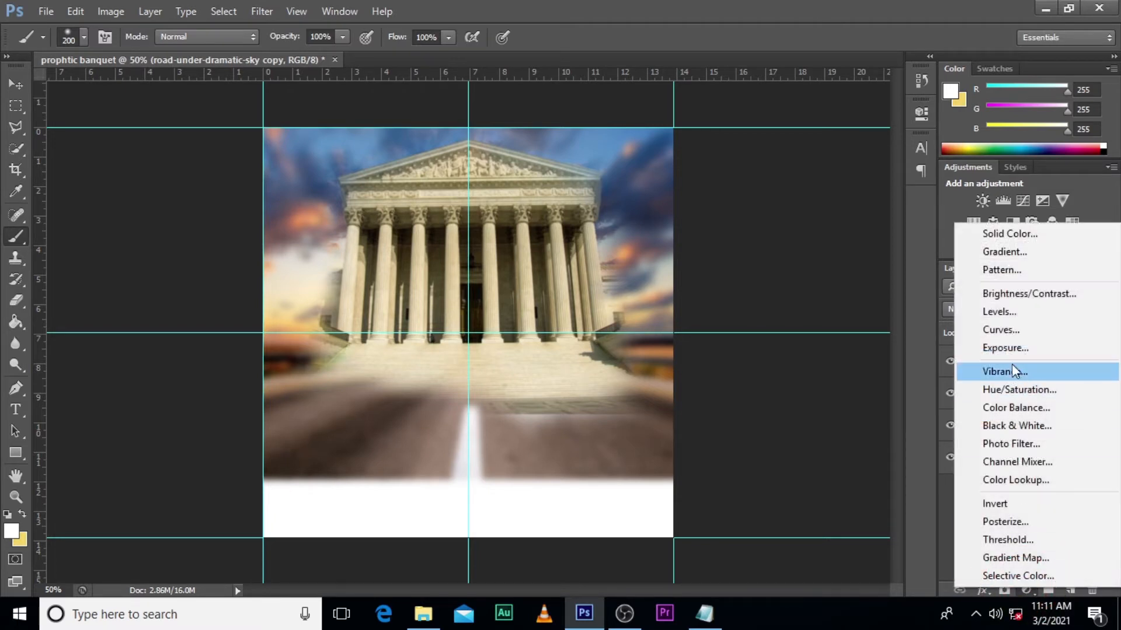
click(1012, 557)
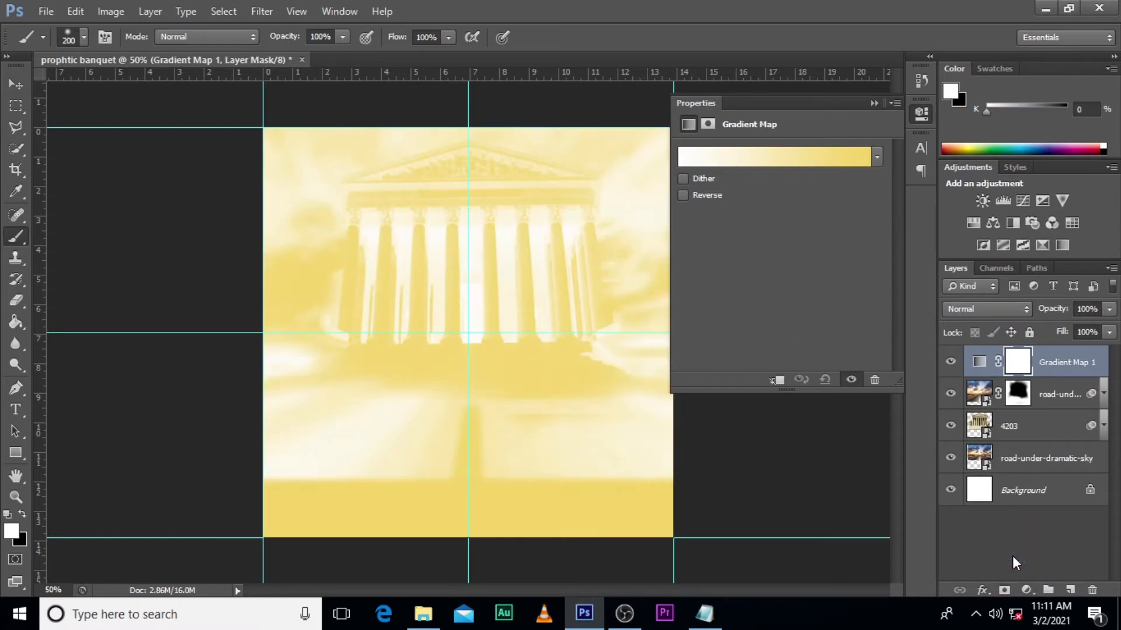
click(803, 156)
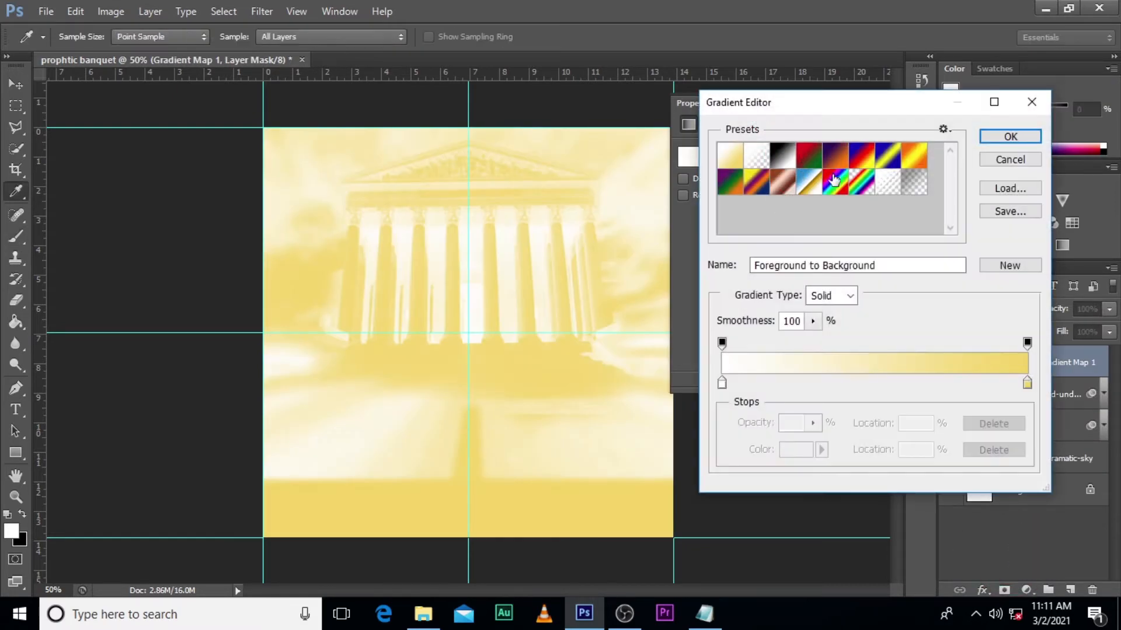
click(864, 158)
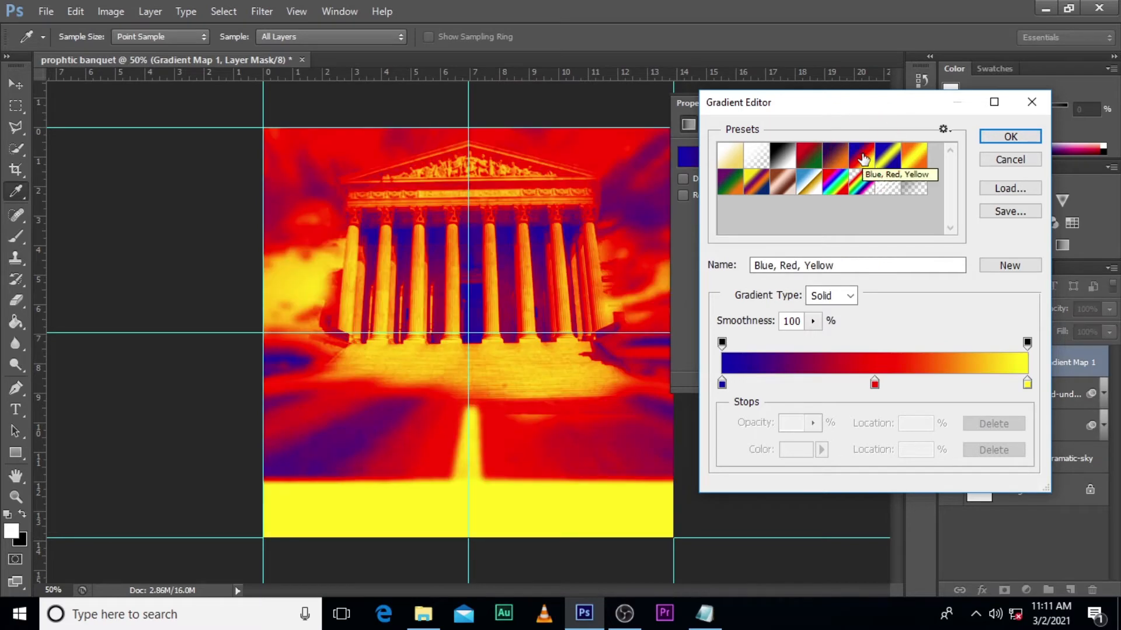
click(1009, 138)
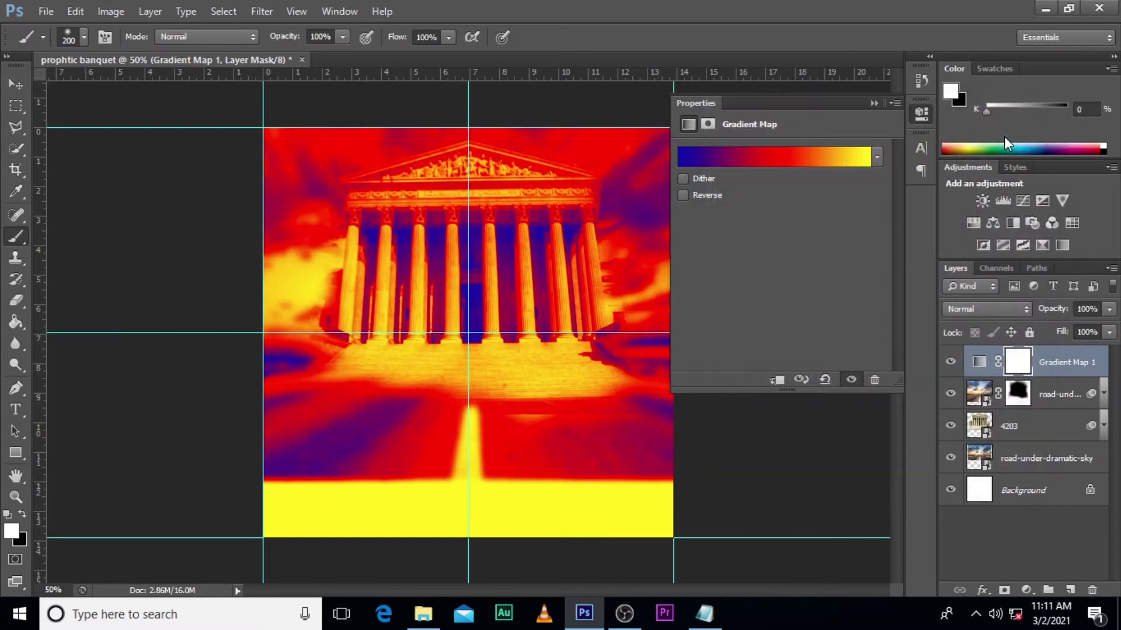
- Set the Gradient Map layer's blend mode to Soft Light and its opacity to 79%
click(971, 305)
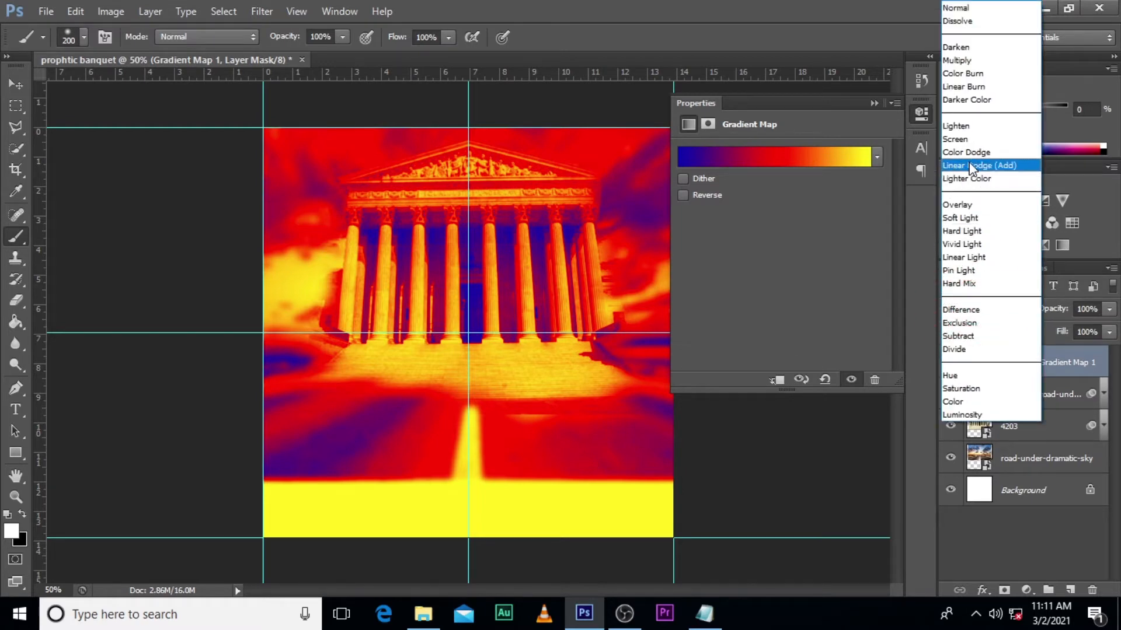
click(951, 219)
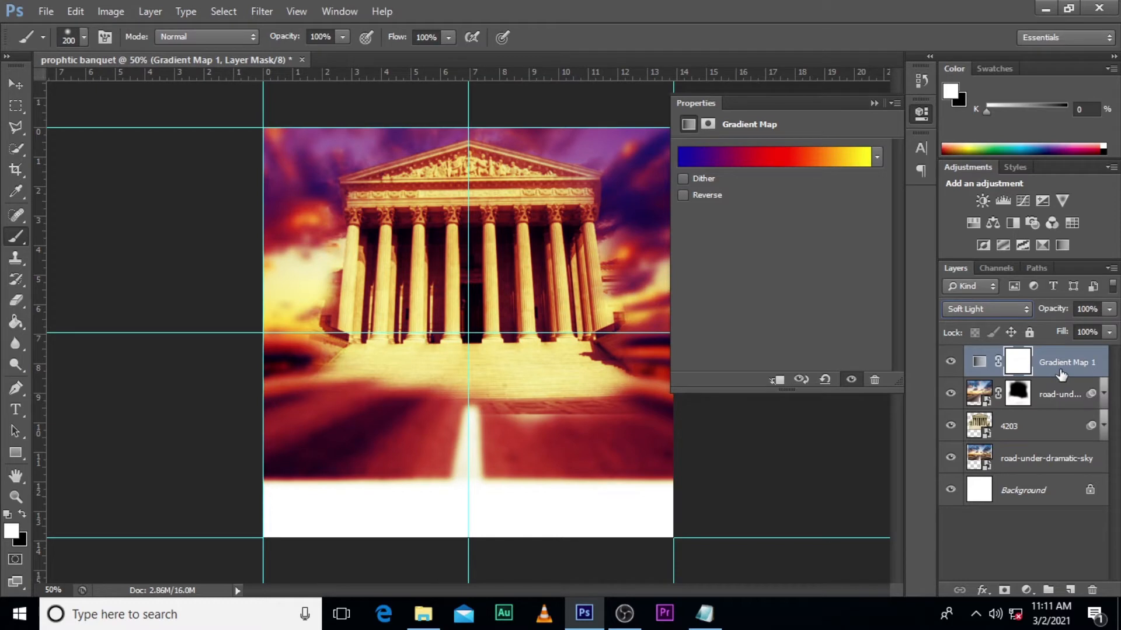
click(1109, 310)
drag(1110, 329, 1106, 331)
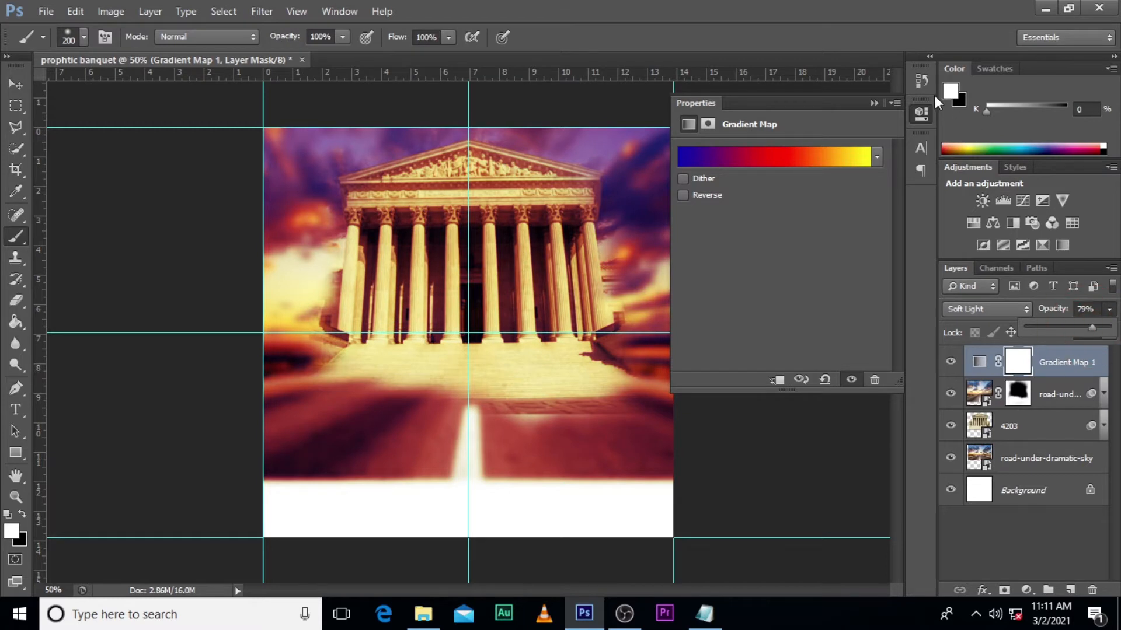
- Group the Gradient Map, road copy, 4203 and road-under-dramatic-sky layers and name the group BG
click(874, 104)
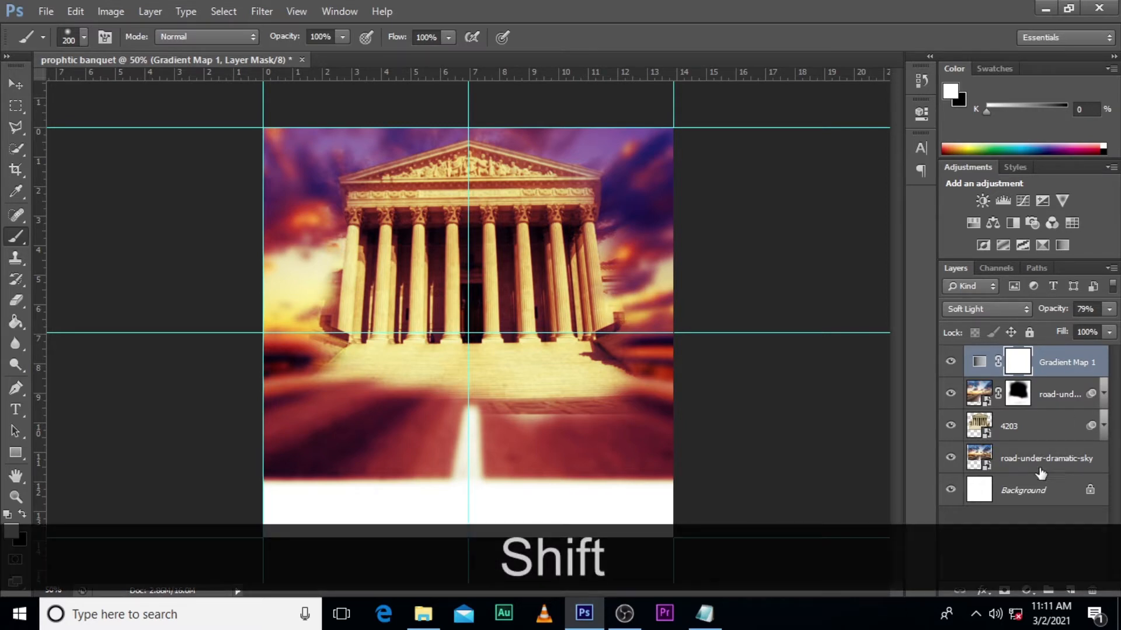
shift+click(1045, 464)
key(ctrl+g)
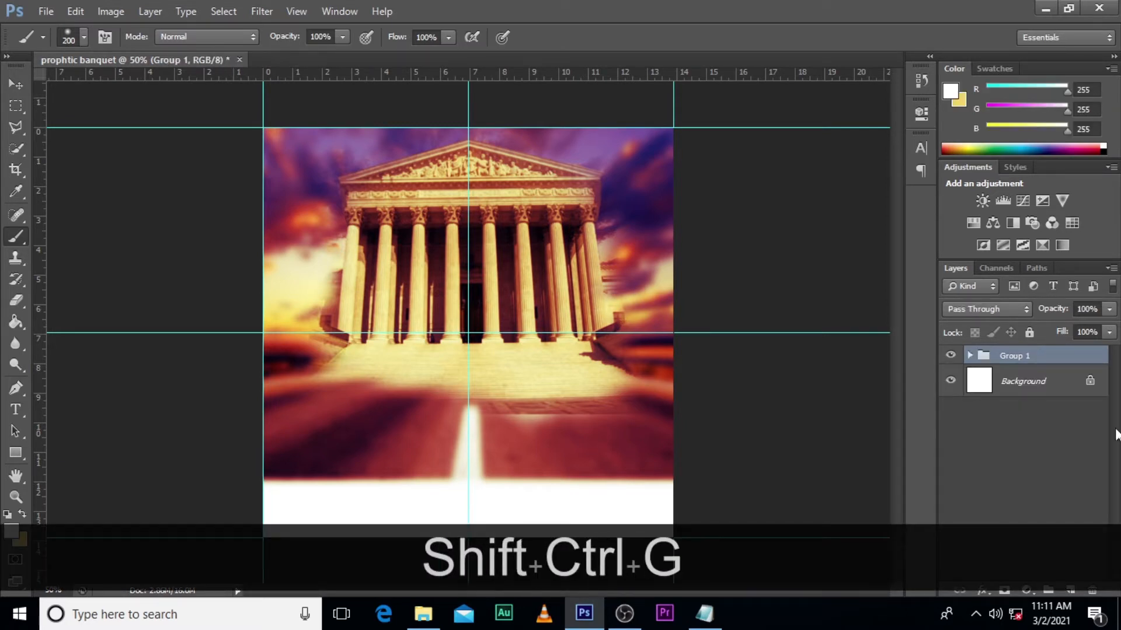
click(969, 355)
double_click(1011, 355)
text(BG)
key(Return)
click(969, 355)
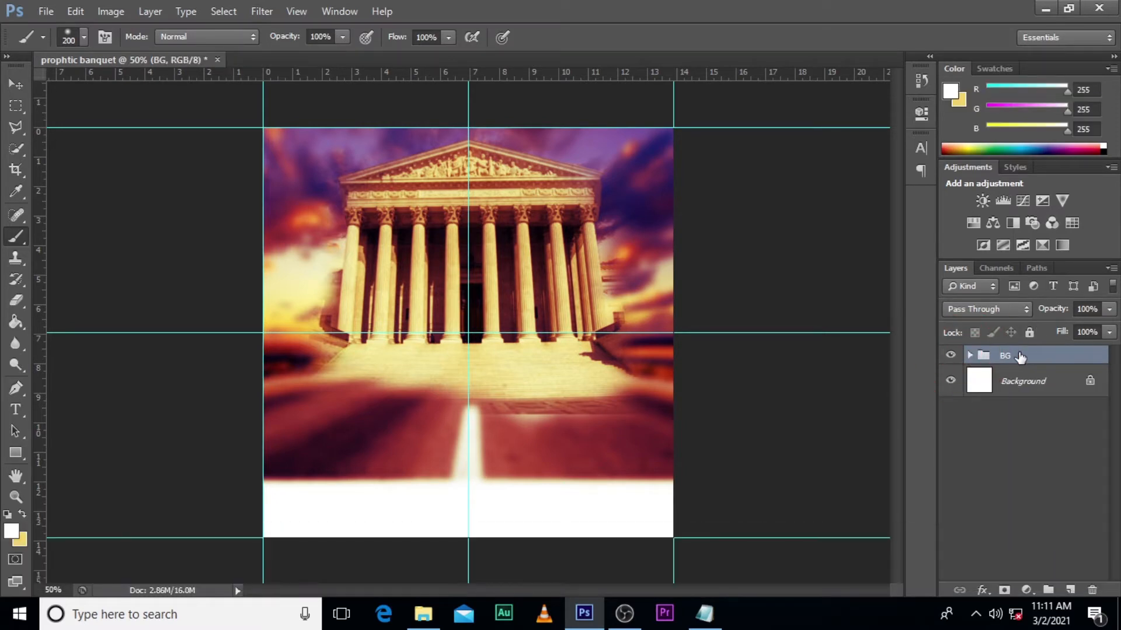
- Add a layer mask to the BG group and paint black across the road area to fade the image's lower part into white
click(1004, 590)
key(b)
key(Caps_Lock)
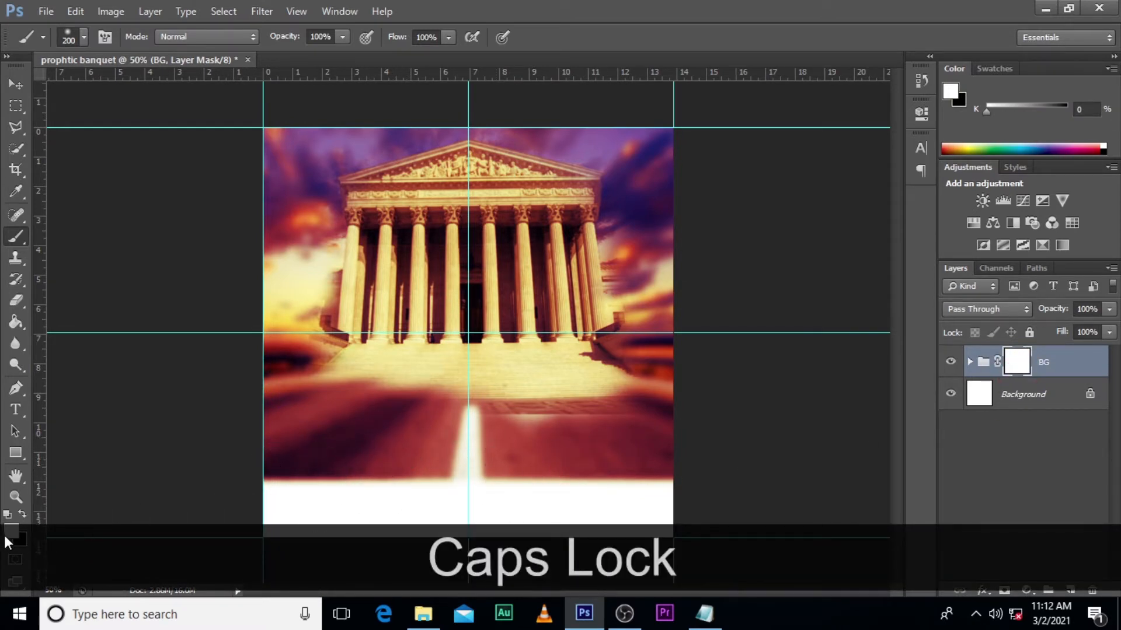
click(22, 513)
mouse_move(262, 475)
mouse_down()
mouse_move(682, 460)
mouse_move(308, 483)
mouse_move(657, 465)
mouse_move(252, 463)
mouse_move(616, 458)
mouse_move(624, 448)
mouse_move(264, 449)
mouse_move(668, 436)
mouse_move(248, 426)
mouse_move(720, 405)
mouse_up()
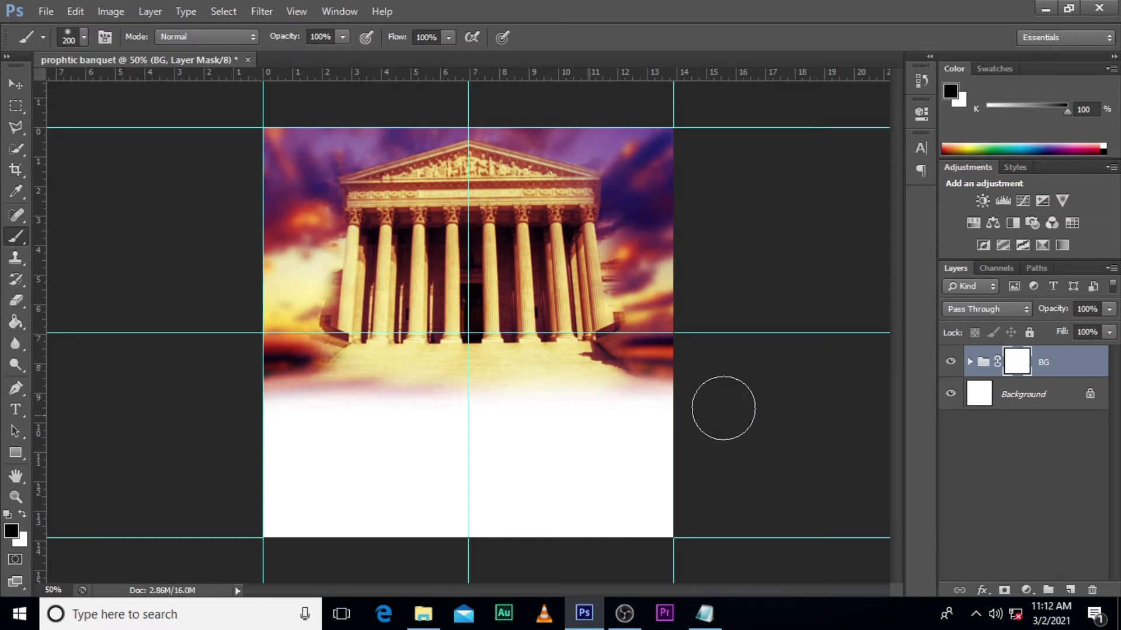
- Create a new layer above the BG group and name it yellow brush
click(1068, 589)
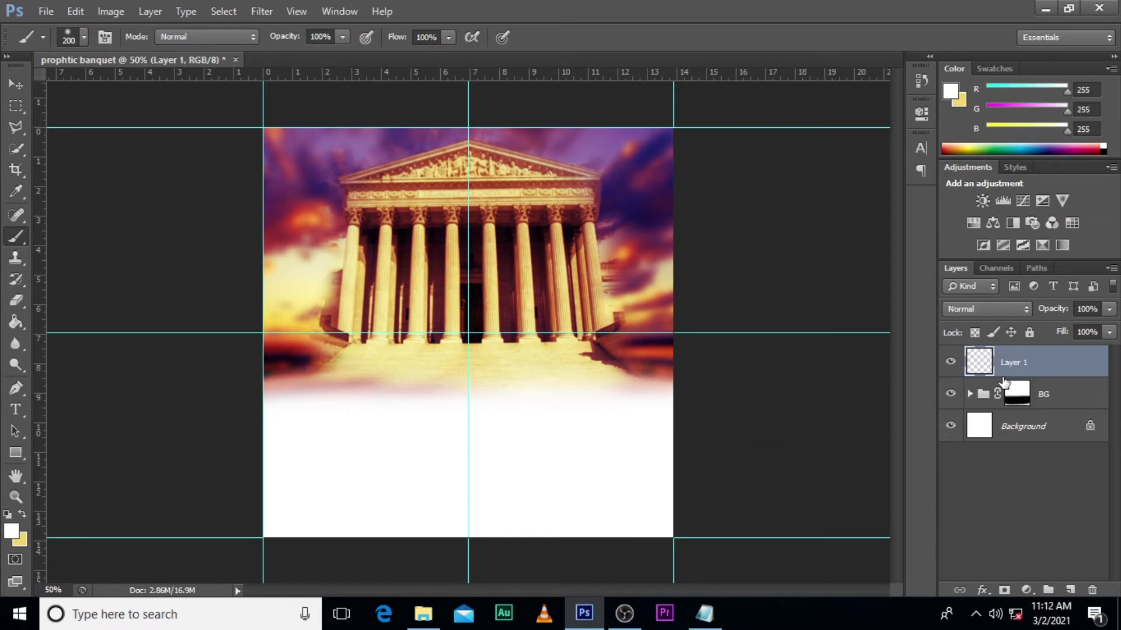
double_click(1017, 363)
text(yellow)
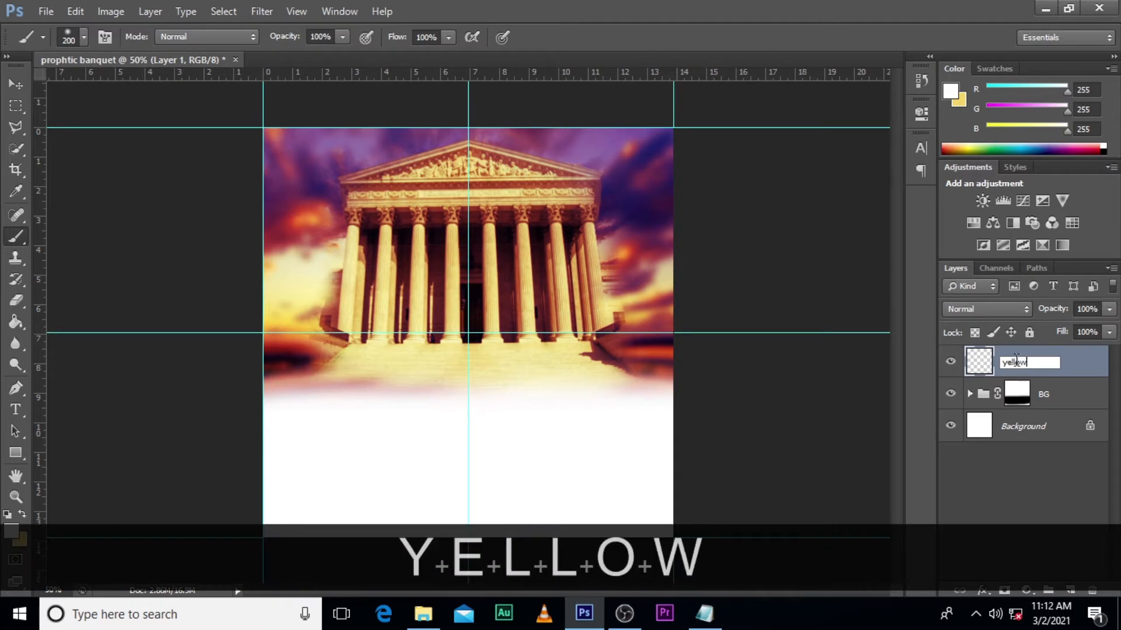
text( brush)
key(Return)
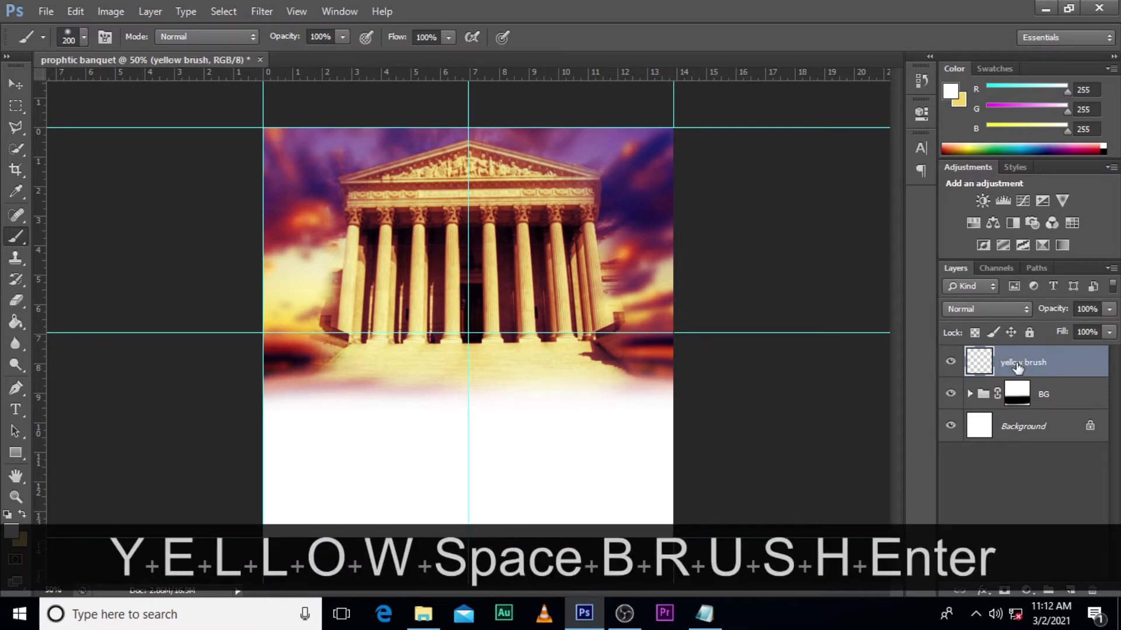
- Sample yellow f2c745 from the sky and paint a soft size 300 band across the building's steps on the yellow brush layer
click(18, 533)
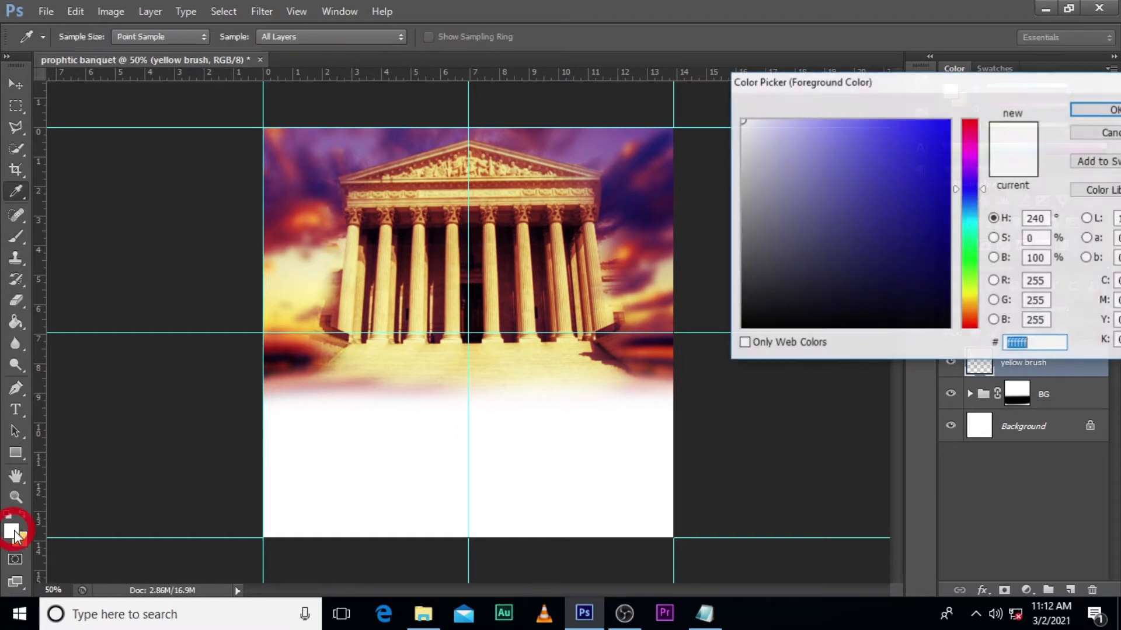
click(316, 322)
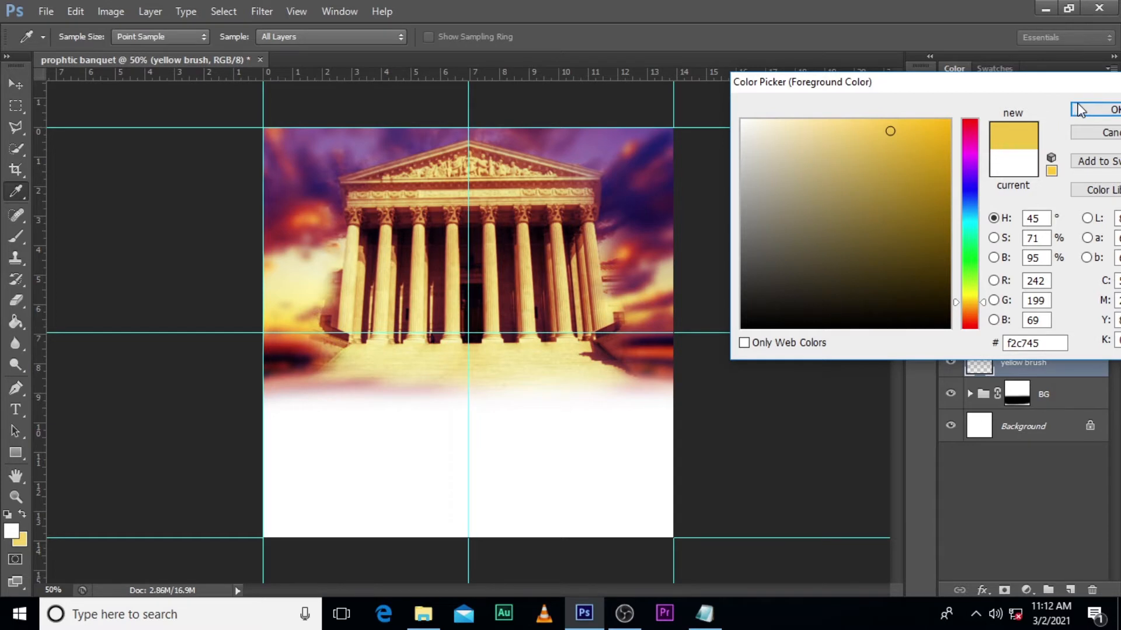
click(1097, 110)
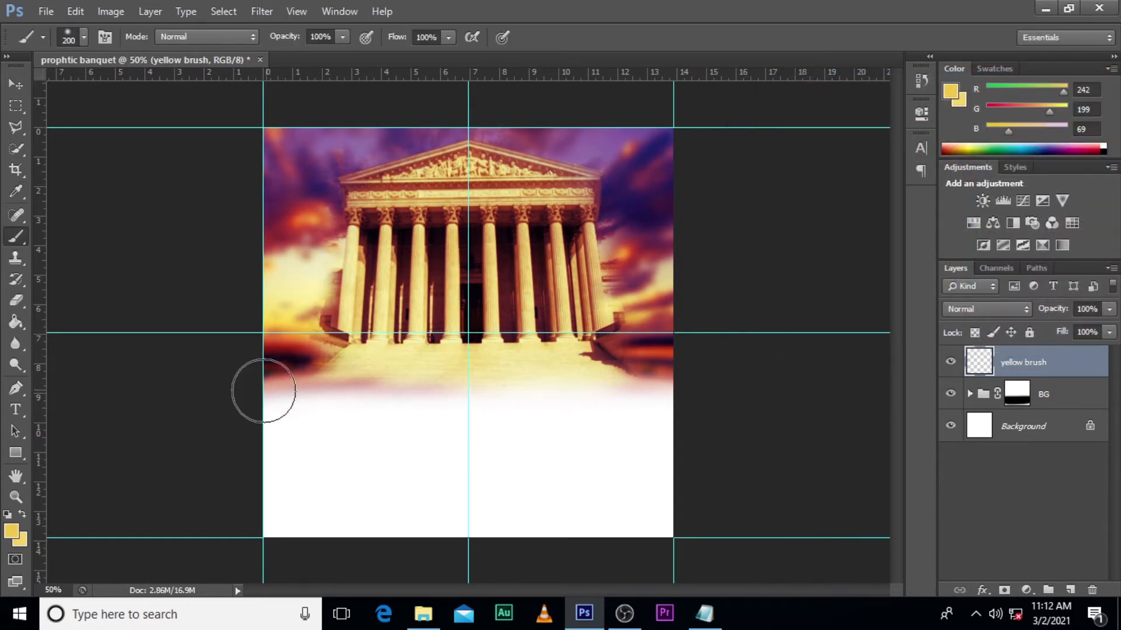
key(bracketright)
key(bracketright)
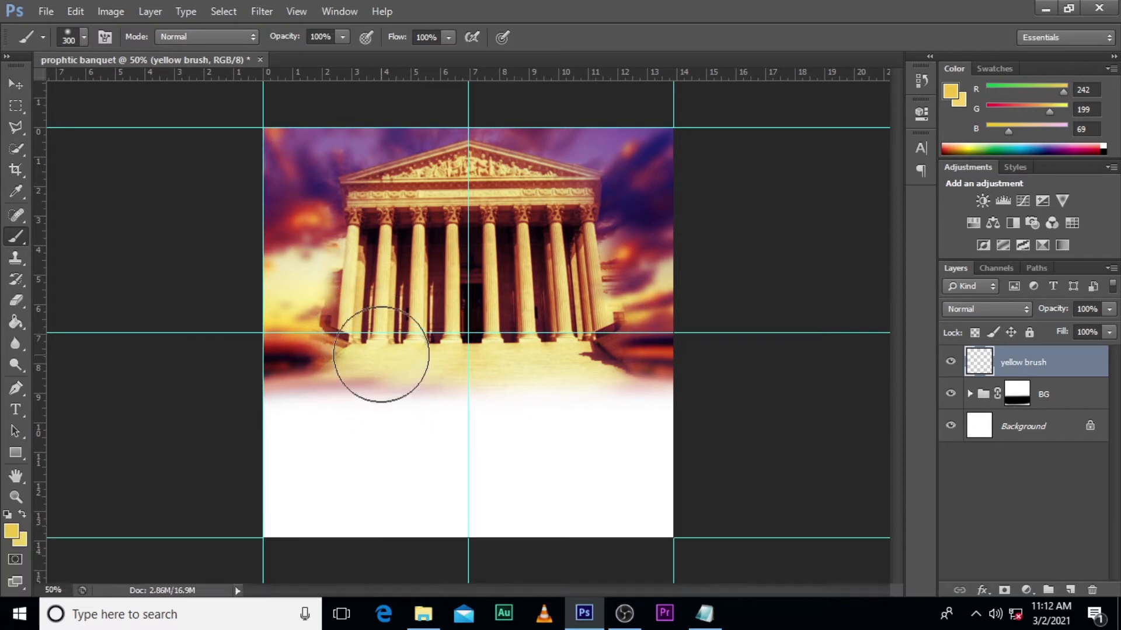
mouse_move(260, 383)
mouse_down()
mouse_move(255, 370)
mouse_move(713, 355)
mouse_move(775, 331)
mouse_up()
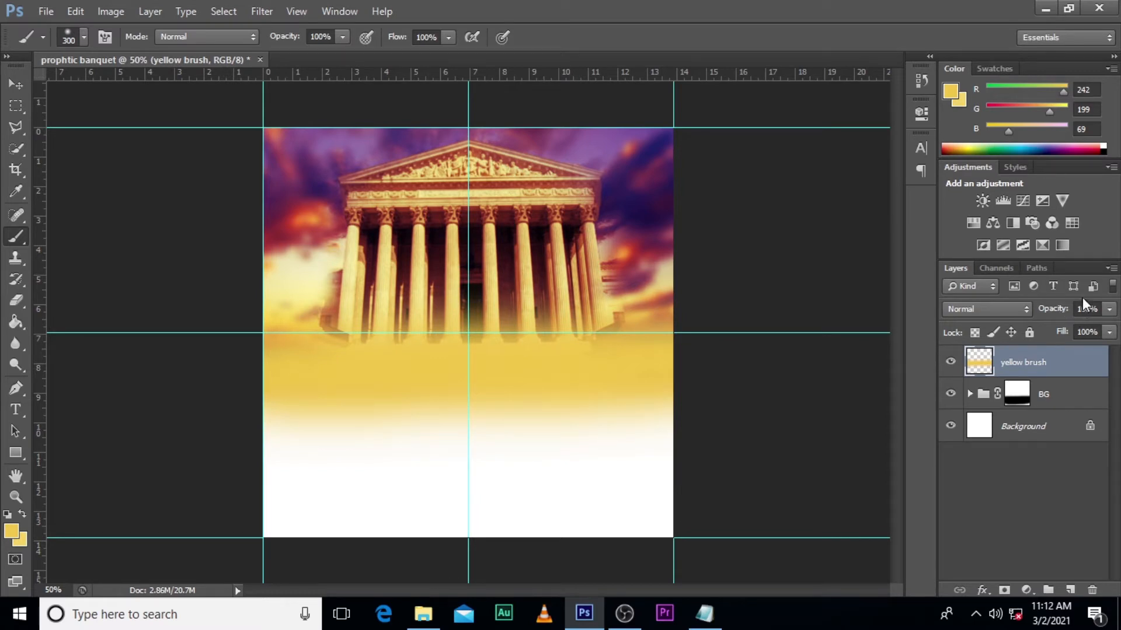
- Set the yellow brush layer's opacity to 76%
click(1110, 310)
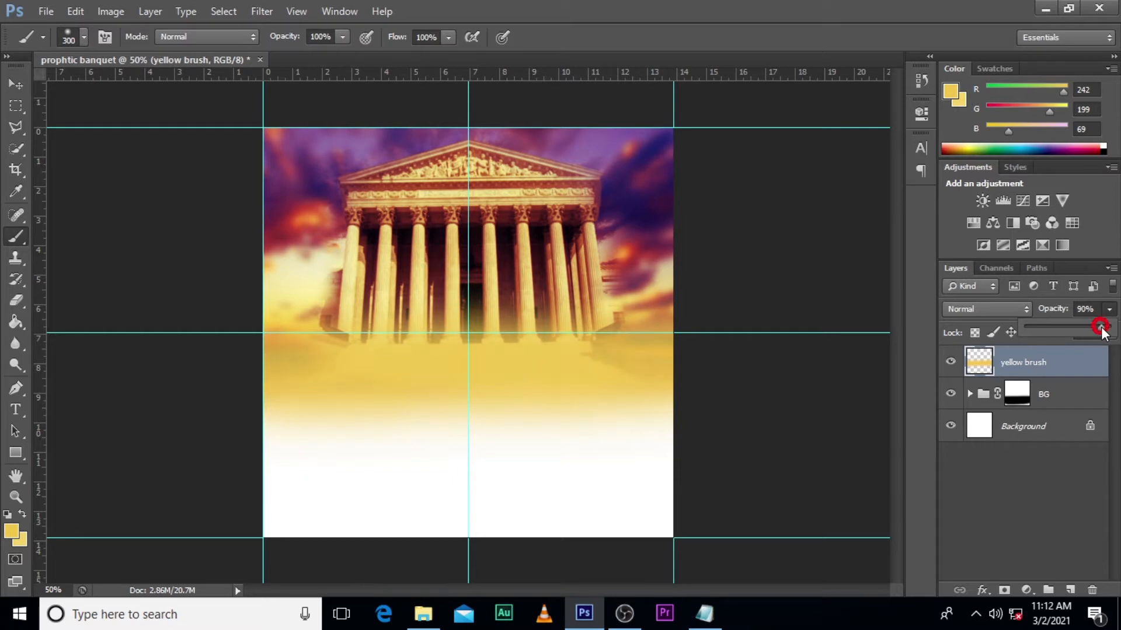
drag(1102, 332, 1097, 332)
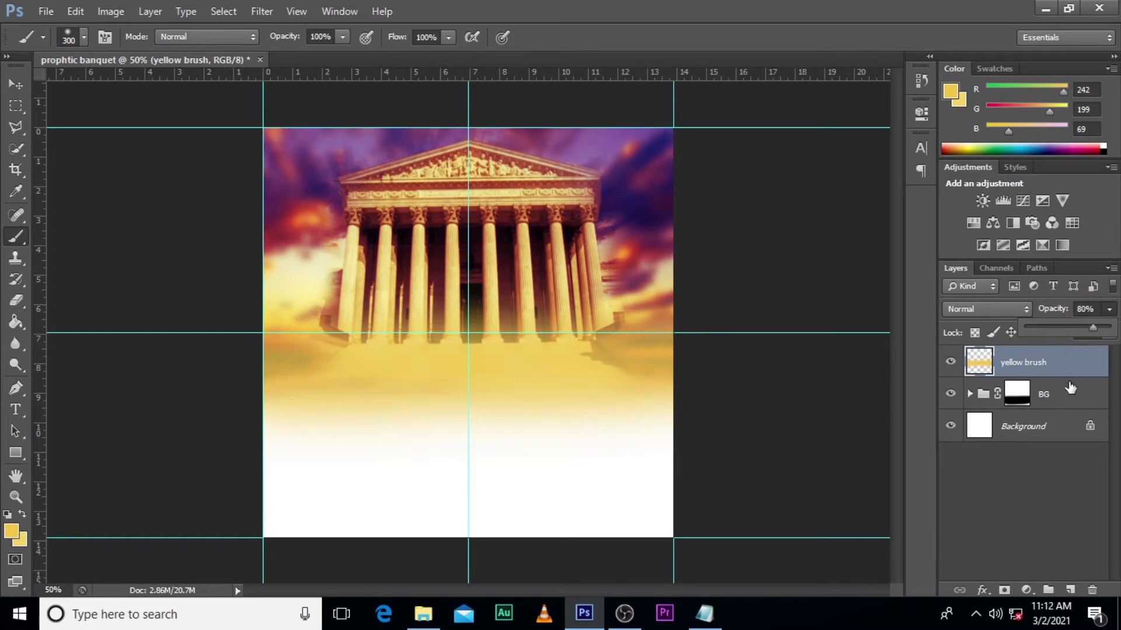
click(1067, 397)
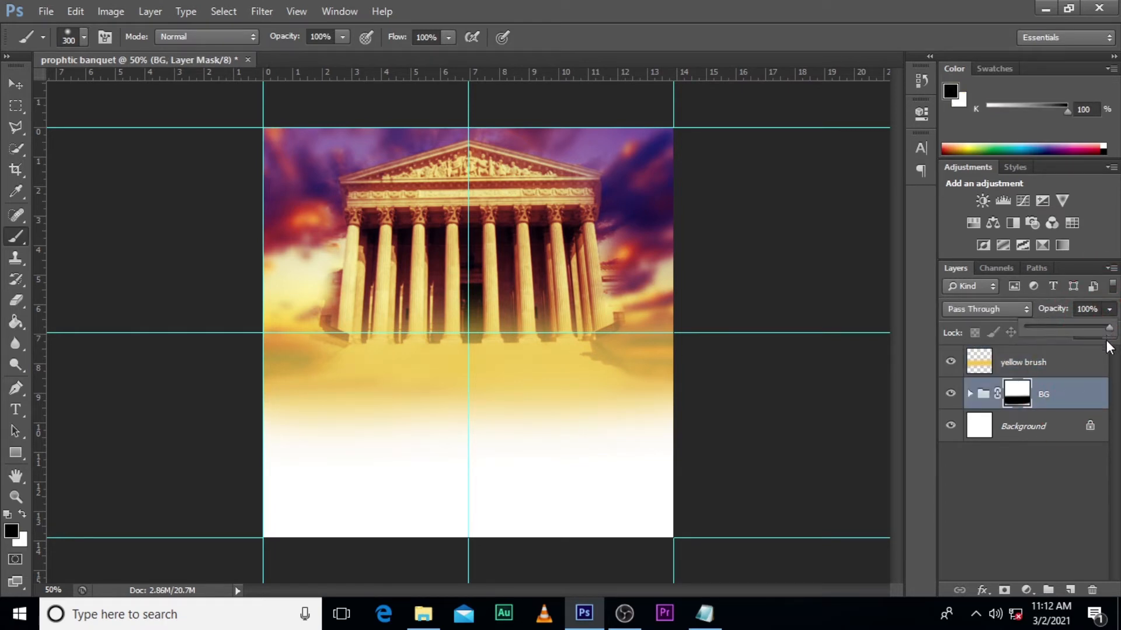
click(1094, 357)
click(1109, 309)
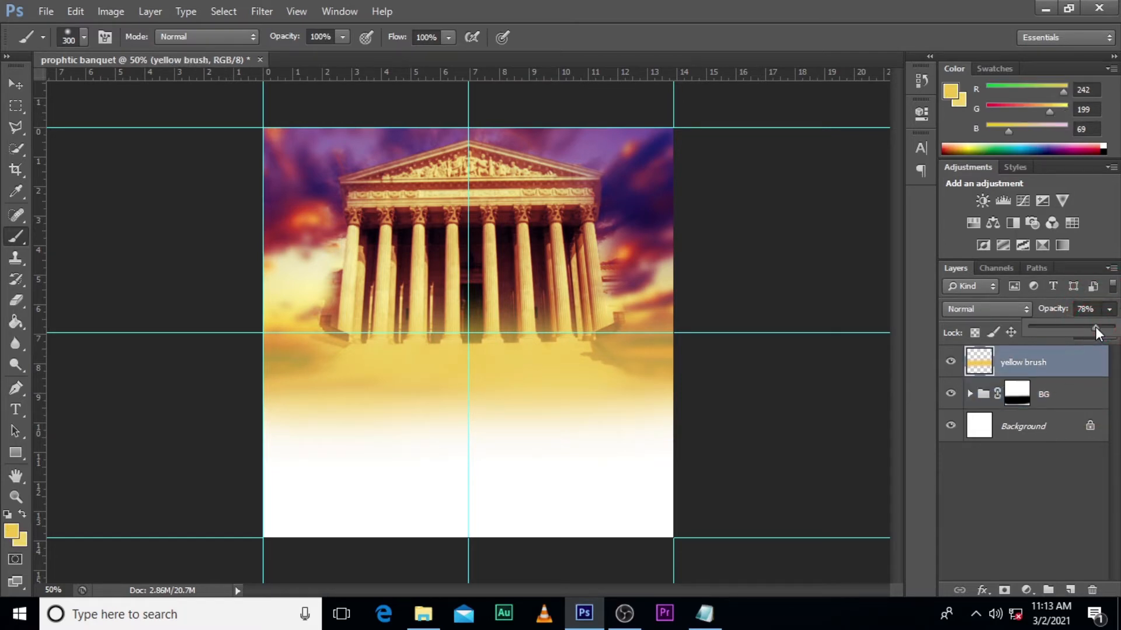
click(1065, 357)
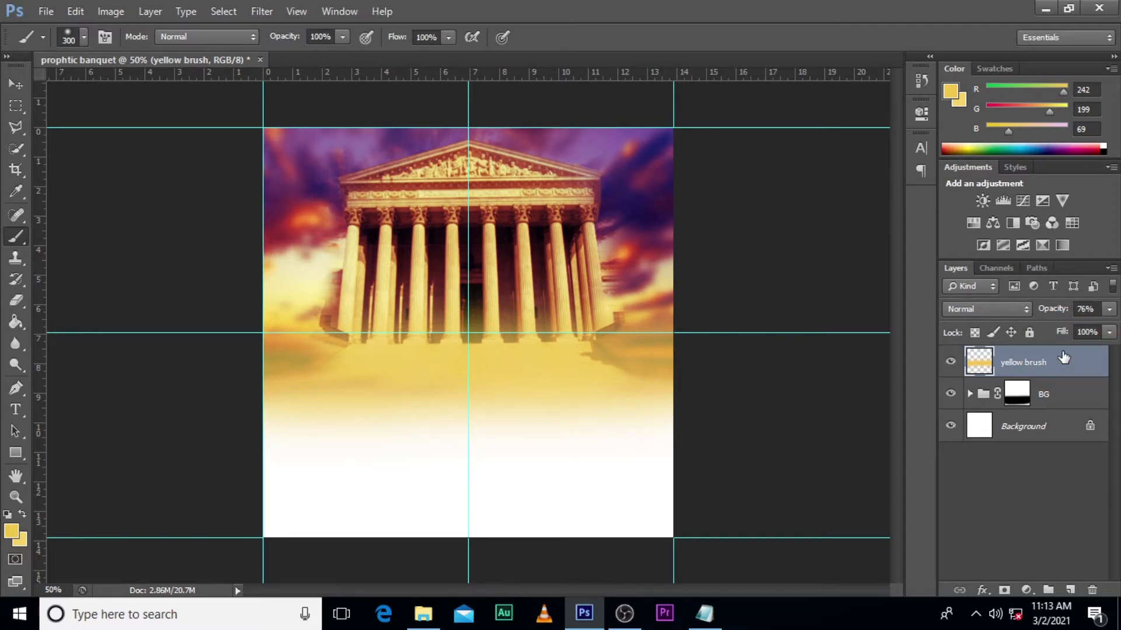
- Place the unnamed (1) image of the man in a suit above the yellow brush layer, scaled to about 148% in front of the building
click(423, 613)
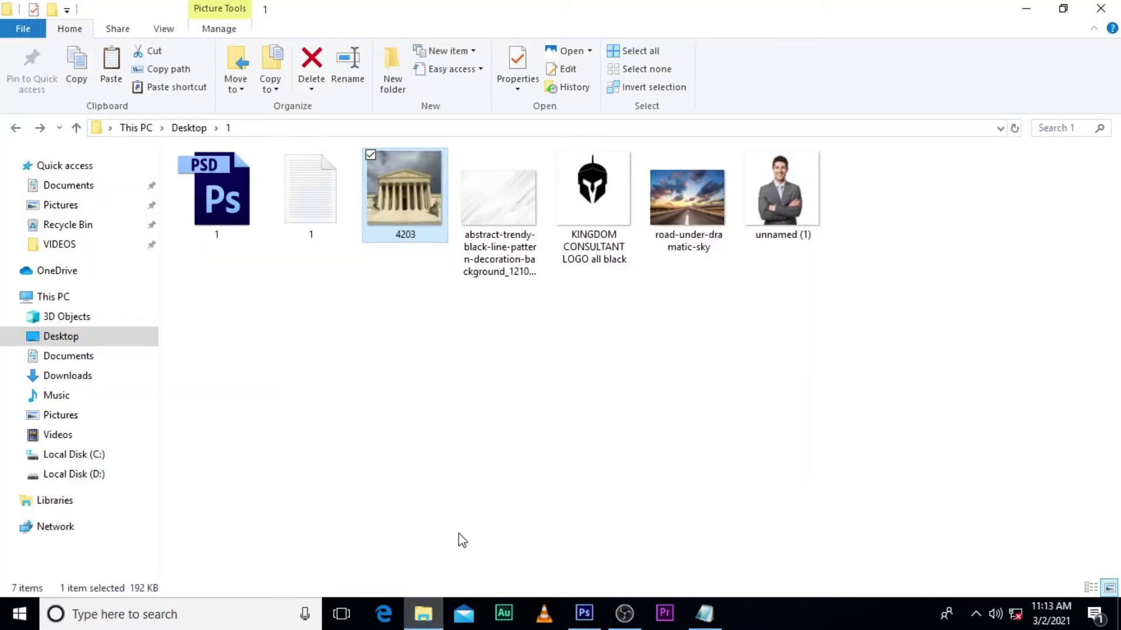
drag(782, 198, 516, 416)
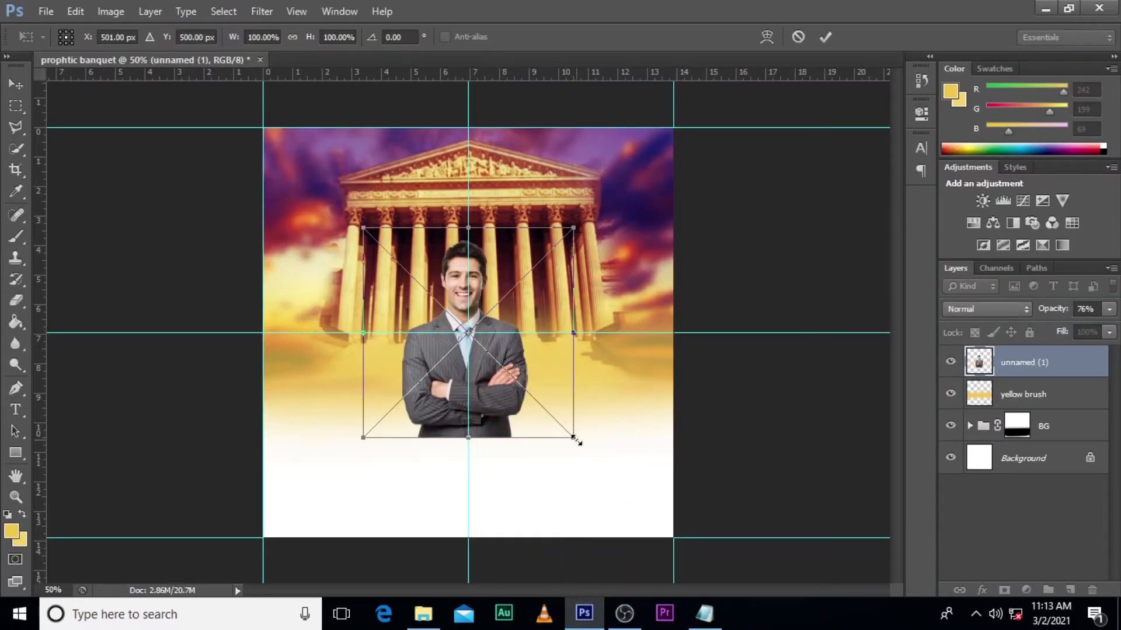
drag(577, 442, 593, 466)
drag(527, 393, 527, 322)
drag(596, 401, 623, 429)
drag(522, 312, 531, 337)
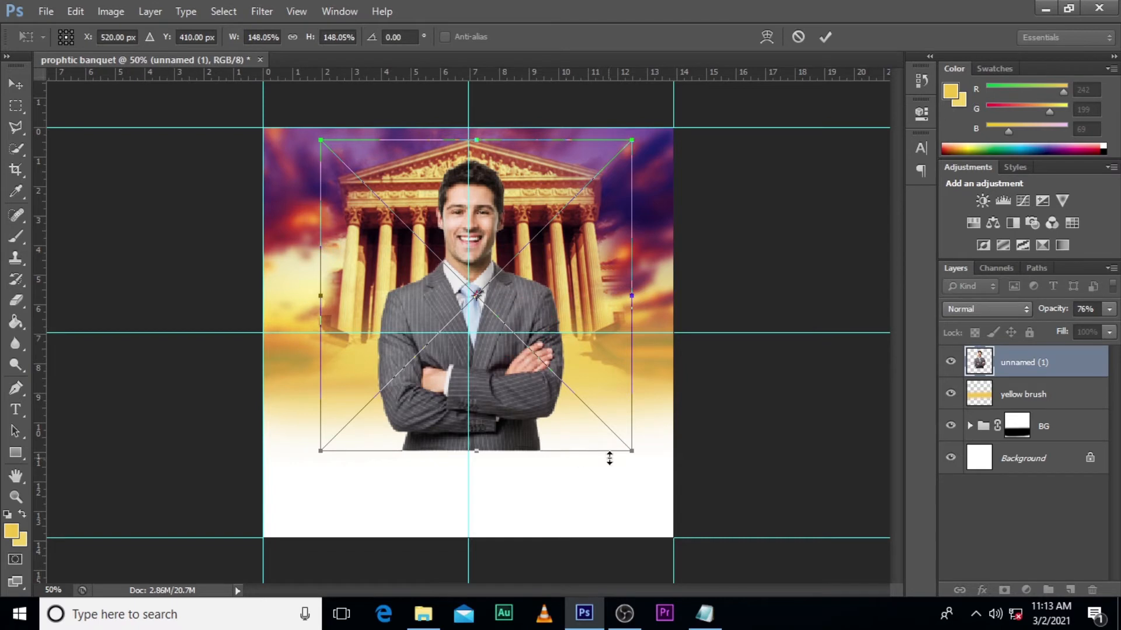
key(Return)
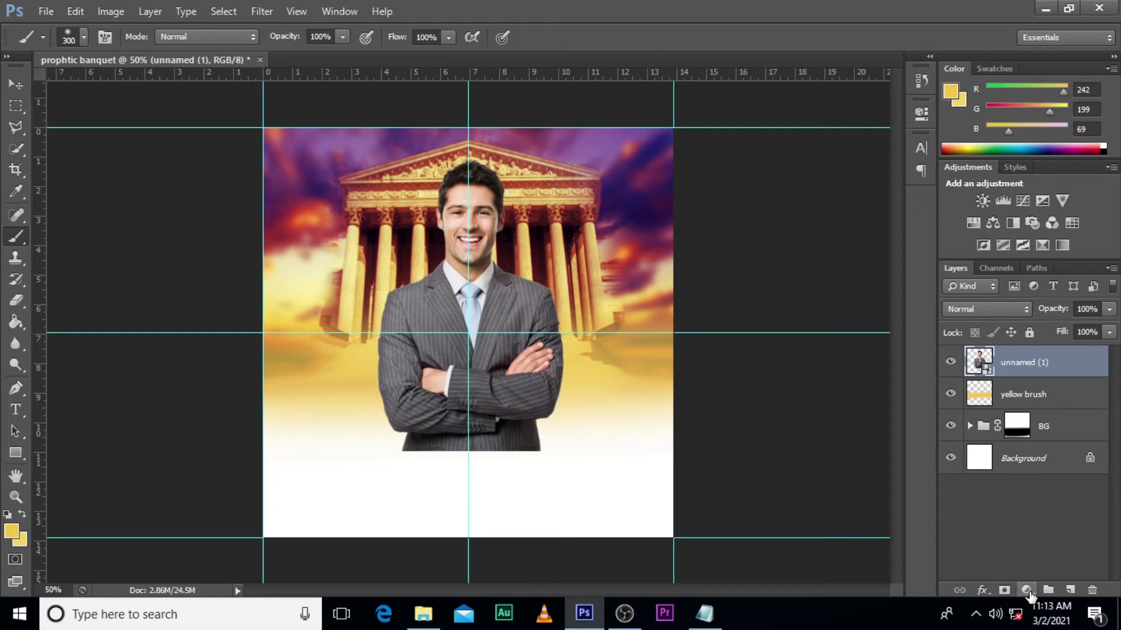
- Add a Curves adjustment clipped to the man's layer, anchoring the midpoint and moving the black point inward to deepen the shadows
click(1026, 590)
click(1015, 338)
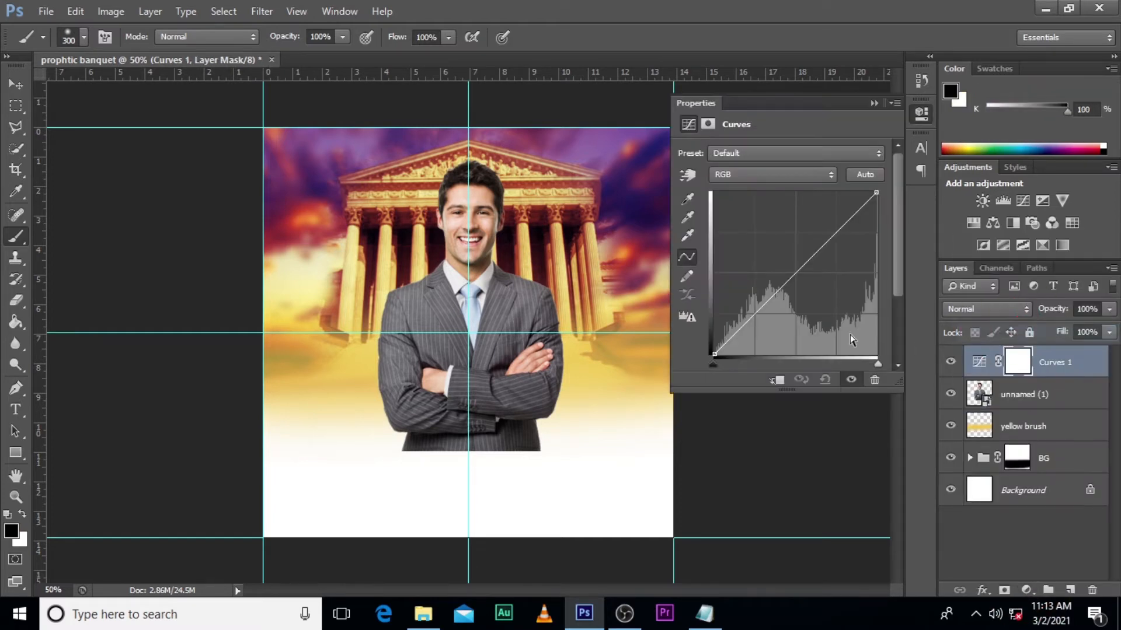
click(794, 274)
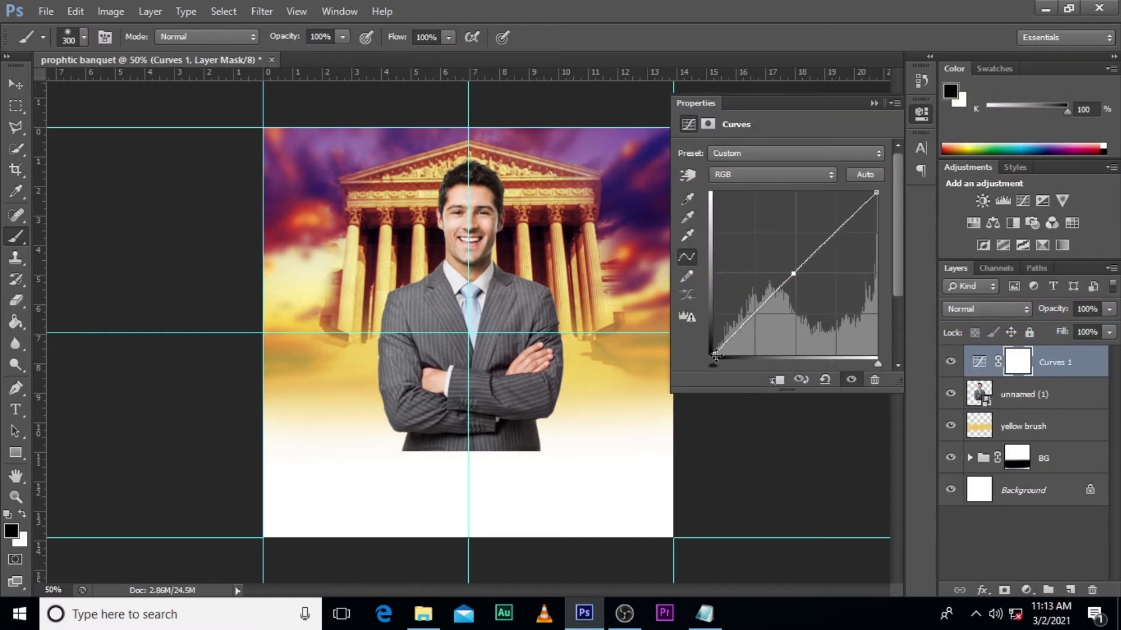
drag(714, 354, 735, 364)
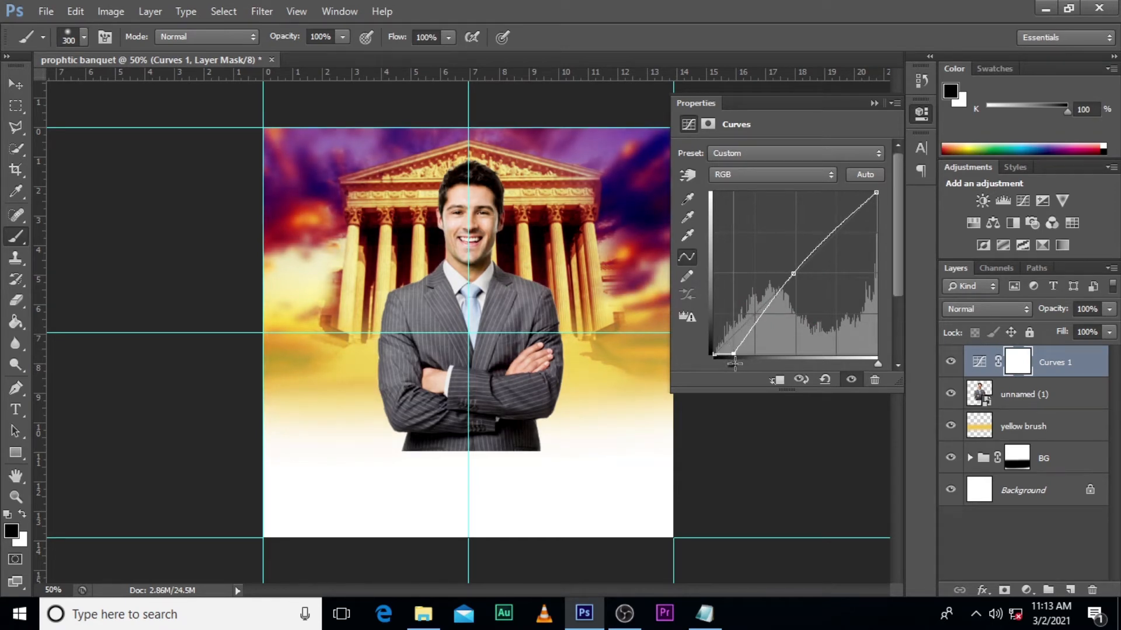
click(780, 382)
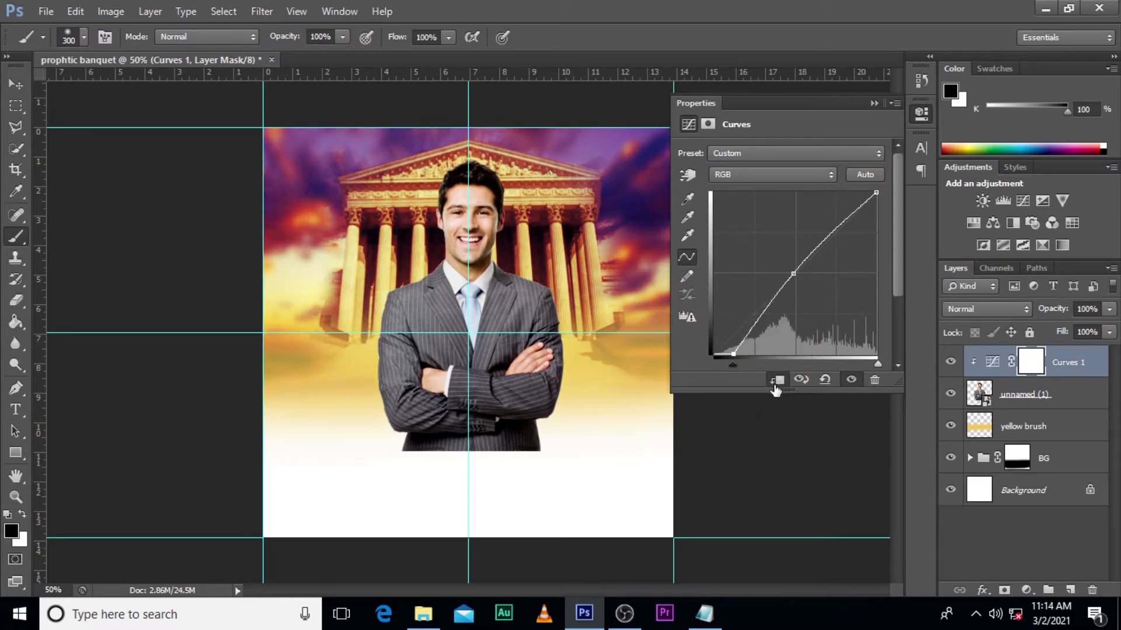
click(951, 361)
click(950, 362)
click(950, 361)
click(950, 362)
click(993, 362)
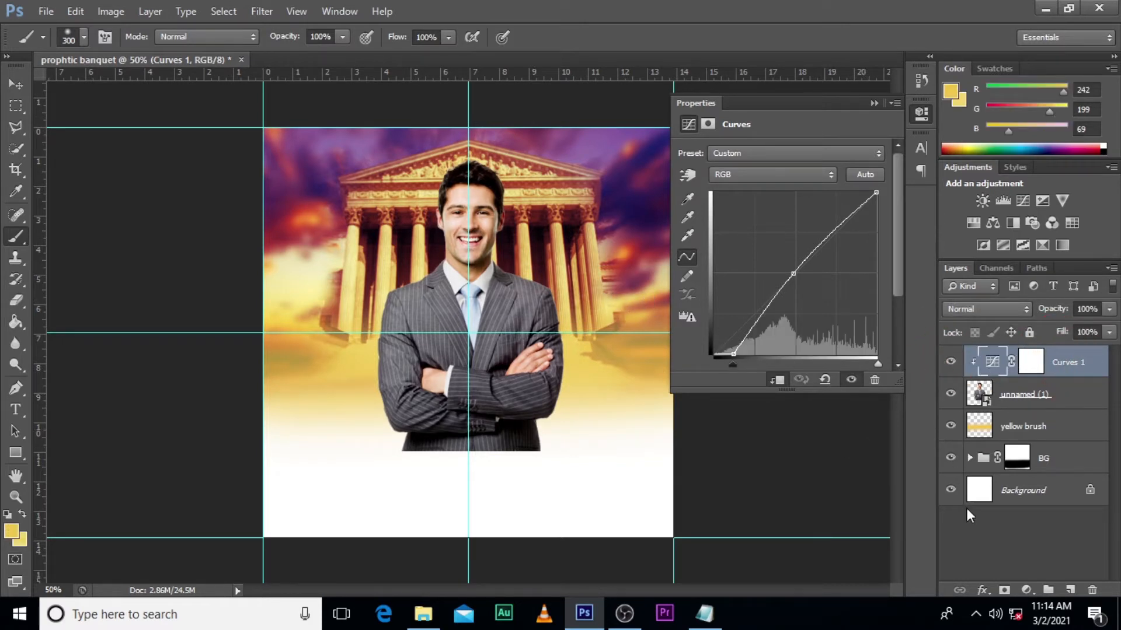
- Add a Brightness/Contrast adjustment clipped to the man's layer with brightness -16 and contrast 100
click(1025, 590)
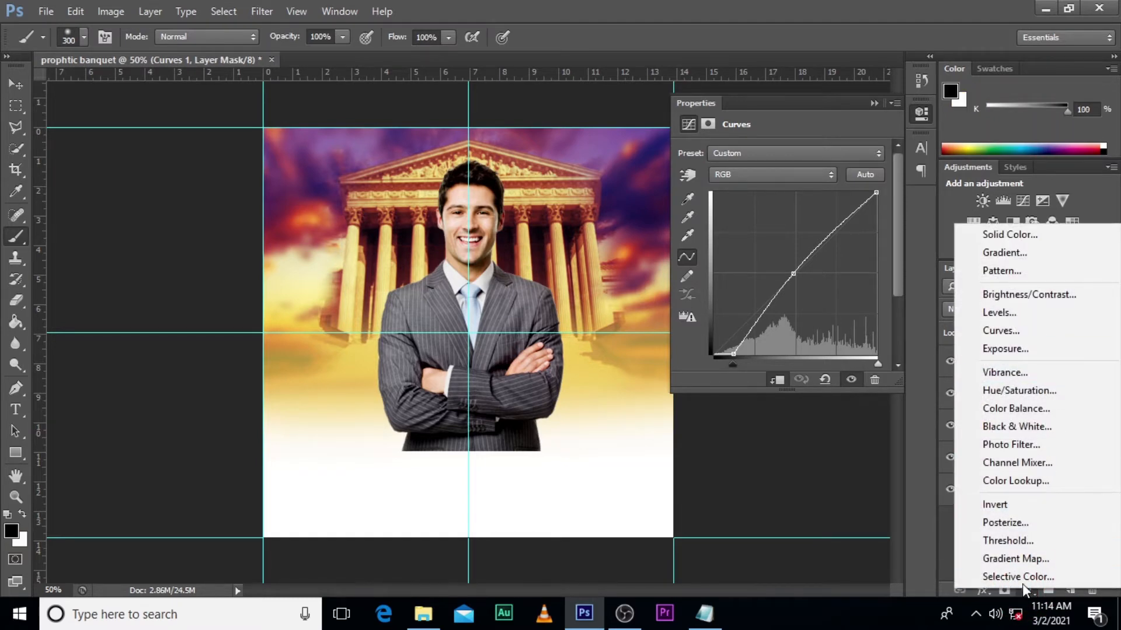
click(1026, 296)
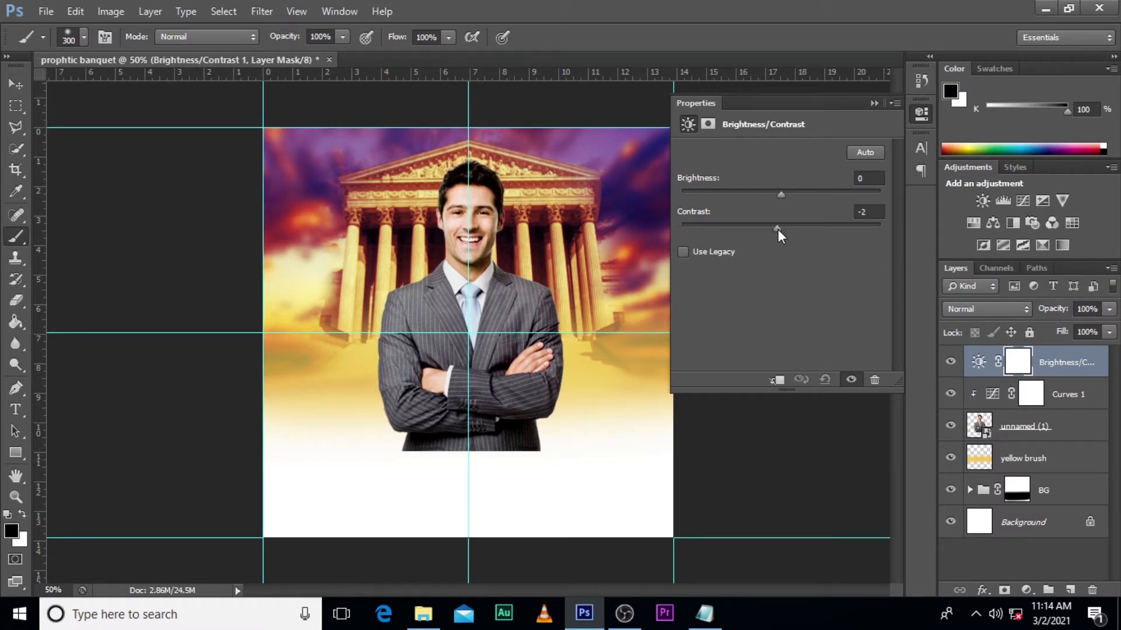
drag(777, 229, 899, 237)
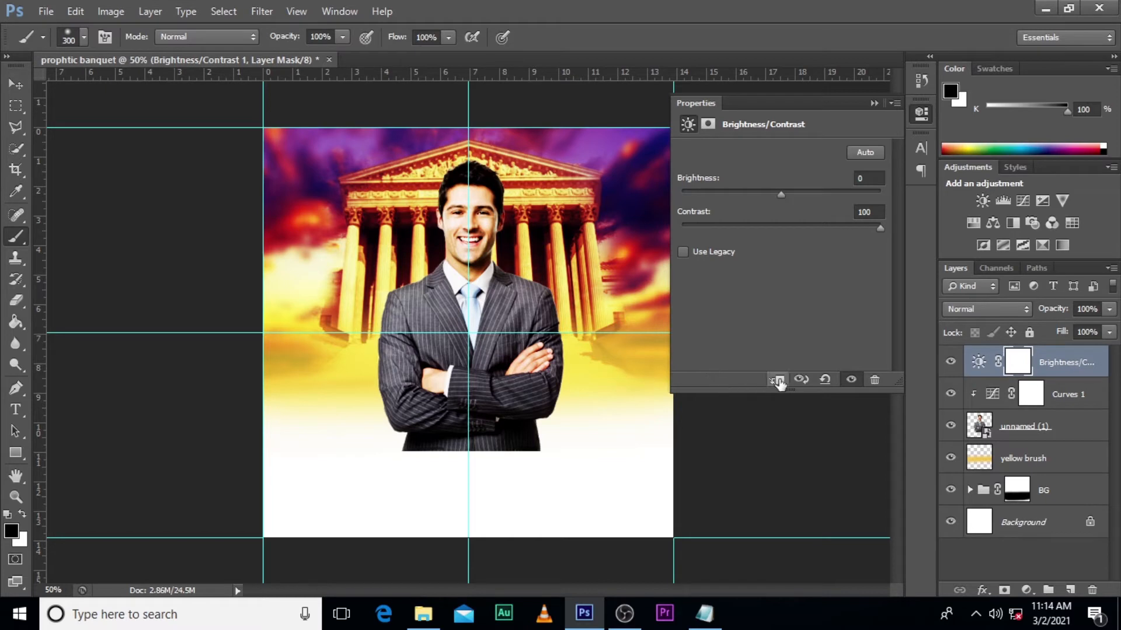
click(778, 380)
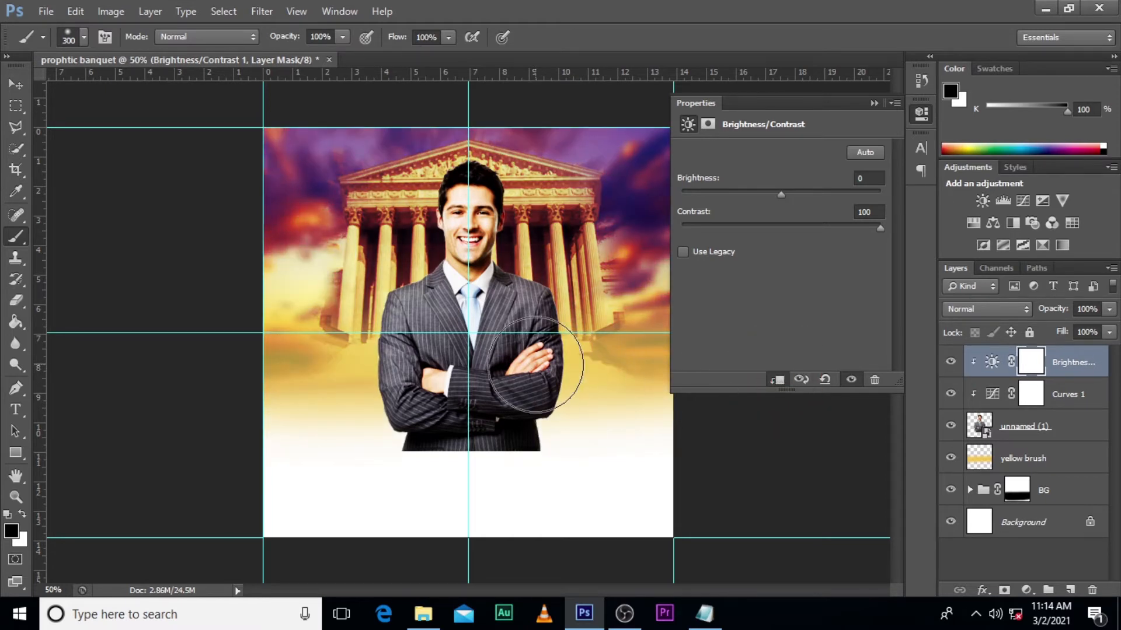
mouse_move(777, 196)
mouse_down()
mouse_move(758, 195)
mouse_move(767, 196)
mouse_up()
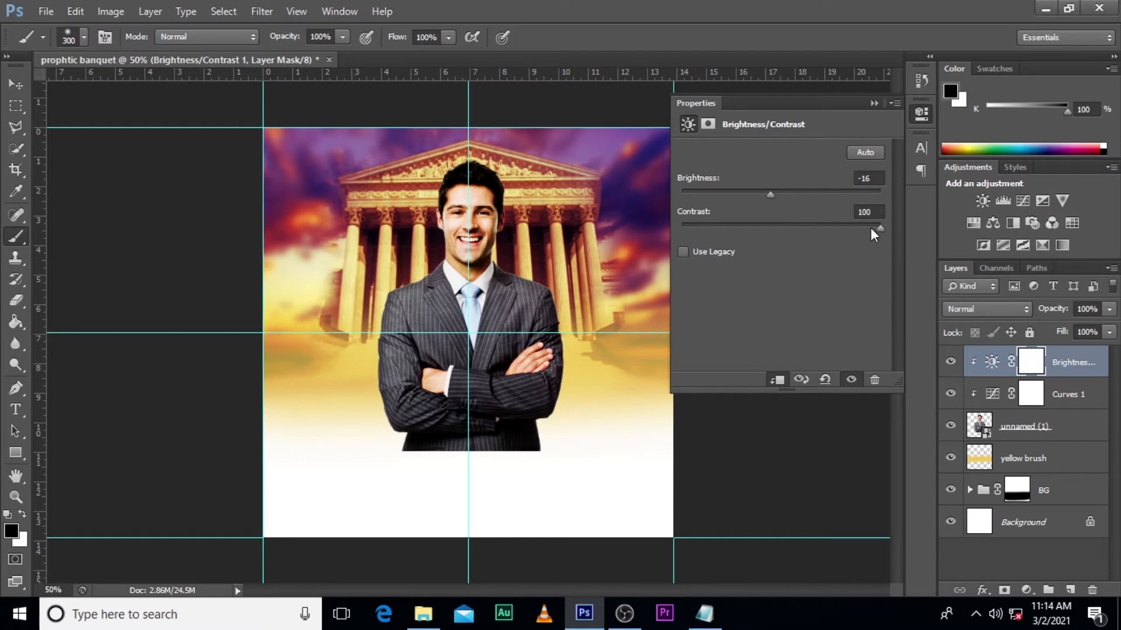
click(874, 103)
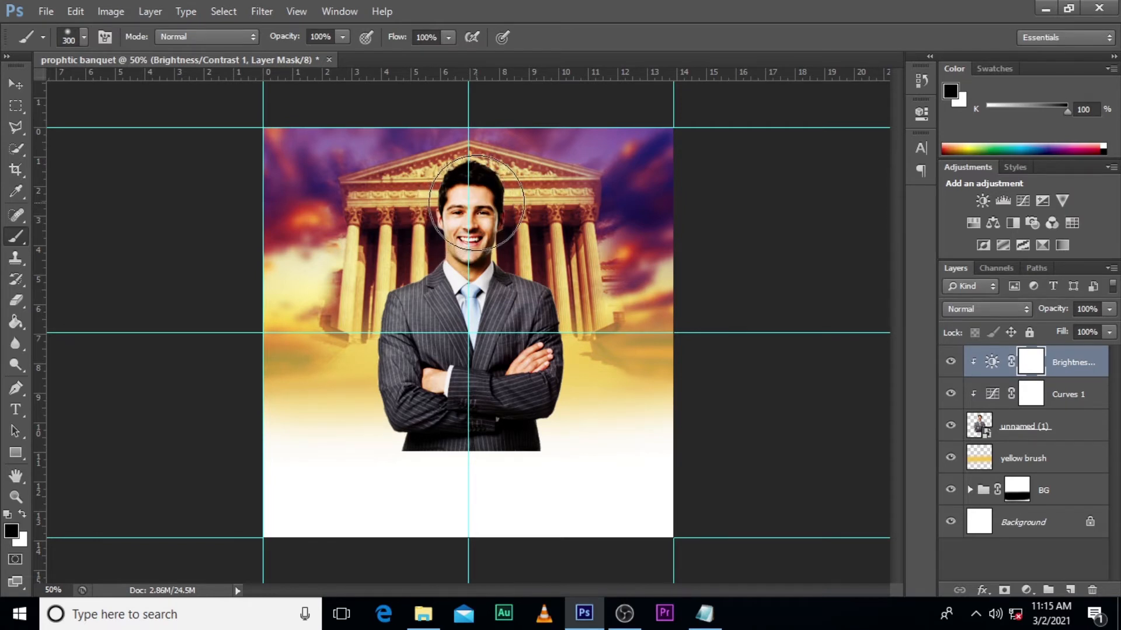
- Paint black over the man's face on the Brightness/Contrast mask and compare the image with the adjustment hidden and shown
mouse_move(469, 185)
mouse_down()
mouse_move(465, 230)
mouse_move(471, 175)
mouse_move(486, 203)
mouse_move(485, 186)
mouse_move(474, 208)
mouse_move(486, 180)
mouse_move(463, 216)
mouse_move(470, 175)
mouse_move(452, 211)
mouse_move(459, 227)
mouse_move(476, 209)
mouse_move(483, 184)
mouse_up()
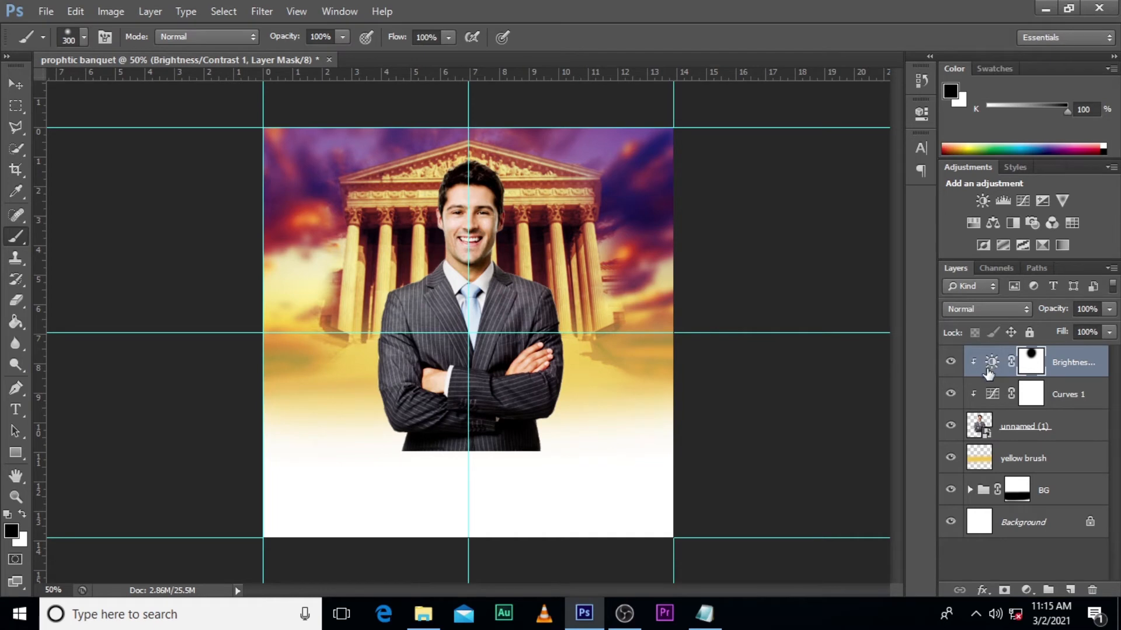
click(951, 362)
click(951, 362)
click(951, 361)
click(951, 362)
click(951, 362)
click(951, 362)
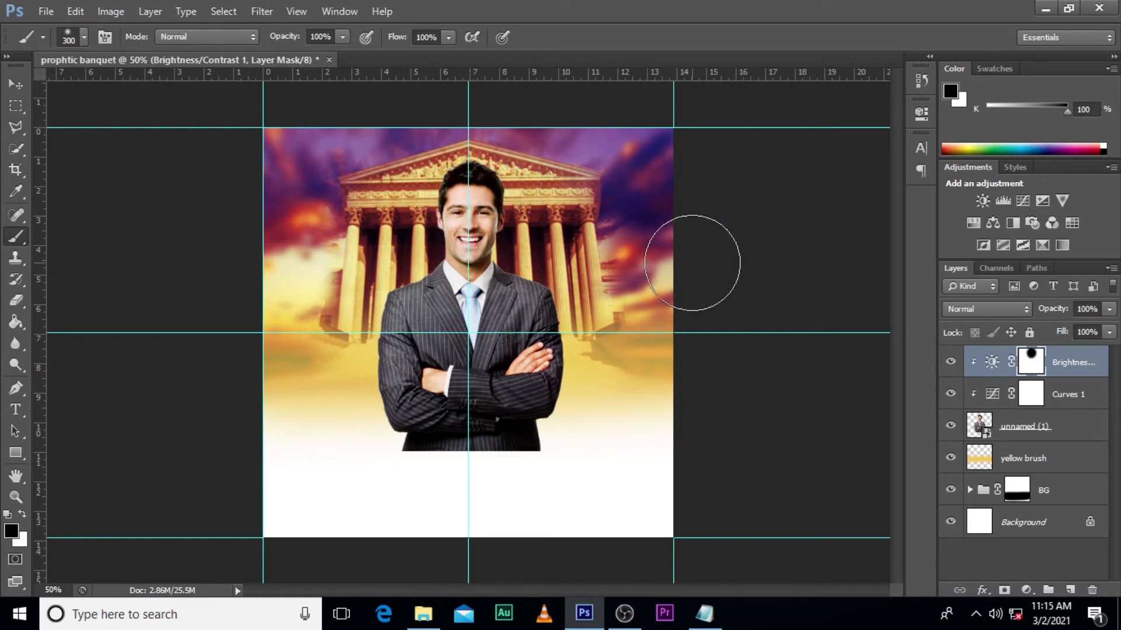
click(1077, 374)
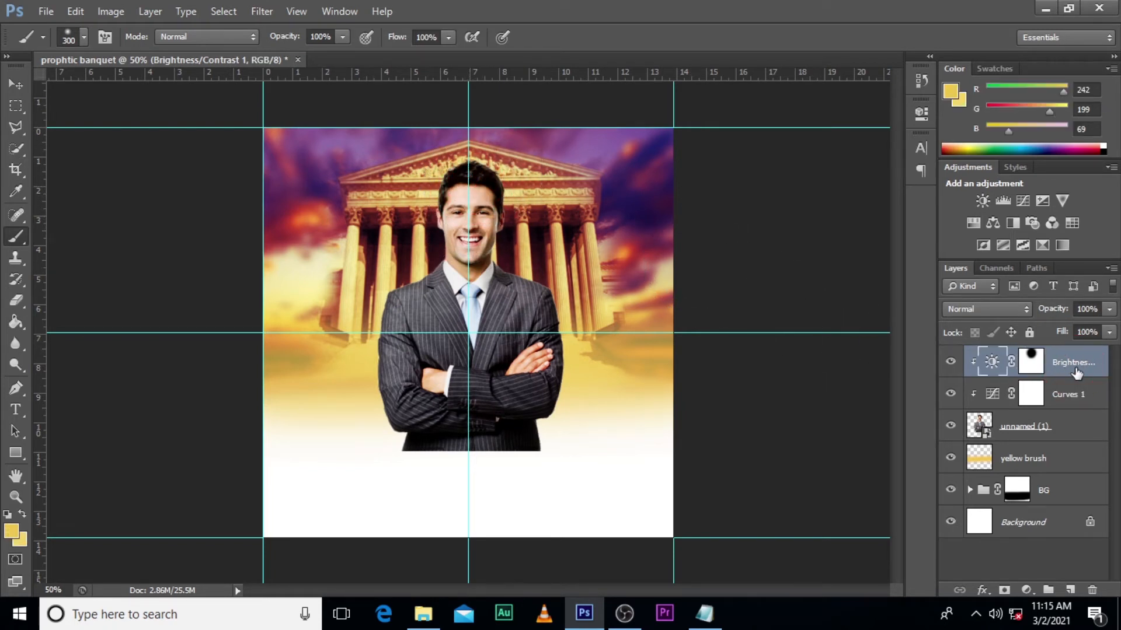
- Group the man's layer with its Curves and Brightness/Contrast adjustments as IMAGE, and compare the flyer with the group hidden and shown
shift+click(1048, 429)
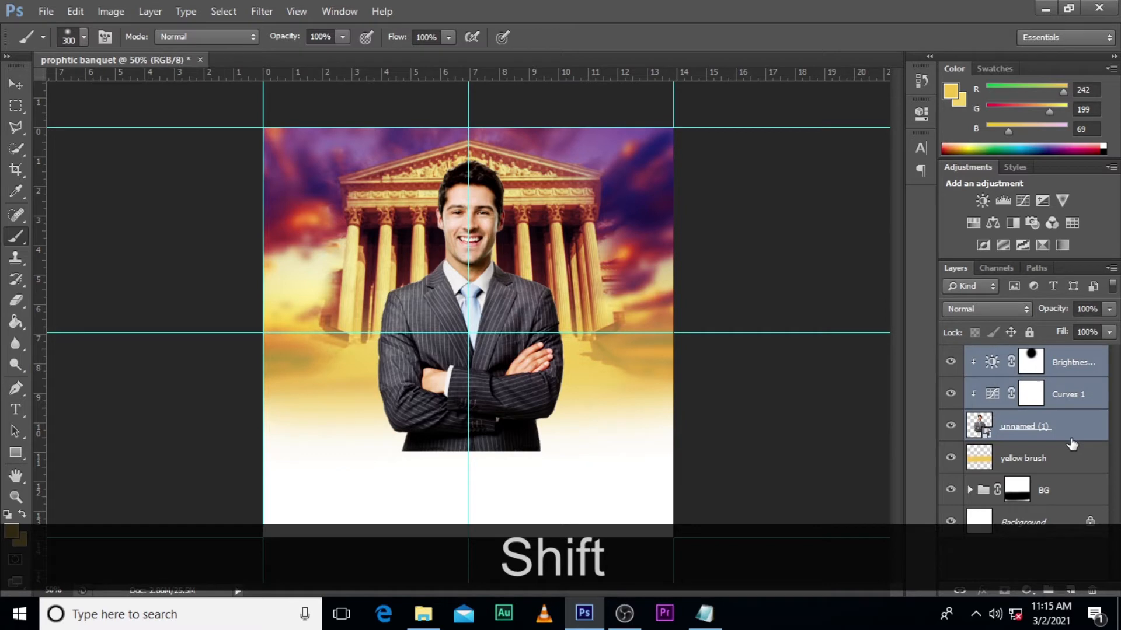
key(ctrl+shift+g)
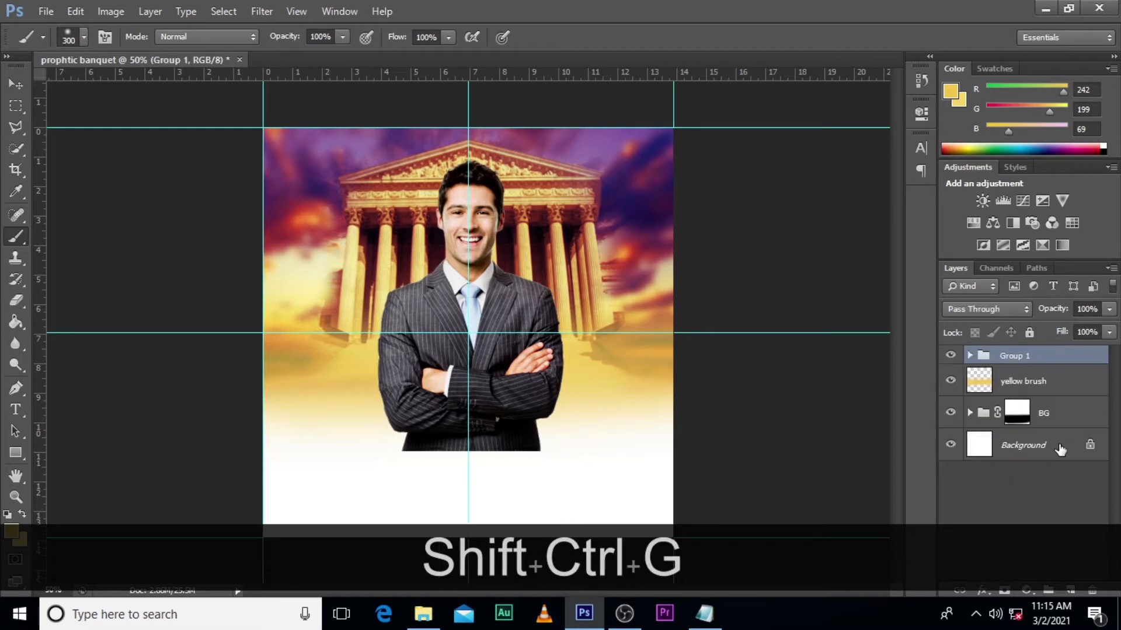
double_click(1016, 357)
key(Caps_Lock)
text(IMAGE)
key(Return)
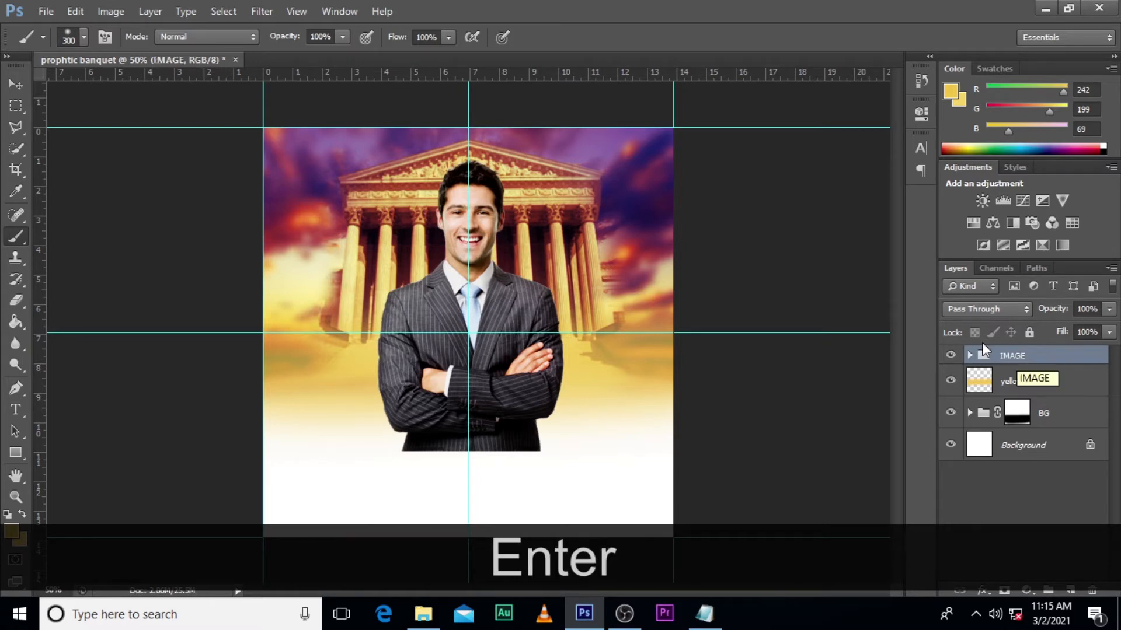
click(950, 355)
click(951, 355)
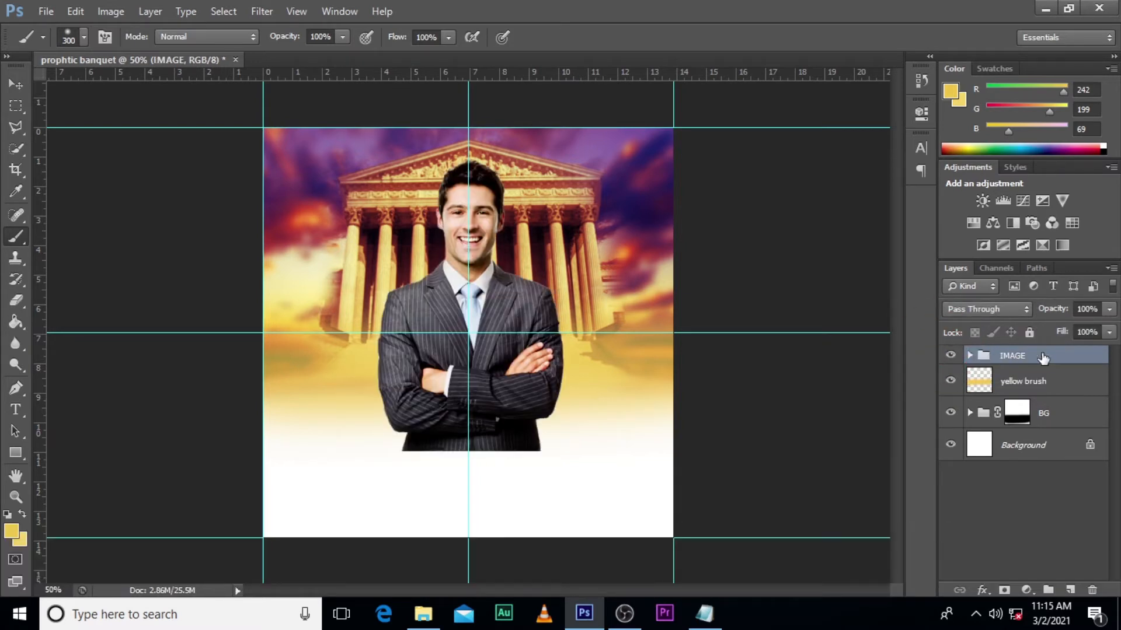
- Paint a soft yellow glow (f3d05c, sampled beside the building's base) over the man's left-side shoulder on a new layer with a 250 px brush
click(1070, 591)
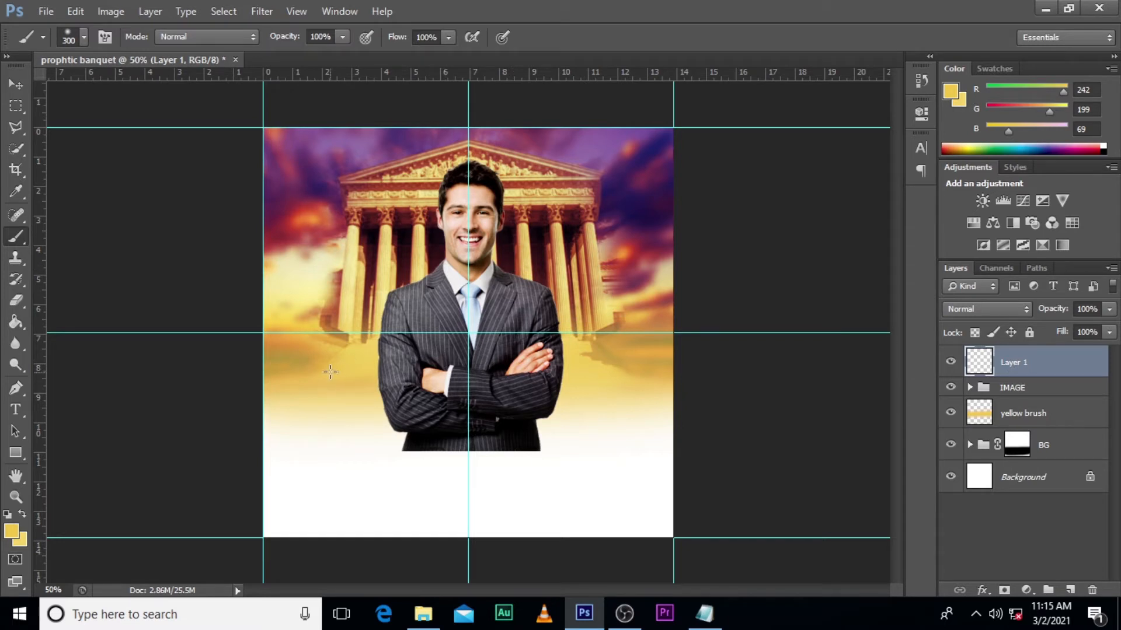
key(b)
key(Caps_Lock)
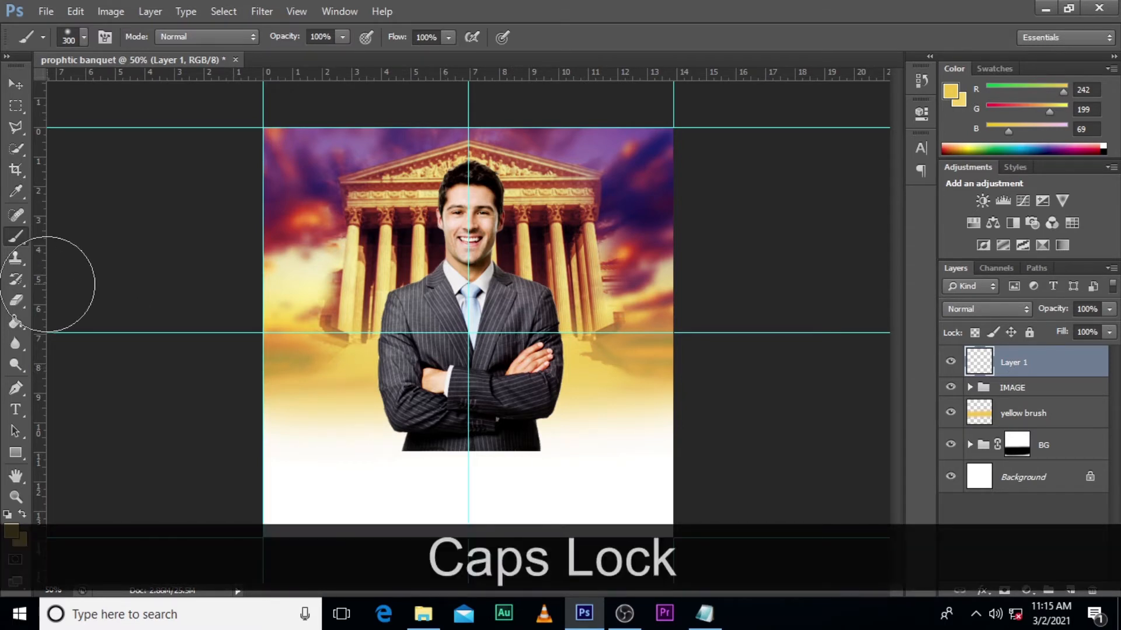
key(bracketleft)
key(bracketleft)
key(bracketleft)
key(bracketleft)
key(bracketleft)
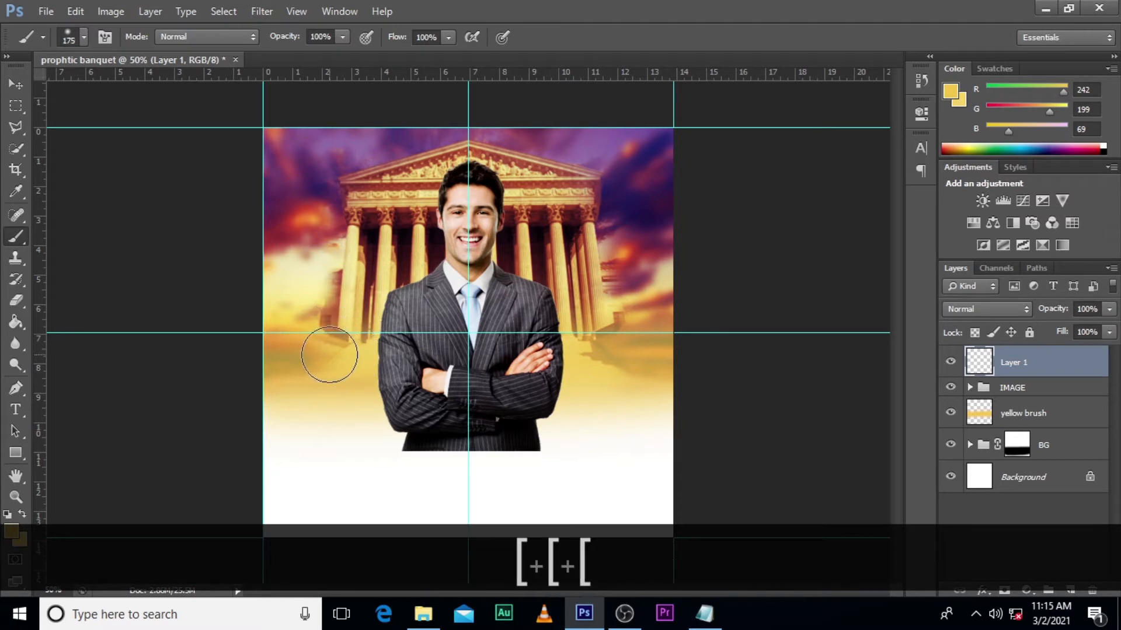
key(alt)
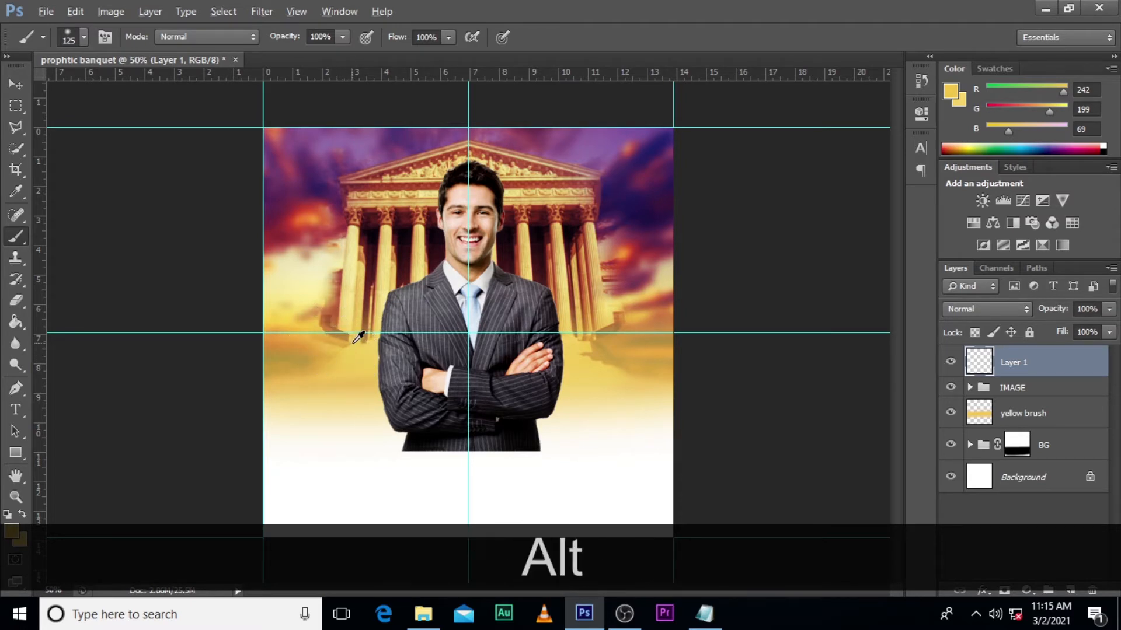
alt+click(370, 349)
key(bracketright)
key(bracketright)
key(bracketright)
key(bracketright)
mouse_move(392, 273)
mouse_down()
mouse_move(396, 407)
mouse_move(383, 287)
mouse_move(394, 295)
mouse_move(374, 316)
mouse_up()
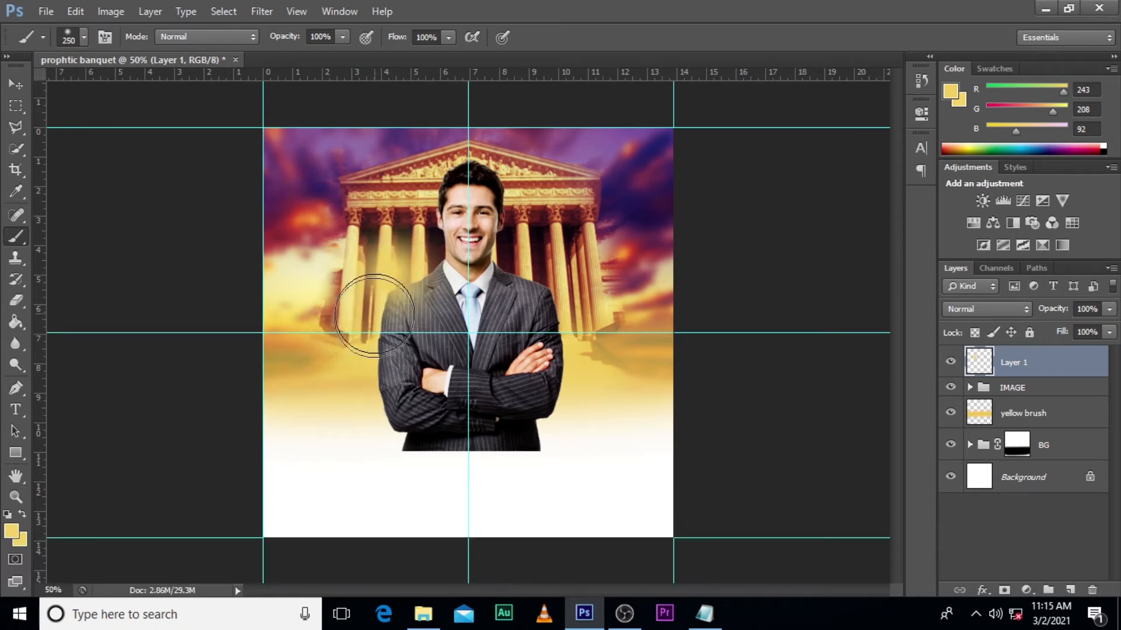
- Set the first shoulder glow layer's blend mode to Screen
click(973, 315)
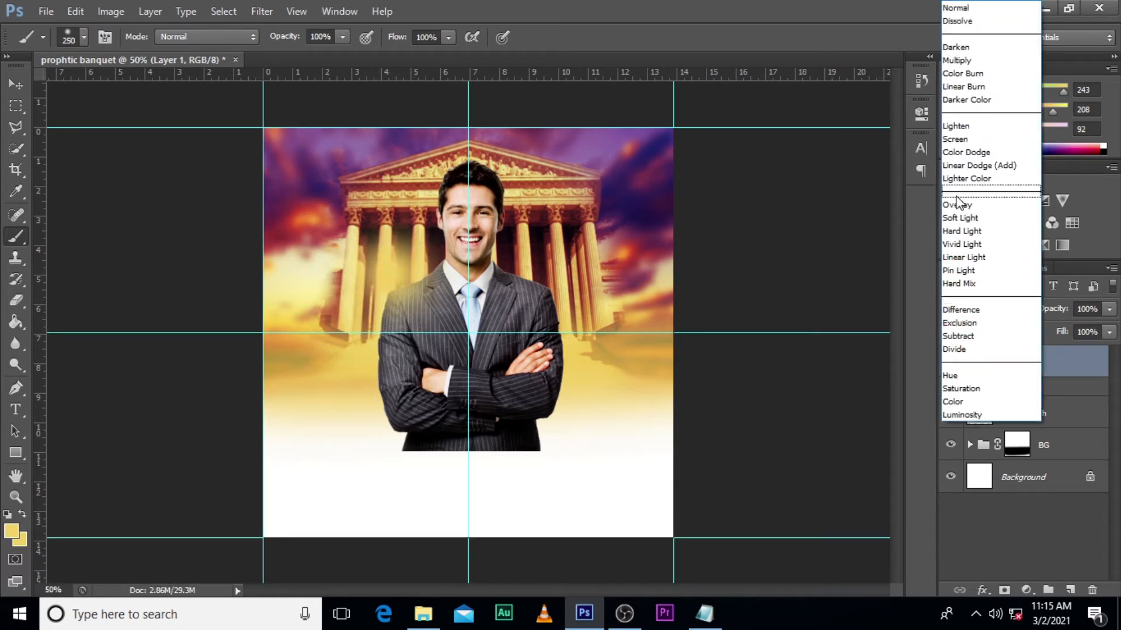
click(954, 137)
key(ctrl+z)
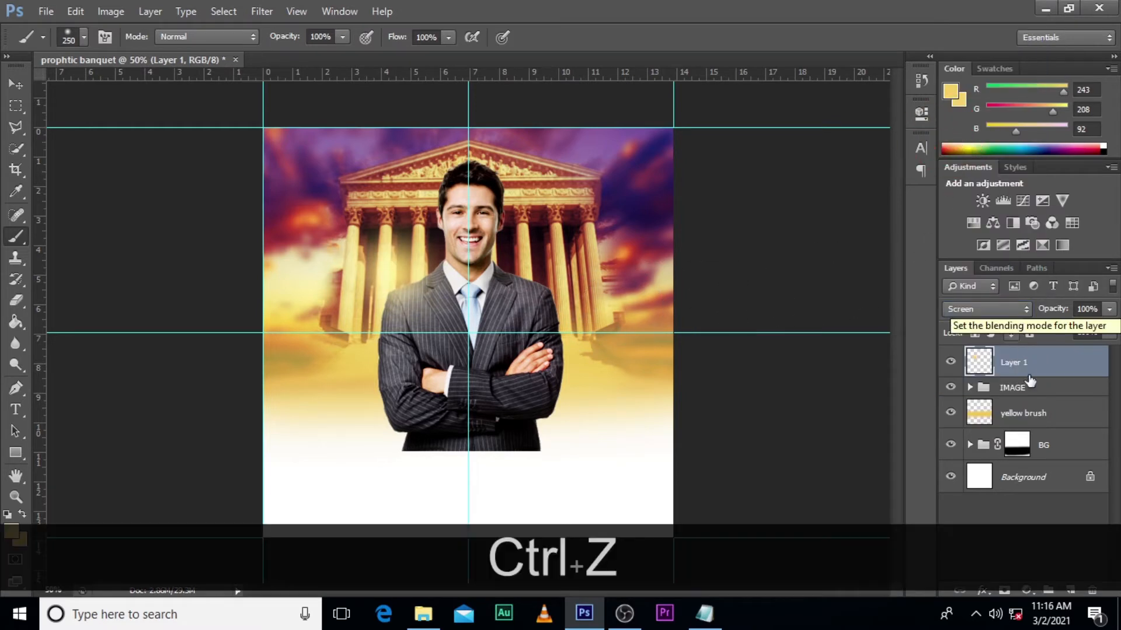
- Paint a yellow glow over the man's opposite shoulder on a new layer, blended as Screen at 43% opacity
click(1070, 591)
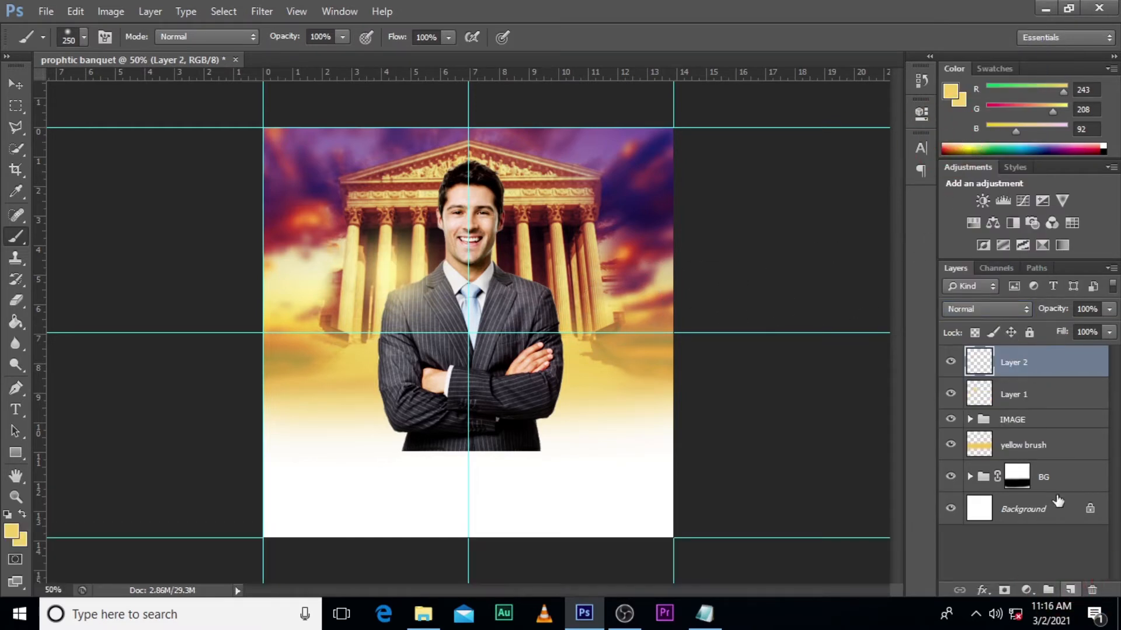
click(523, 278)
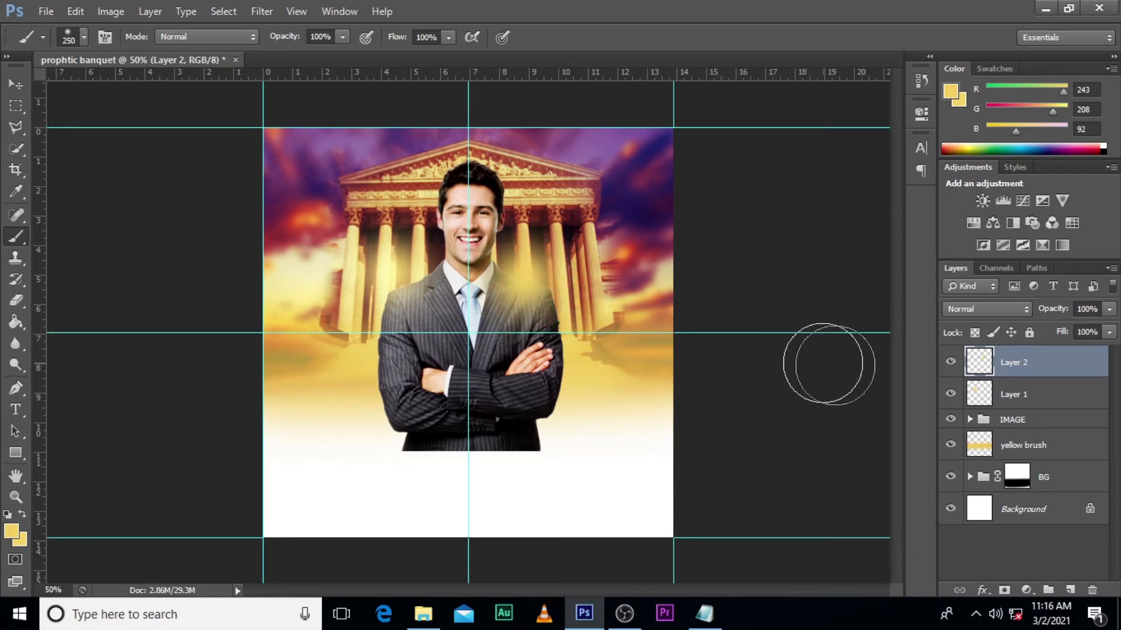
click(987, 309)
click(983, 140)
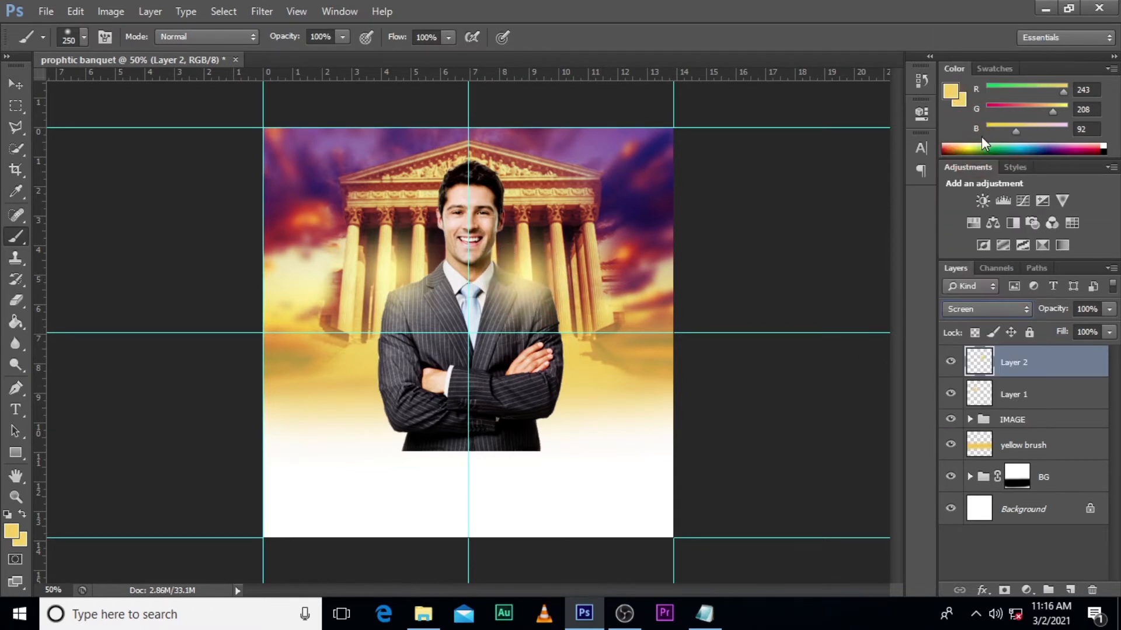
click(1110, 309)
drag(1093, 328, 1071, 327)
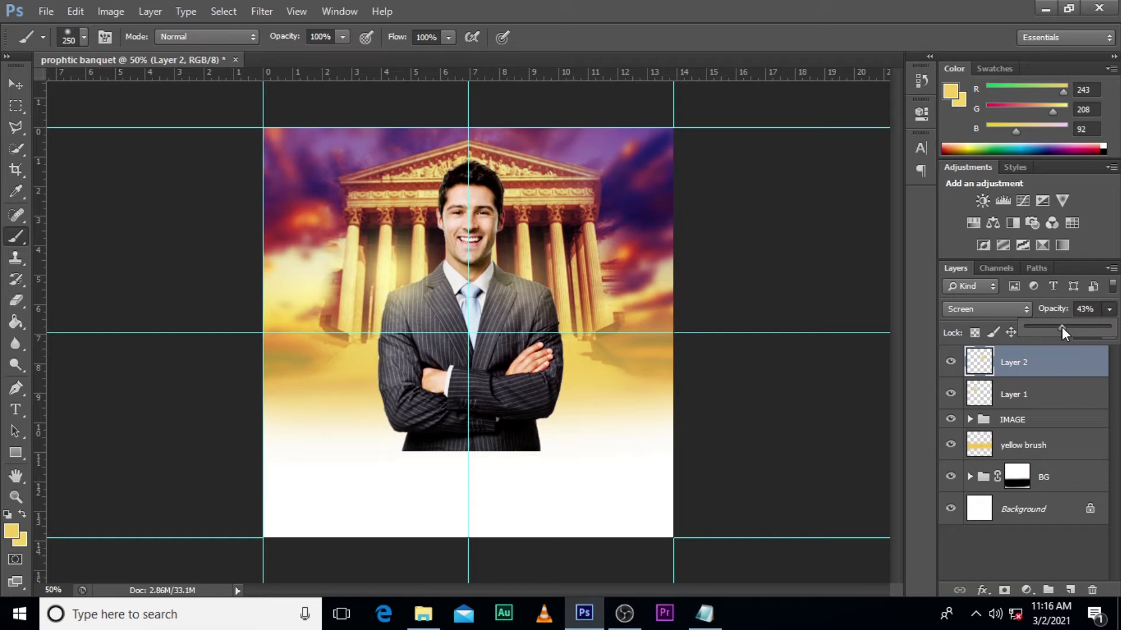
- Add a third yellow glow beside the man's upper arm on a new layer and set its blend mode to Screen
click(1071, 591)
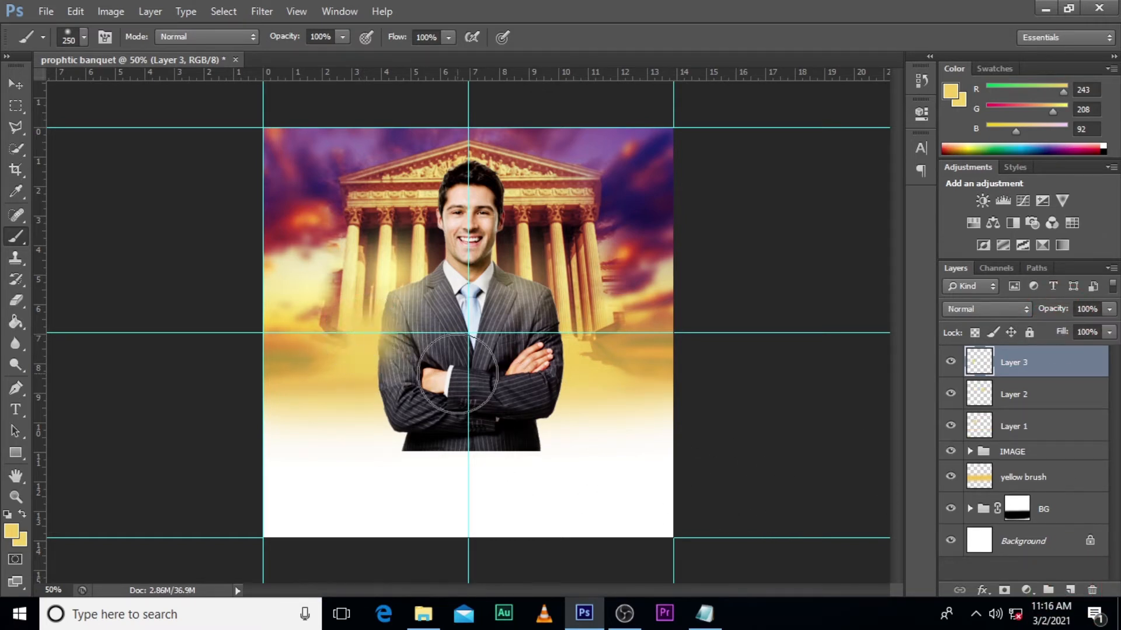
click(989, 310)
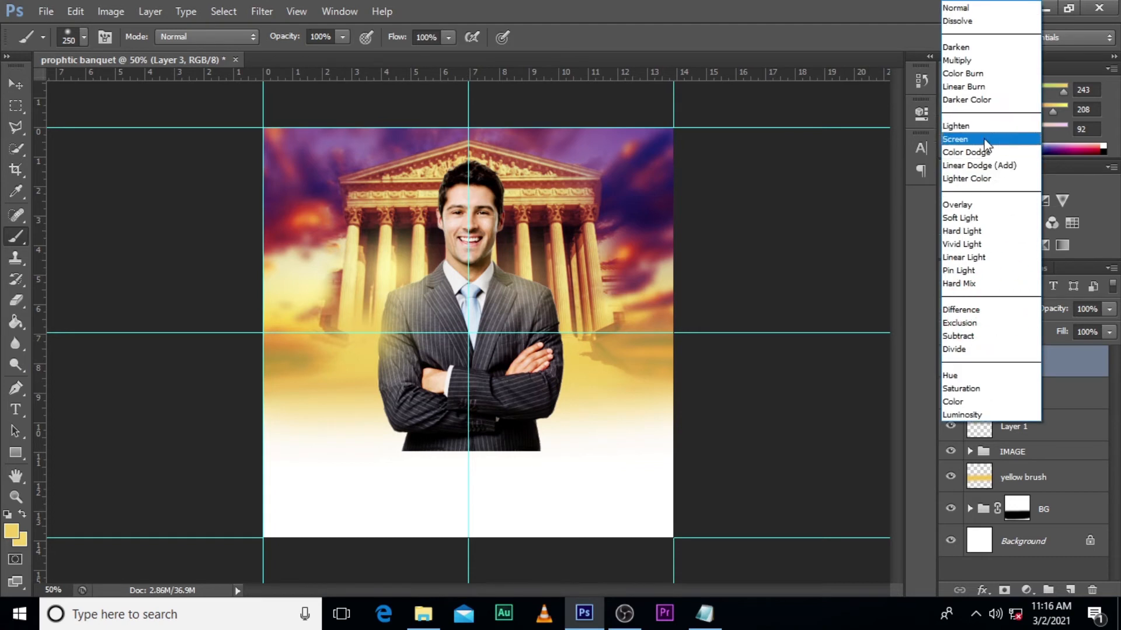
click(969, 139)
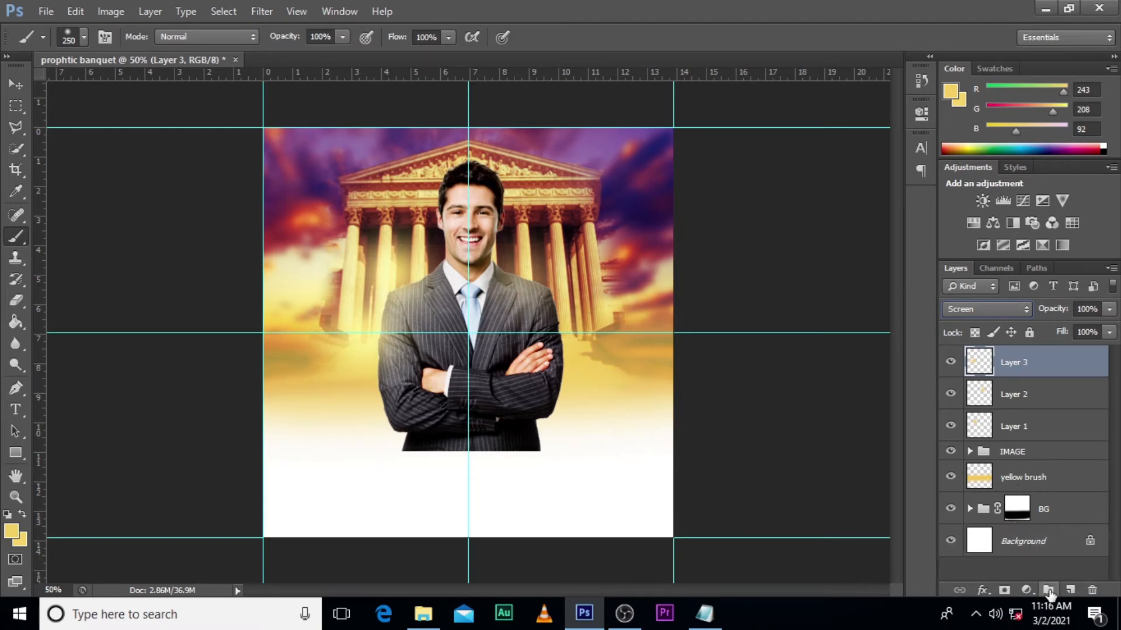
- Paint soft white (ffffff) across the lower part of the flyer on a new layer, fading out the man's lower body with a 300 px brush
click(1070, 589)
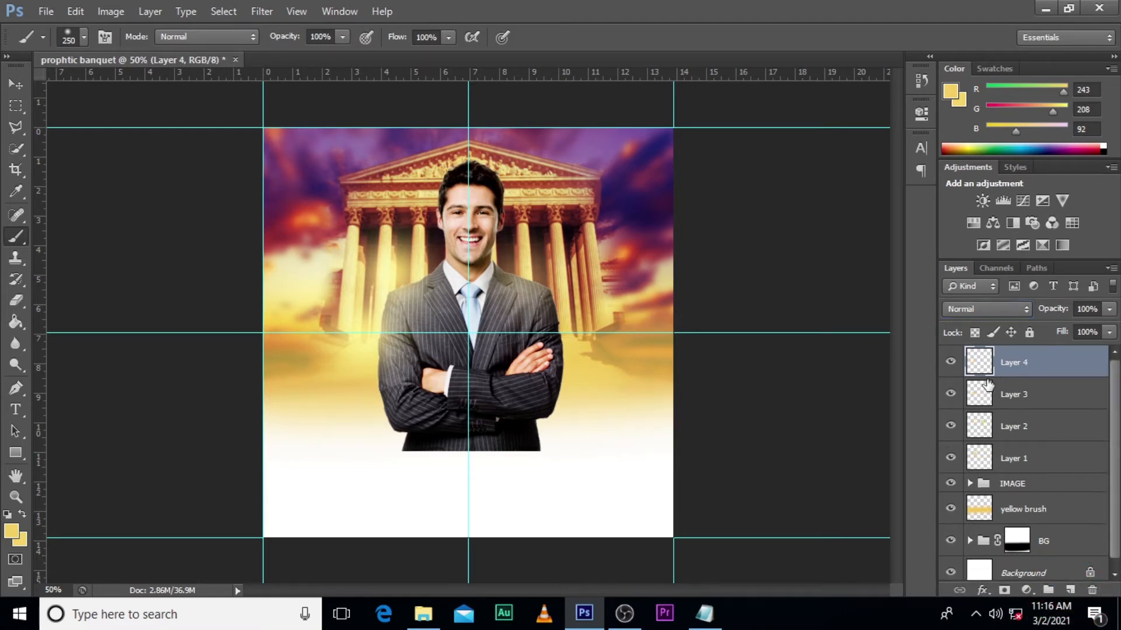
click(12, 533)
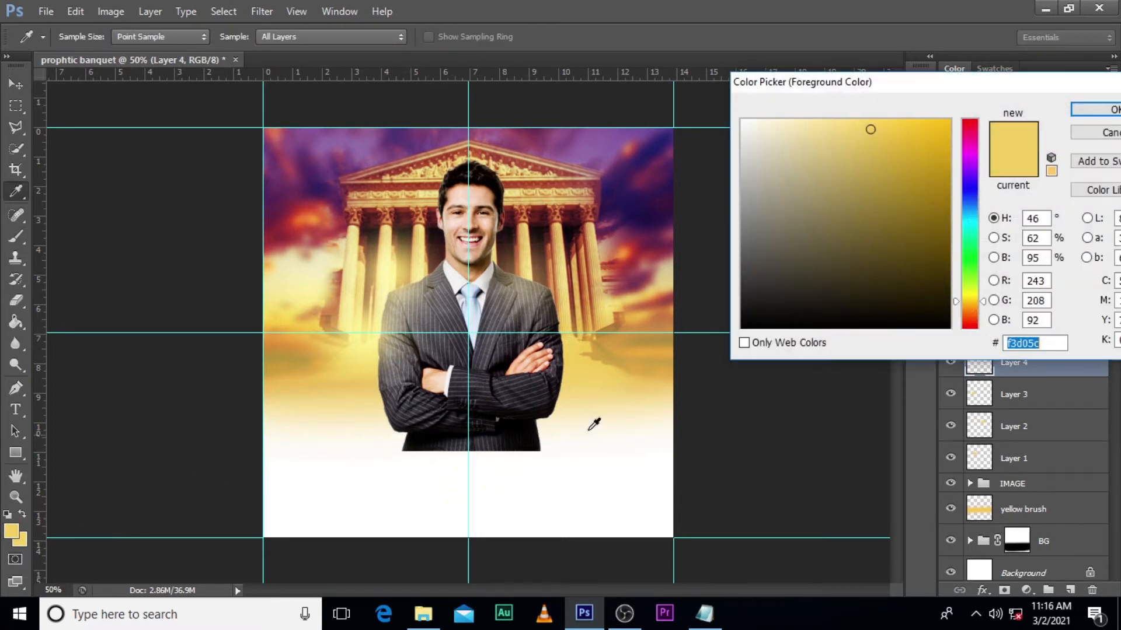
click(741, 120)
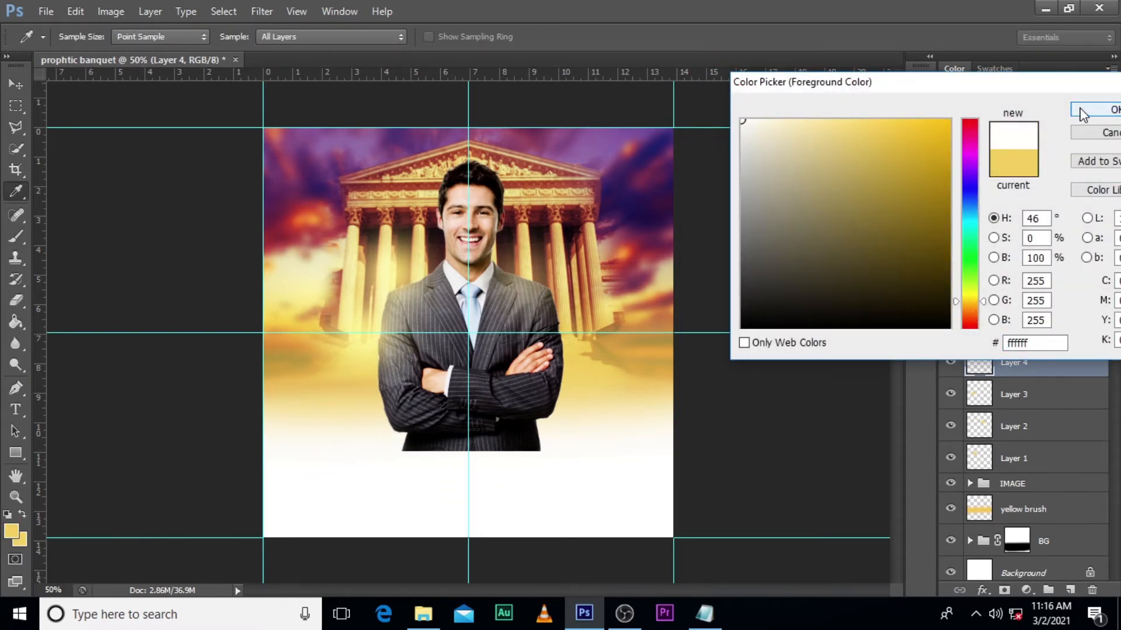
click(1080, 110)
key(bracketleft)
key(bracketleft)
key(bracketleft)
key(bracketleft)
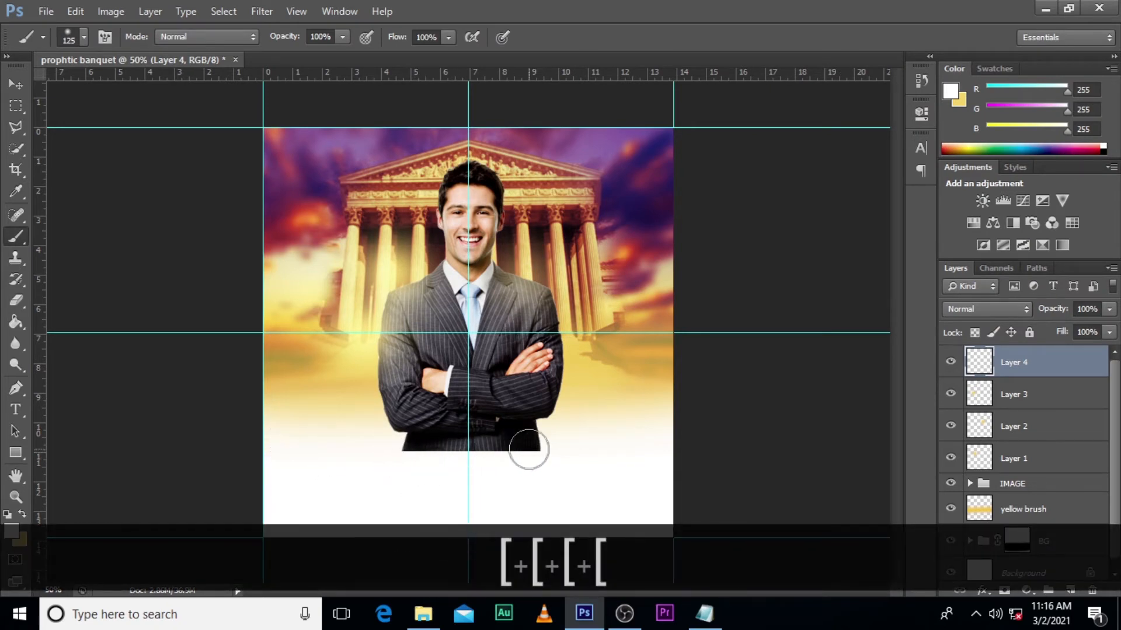
key(bracketright)
key(bracketright)
key(bracketright)
key(bracketright)
key(bracketright)
key(bracketright)
key(bracketright)
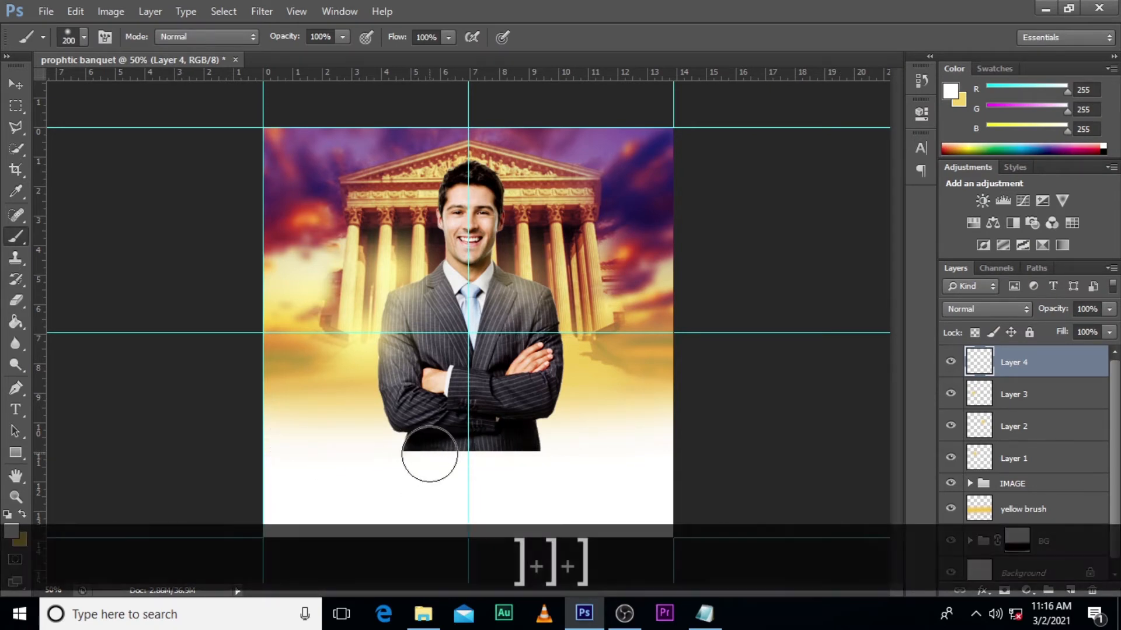
key(bracketleft)
key(bracketleft)
mouse_move(280, 488)
mouse_down()
mouse_move(715, 476)
mouse_move(325, 480)
mouse_move(282, 462)
mouse_move(610, 464)
mouse_move(298, 473)
mouse_move(443, 474)
mouse_move(684, 456)
mouse_move(269, 457)
mouse_move(586, 451)
mouse_move(618, 440)
mouse_move(209, 428)
mouse_move(642, 454)
mouse_up()
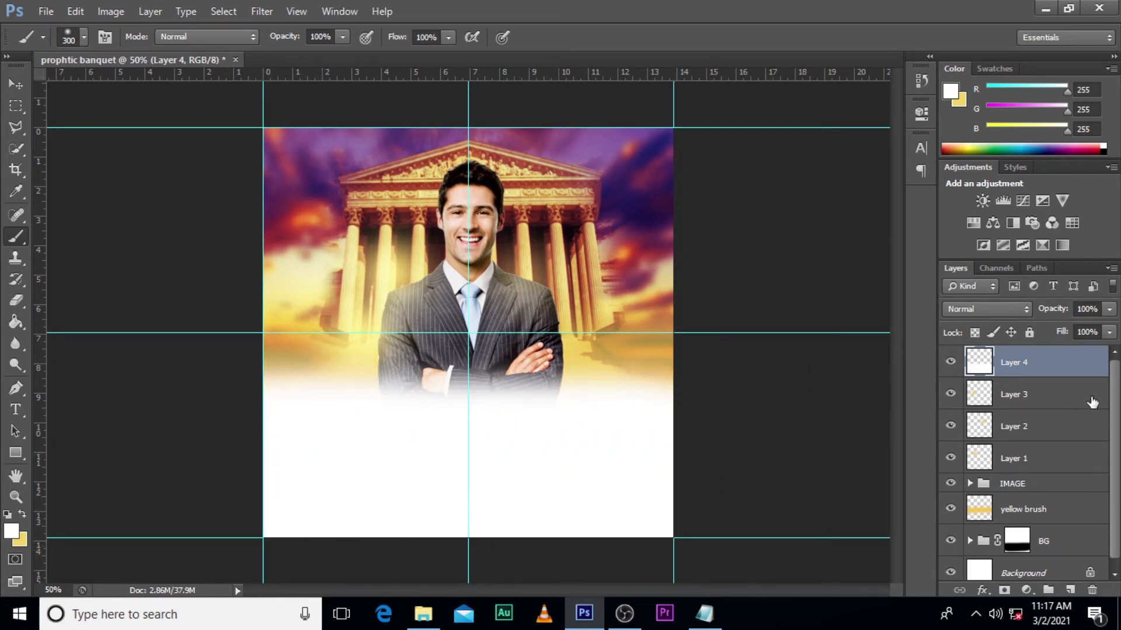
- Add an empty layer at the top of the stack and compare the flyer with the glow and white brush layers hidden and shown
click(1067, 591)
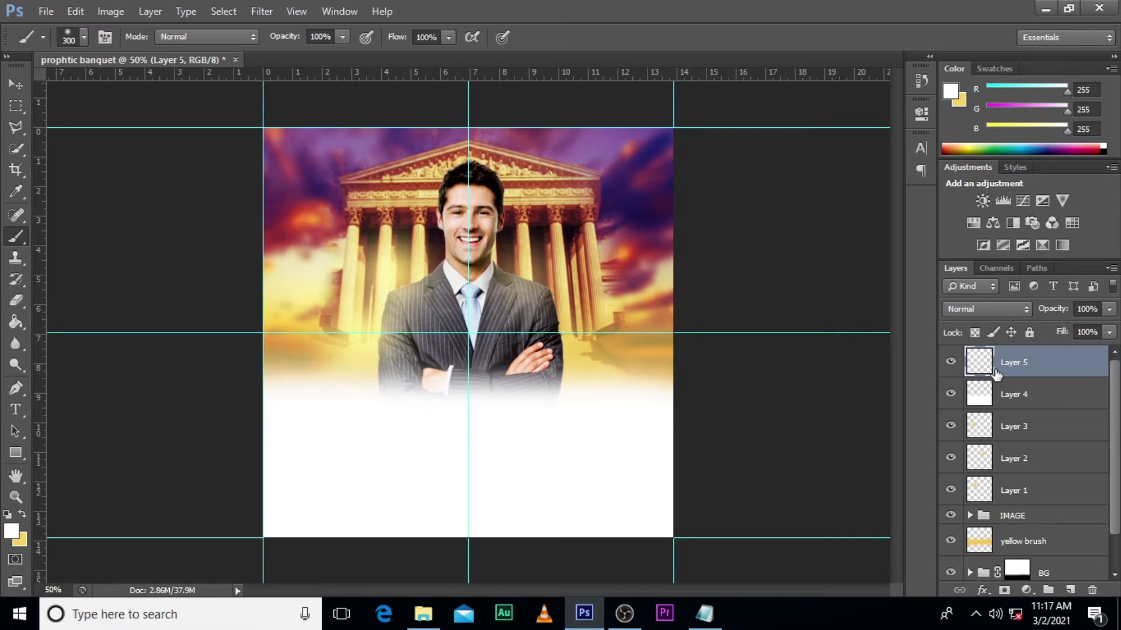
click(951, 492)
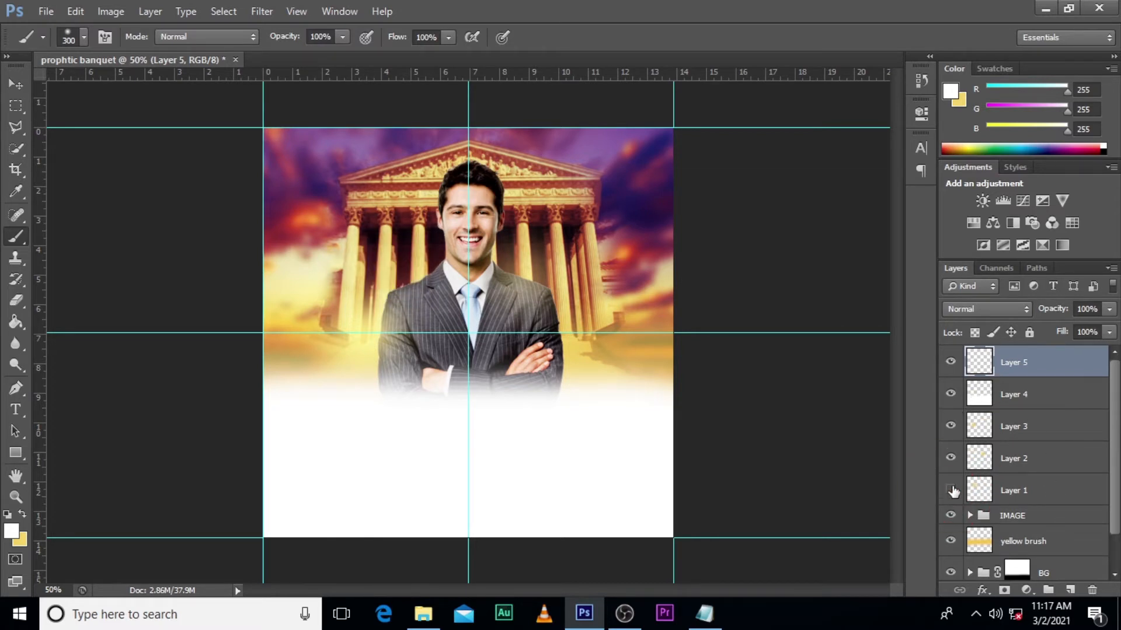
click(951, 460)
click(951, 427)
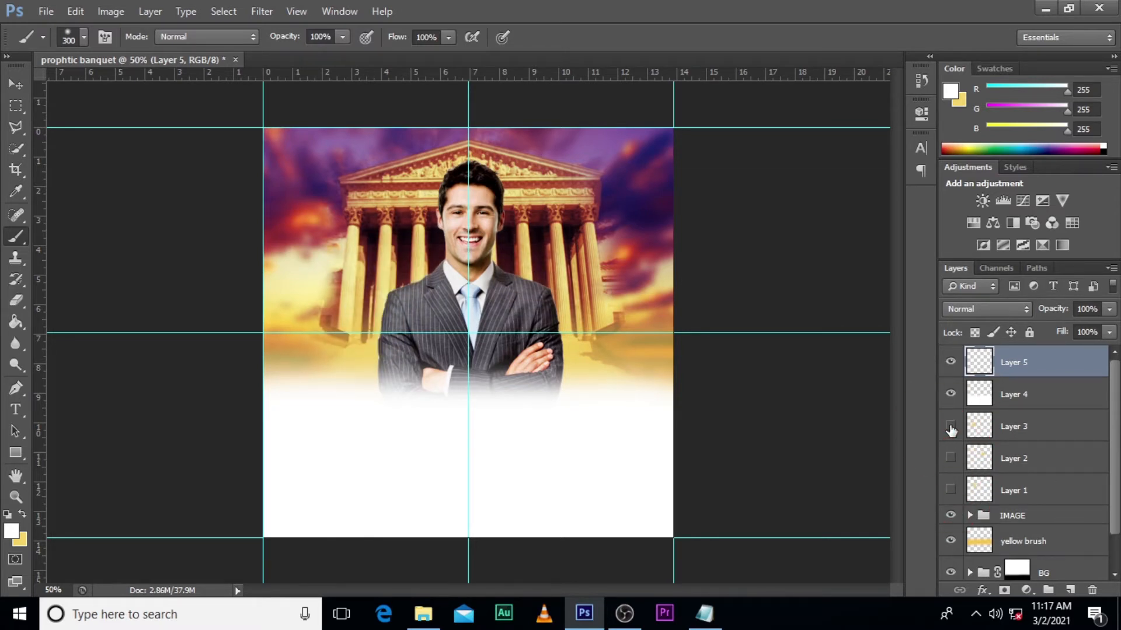
click(951, 396)
click(950, 396)
click(951, 426)
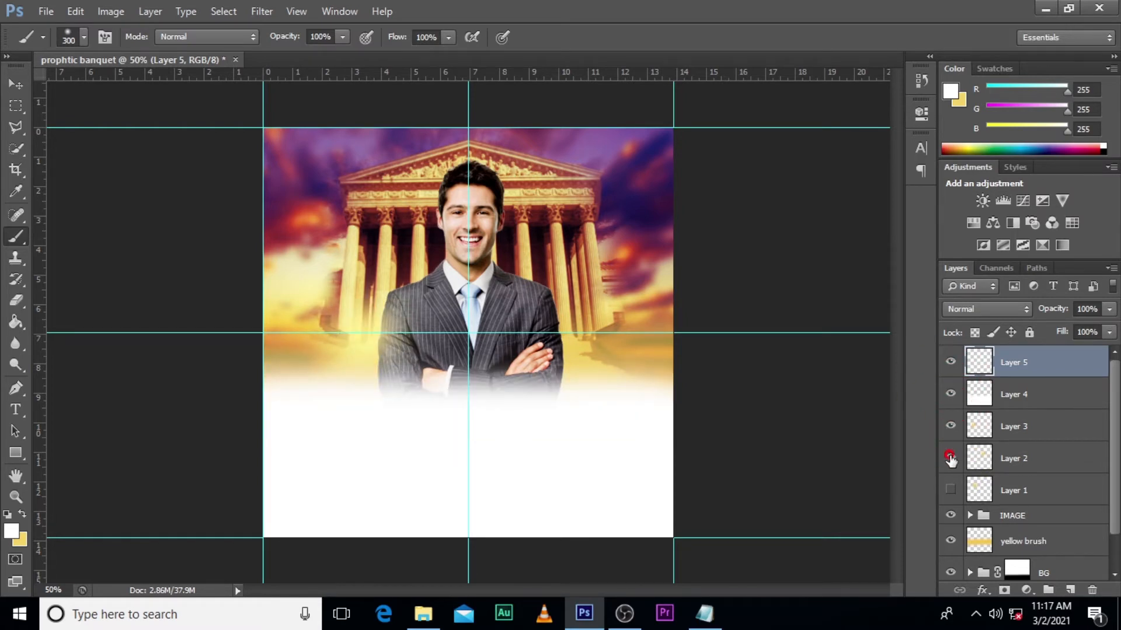
click(949, 458)
click(951, 491)
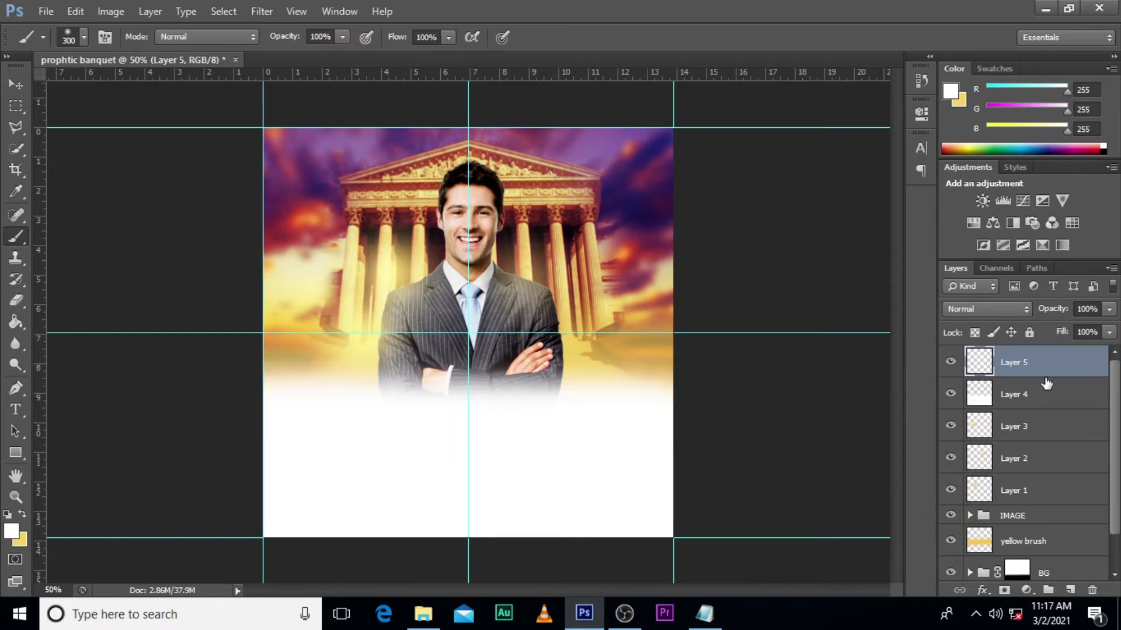
click(1113, 444)
click(949, 362)
click(947, 362)
click(1010, 362)
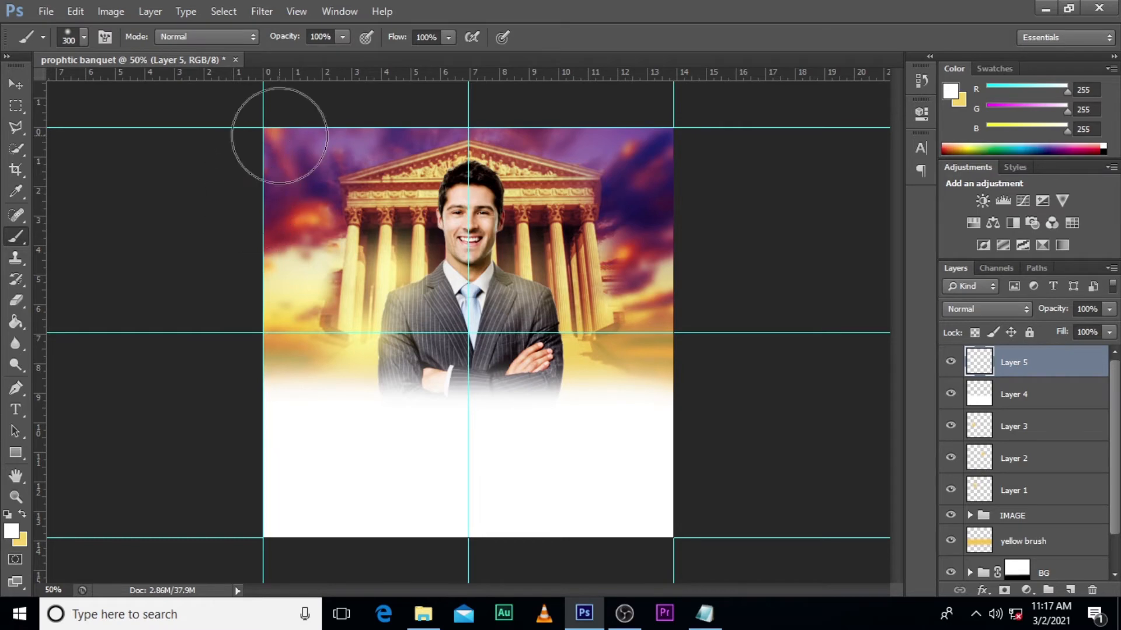
- Brush soft near-white over both sides of the sky on Layer 5 at 29% opacity, and compare the flyer with it hidden and shown
key(i)
click(13, 531)
click(745, 121)
click(1097, 109)
click(324, 121)
mouse_move(324, 121)
mouse_down()
mouse_move(284, 179)
mouse_move(268, 261)
mouse_move(270, 375)
mouse_up()
mouse_move(570, 117)
mouse_down()
mouse_move(628, 132)
mouse_move(670, 345)
mouse_move(666, 394)
mouse_up()
click(1109, 310)
drag(1107, 331, 1054, 327)
click(951, 362)
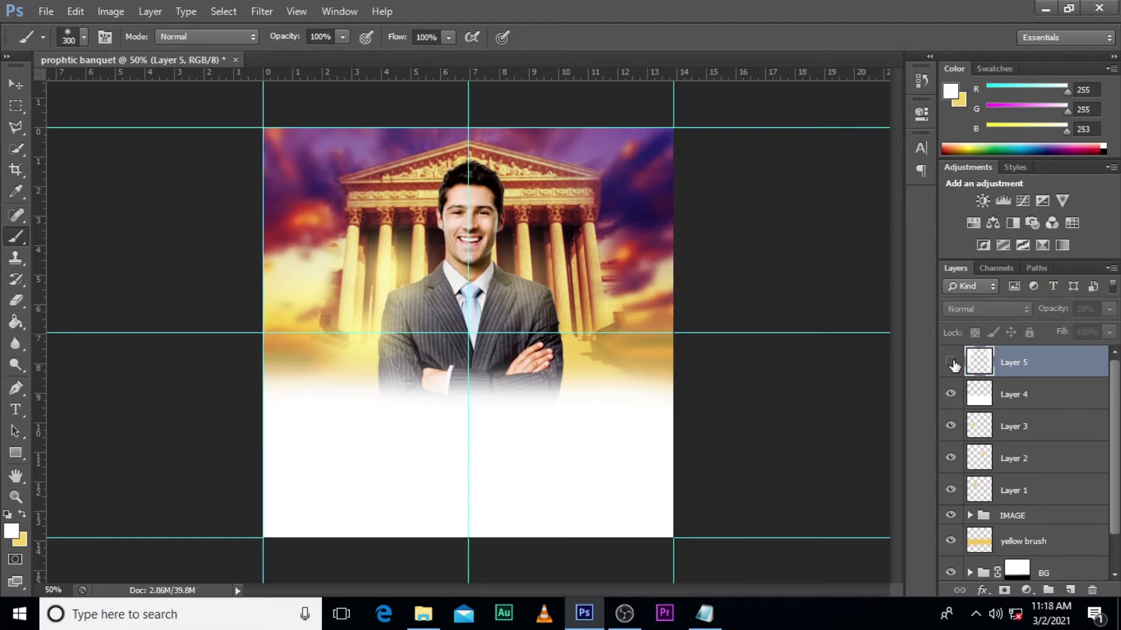
click(951, 363)
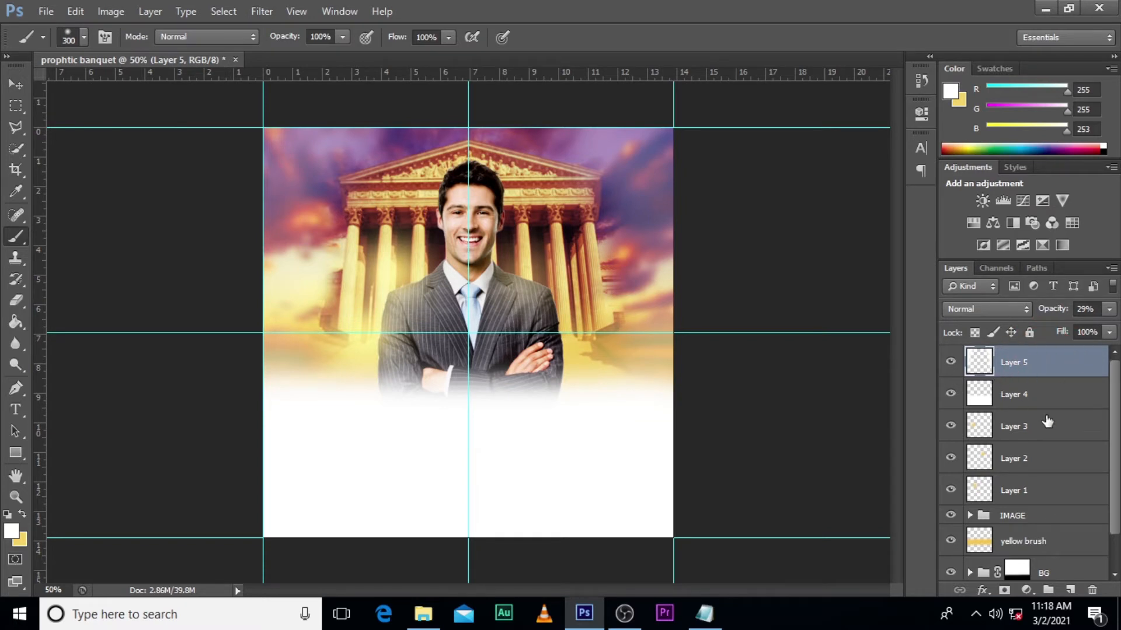
- Group Layers 1 through 5 together and name the group BRUSH WORK
key(shift)
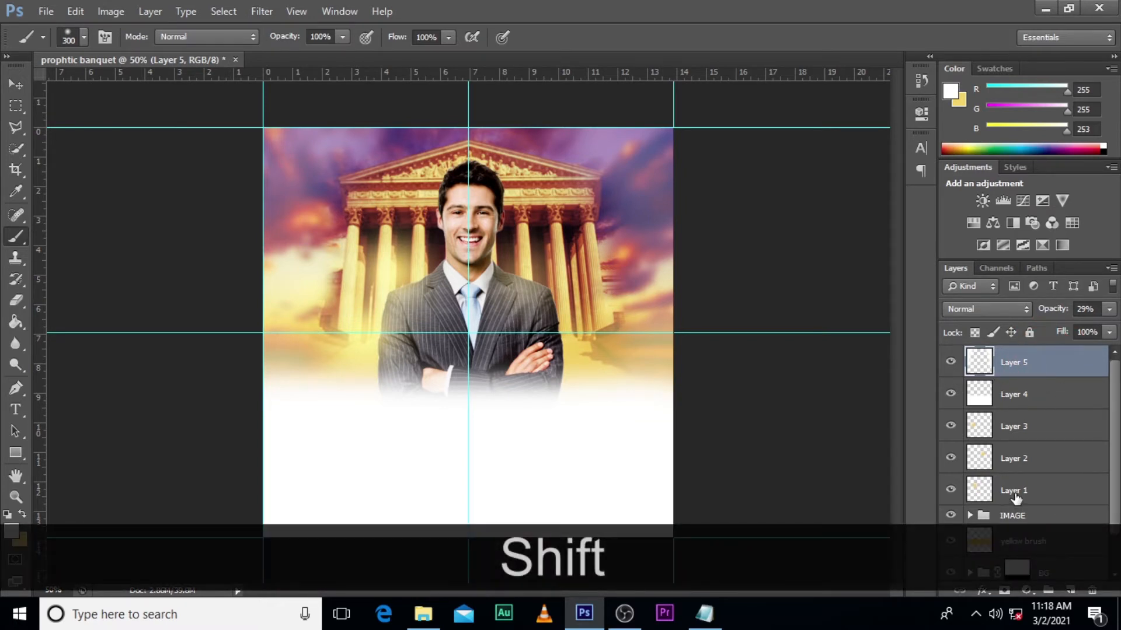
shift+click(1016, 498)
key(ctrl+shift+g)
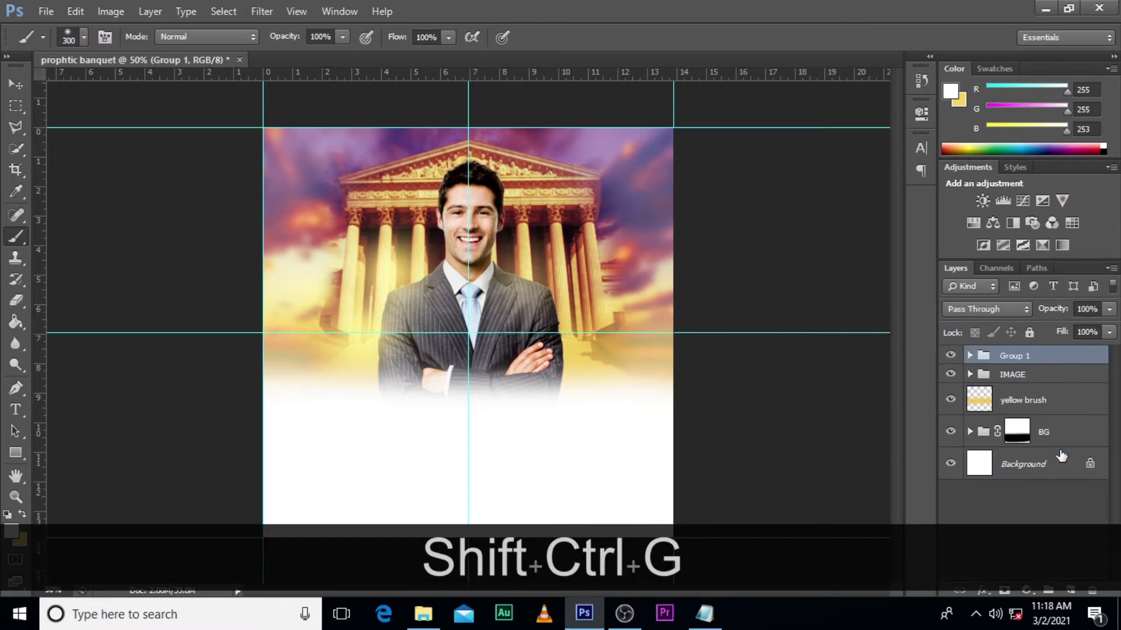
double_click(1019, 358)
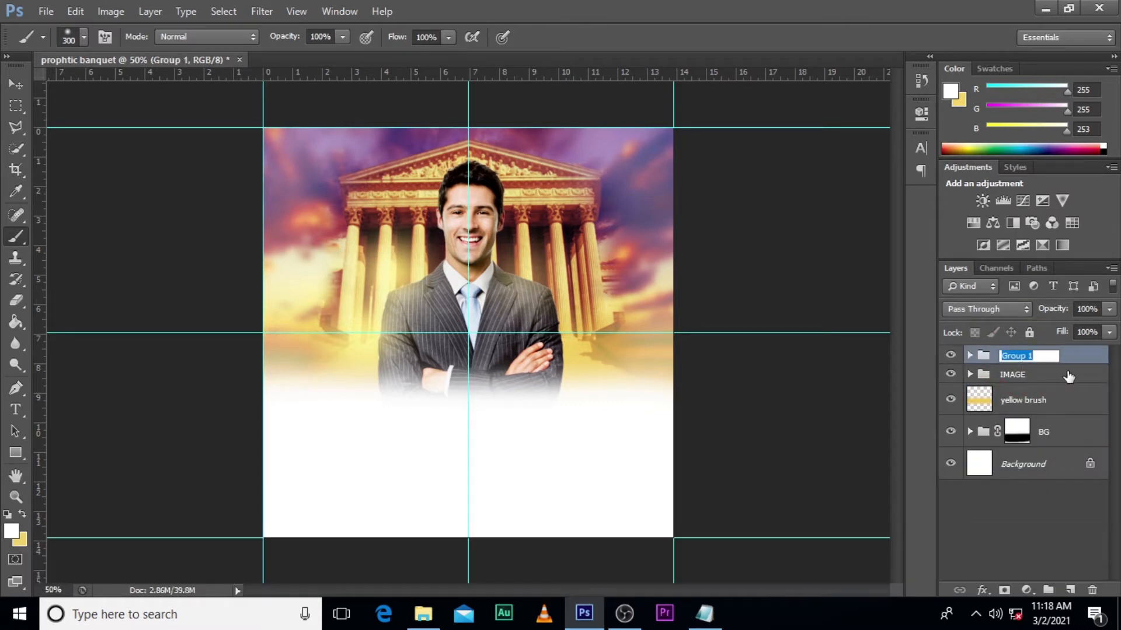
key(Caps_Lock)
text(BRU)
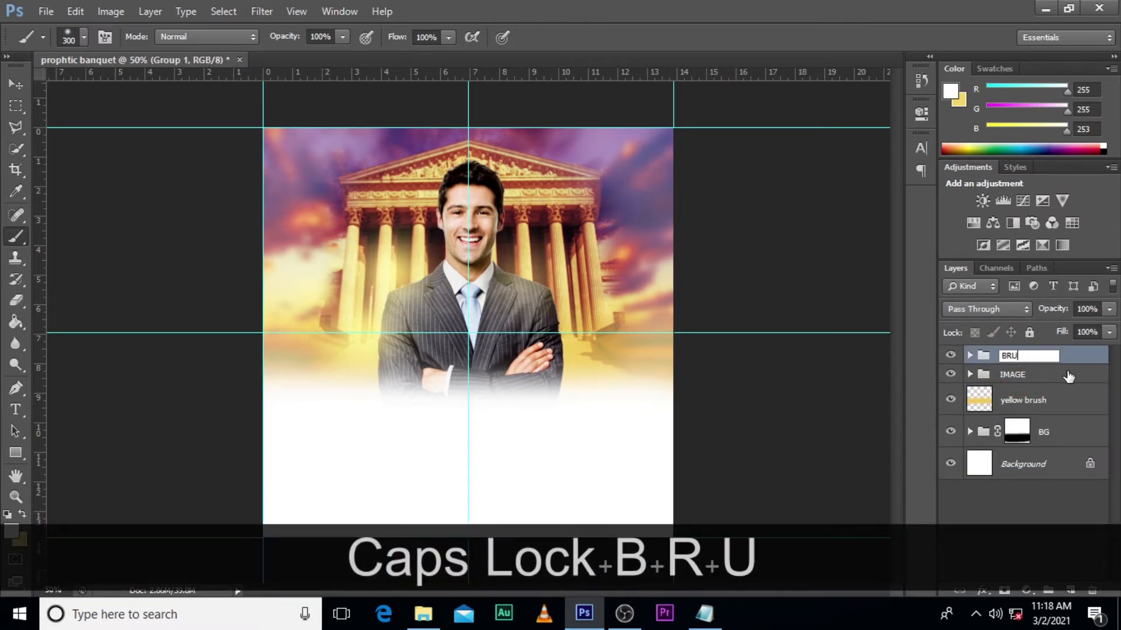
text(SH WORK)
key(Return)
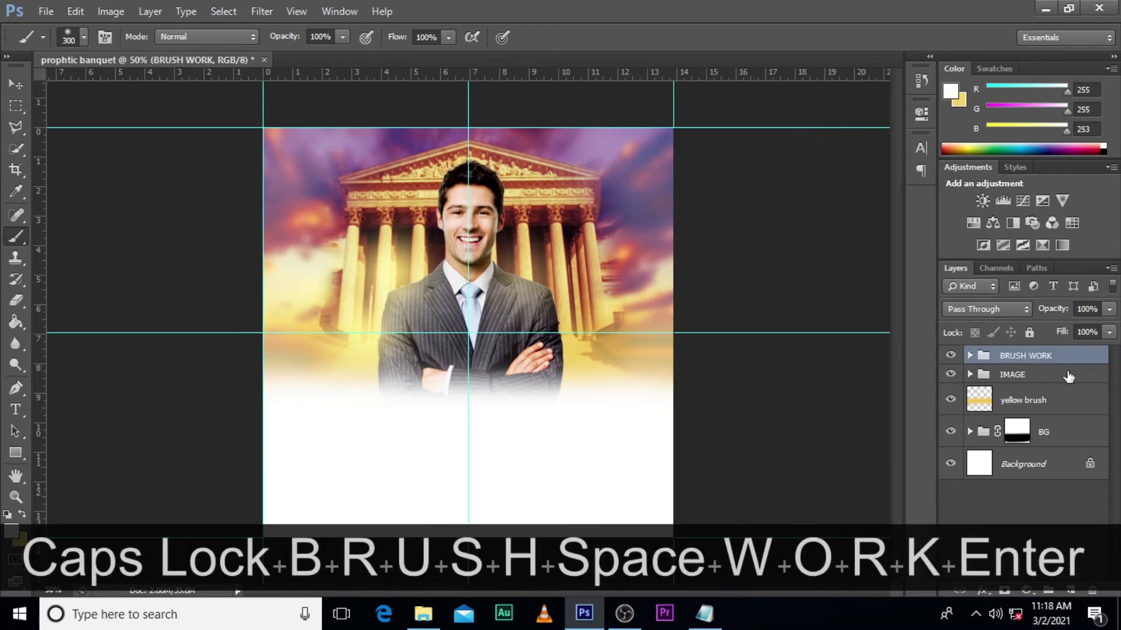
click(1006, 374)
click(1015, 357)
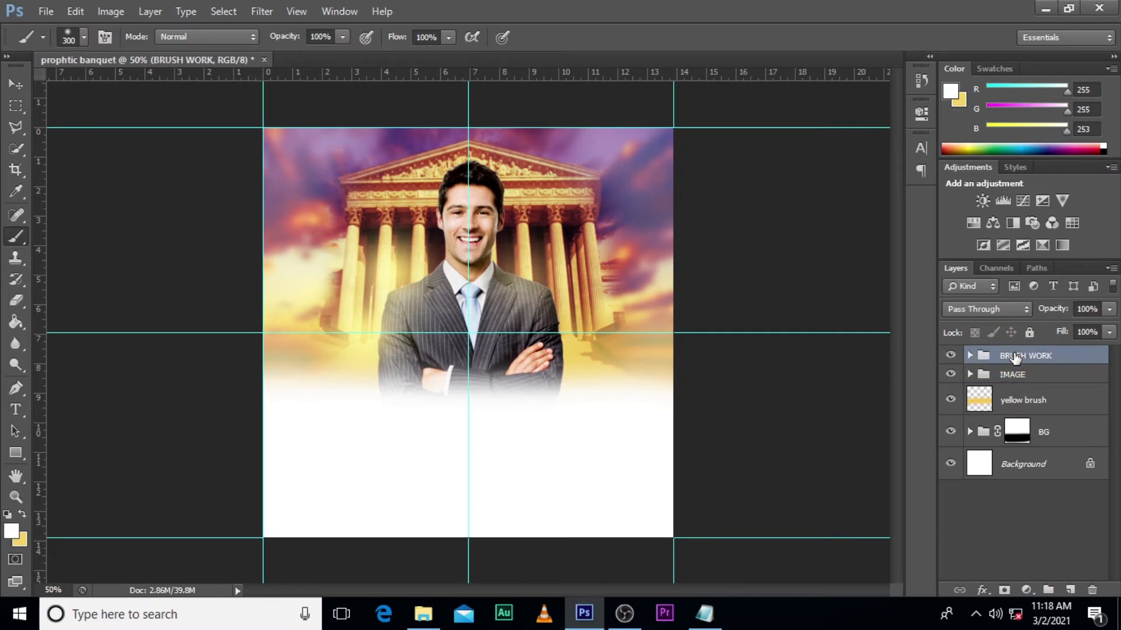
- Add a new layer above Layer 5 inside the BRUSH WORK group and fill it with black (000000)
key(t)
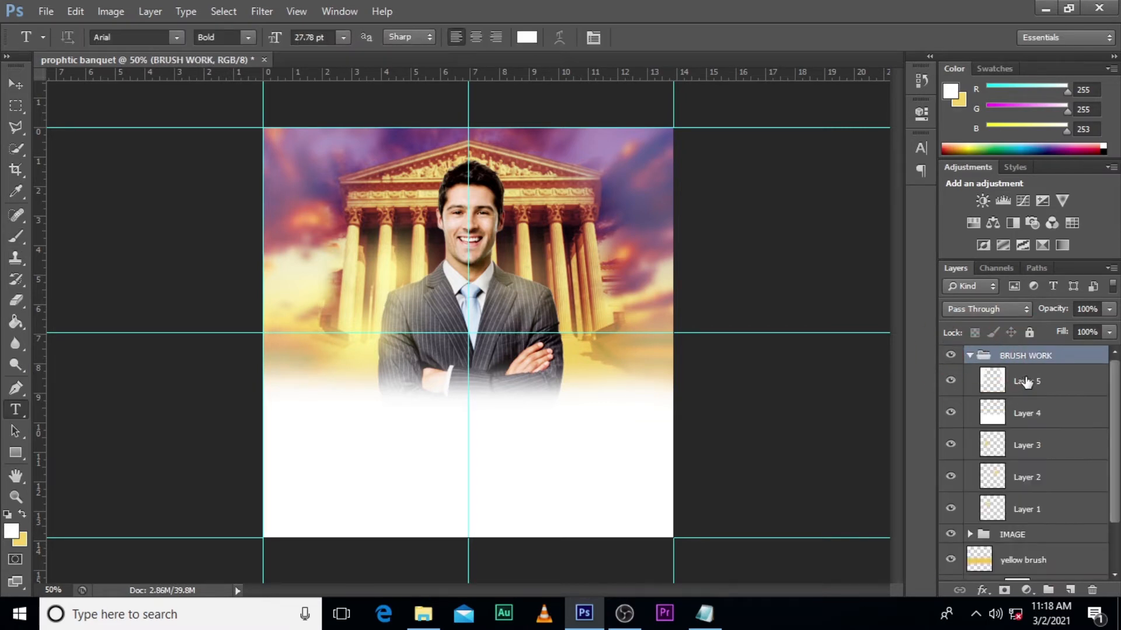
click(1026, 383)
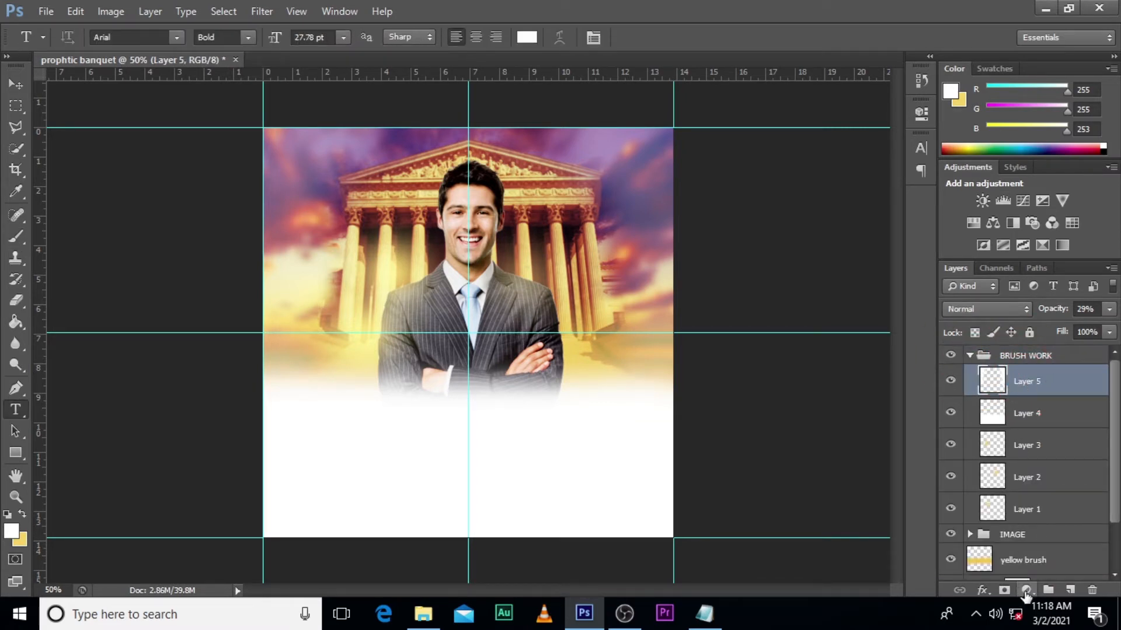
click(1070, 590)
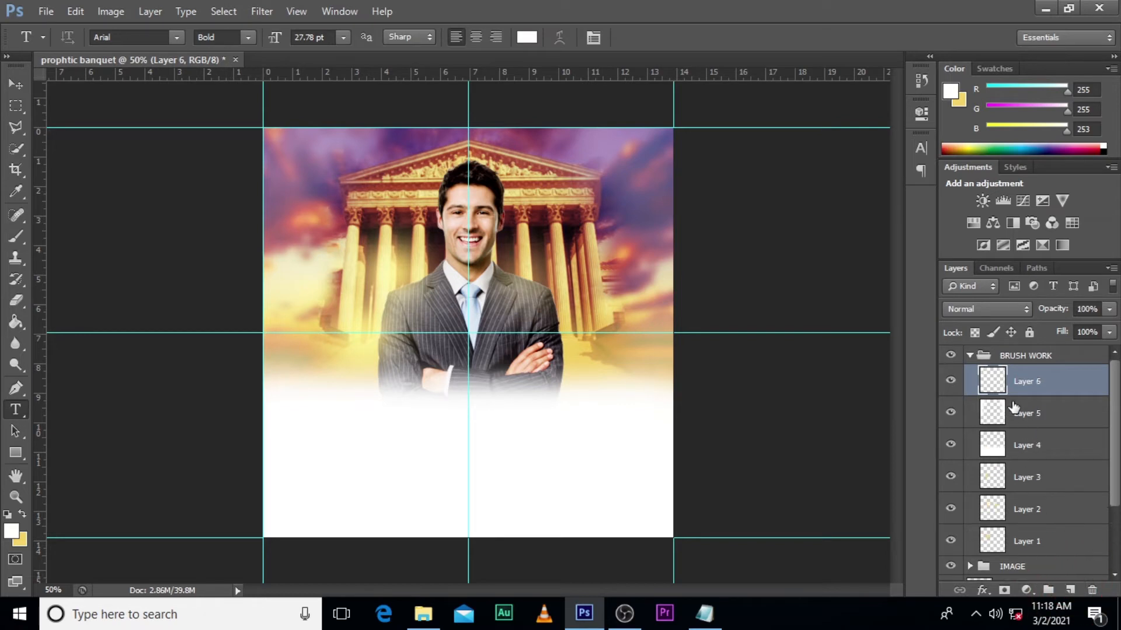
click(956, 382)
click(956, 382)
click(1038, 379)
click(15, 322)
click(11, 533)
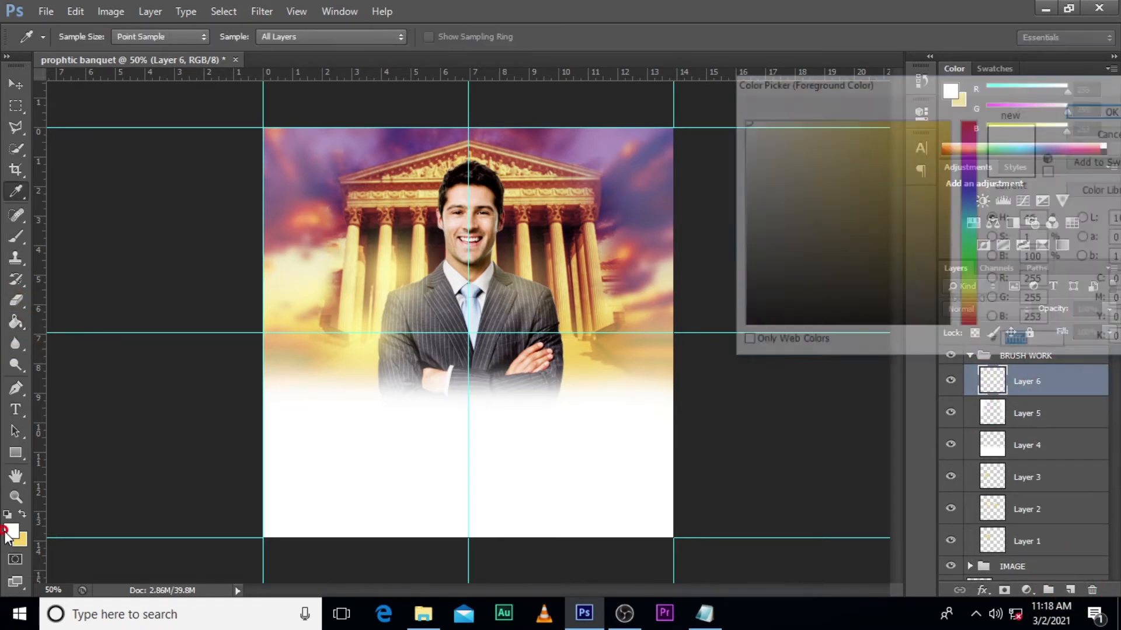
click(754, 327)
click(1095, 110)
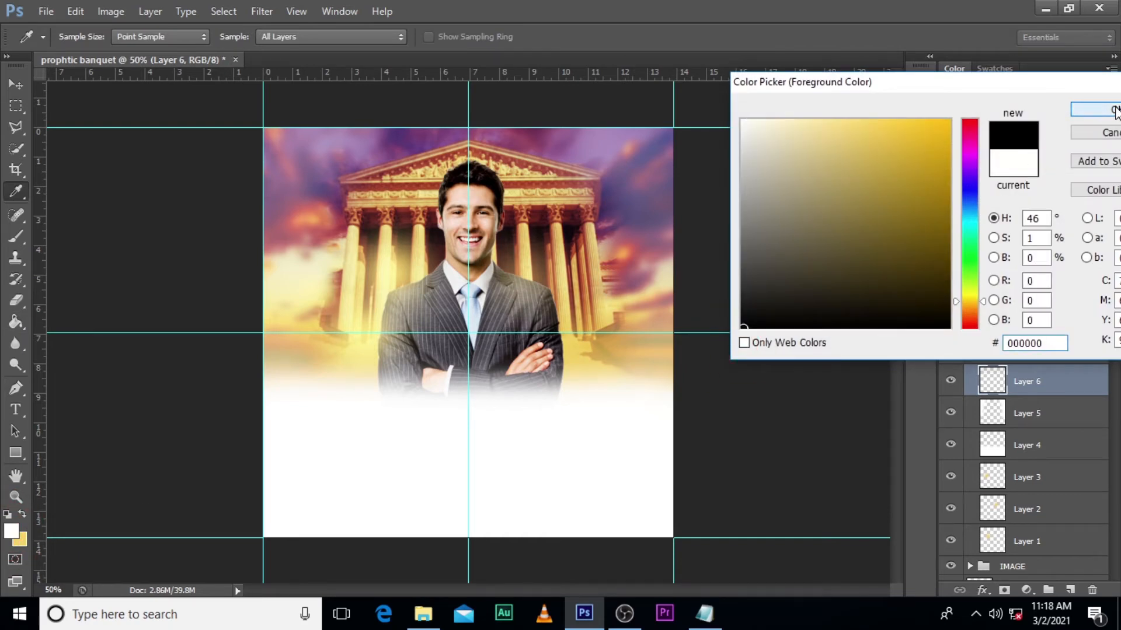
click(577, 258)
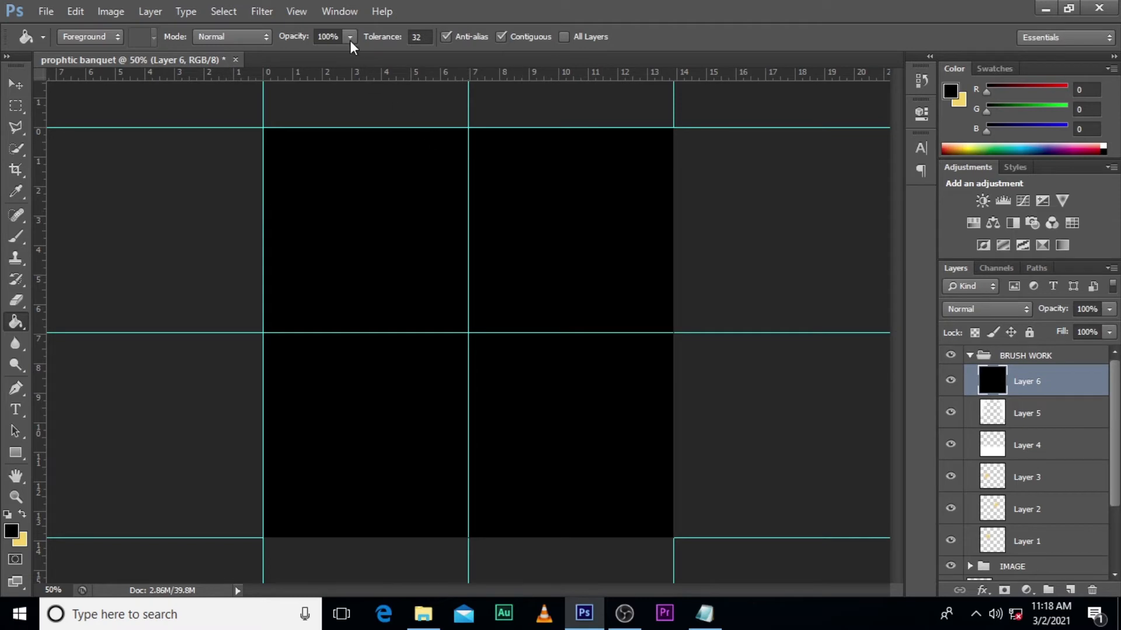
- Render a 50-300mm Zoom lens flare at 100% brightness near the black layer's centre and set the layer's blend mode to Screen
click(263, 11)
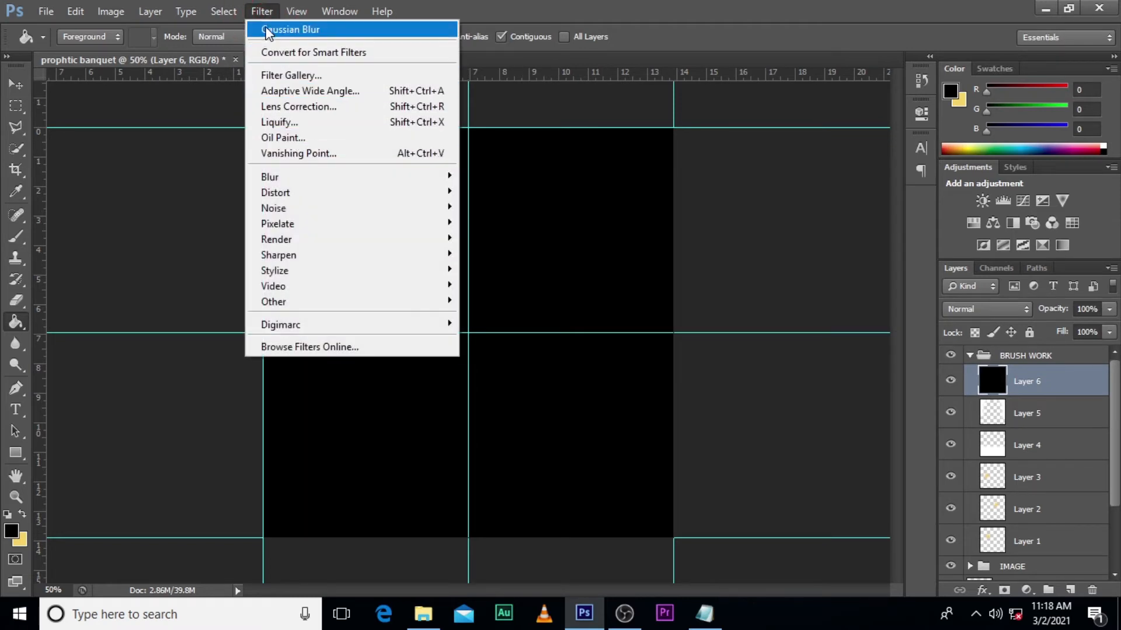
mouse_move(275, 239)
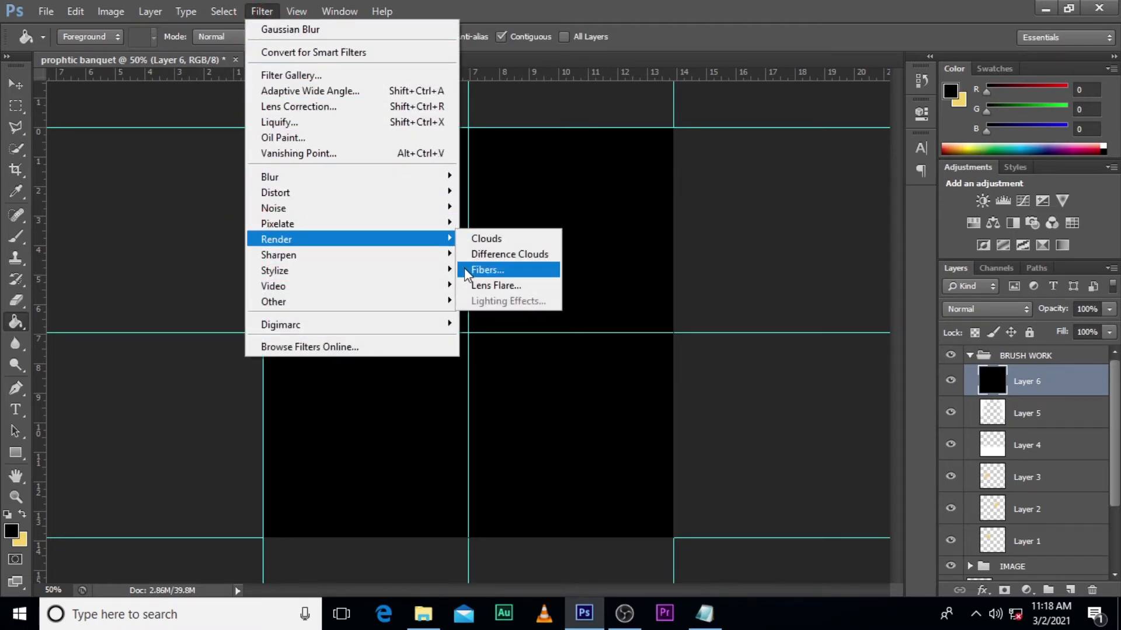
click(493, 285)
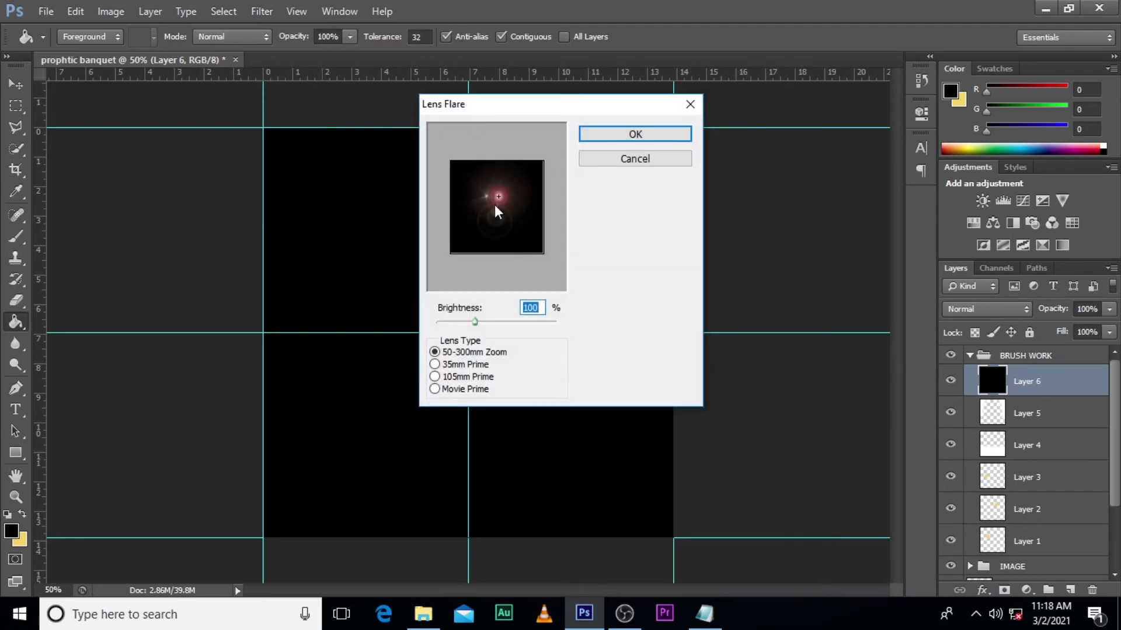
click(495, 218)
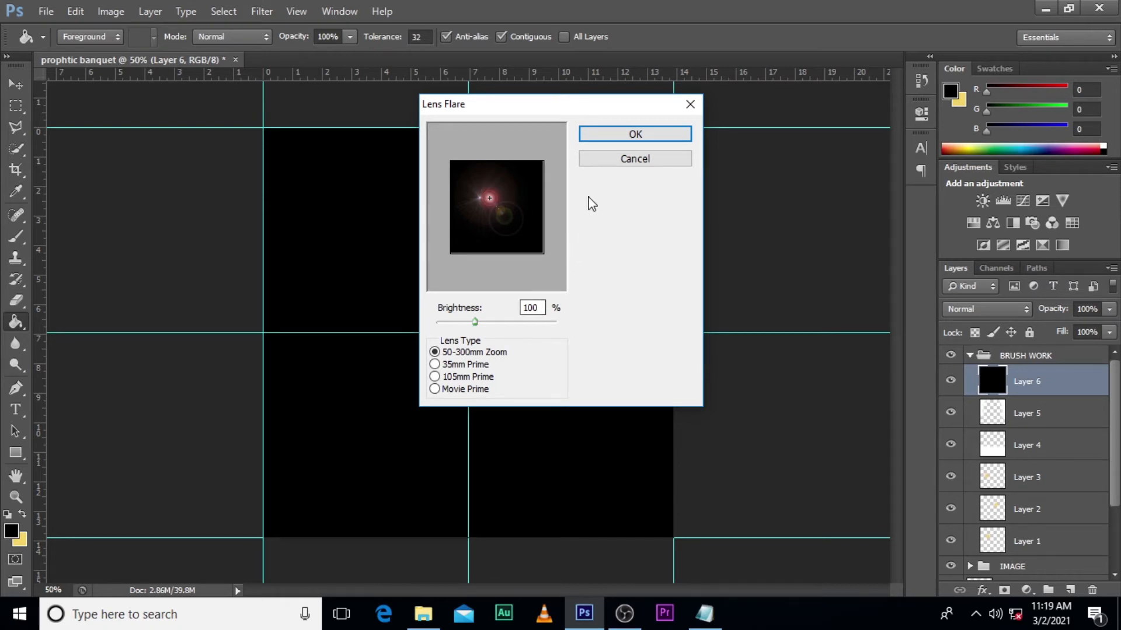
click(619, 134)
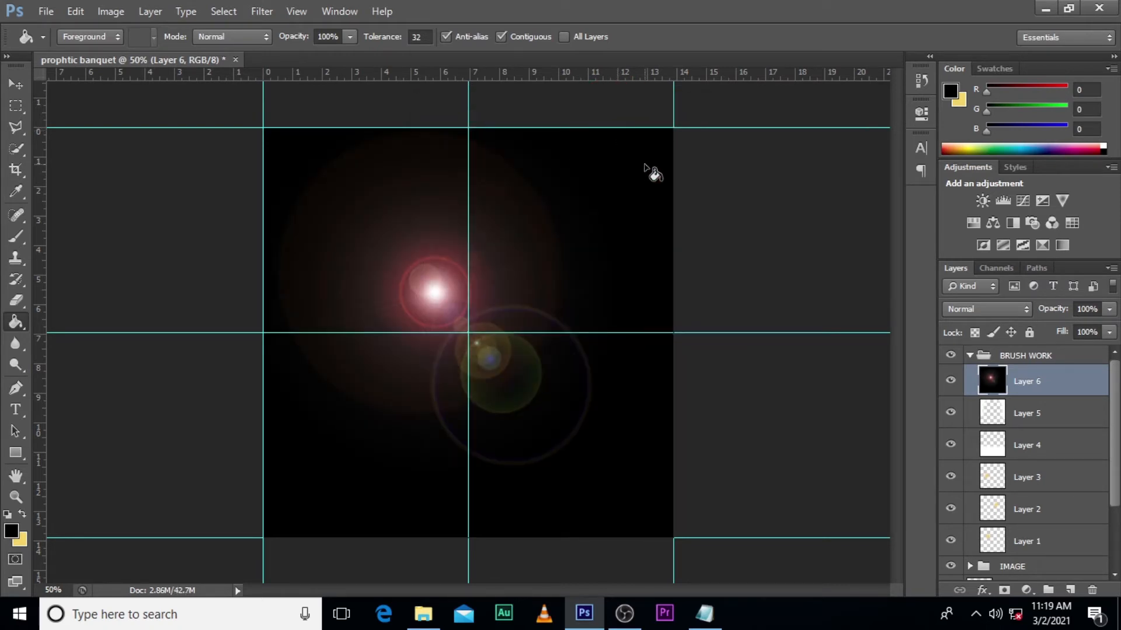
click(977, 313)
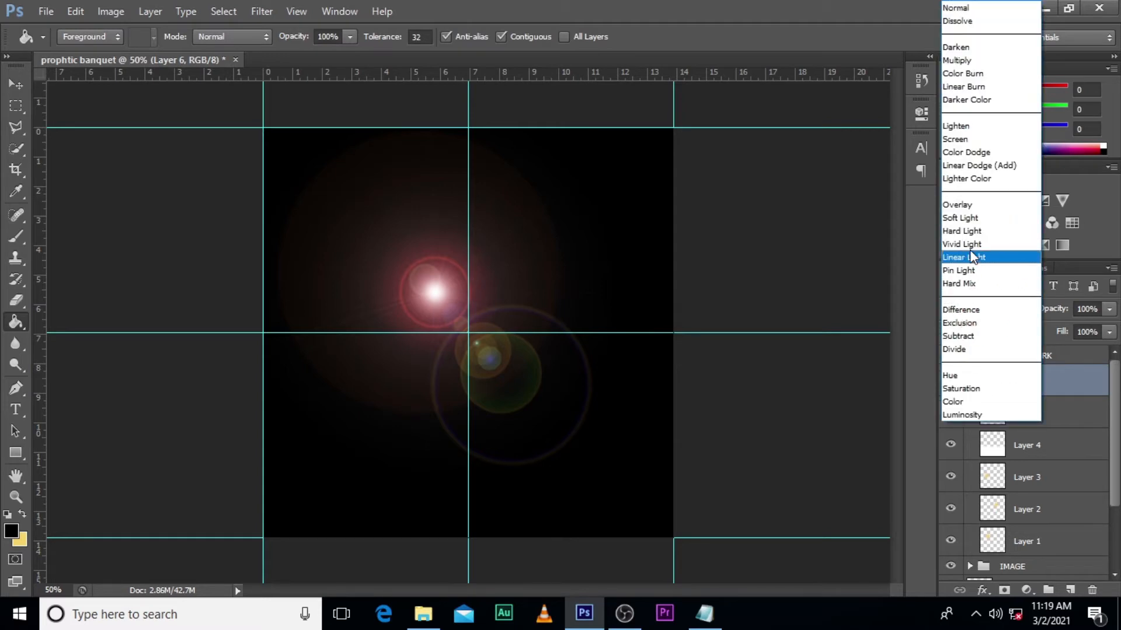
click(964, 140)
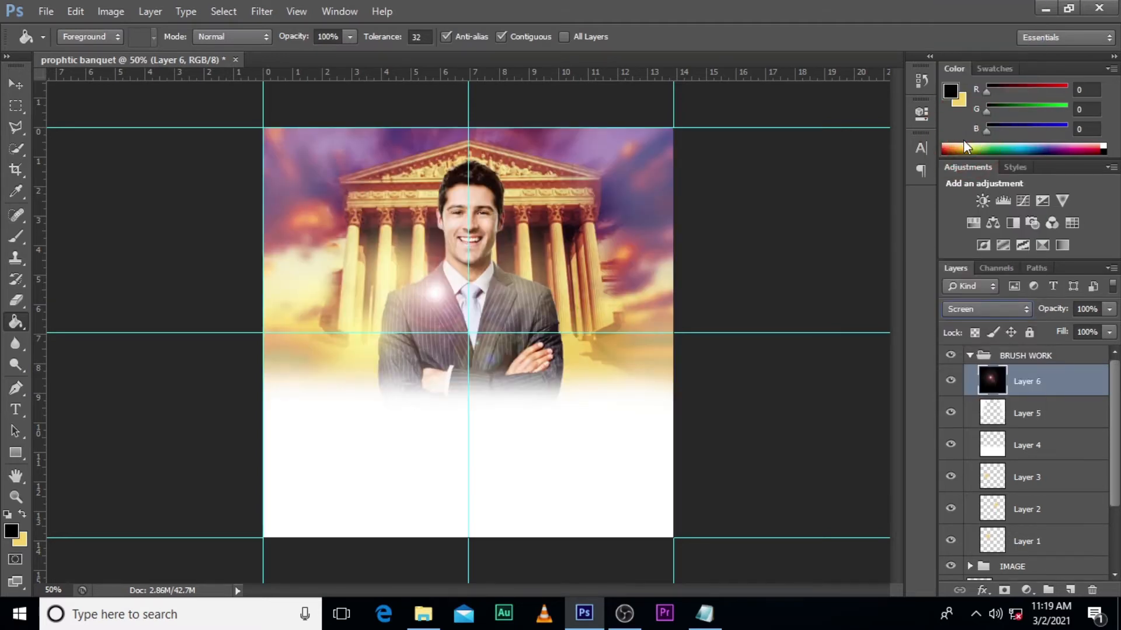
key(ctrl+z)
- Move the lens flare to the flyer's upper-left corner, scaling it to about 73.6% and rotating it about -12 degrees
click(16, 86)
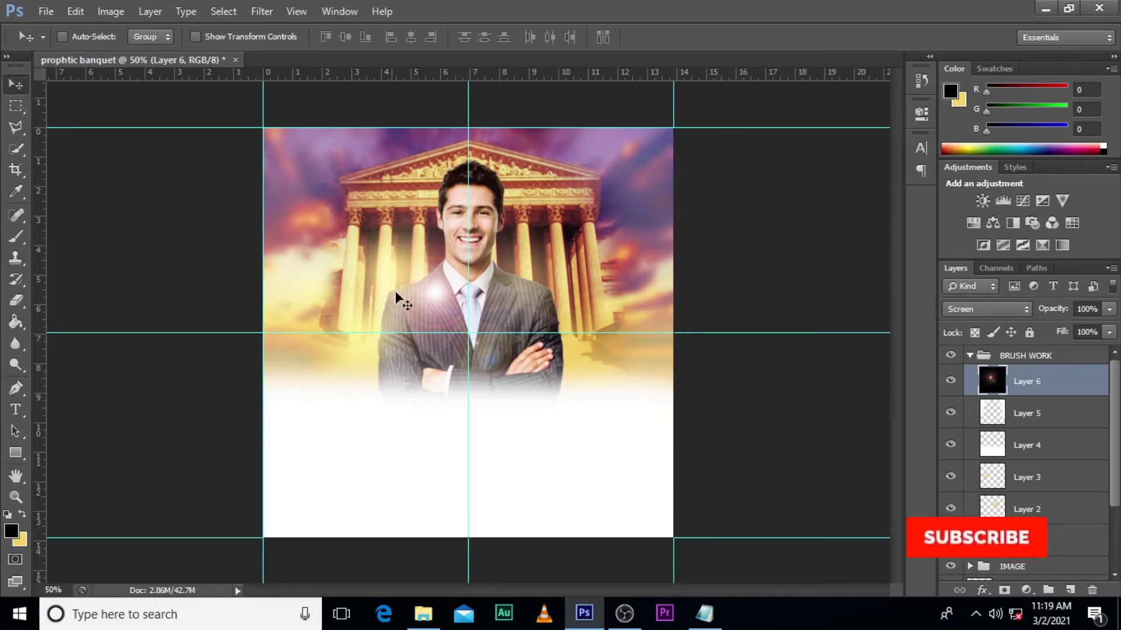
drag(443, 324, 300, 174)
key(ctrl+t)
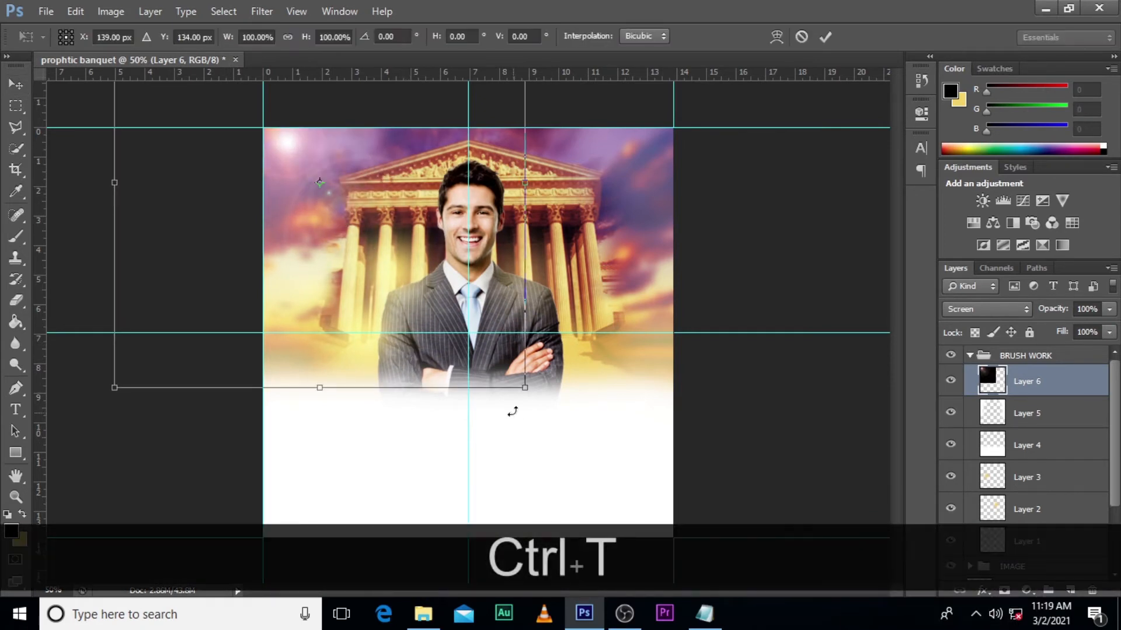
drag(525, 388, 470, 333)
drag(400, 267, 401, 261)
drag(569, 327, 590, 278)
drag(384, 268, 381, 256)
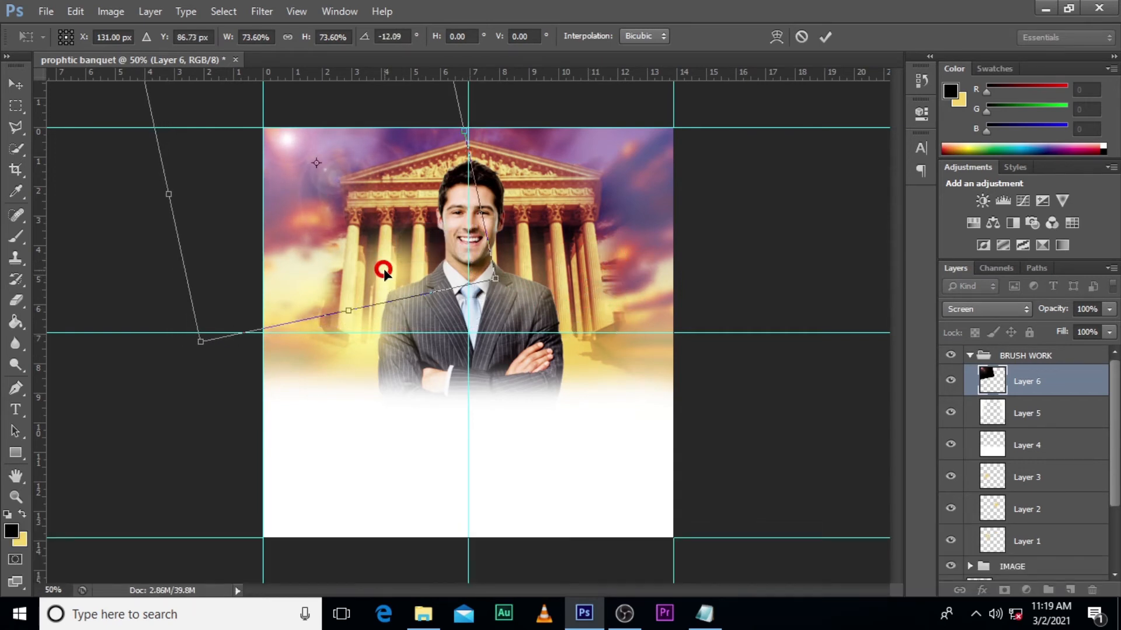
key(Return)
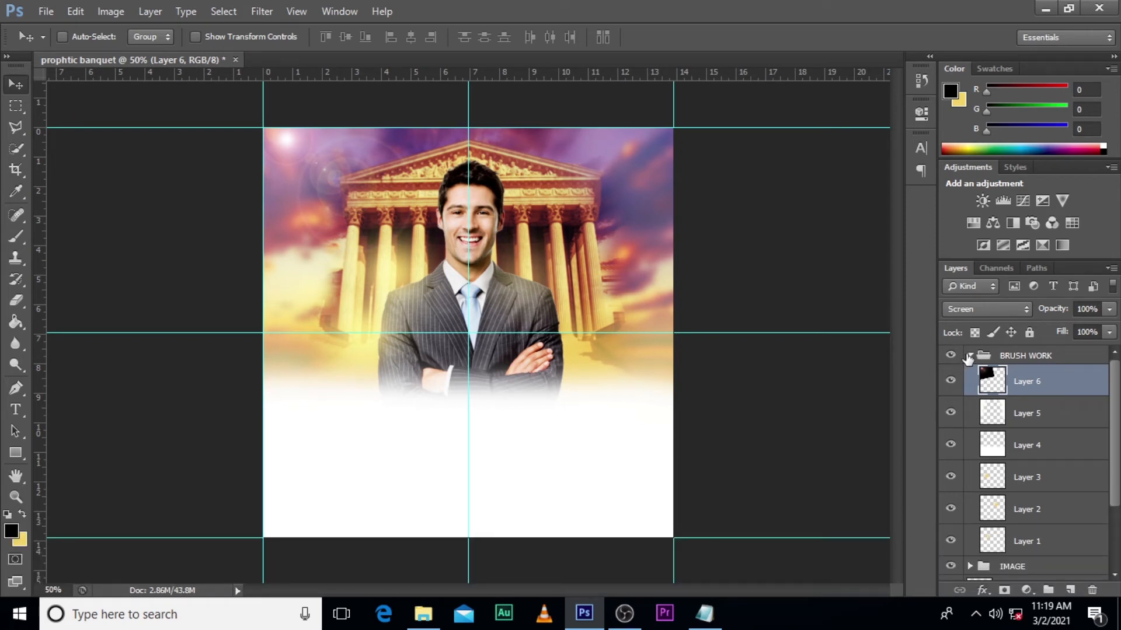
- Collapse the BRUSH WORK group and add a text layer above it reading PROPHETC, copied from the notes file, below the man
click(968, 356)
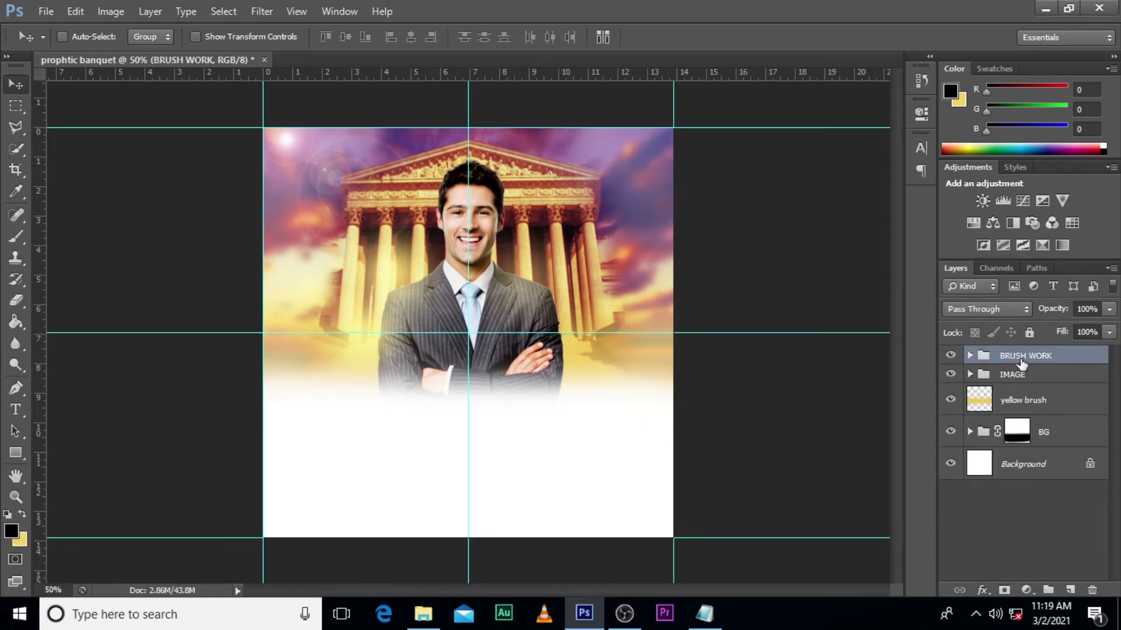
key(t)
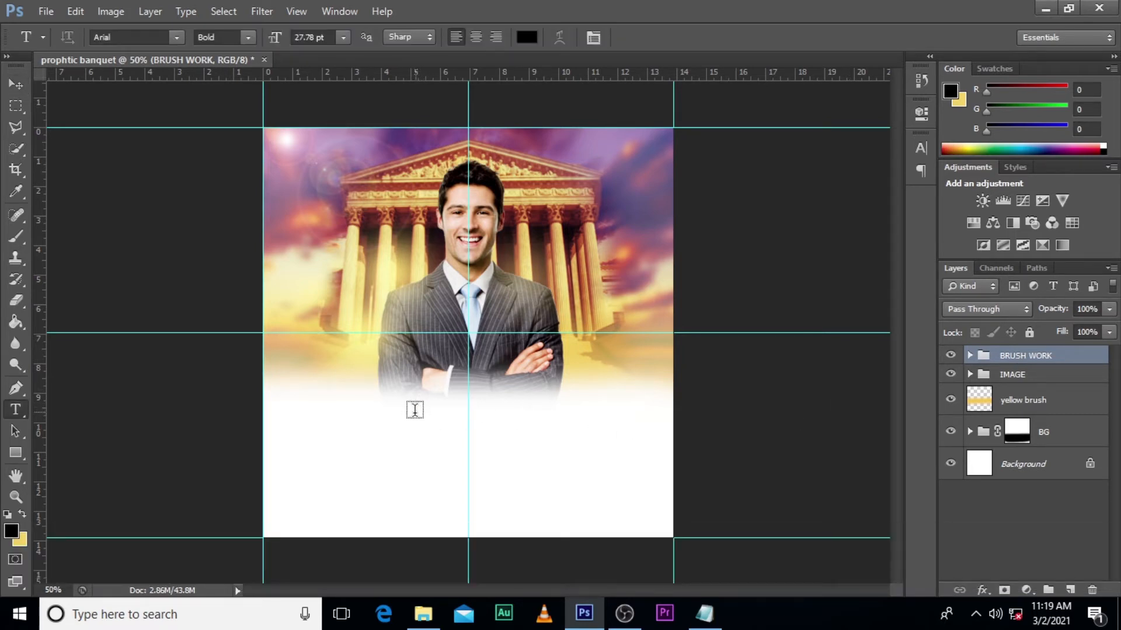
click(377, 429)
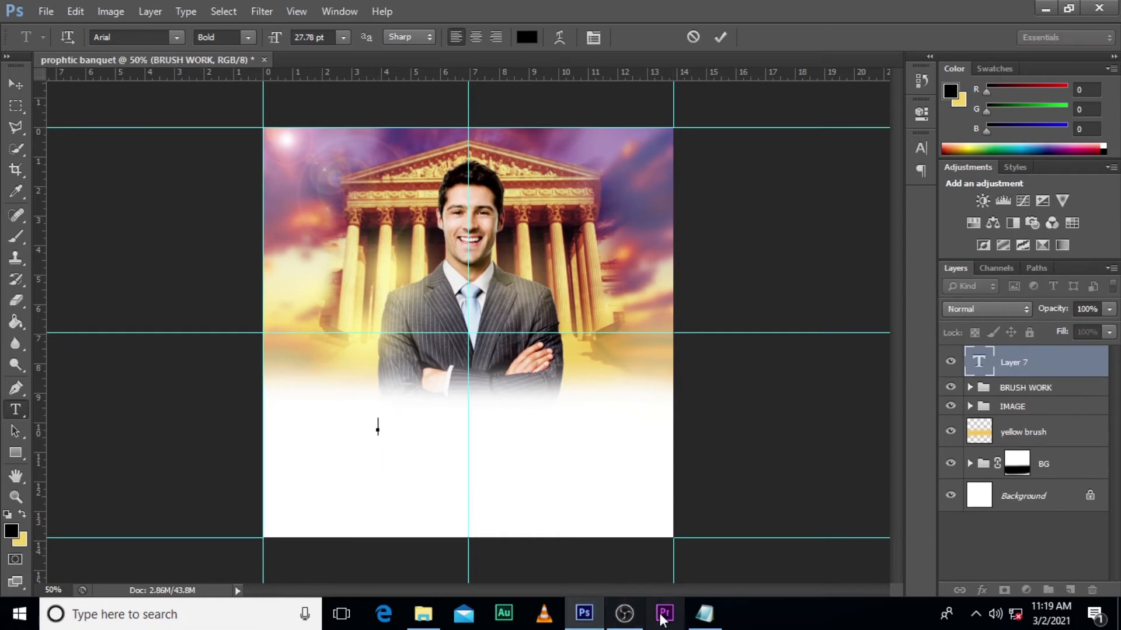
click(704, 614)
drag(291, 157, 204, 160)
key(ctrl+c)
click(555, 22)
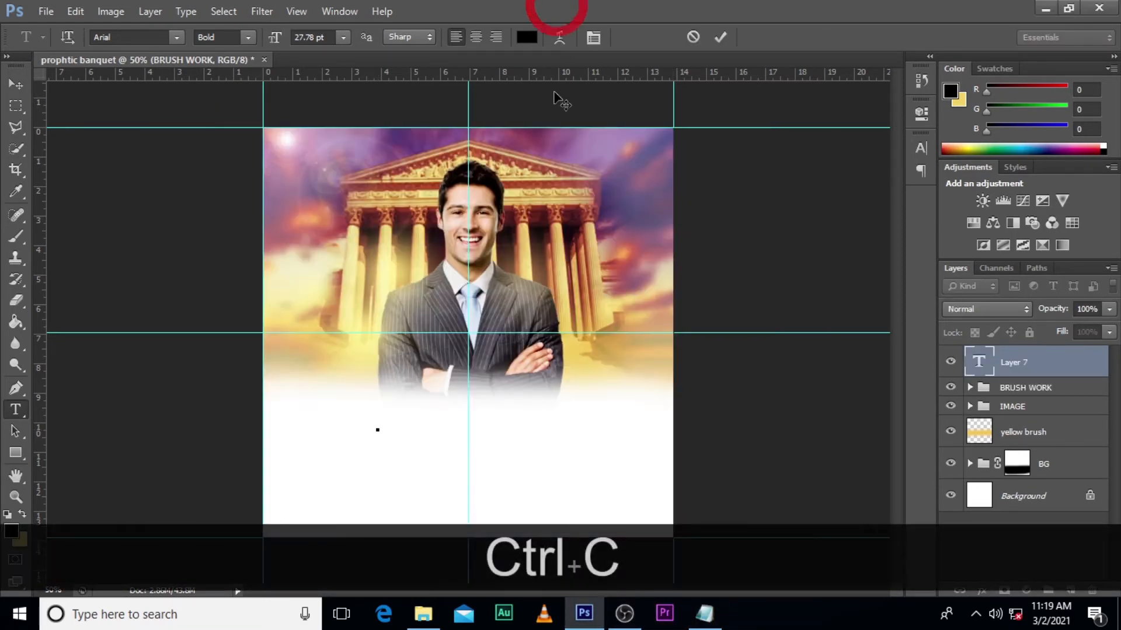
key(ctrl+v)
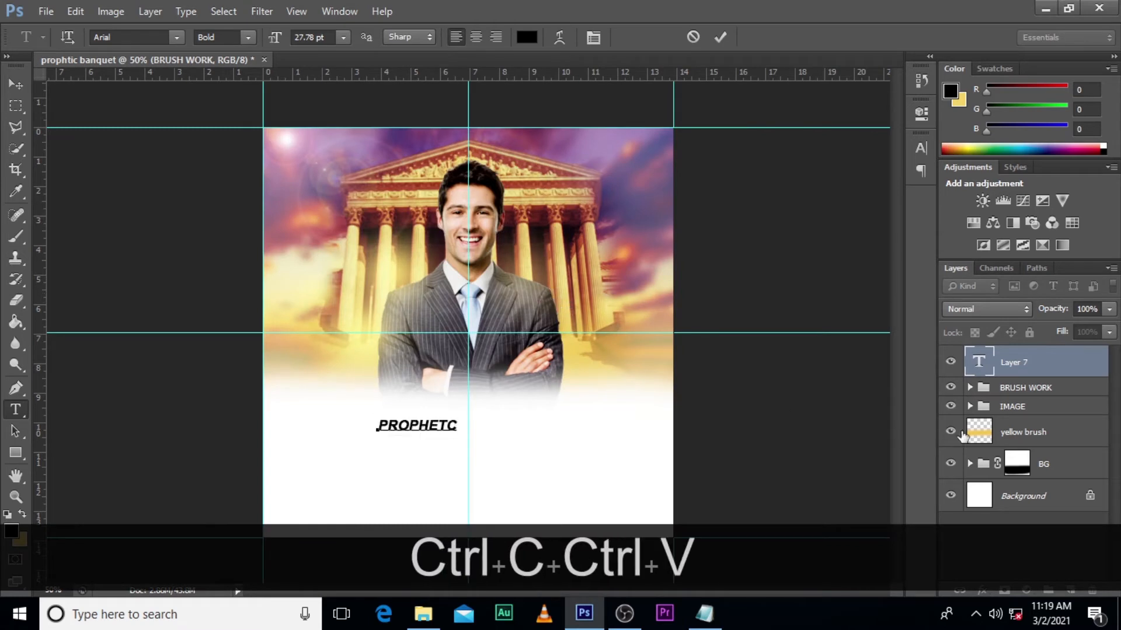
click(1025, 361)
- Turn off faux italic for the PROPHETC text and set its Arial font style to Regular
click(921, 148)
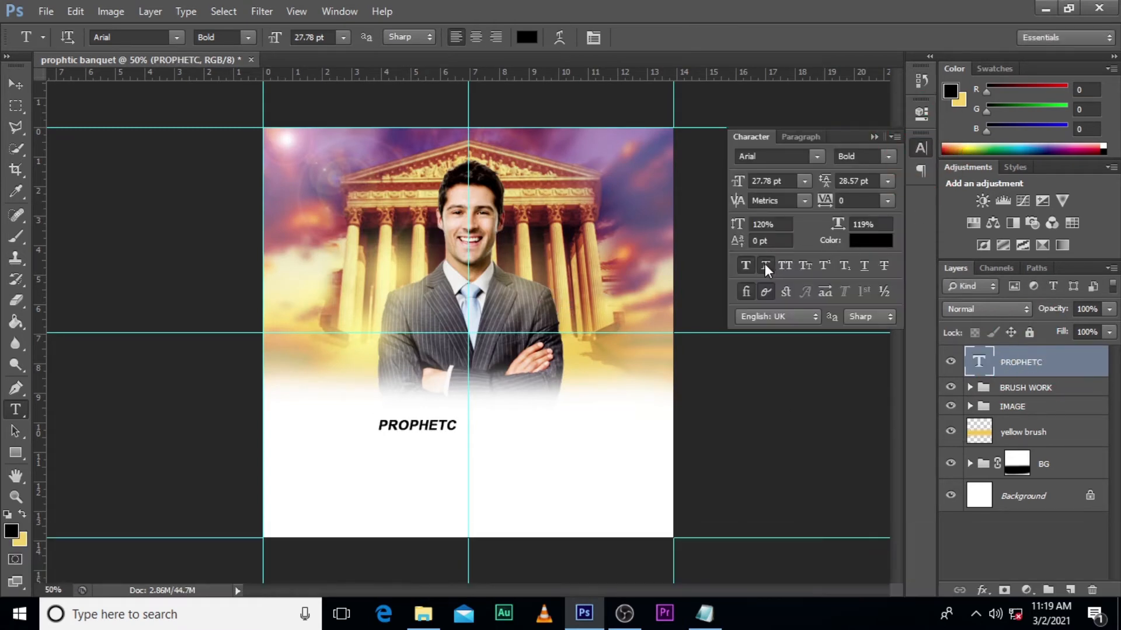
click(765, 264)
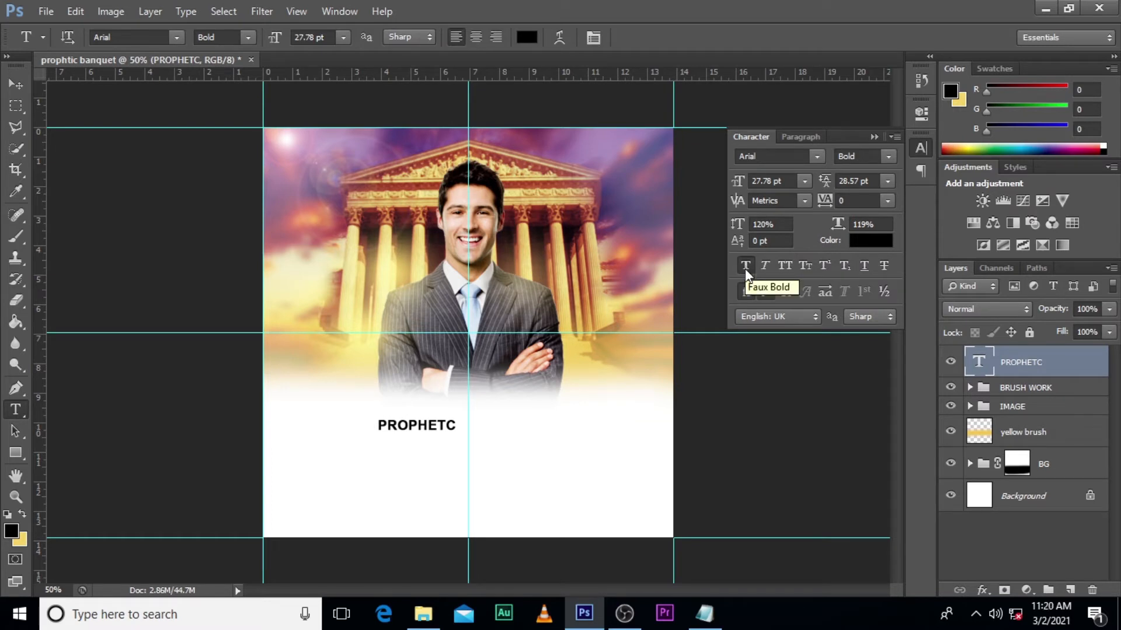
click(748, 264)
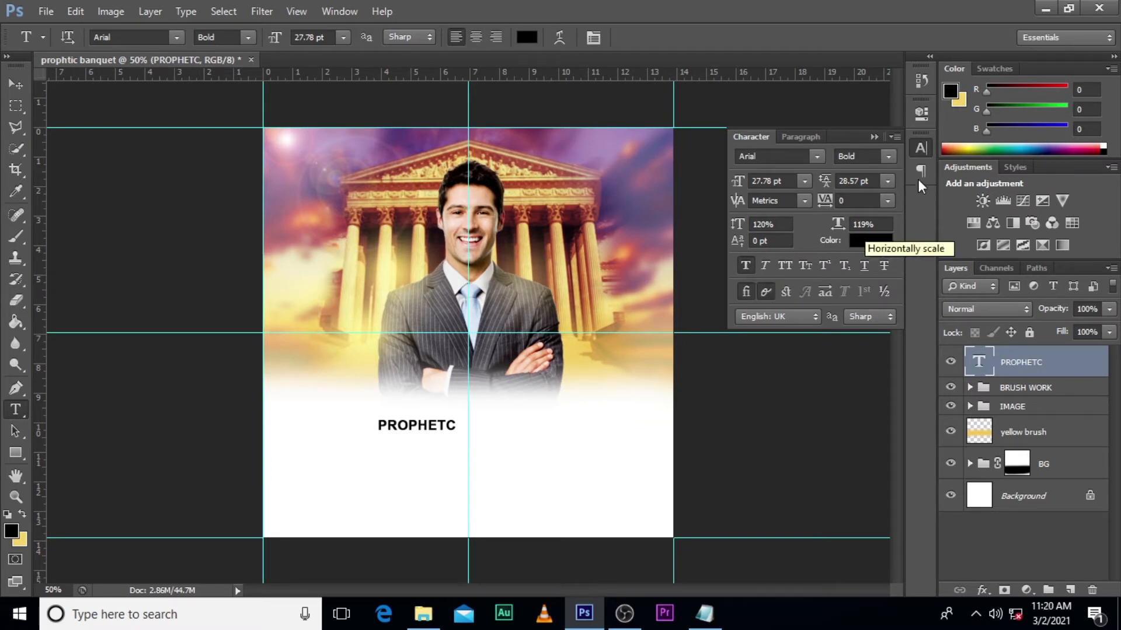
click(886, 155)
click(874, 175)
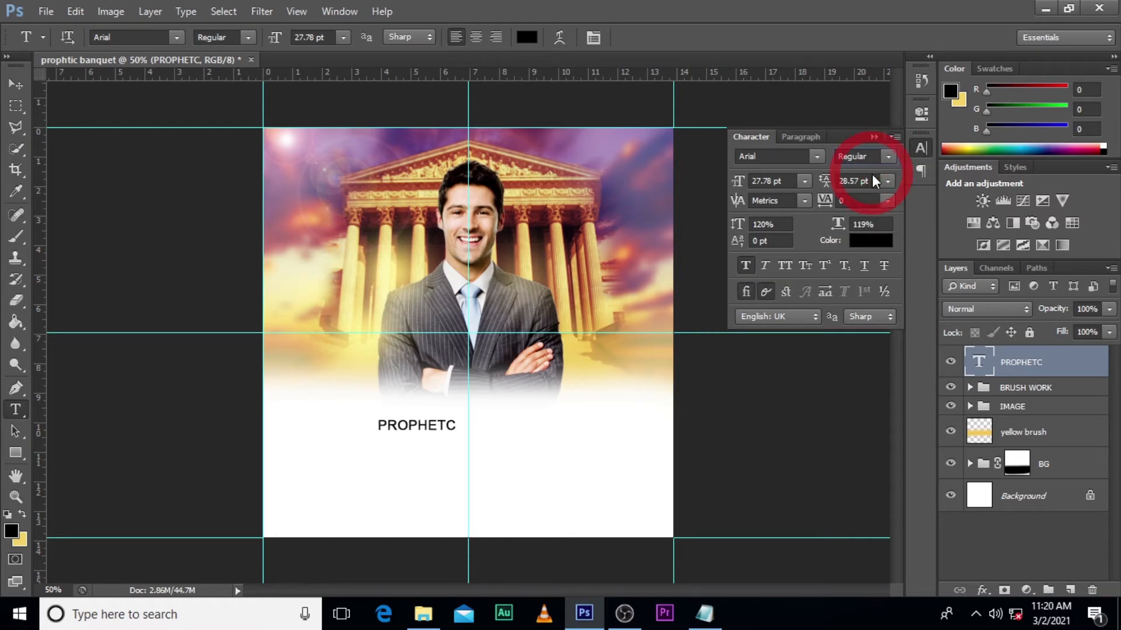
- Set the PROPHETC text colour to hex 8a0b01
click(876, 241)
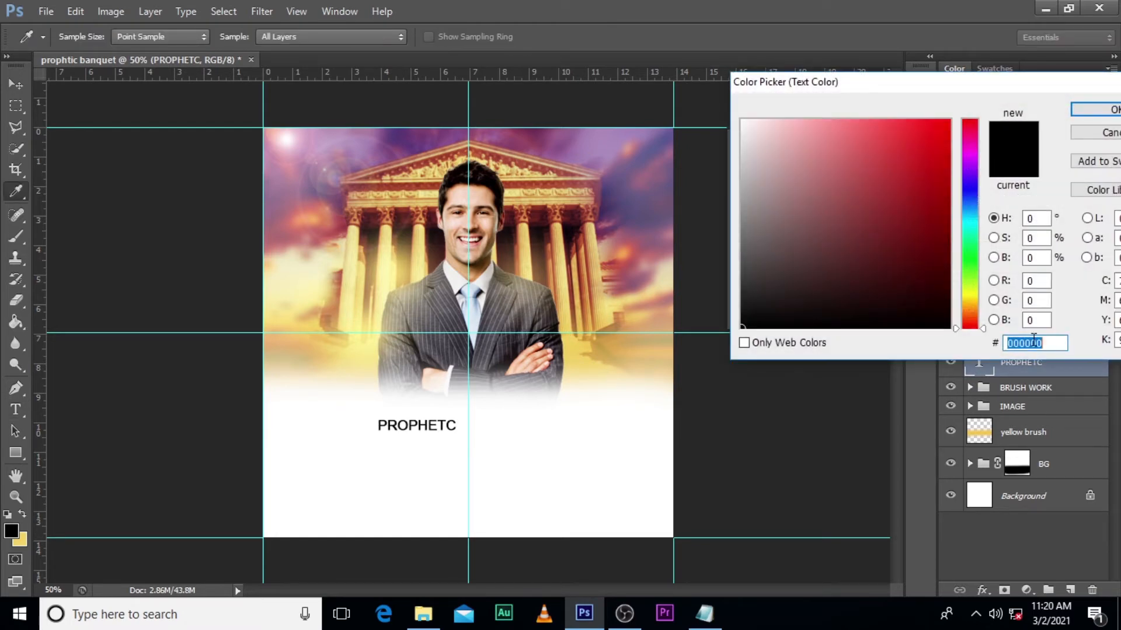
text(8a)
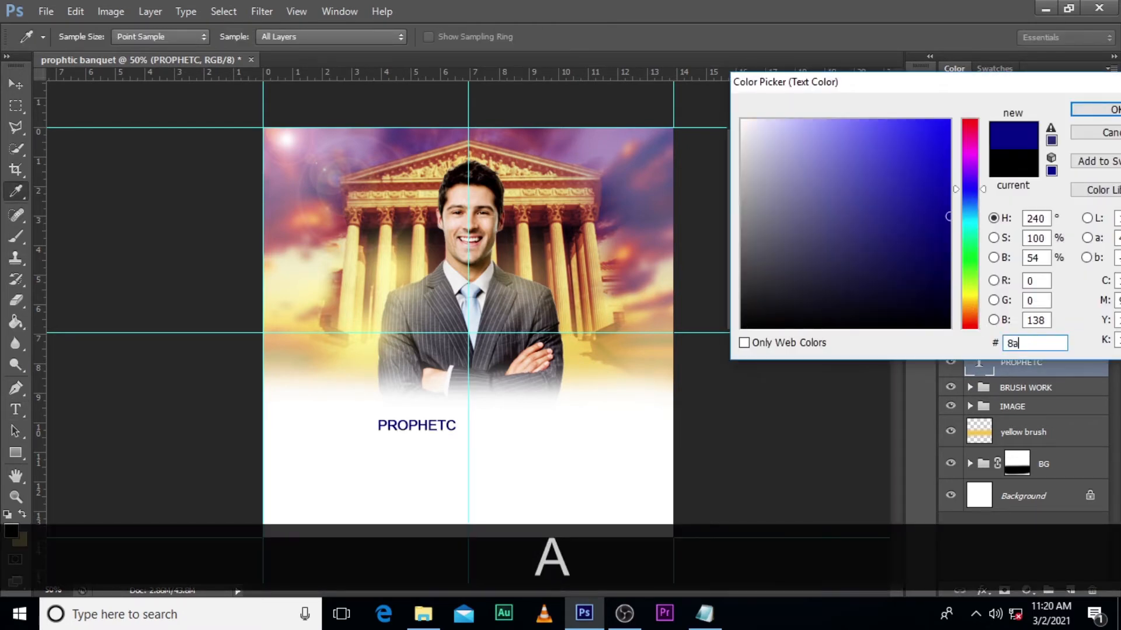
text(0b01)
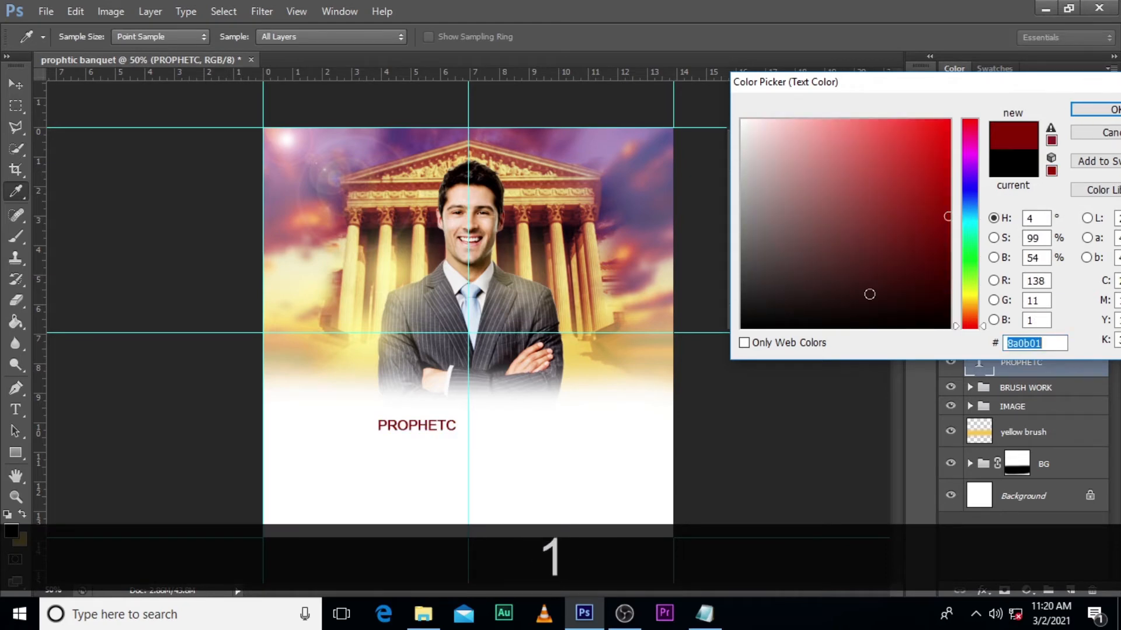
key(Return)
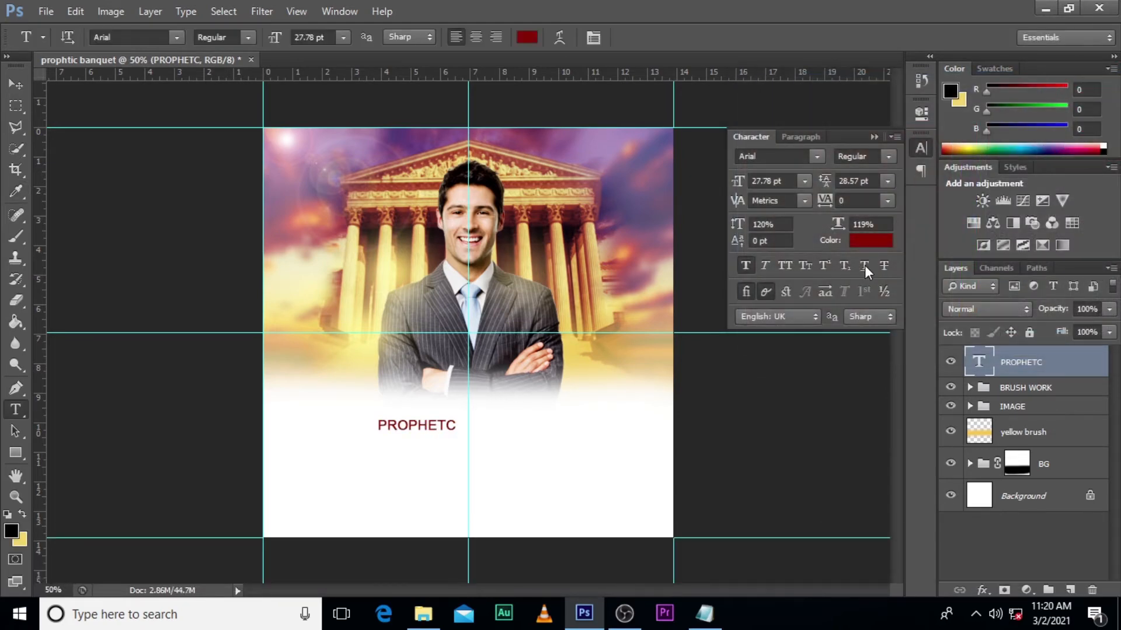
- Scale the PROPHETC text up to about 165% and centre it on the vertical guide at the lower edge of the man's suit
key(ctrl+t)
drag(457, 437, 499, 397)
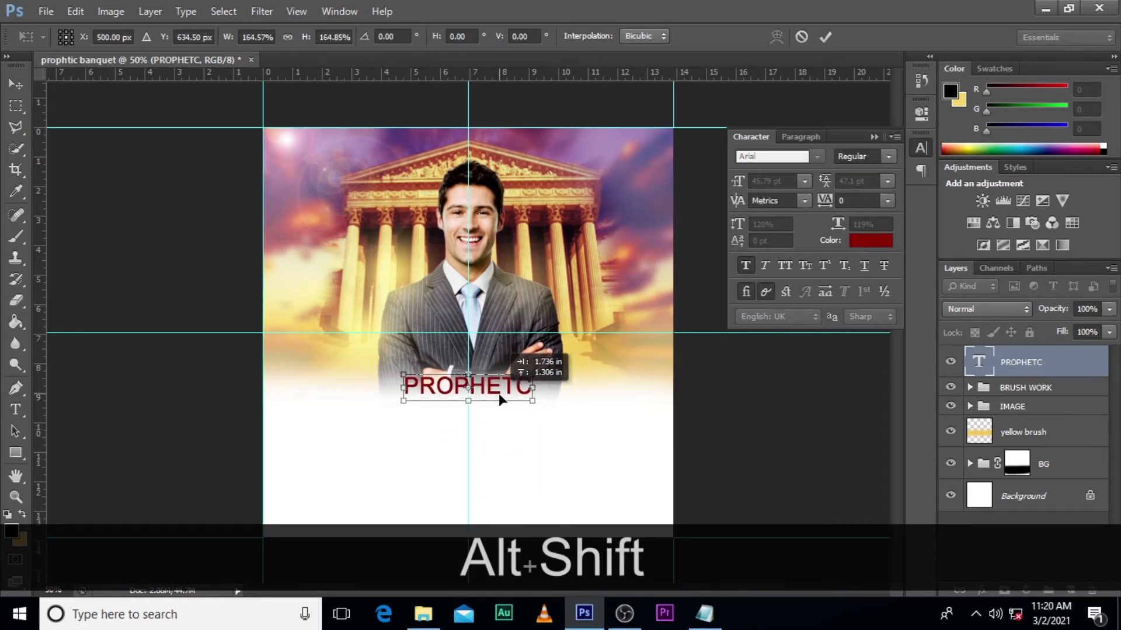
key(Return)
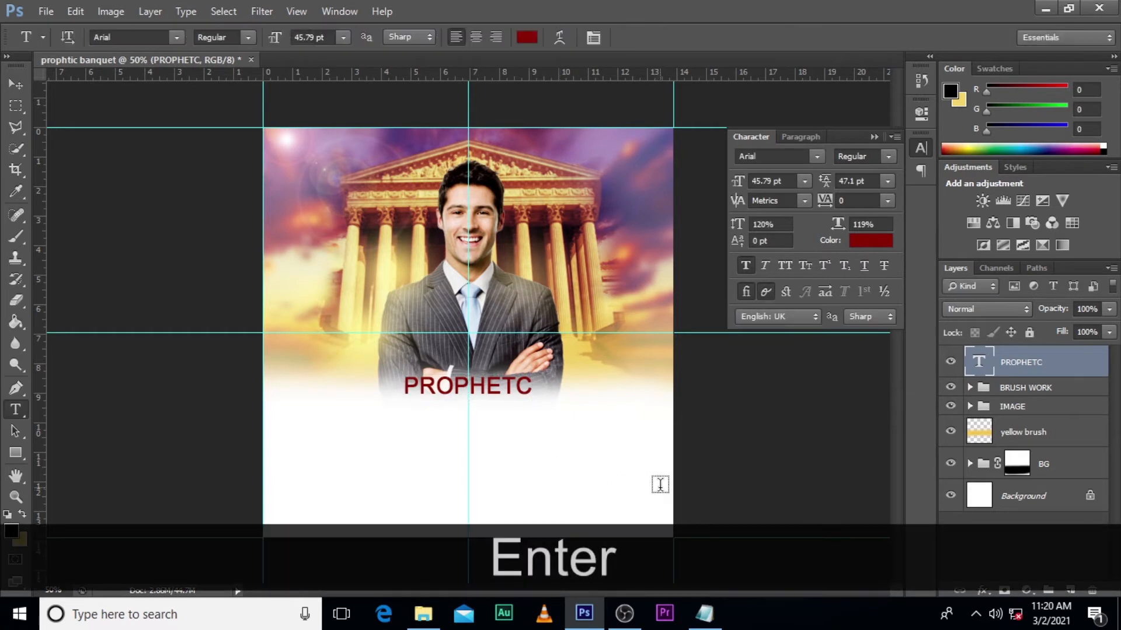
key(v)
key(Down)
key(Down)
key(Down)
key(Down)
key(Down)
key(Down)
key(Down)
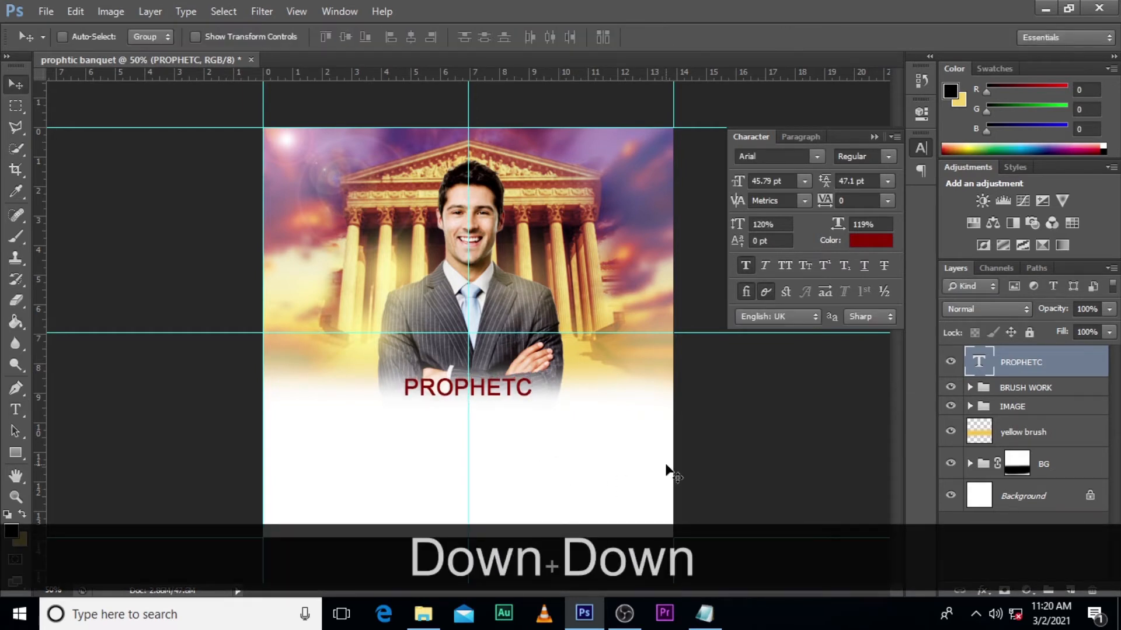
key(Down)
key(Down)
key(Down)
key(Down)
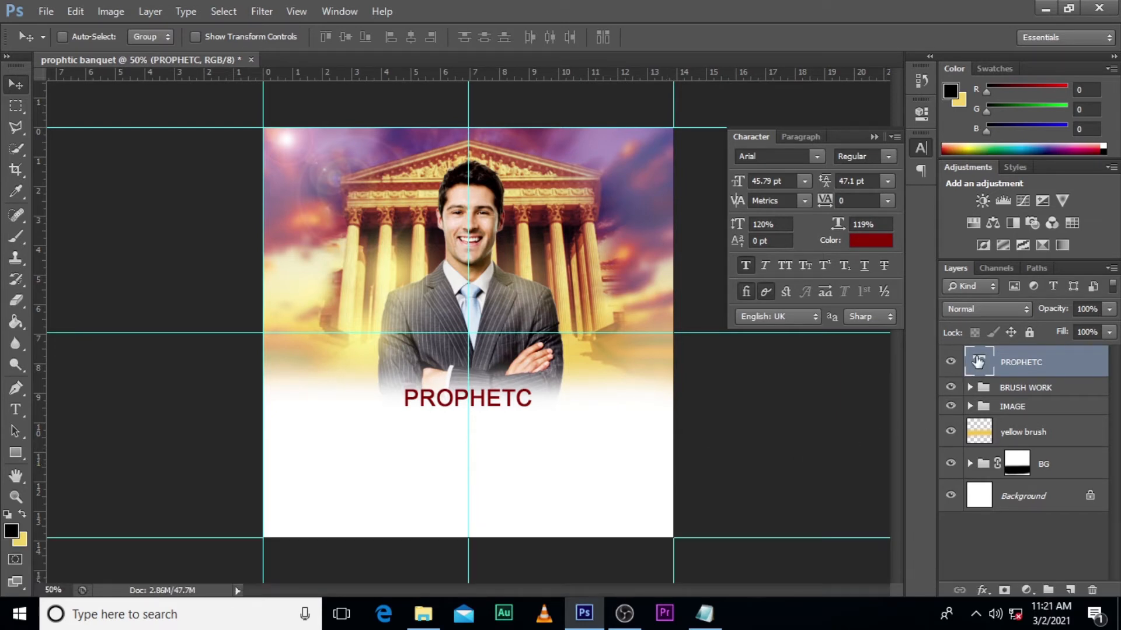
- Duplicate the PROPHETC text layer and shift the copy straight down to form a second line beneath the original
key(ctrl+j)
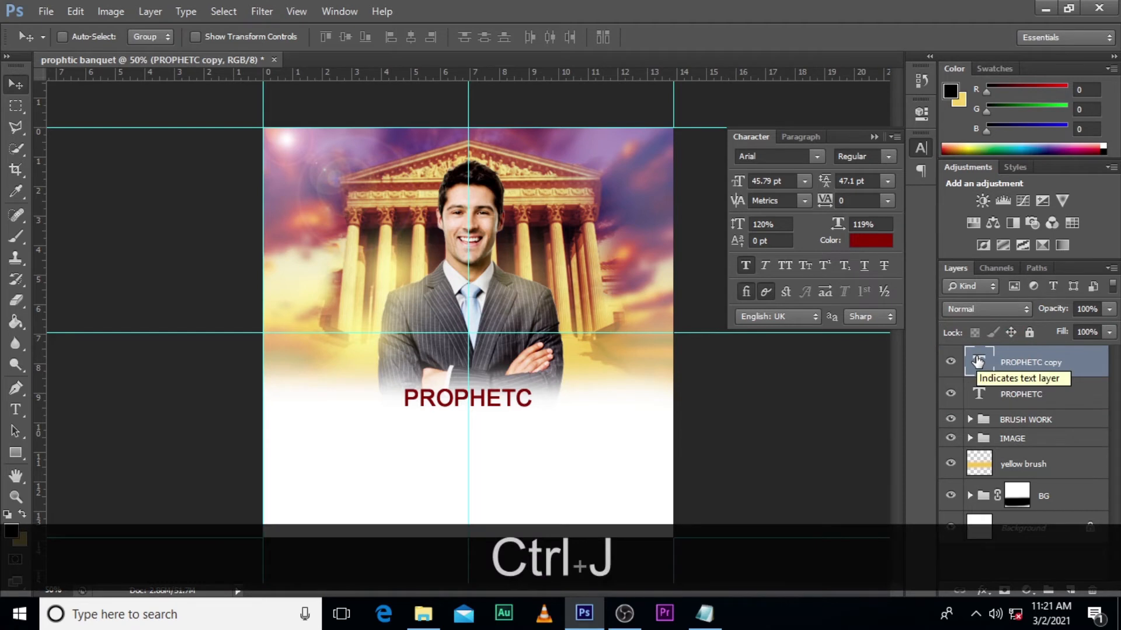
key(shift+Down)
key(shift+Down)
key(shift+Down)
key(shift+Down)
key(shift+Down)
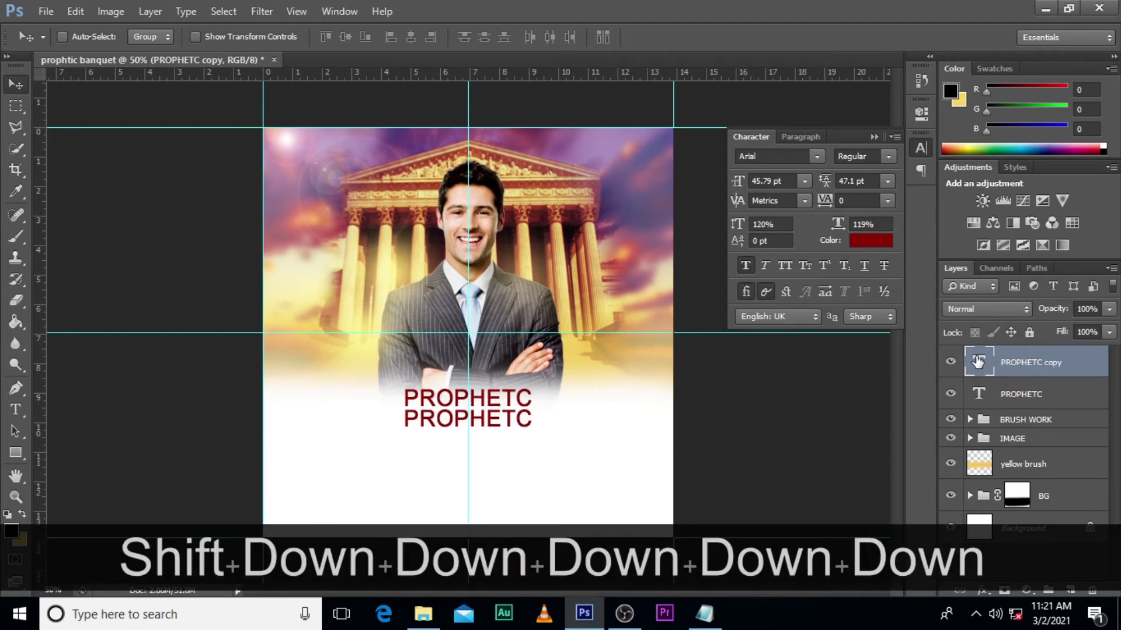
- Replace the duplicated line's text with BANQUET, copied from the notes file in Notepad
double_click(973, 362)
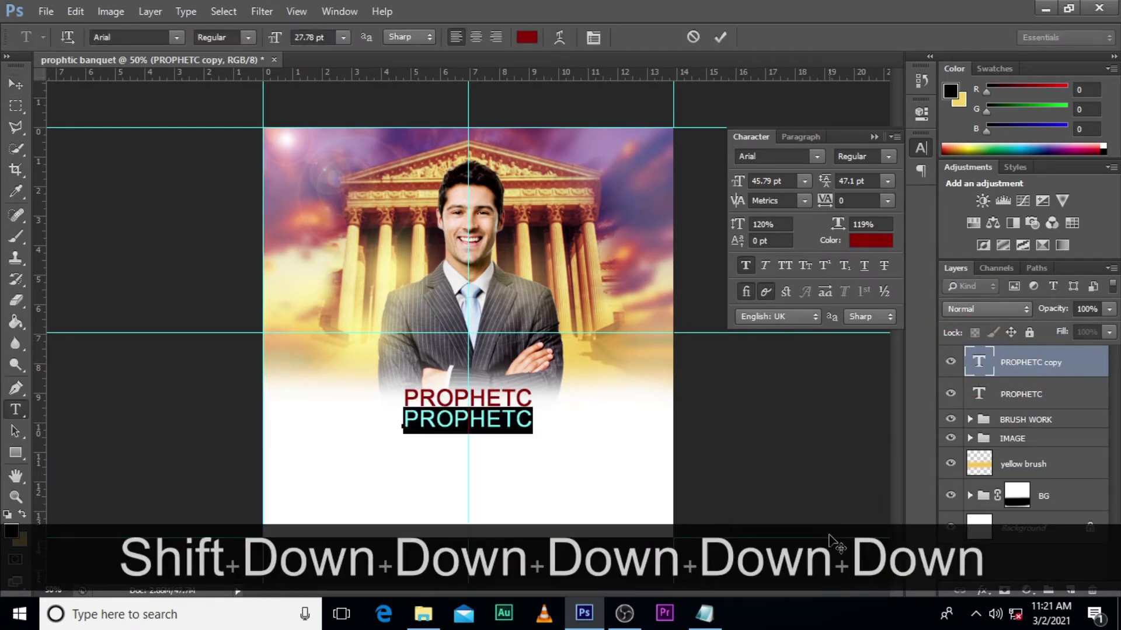
click(705, 613)
drag(270, 171, 173, 170)
key(ctrl+c)
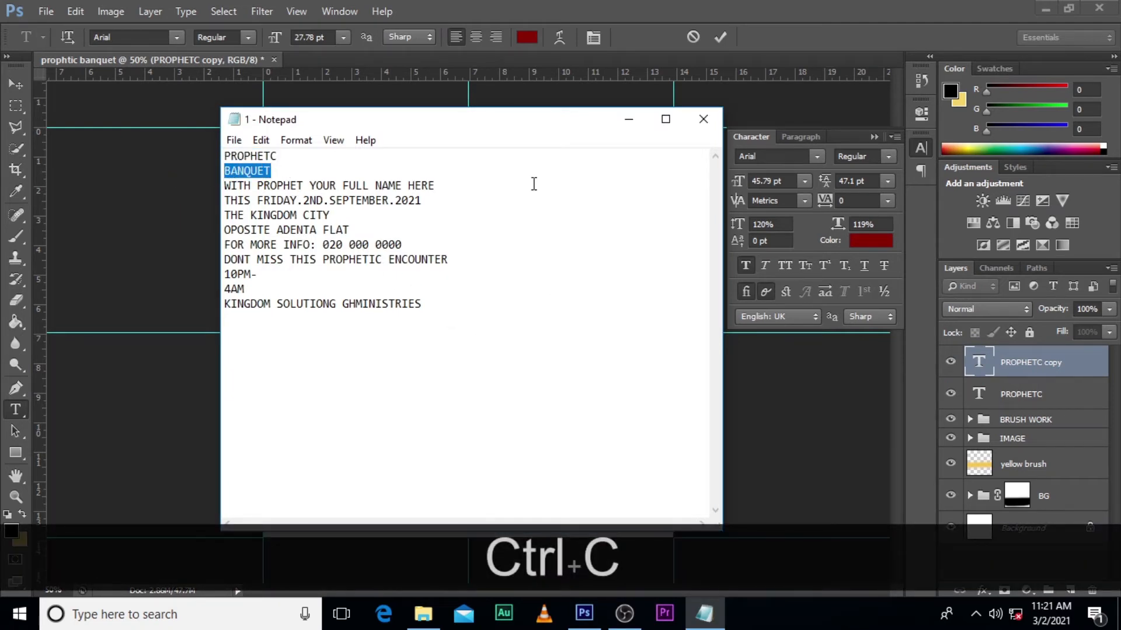
click(586, 3)
key(ctrl+v)
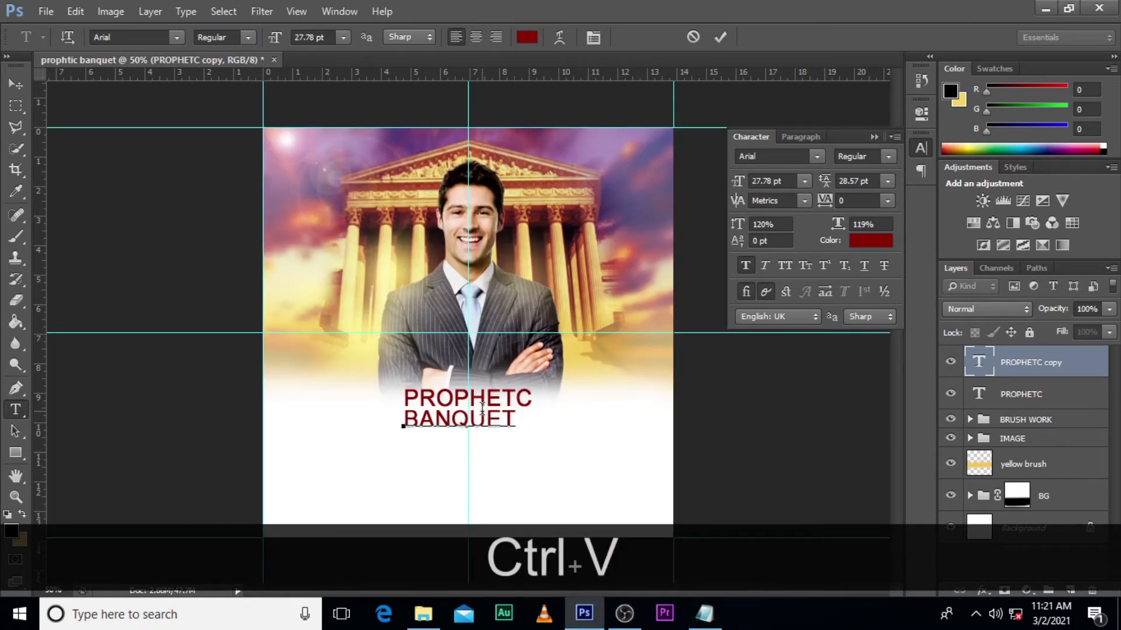
click(979, 358)
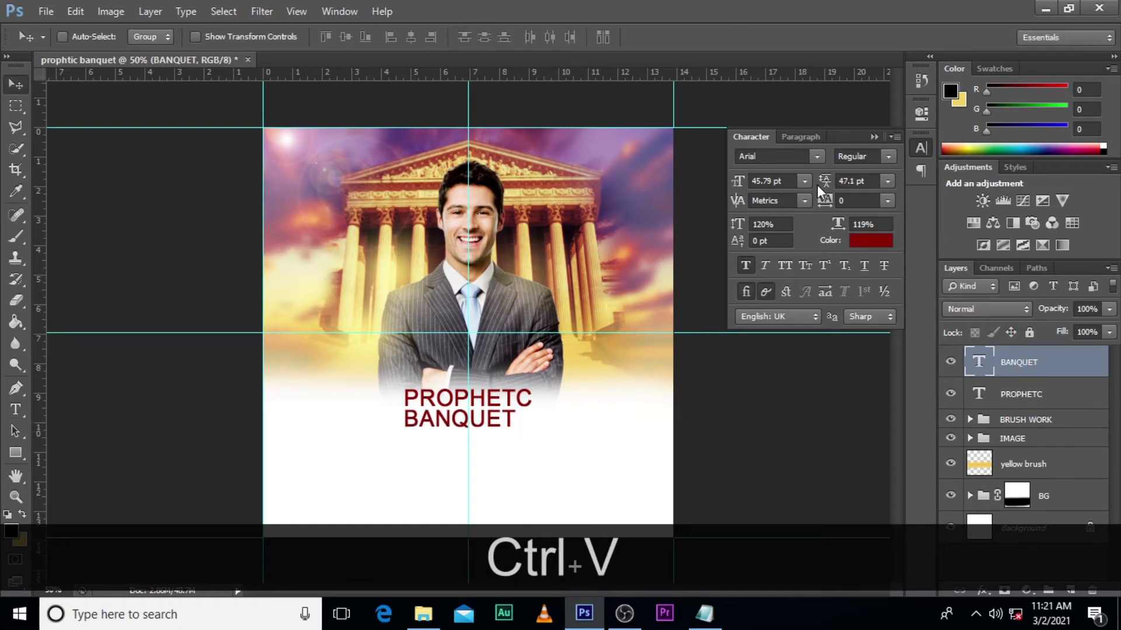
- Change the BANQUET text's font to Arial CE MT Black
click(815, 158)
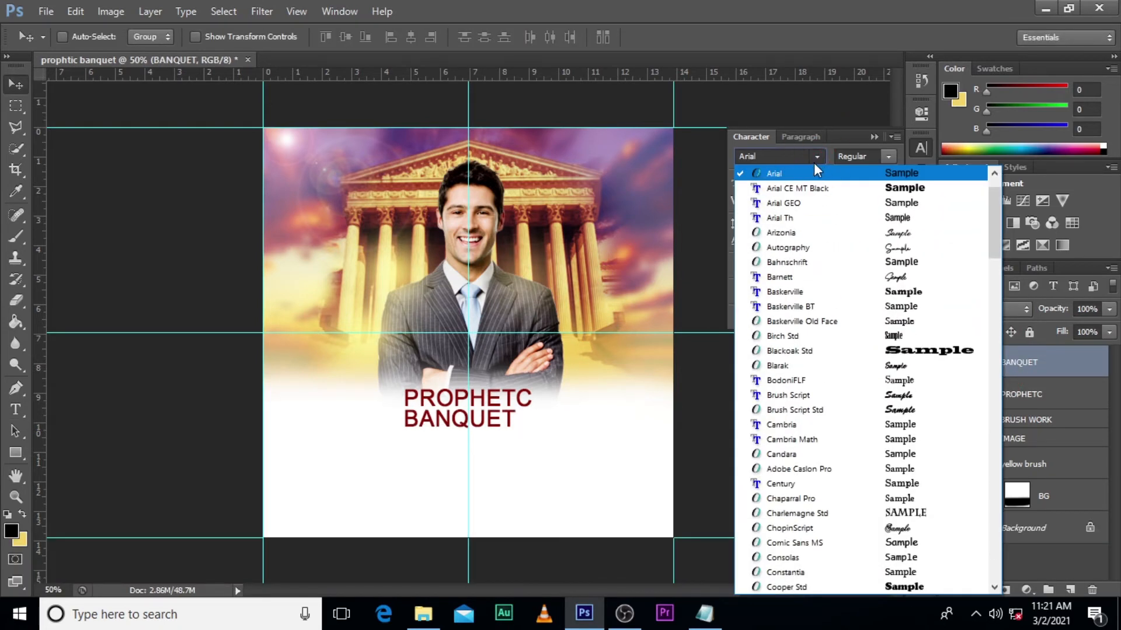
click(797, 189)
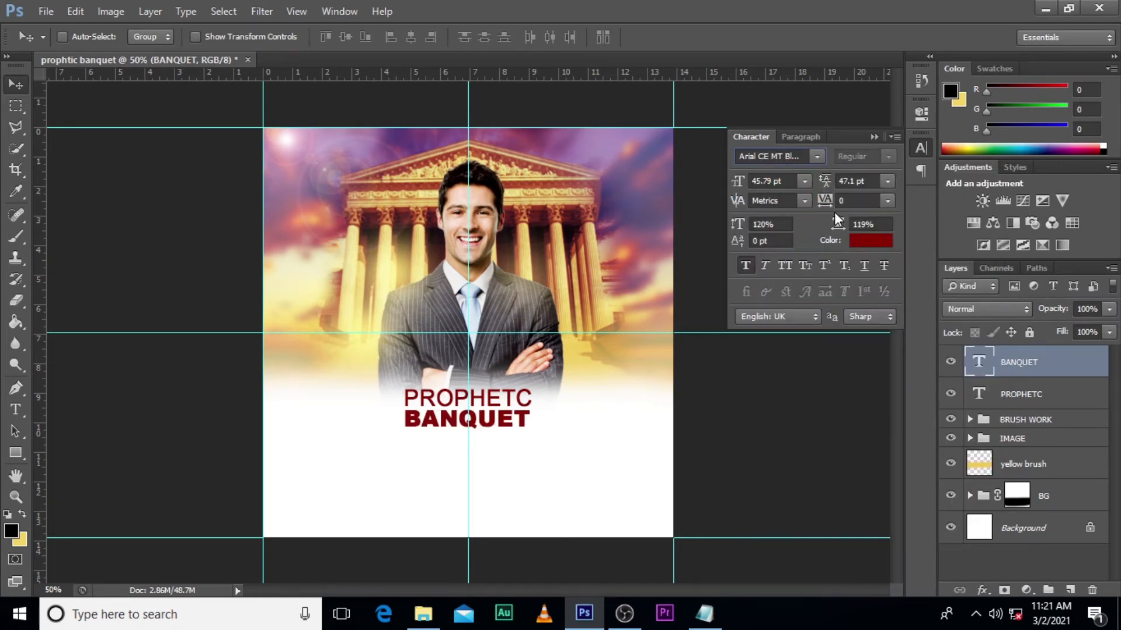
click(989, 375)
- Enlarge BANQUET proportionally to about 99 pt and centre it on the vertical guide directly below PROPHETC
key(ctrl+t)
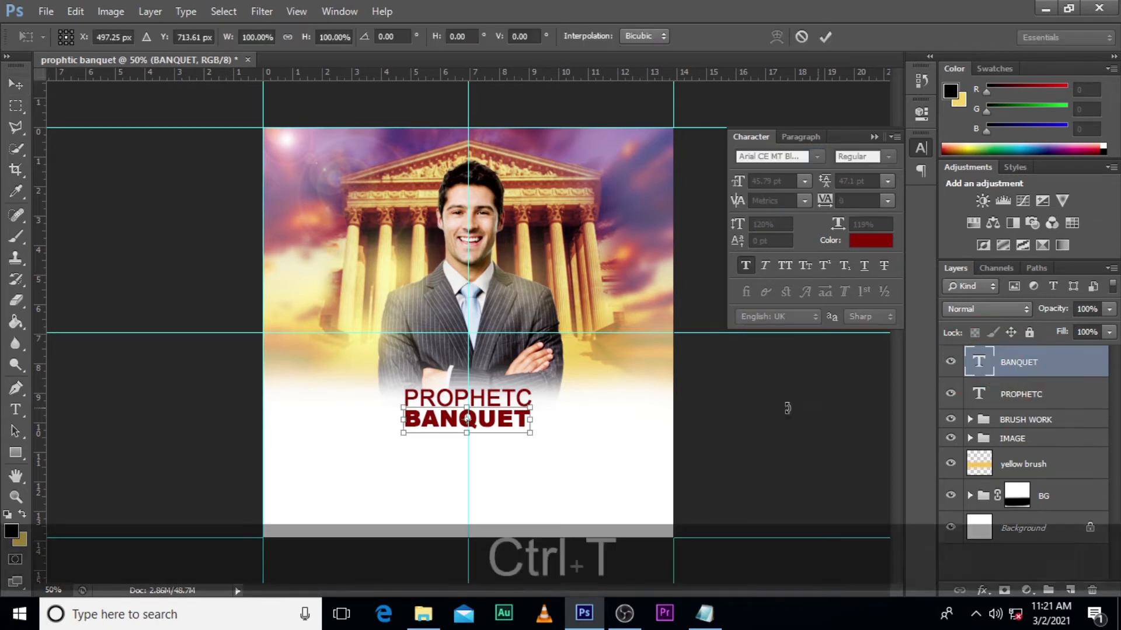
drag(528, 435, 596, 469)
drag(537, 410, 538, 424)
key(Return)
key(Up)
key(Up)
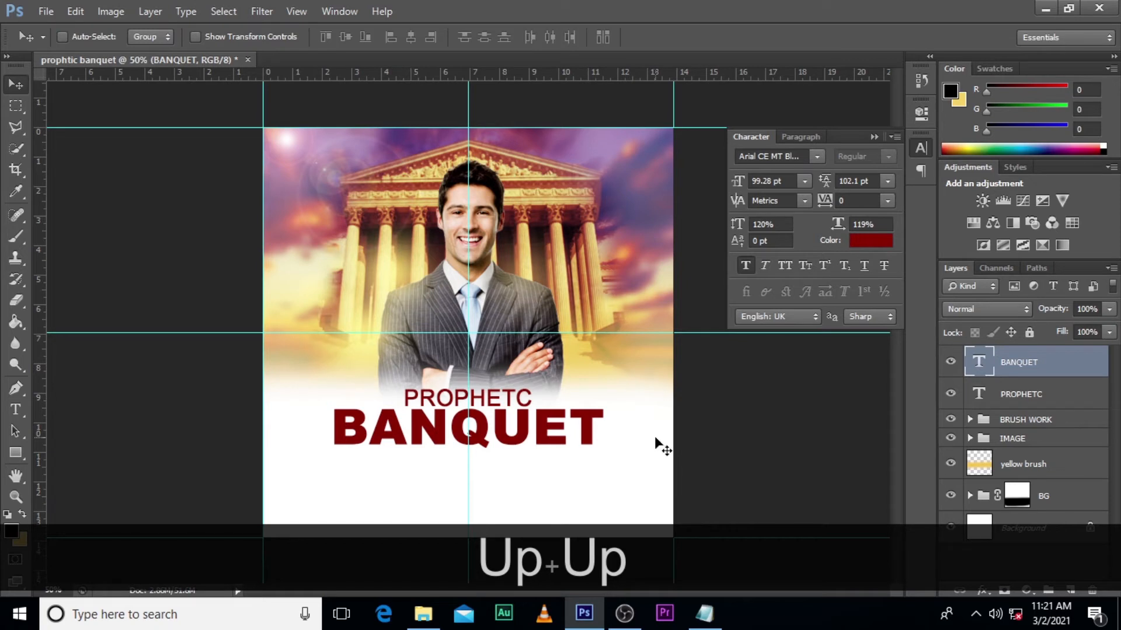
- Enlarge BANQUET from its centre to about 120 pt and nudge it down slightly to clear PROPHETC
key(ctrl+t)
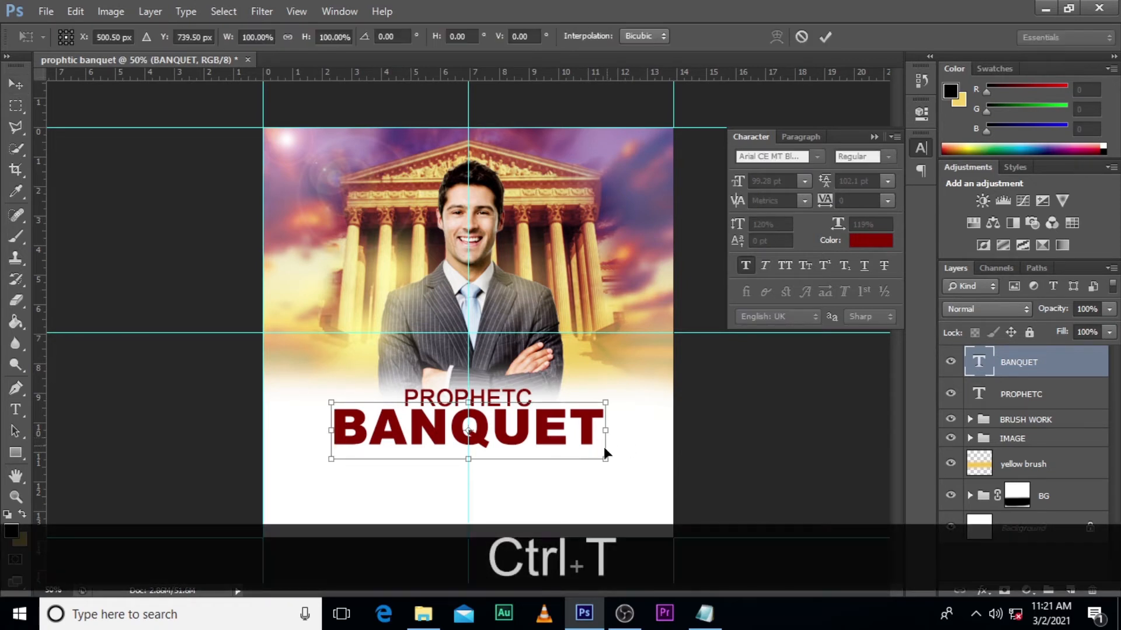
drag(603, 462, 633, 467)
key(alt+shift+Return)
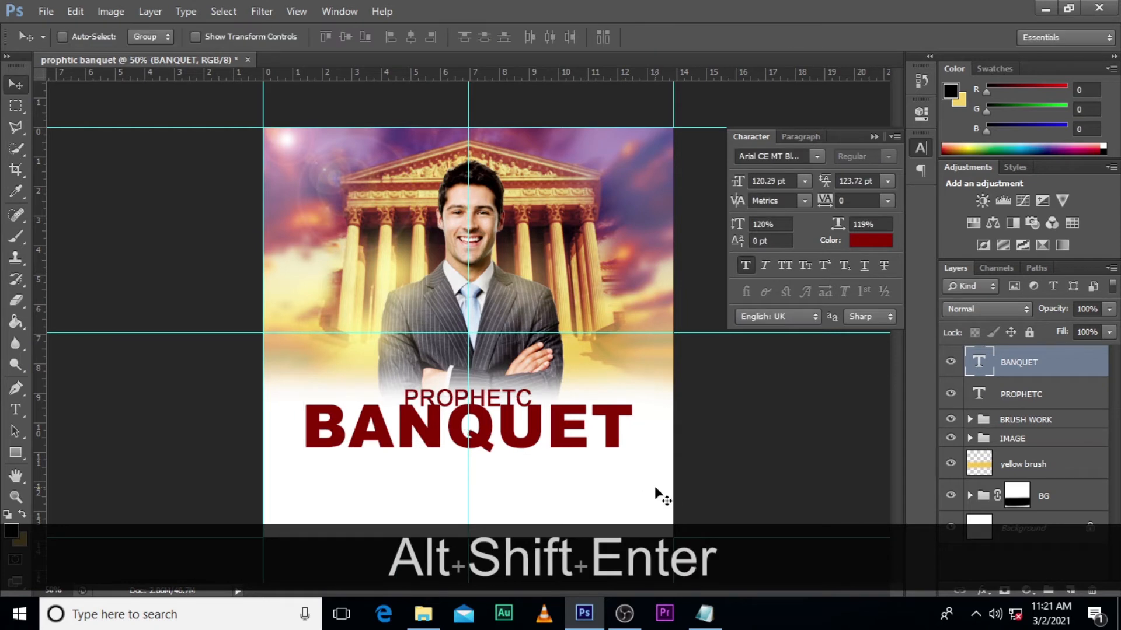
key(v)
key(Down)
key(Down)
key(Down)
key(Down)
key(Down)
key(Down)
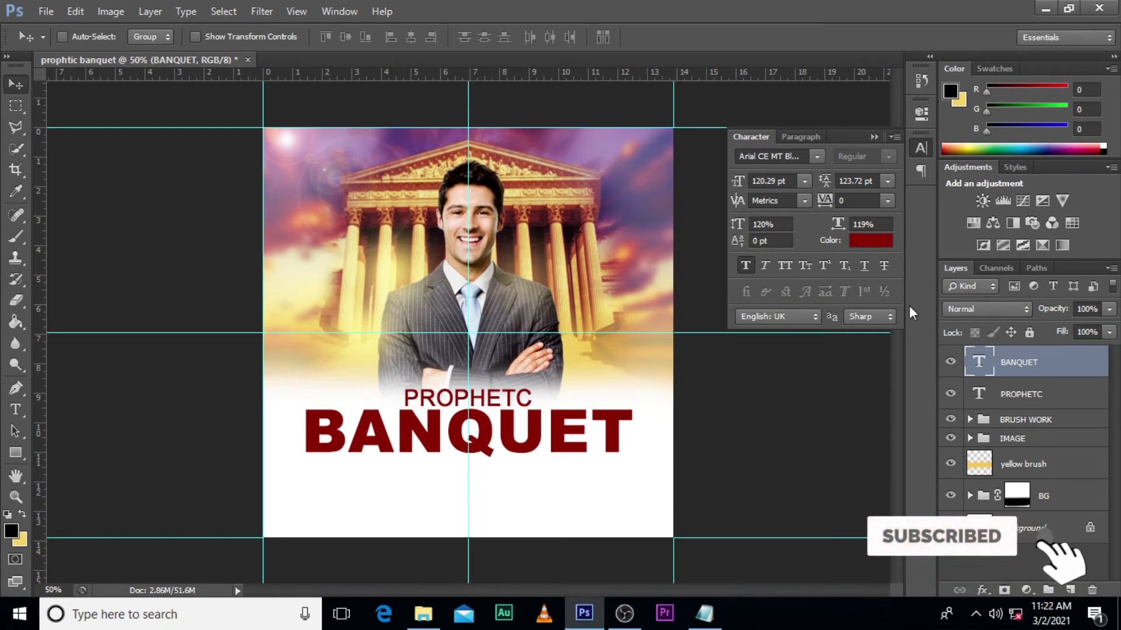
- Add a Gradient Overlay to the BANQUET layer and set the gradient's starting colour stop to 000458
double_click(1094, 376)
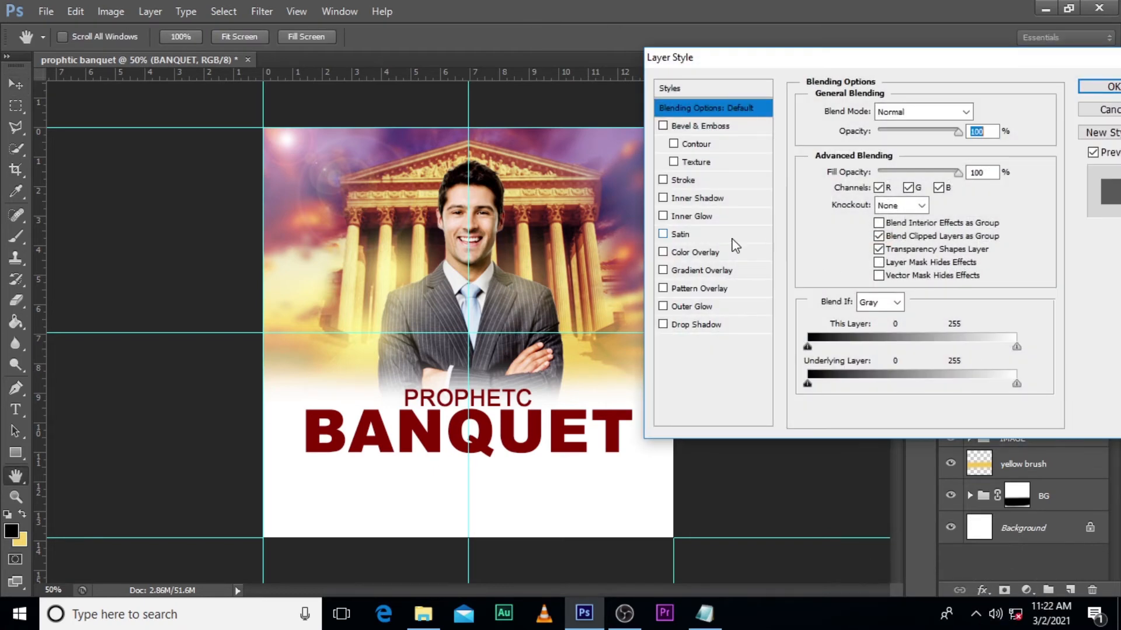
click(707, 270)
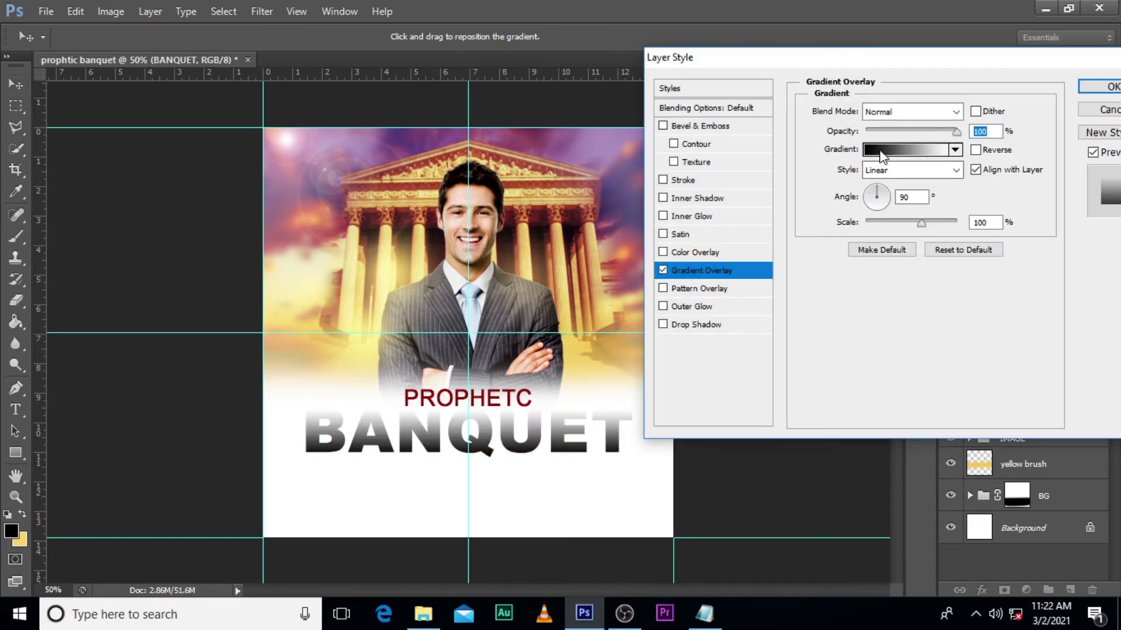
click(880, 151)
double_click(722, 384)
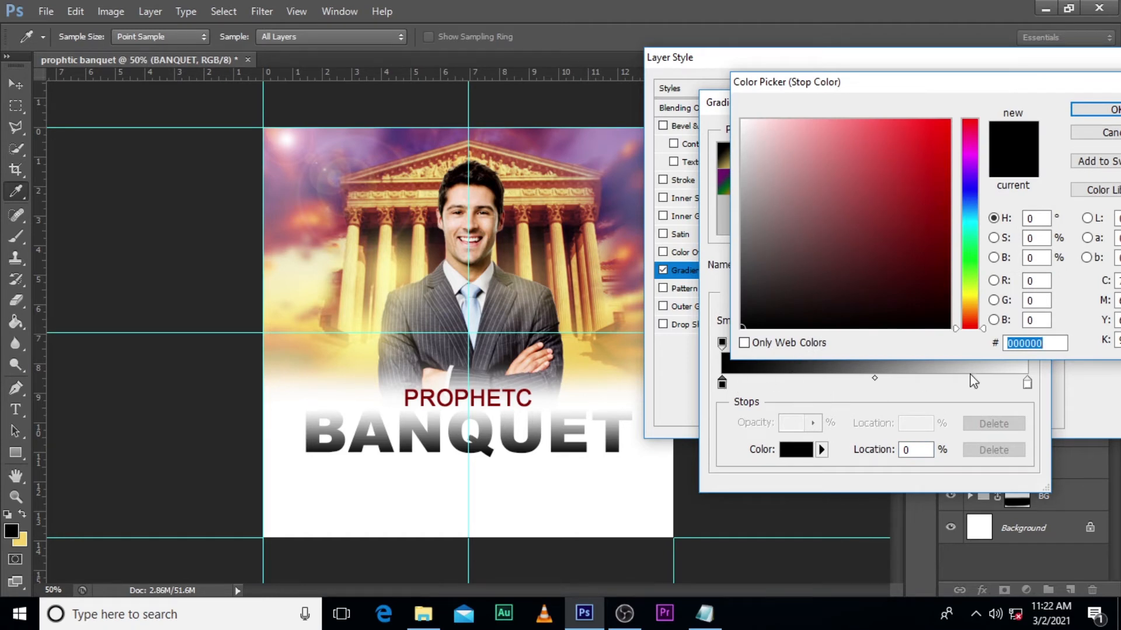
text(000)
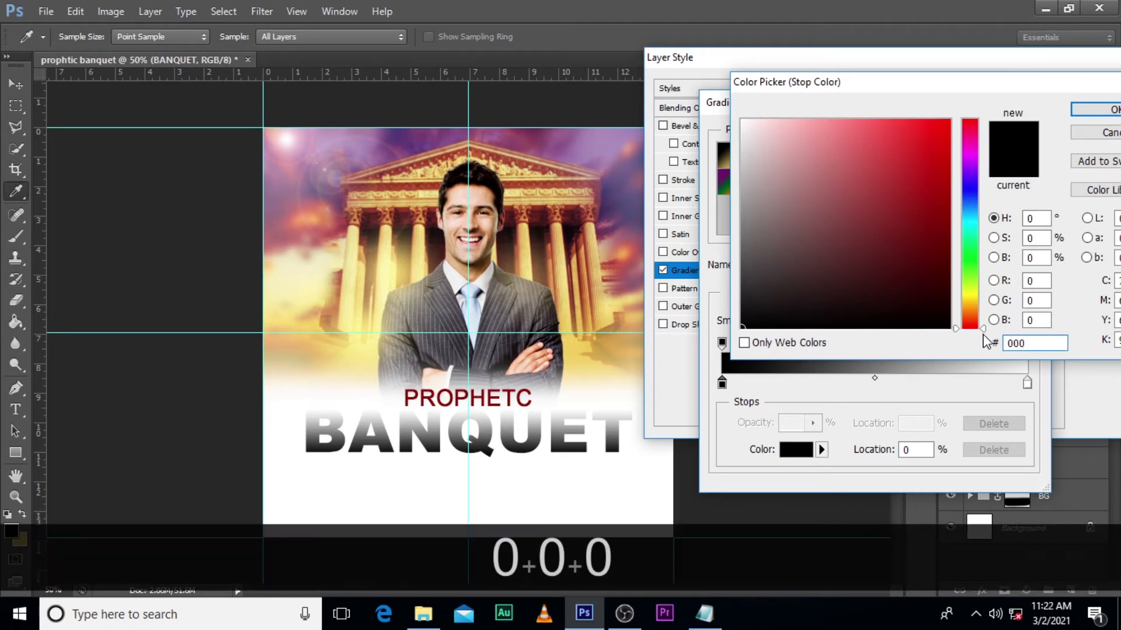
text(458)
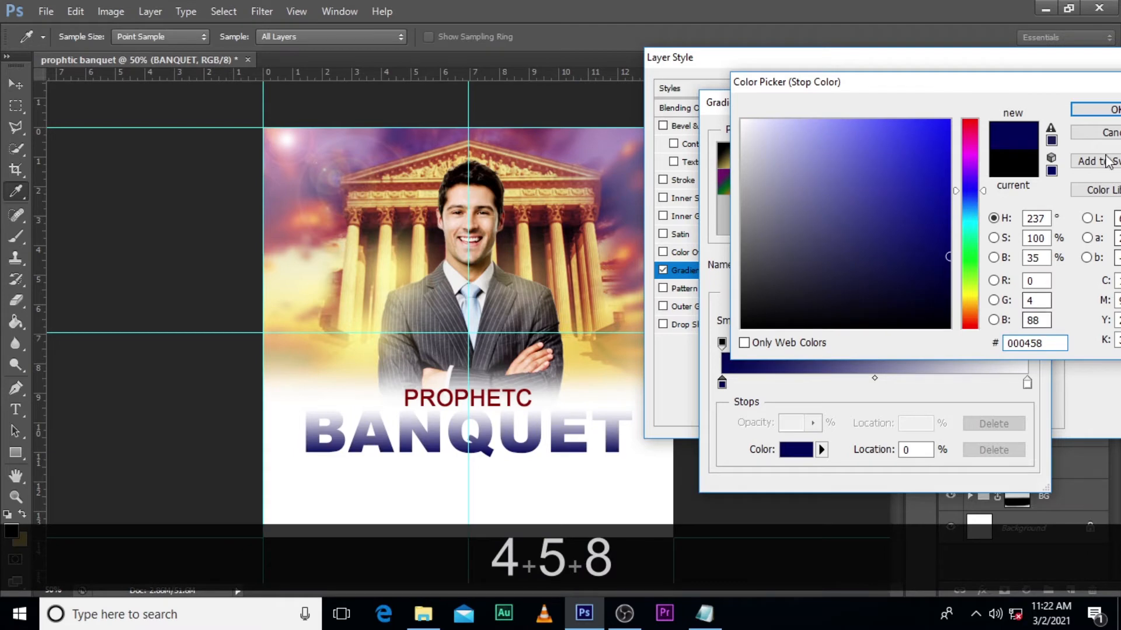
click(1096, 109)
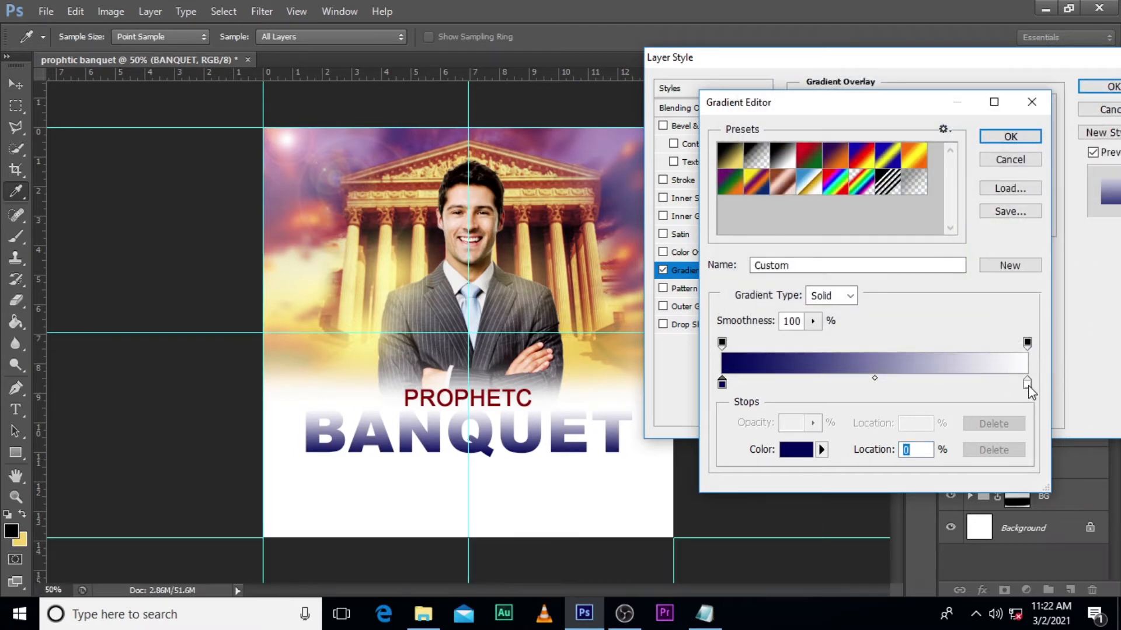
- Set the gradient's end colour stop at 100% to 620801 and accept the custom gradient
double_click(1027, 386)
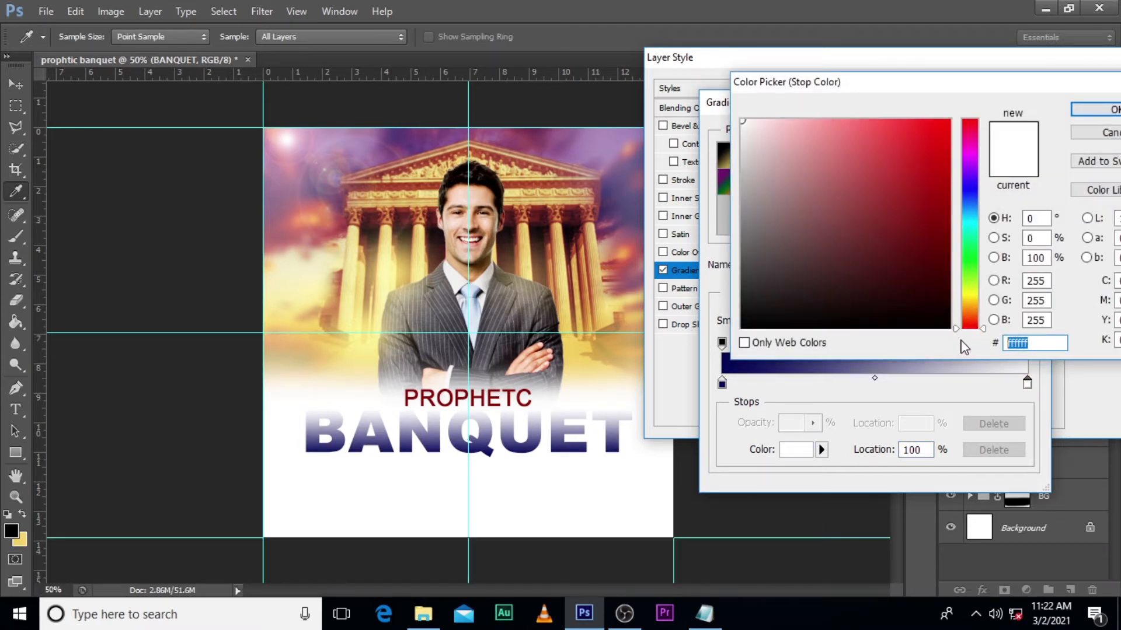
text(62)
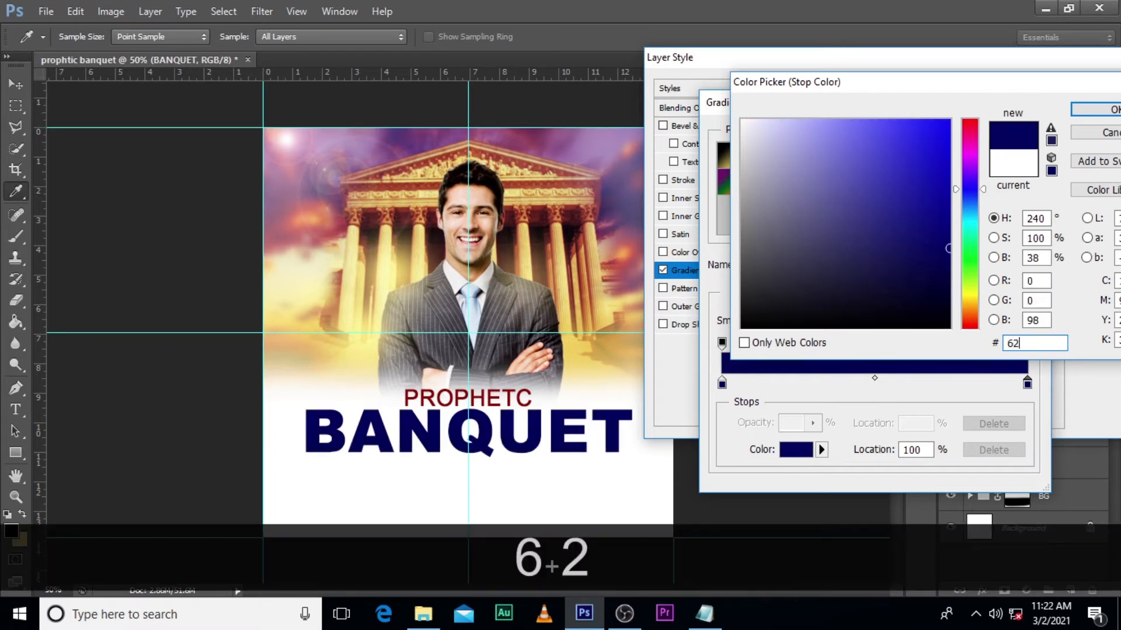
text(0801)
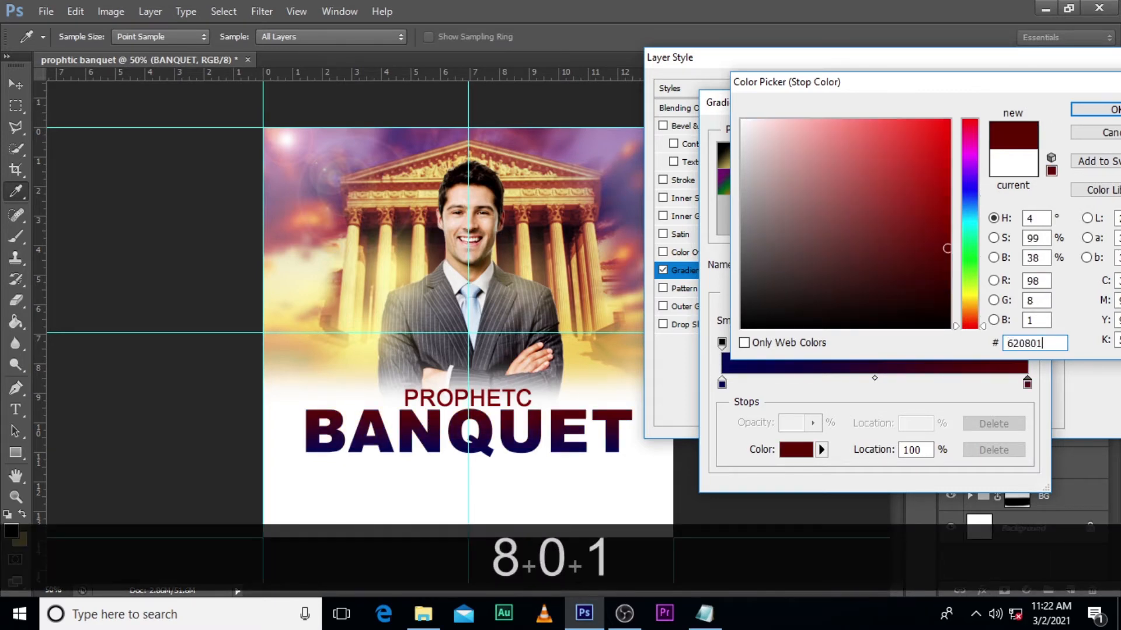
click(1105, 119)
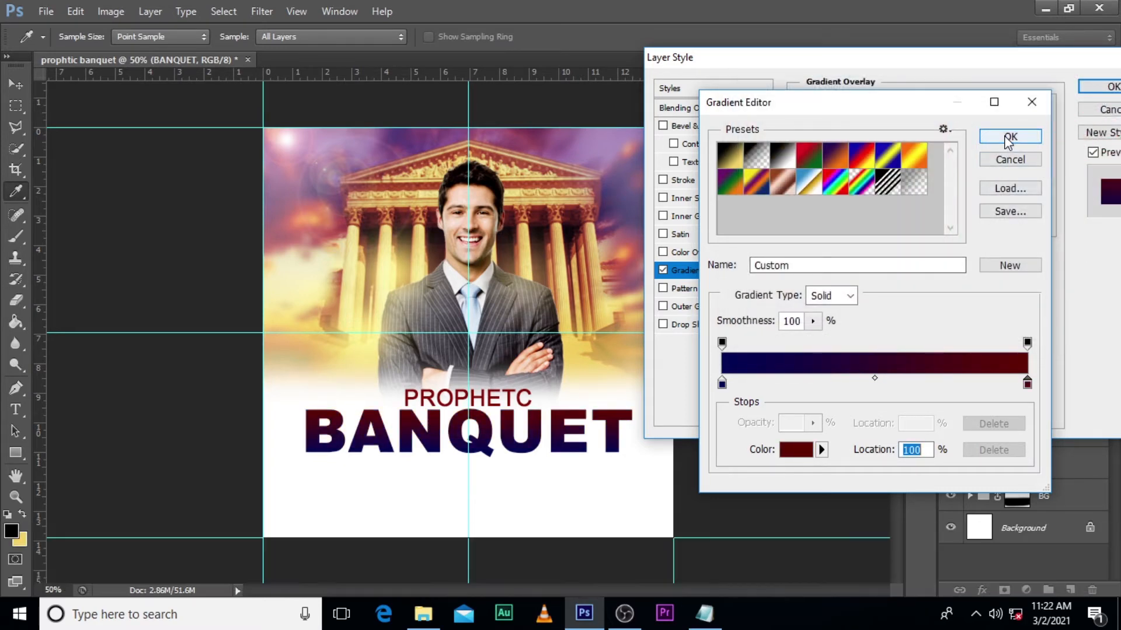
click(1010, 138)
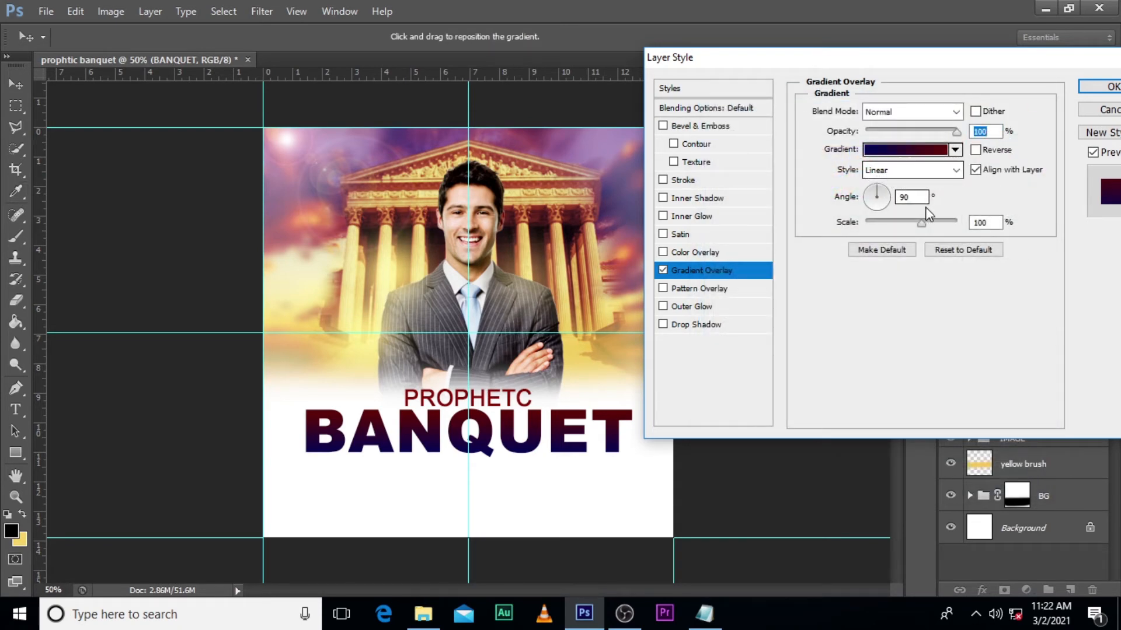
- Set the gradient overlay's angle to 36 degrees with Align with Layer off, reduce its scale, and apply the layer style
double_click(905, 197)
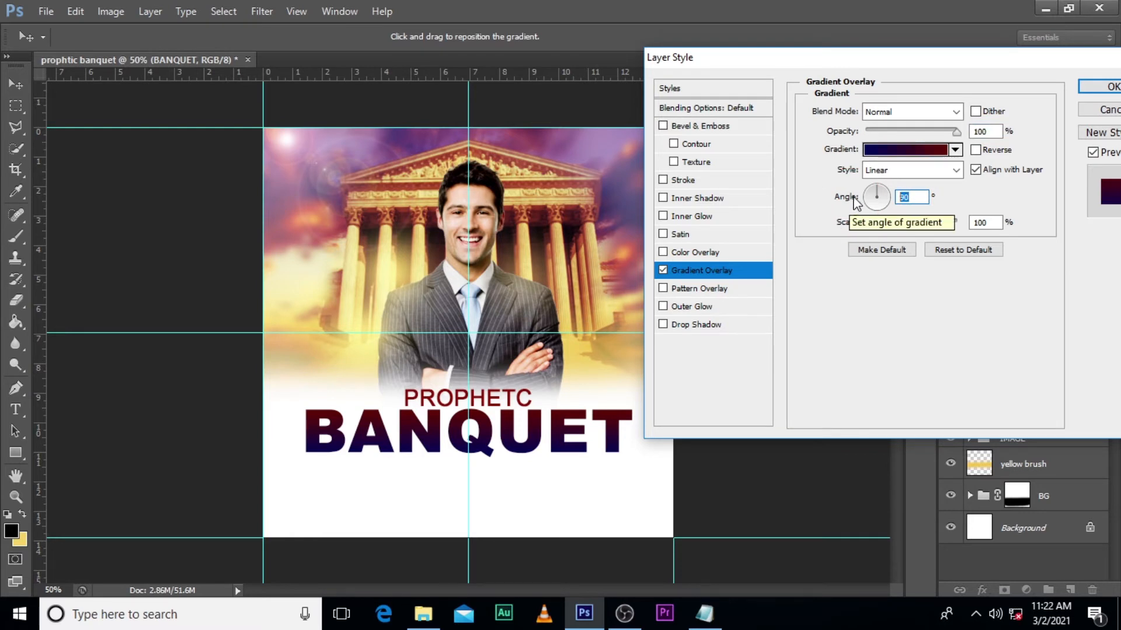
text(36)
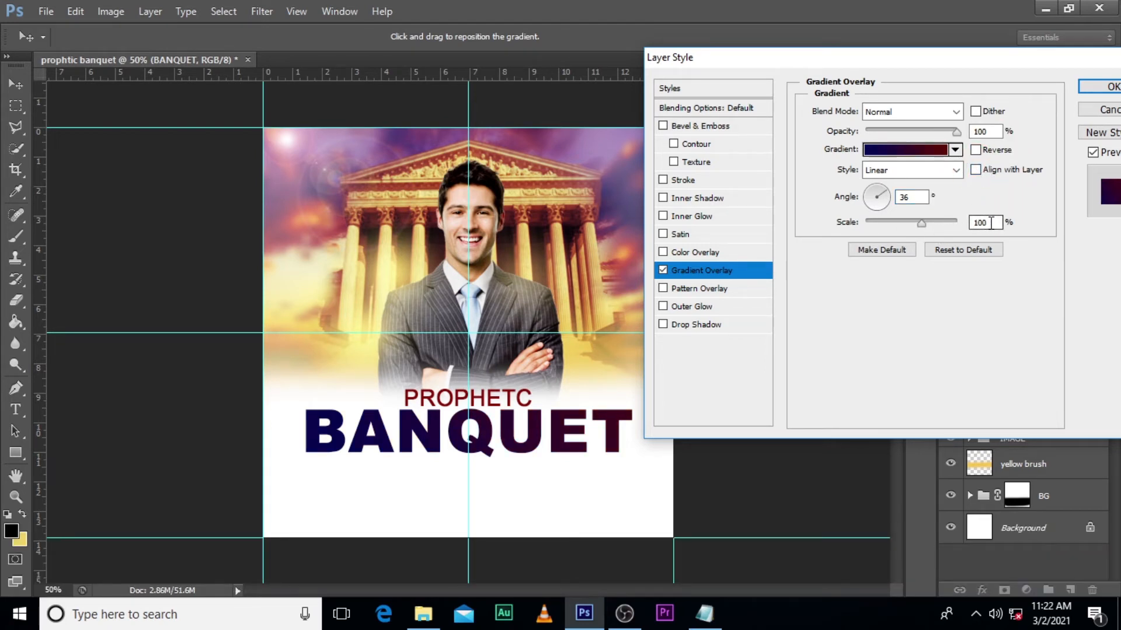
drag(921, 224, 878, 229)
click(1096, 87)
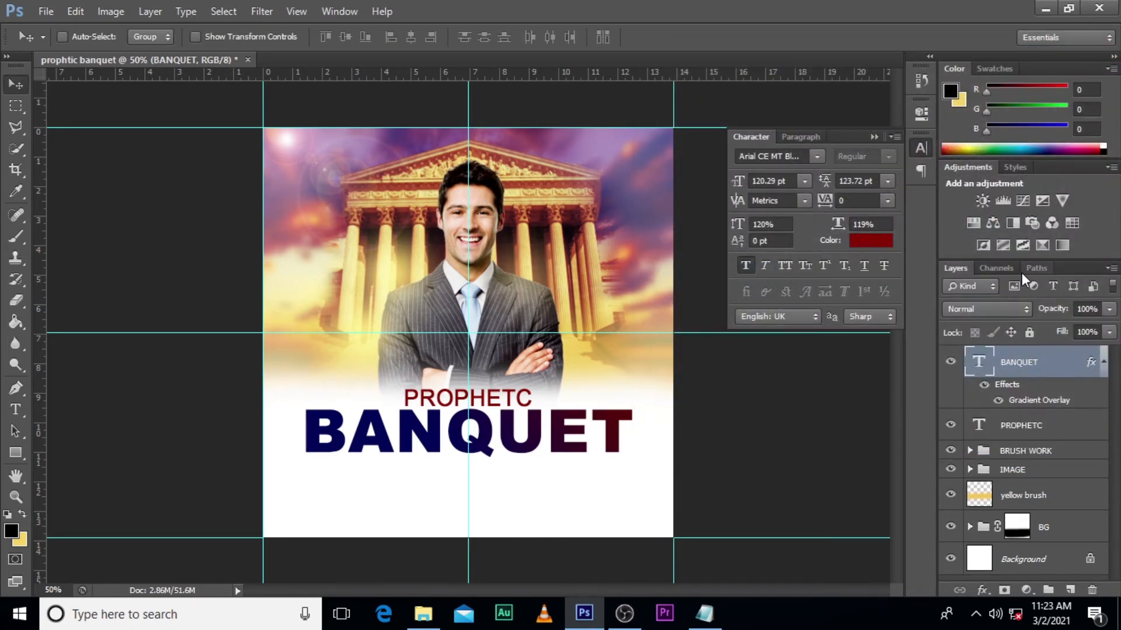
- Place the abstract-trendy-black-line-pattern image from folder 1 as the top layer, enlarged to about 141% and covering the BANQUET title
click(1103, 362)
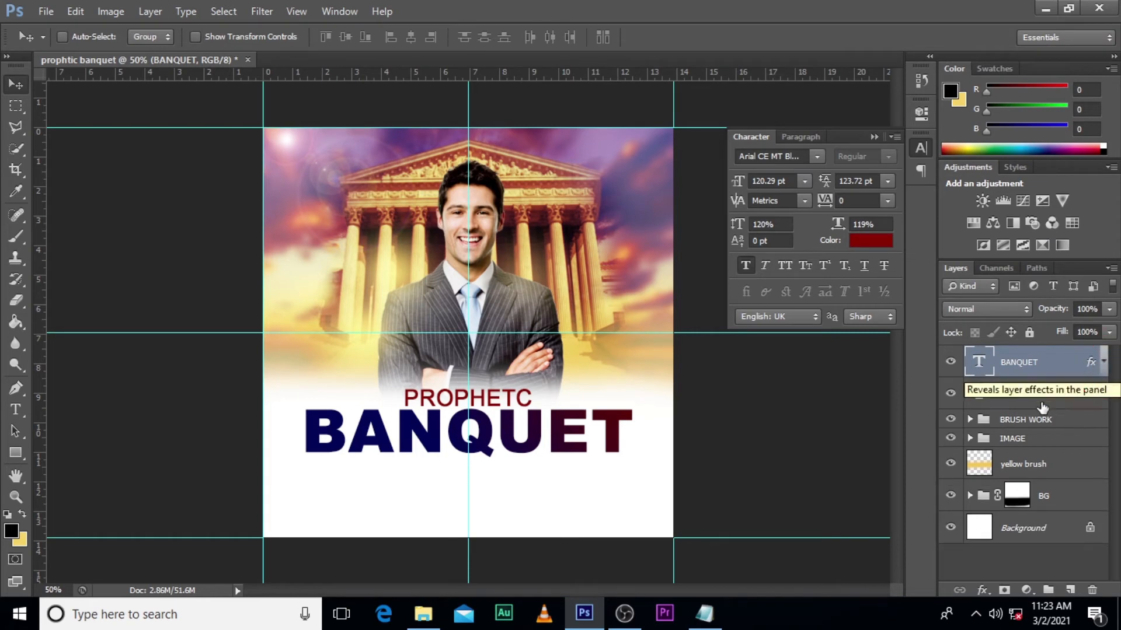
click(424, 613)
click(501, 220)
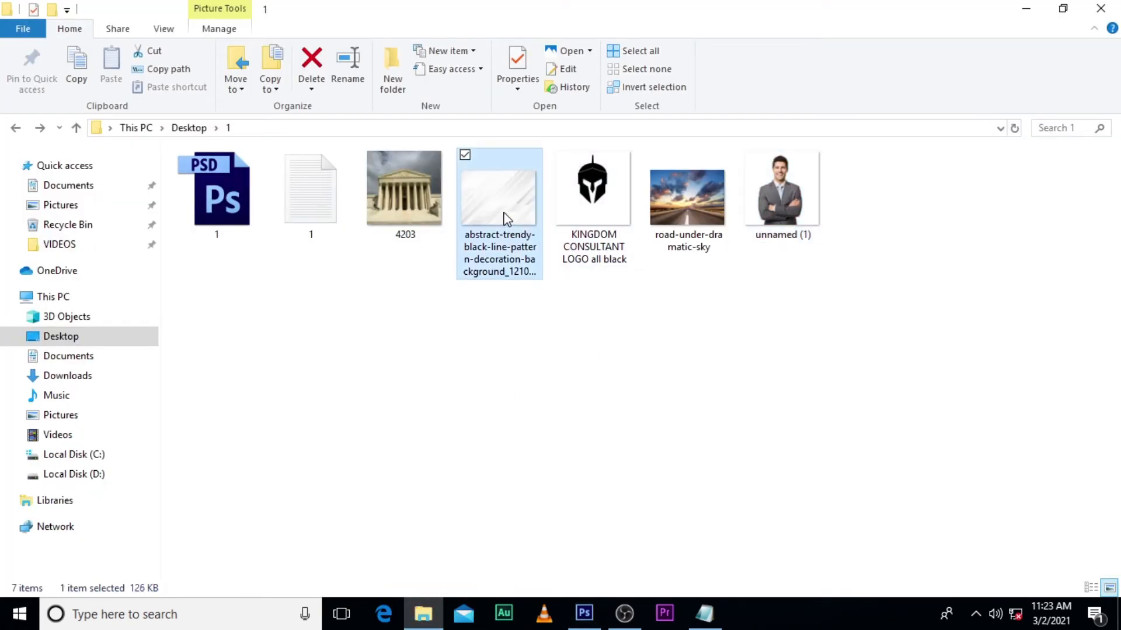
drag(498, 219, 635, 474)
mouse_move(575, 395)
mouse_down()
mouse_move(606, 360)
mouse_move(589, 386)
mouse_up()
drag(655, 470, 662, 476)
drag(591, 379, 588, 386)
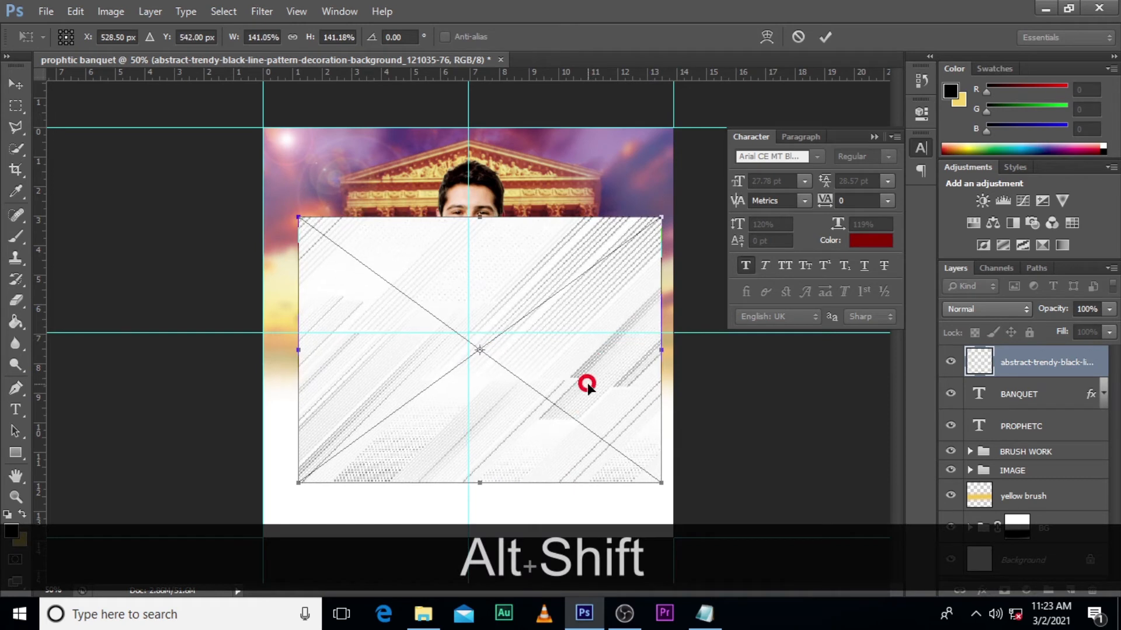
key(Return)
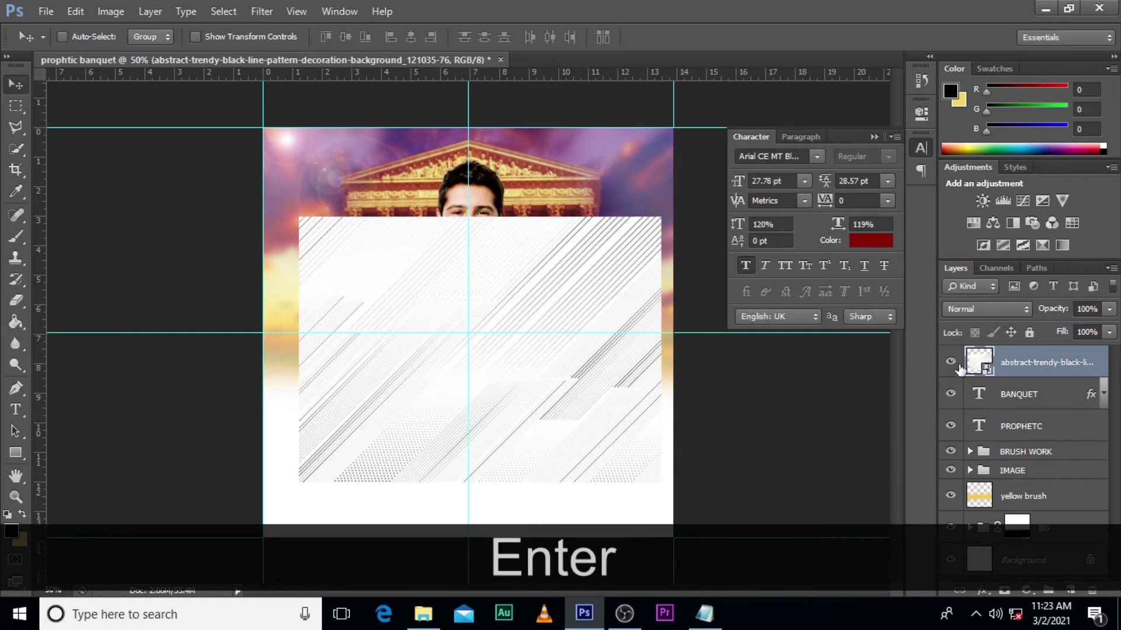
- Set the line-pattern layer's blend mode to Color Burn and mask it to the shape of the BANQUET lettering
click(979, 311)
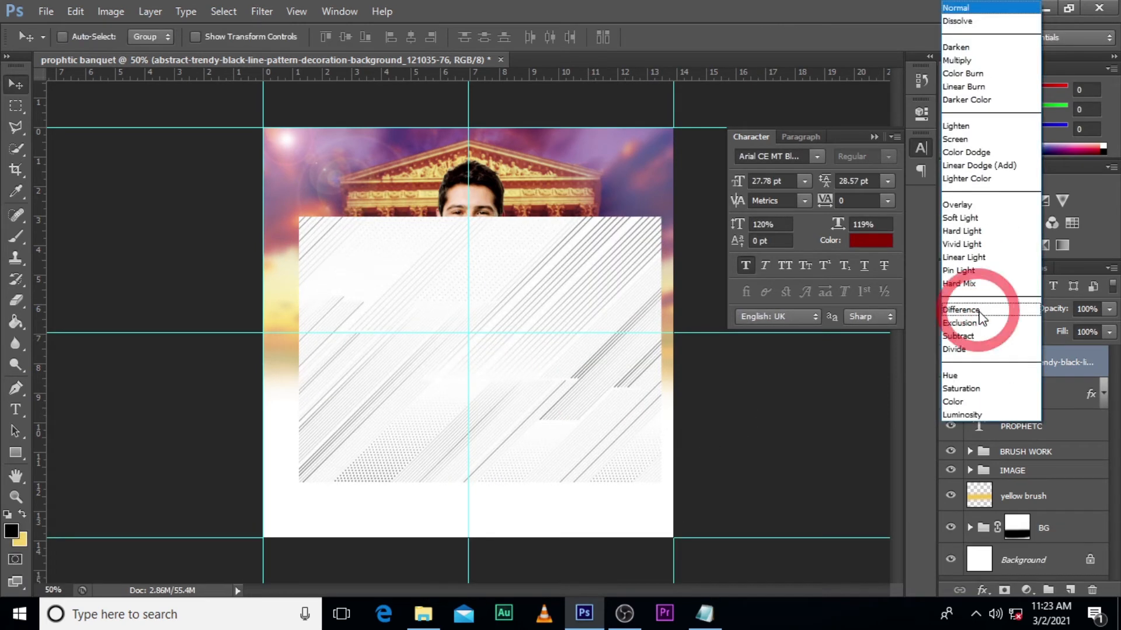
click(961, 73)
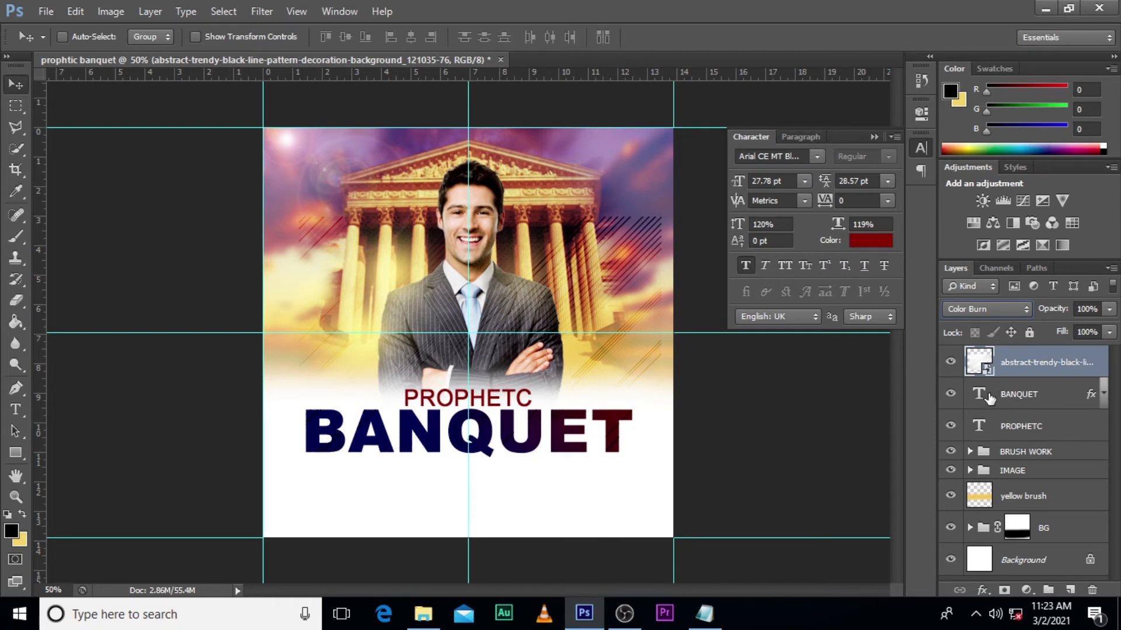
key(ctrl)
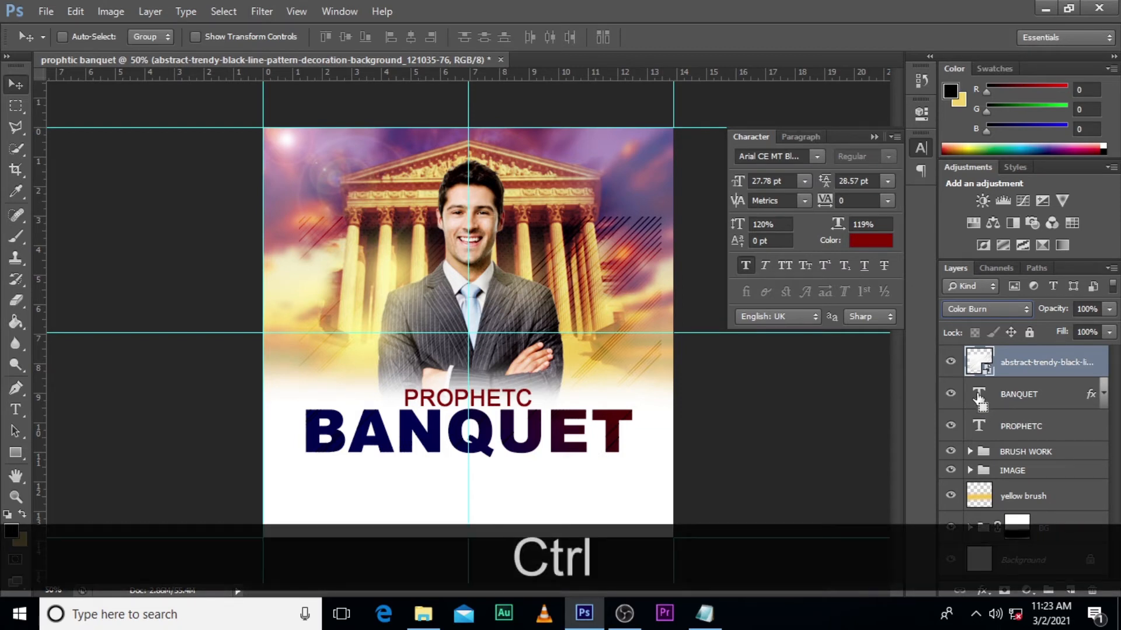
ctrl+click(981, 397)
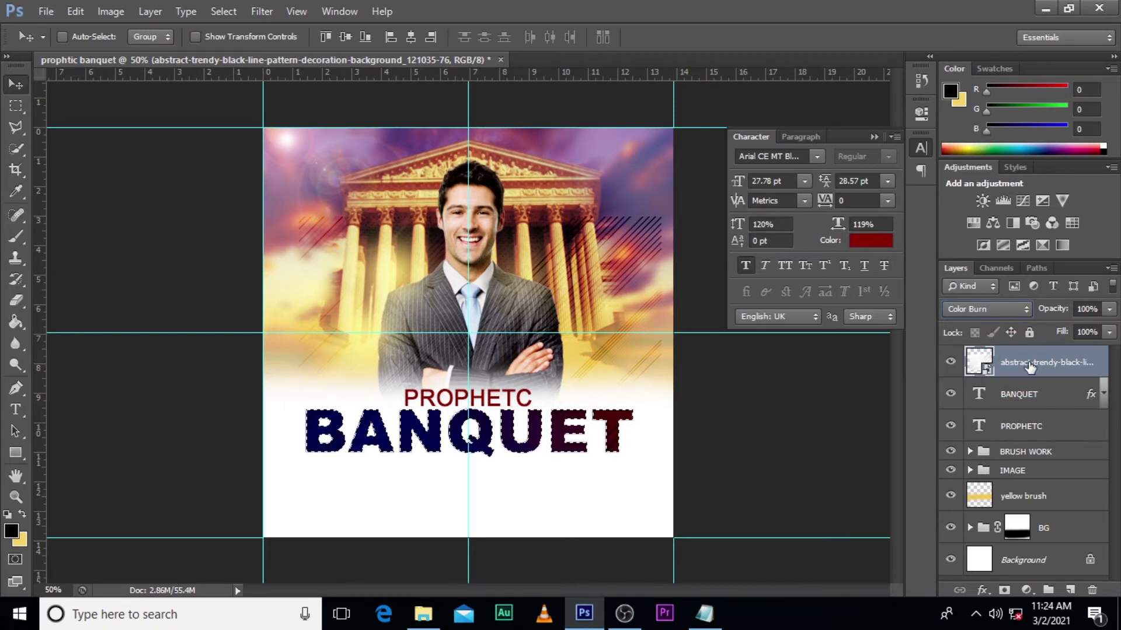
click(1003, 590)
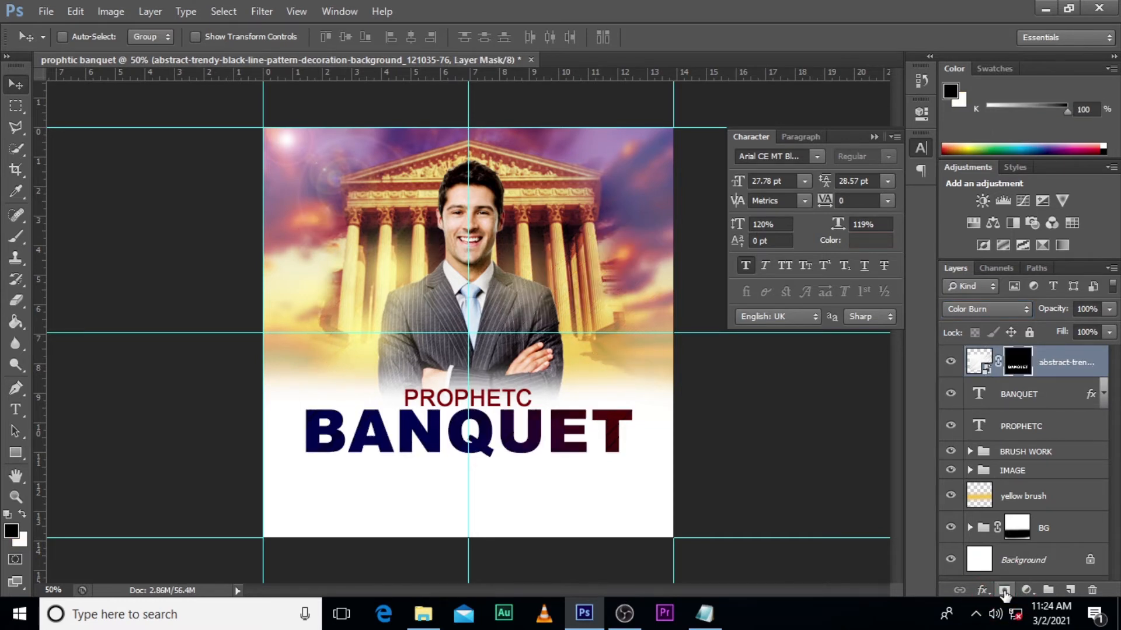
- Compare the BANQUET lettering with and without the masked line pattern by toggling that layer's visibility
click(951, 364)
click(952, 364)
click(952, 365)
click(952, 364)
click(952, 365)
click(952, 364)
click(952, 364)
click(952, 364)
click(952, 364)
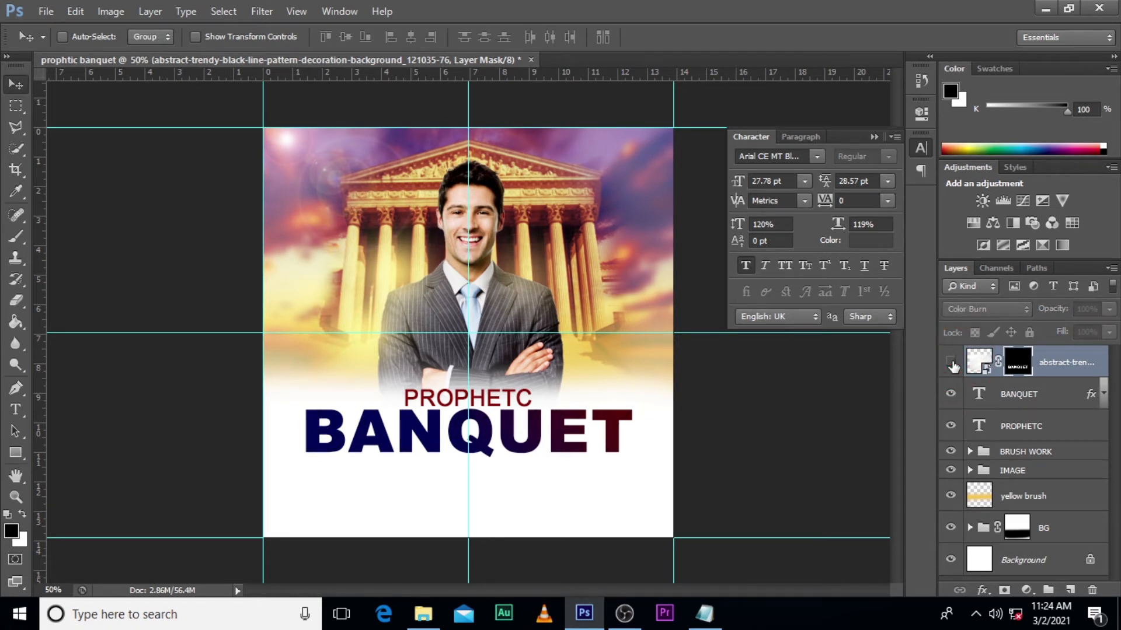
- Draw a wide rectangle shape about 708 by 52 px directly below BANQUET, above the line-pattern layer in the stack
click(979, 362)
click(15, 455)
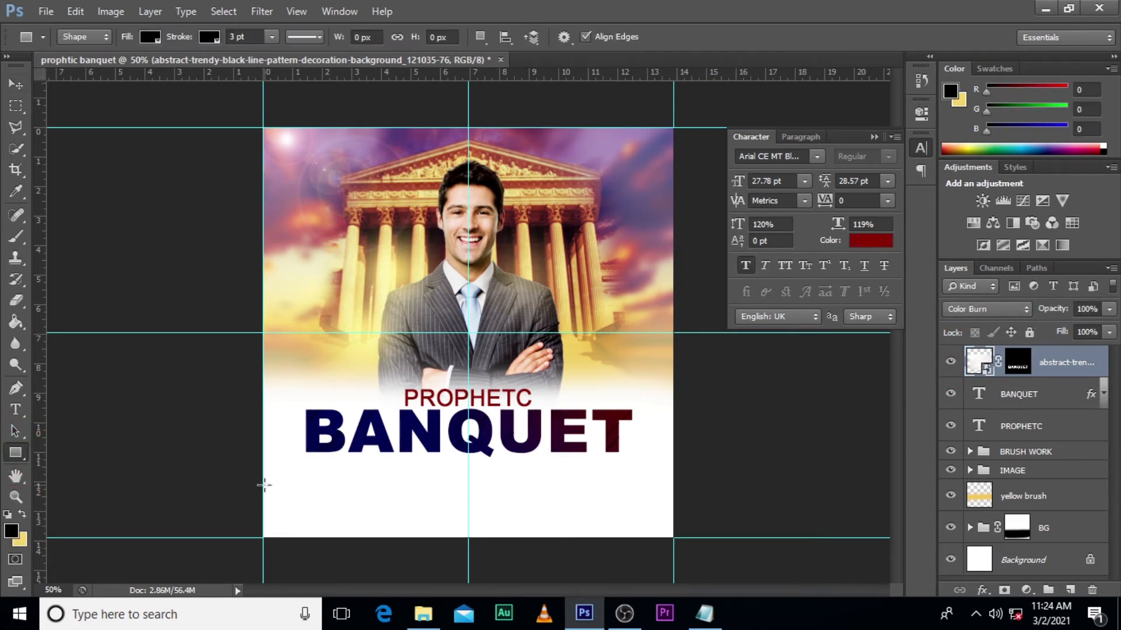
drag(309, 462, 602, 481)
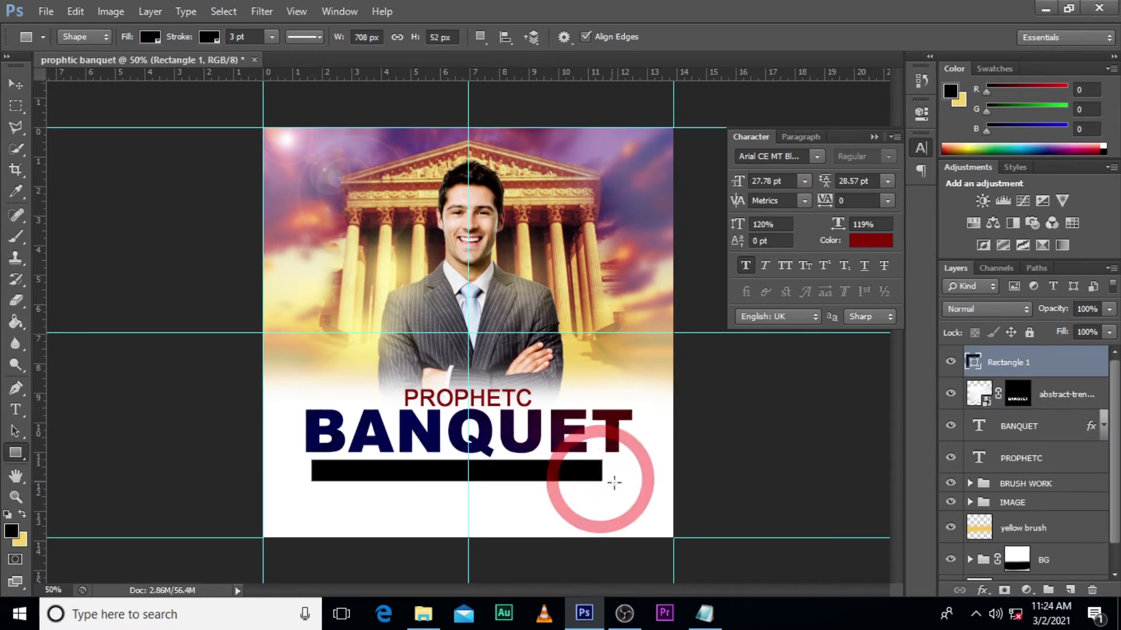
- Remove the rectangle's stroke and fill it with dark blue 000458, sampled from the B of BANQUET
click(208, 37)
click(150, 38)
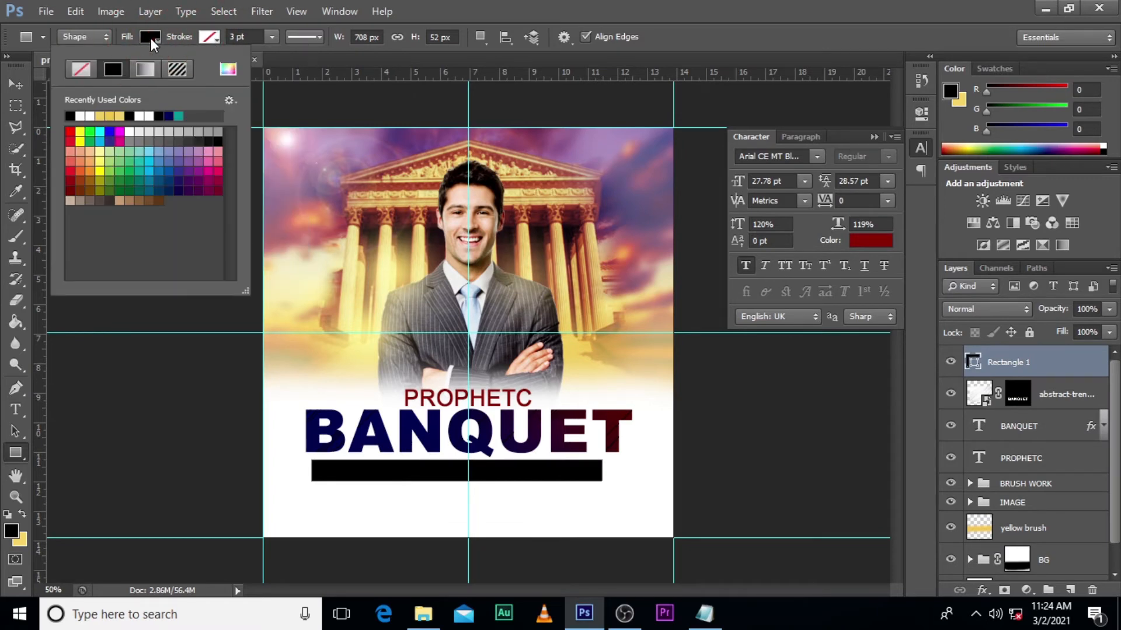
click(228, 69)
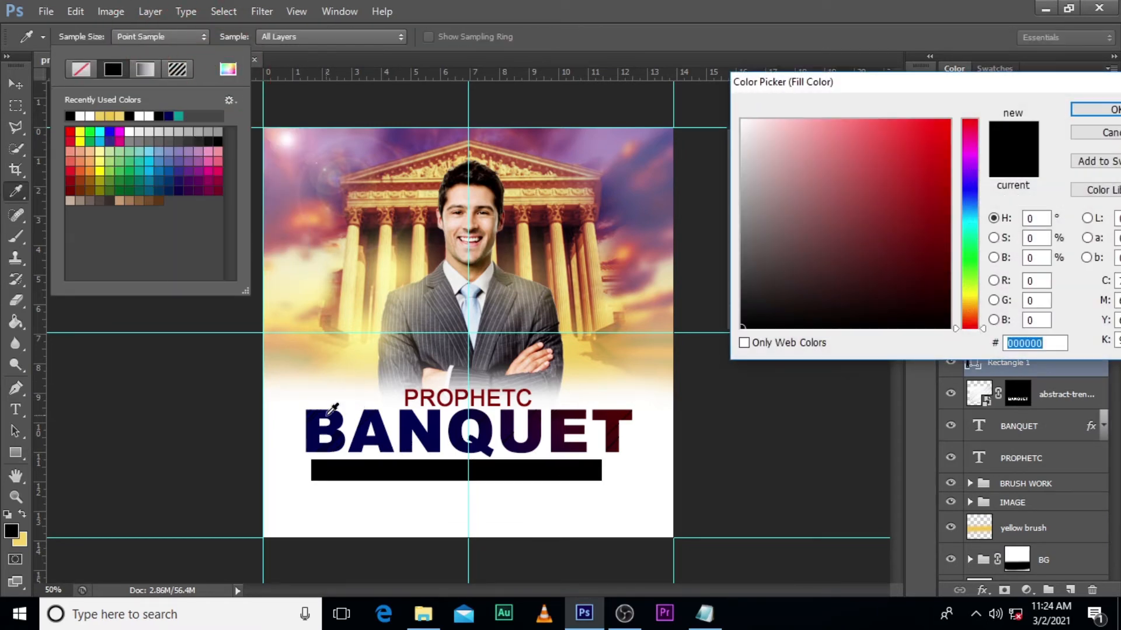
click(323, 412)
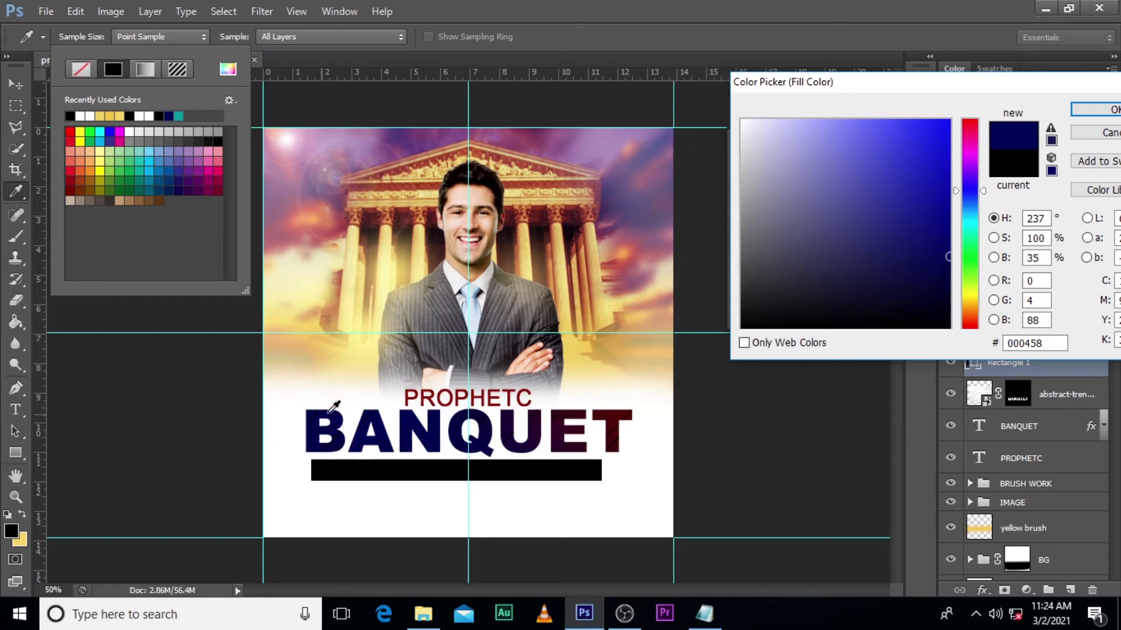
click(1089, 111)
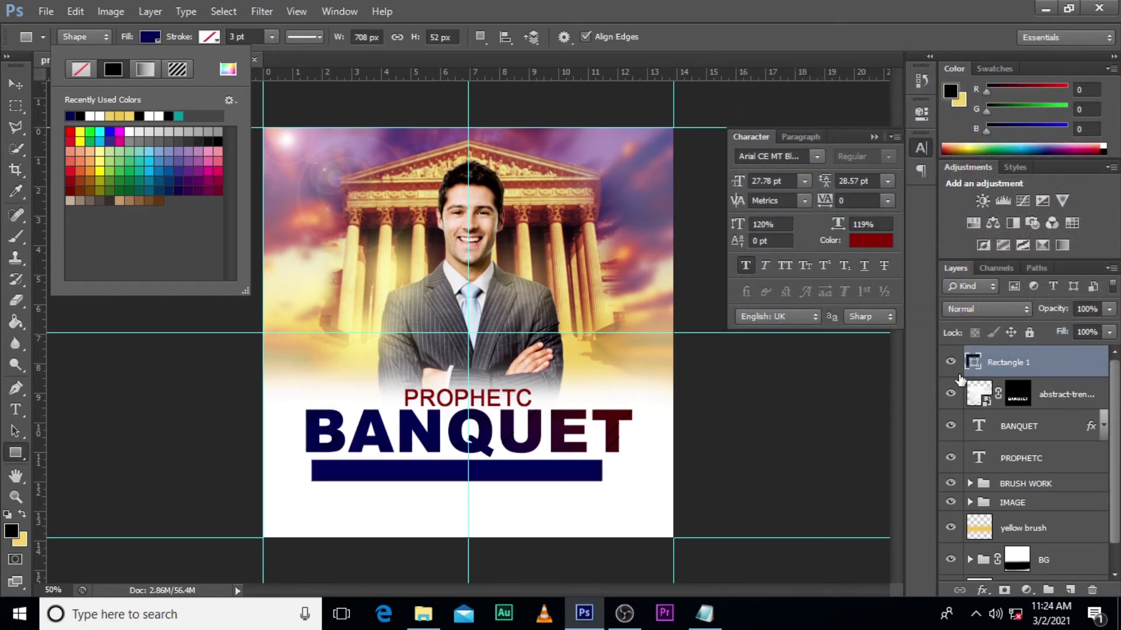
- Move the blue rectangle to X 500 px, Y 830 px, centring it on the vertical guide closer under BANQUET
key(ctrl+t)
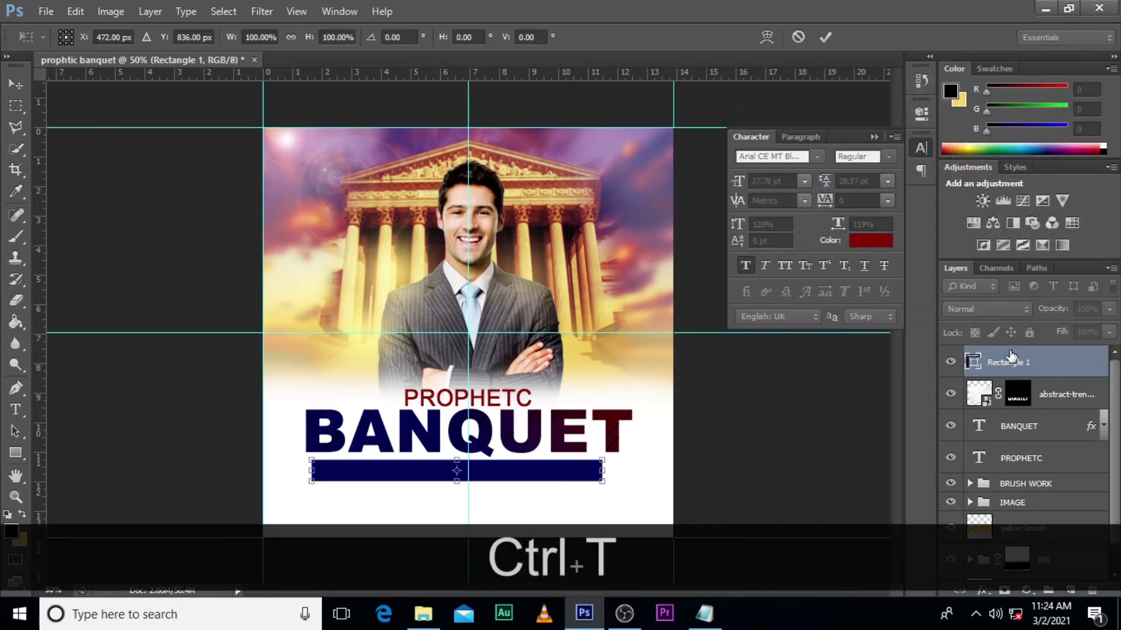
key(Right)
key(Right)
key(Right)
key(Right)
key(Right)
key(Right)
key(Right)
key(Right)
key(Right)
key(Right)
key(Right)
key(Right)
key(Right)
key(Right)
key(Right)
key(Right)
key(Right)
key(Right)
key(Right)
key(Right)
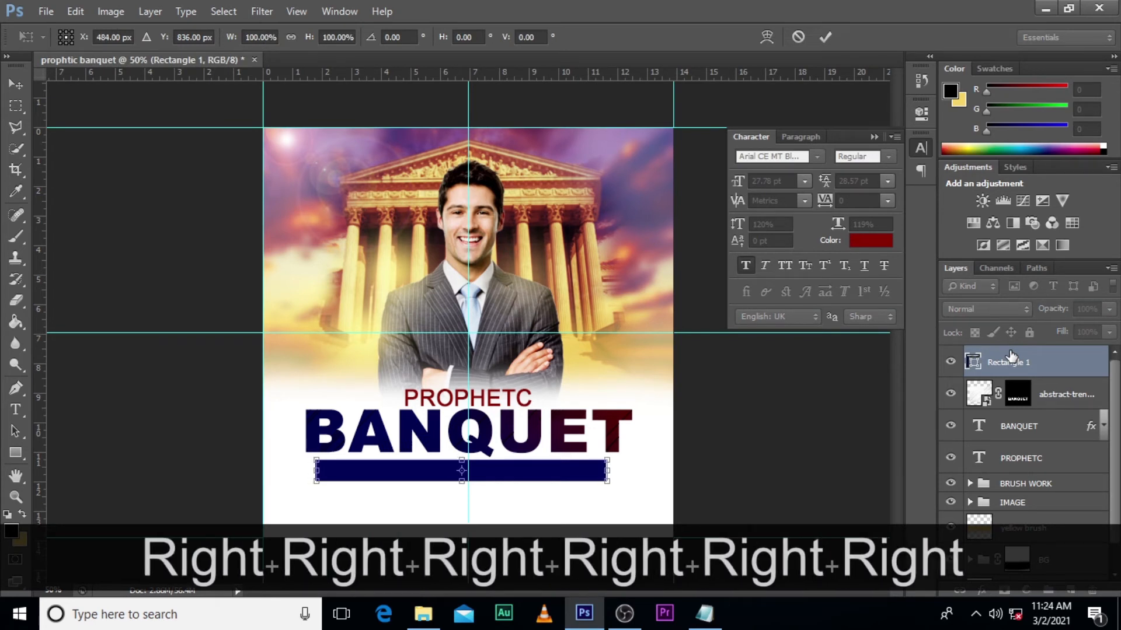
key(Right)
key(Right)
key(Right)
key(Right)
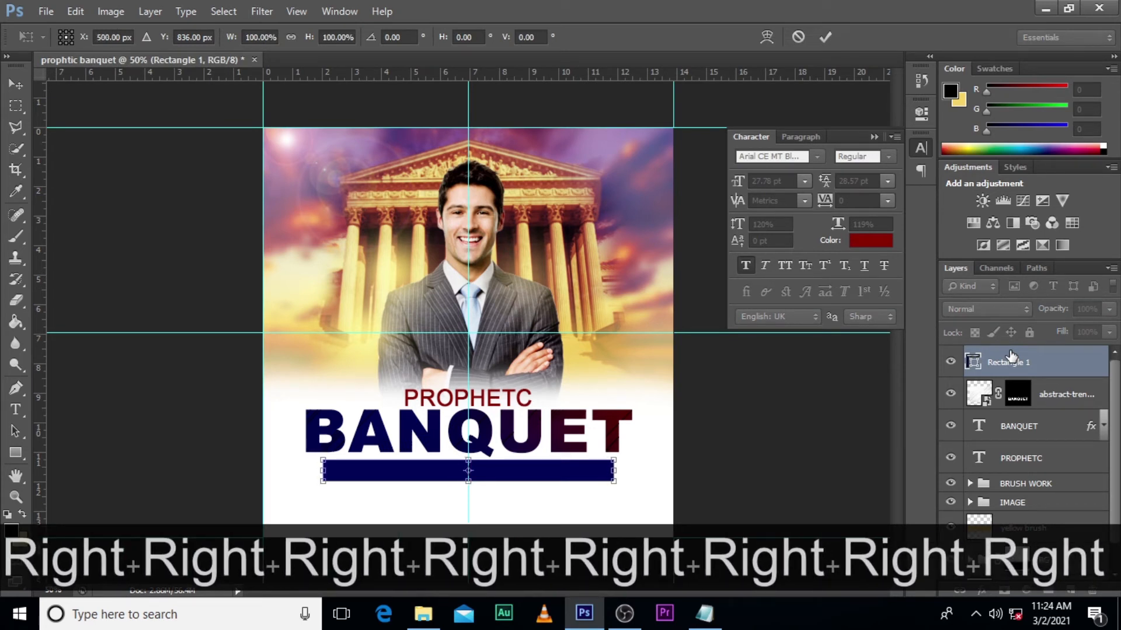
key(Up)
key(Up)
key(Up)
key(Up)
key(Up)
key(Up)
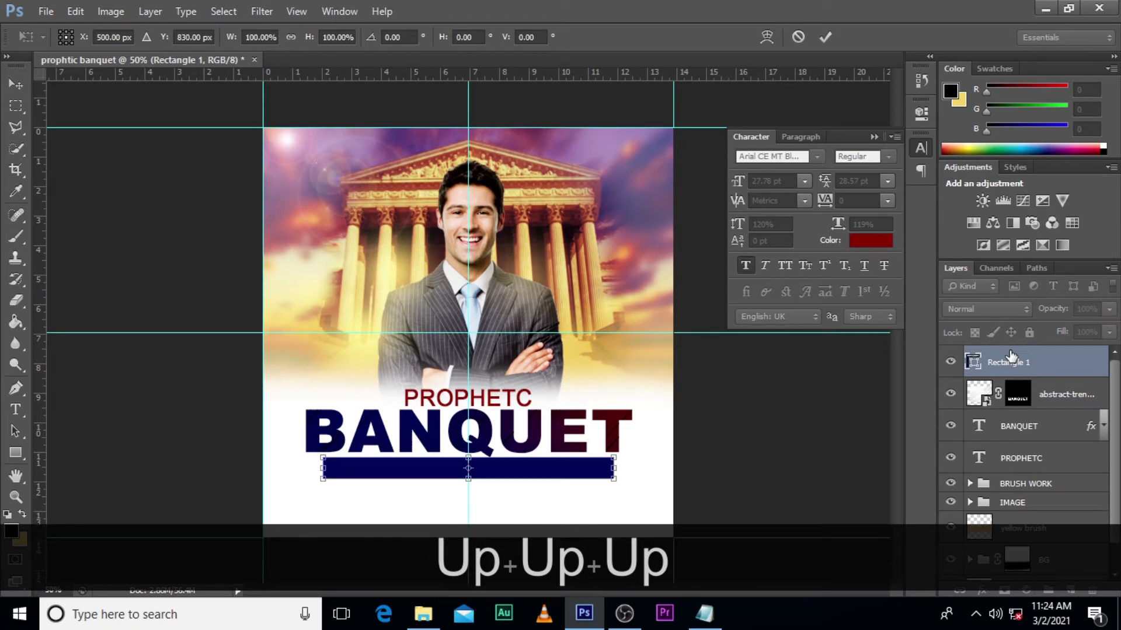
key(Return)
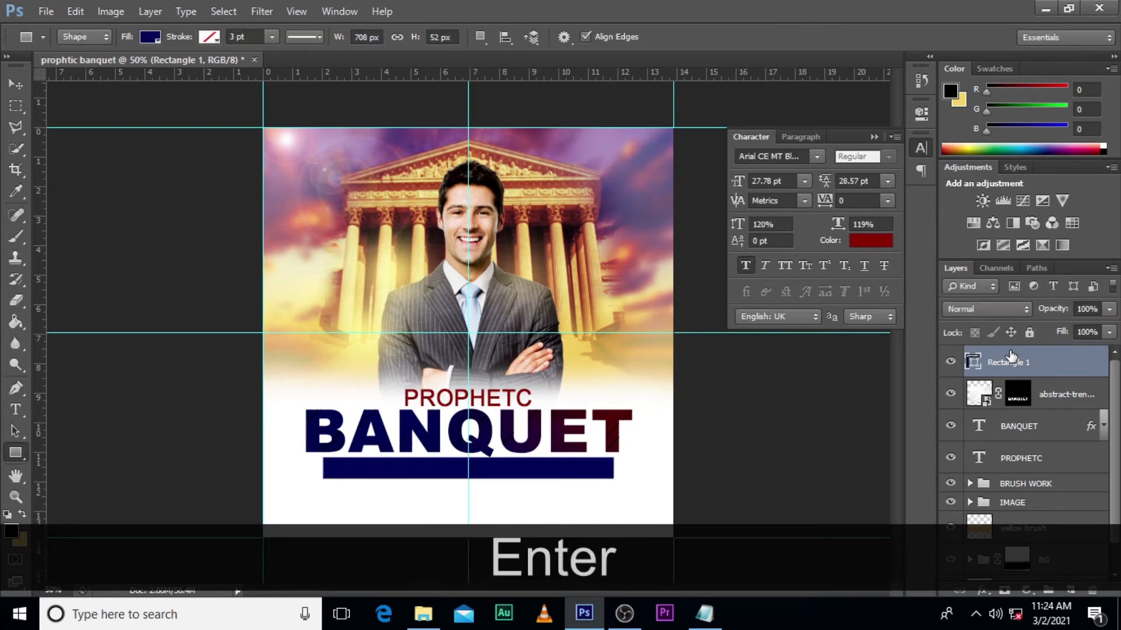
- Check the horizontal centring of the BANQUET and PROPHETC layers against the vertical guide with Free Transform
click(1017, 429)
key(ctrl+t)
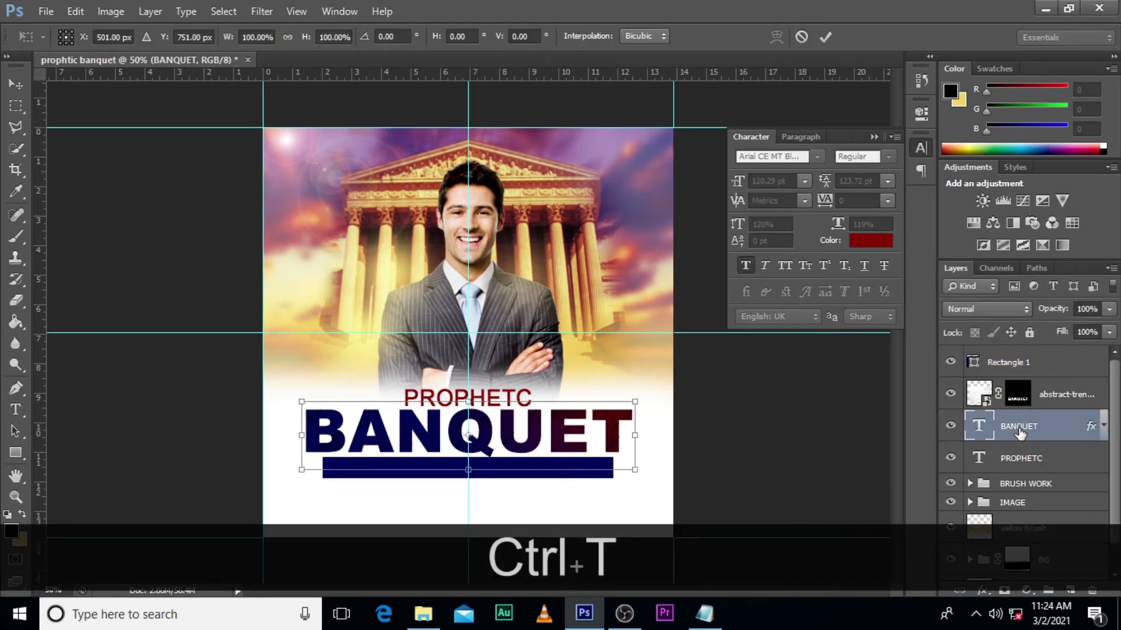
key(Return)
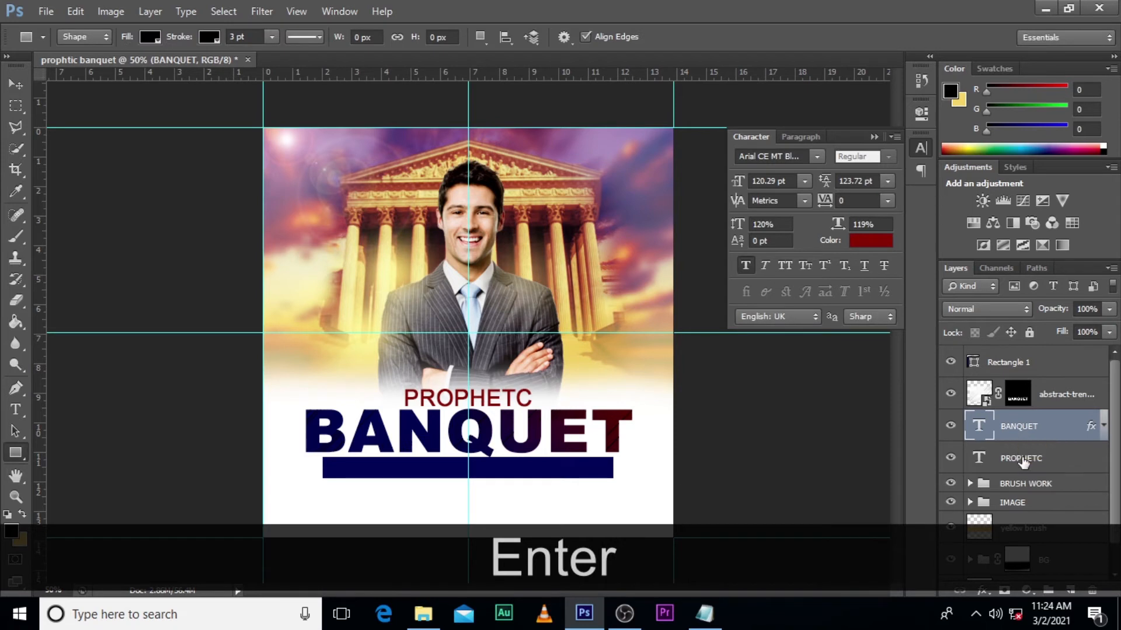
click(1021, 459)
key(ctrl+t)
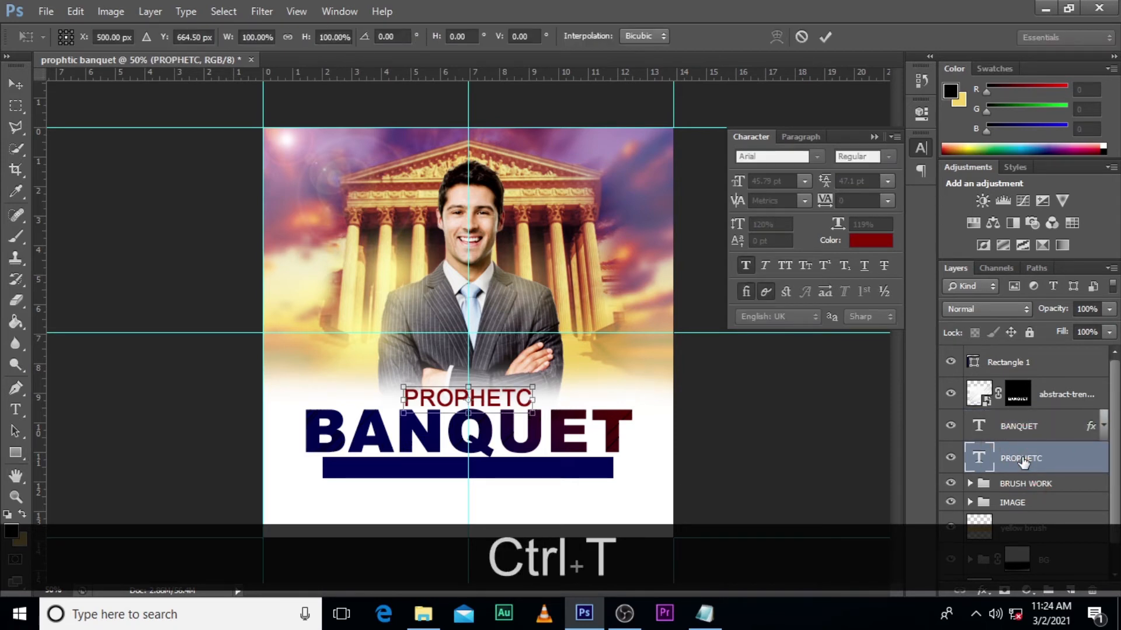
key(Return)
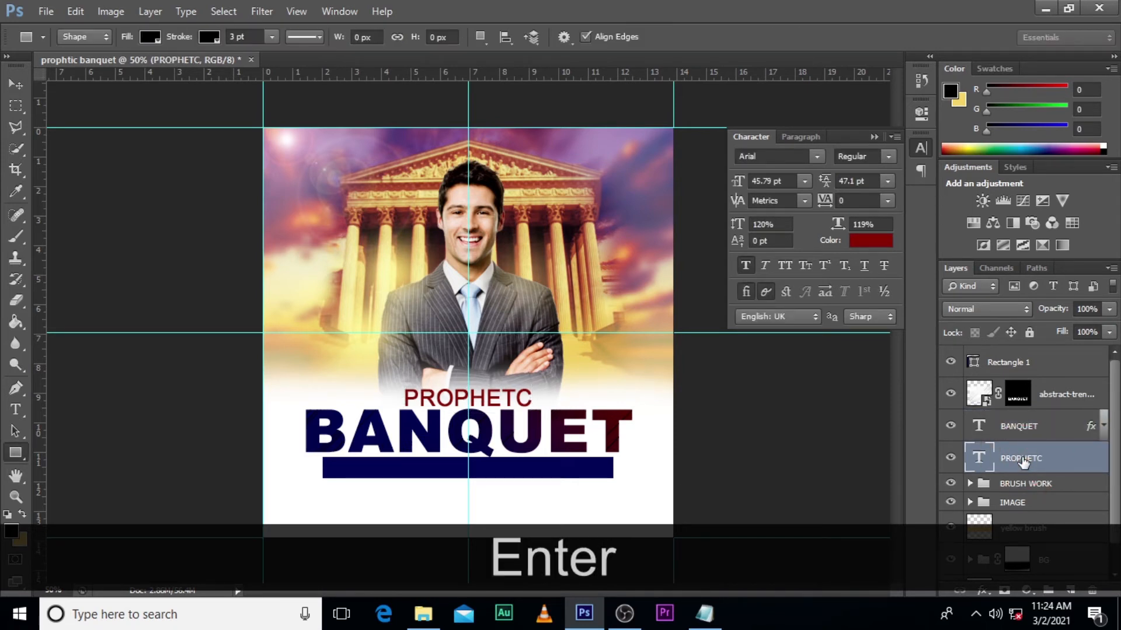
- Nudge the IMAGE group left with Free Transform to centre the speaker on the vertical guide
click(1014, 503)
key(ctrl+t)
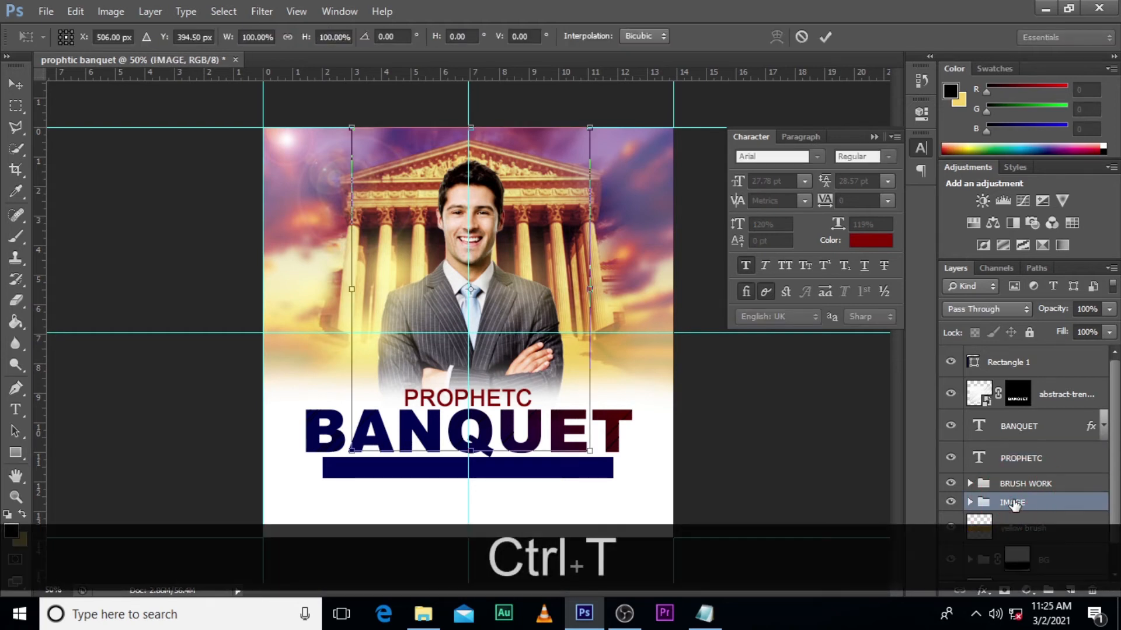
key(Left)
key(Left)
key(Left)
key(Left)
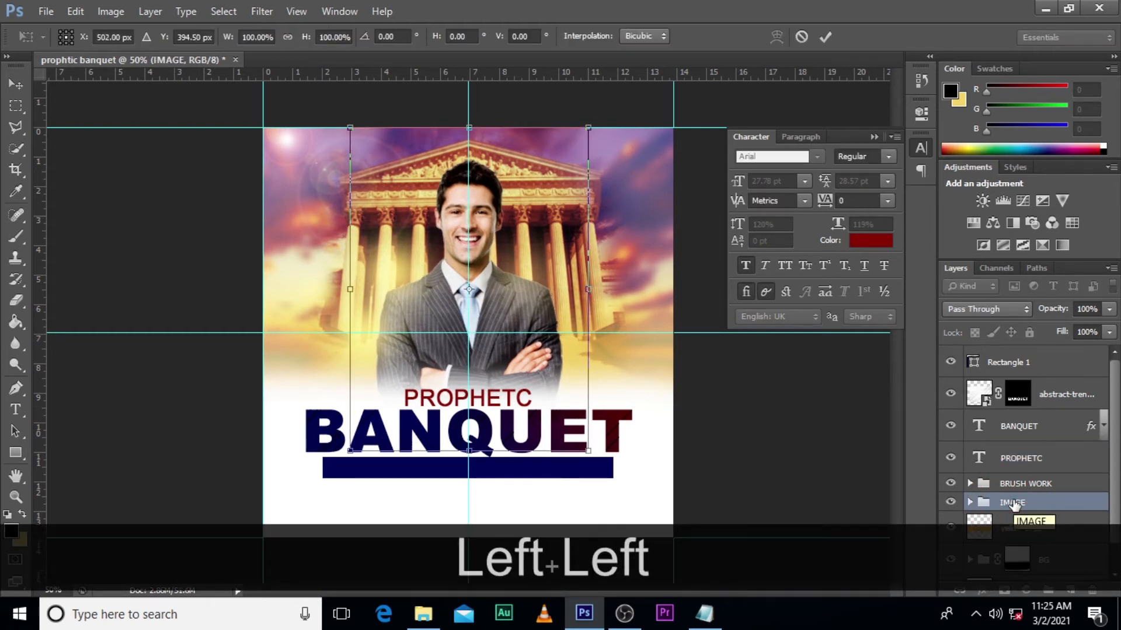
key(Left)
key(Left)
key(Return)
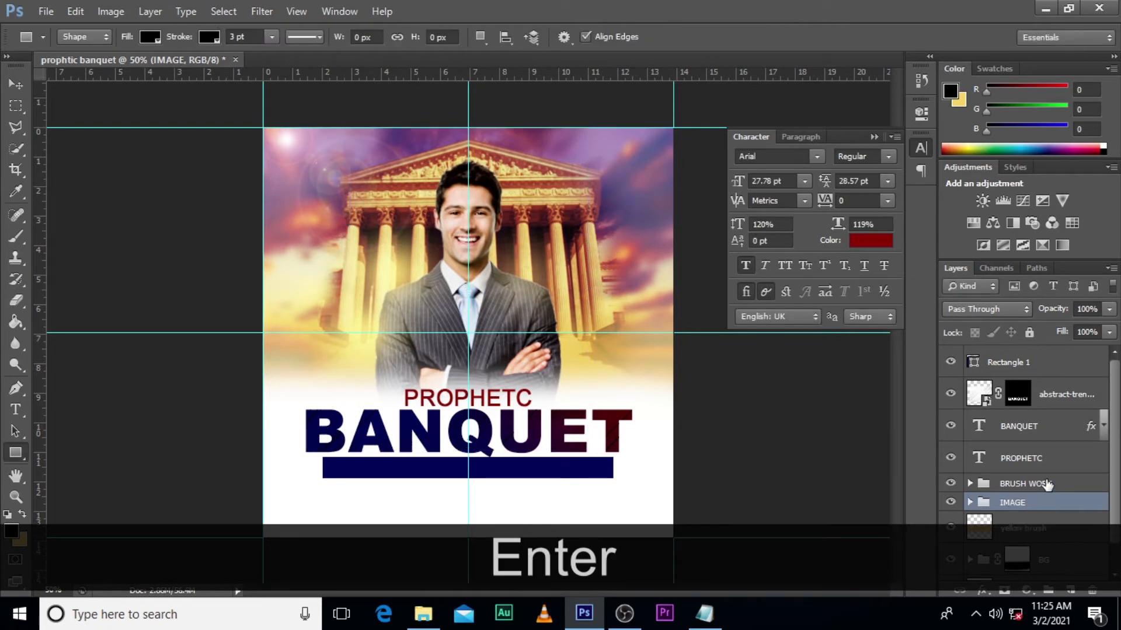
- Copy "WITH PROPHET YOUR FULL NAME HERE" from the Notepad file and add it as a text layer below the blue bar
click(1012, 363)
click(705, 610)
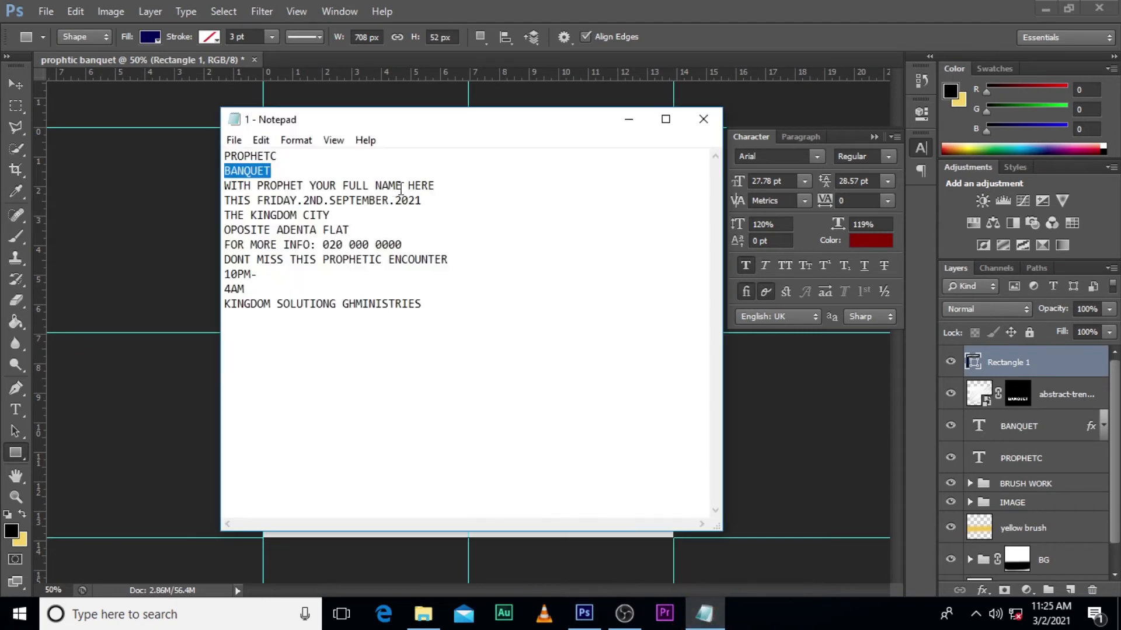
drag(450, 185, 213, 187)
key(ctrl+c)
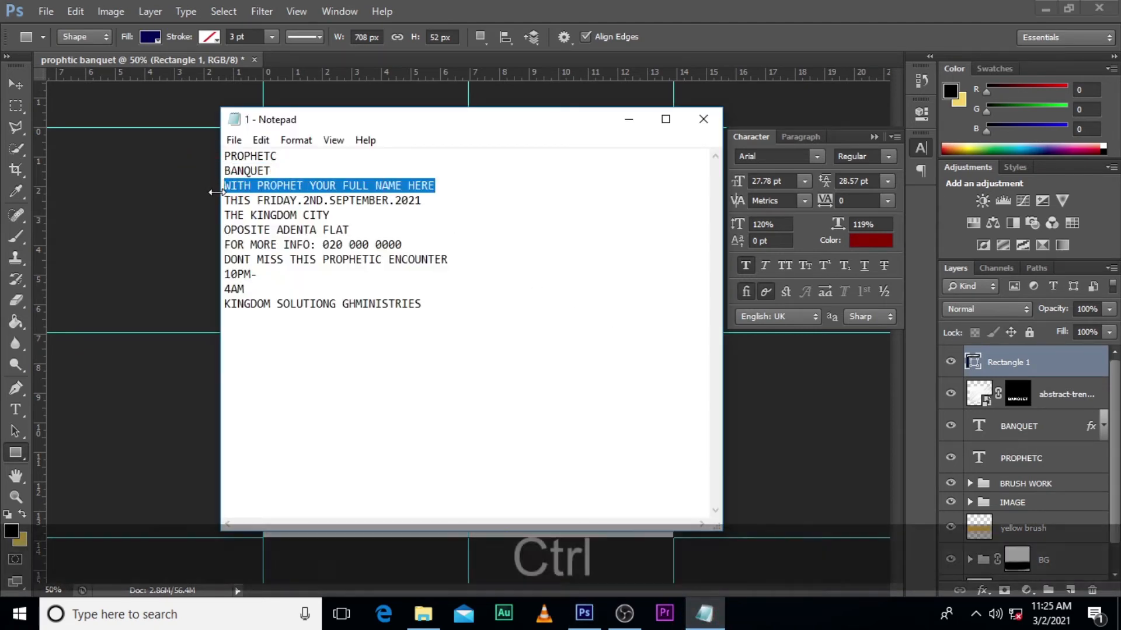
click(480, 4)
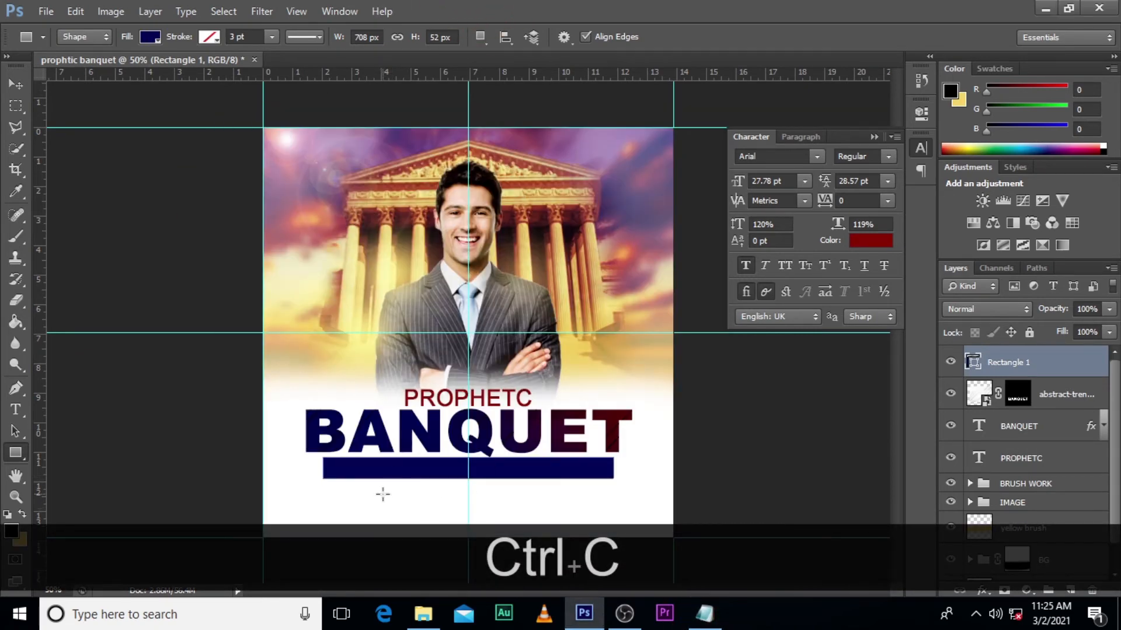
key(t)
click(365, 511)
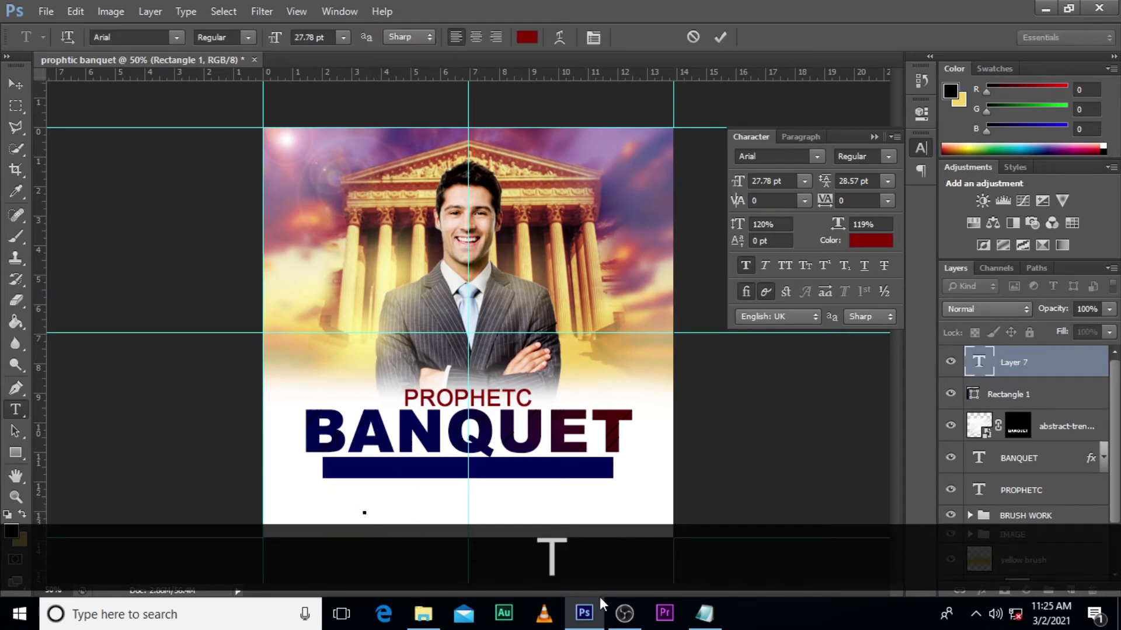
key(ctrl+v)
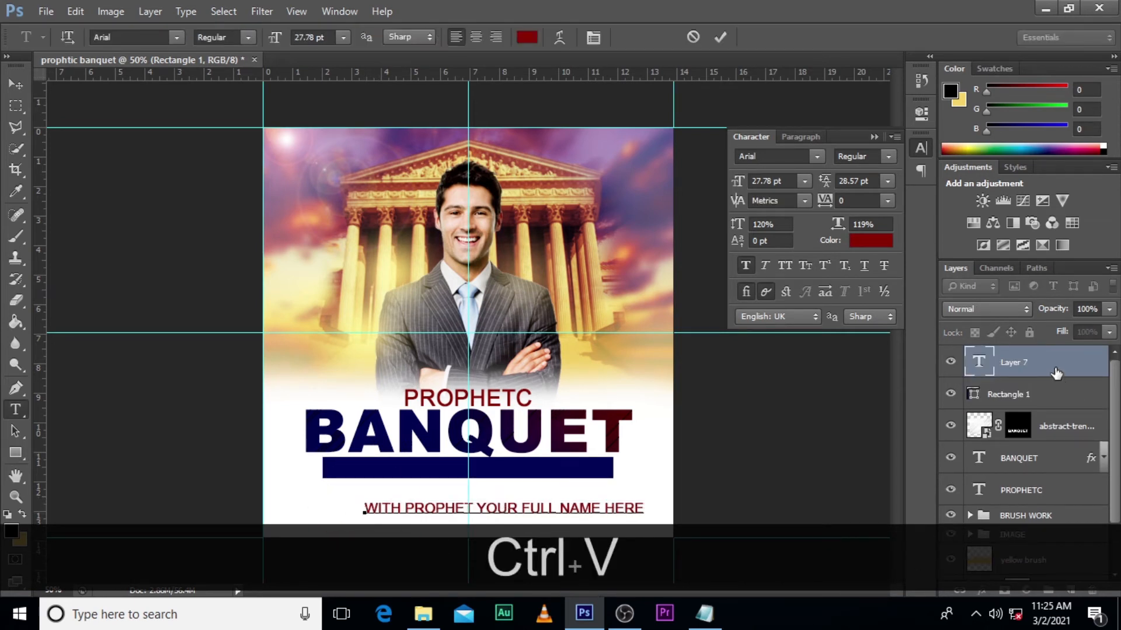
click(1057, 373)
- Move the WITH PROPHET YOUR FULL NAME HERE text onto the blue bar, nudge it left and make it faux italic
key(v)
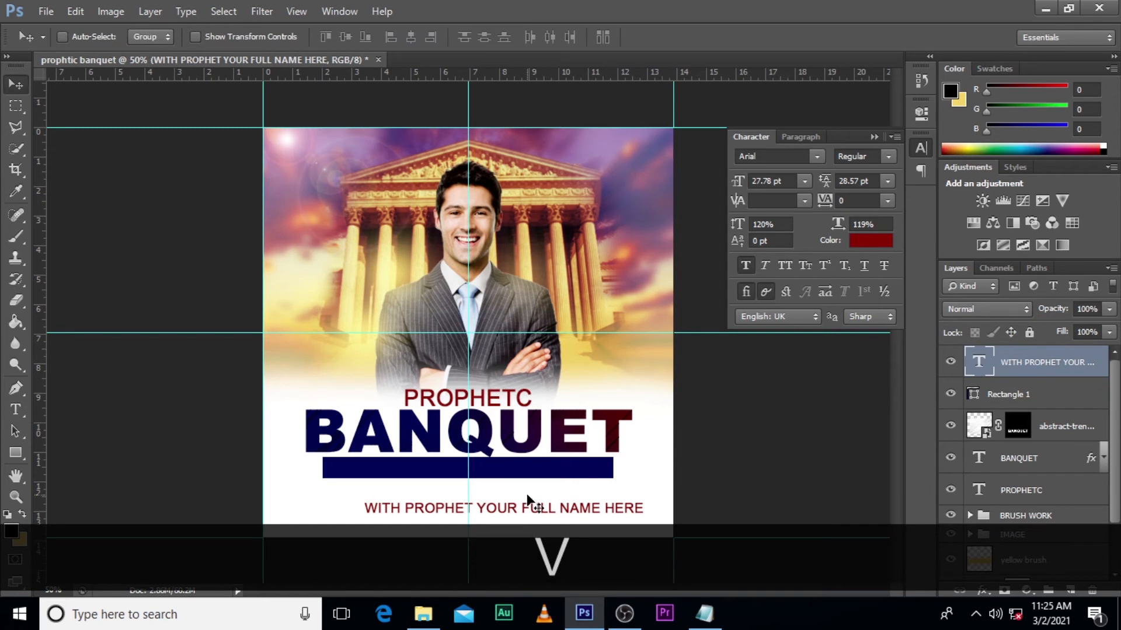
drag(522, 499, 492, 458)
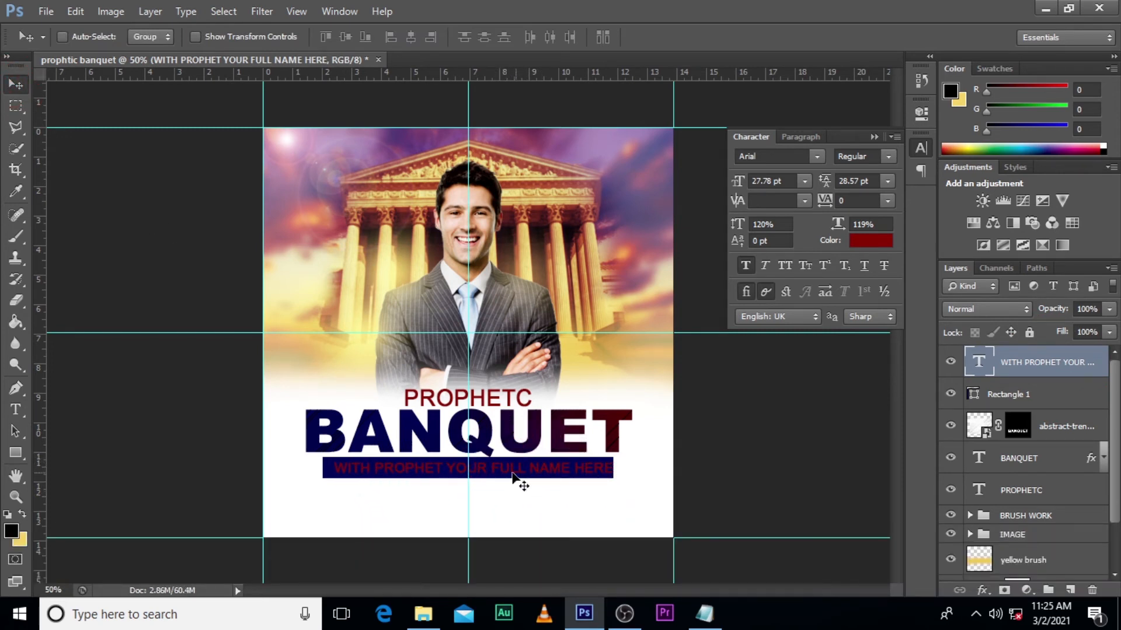
key(Left)
key(Left)
key(Left)
click(762, 263)
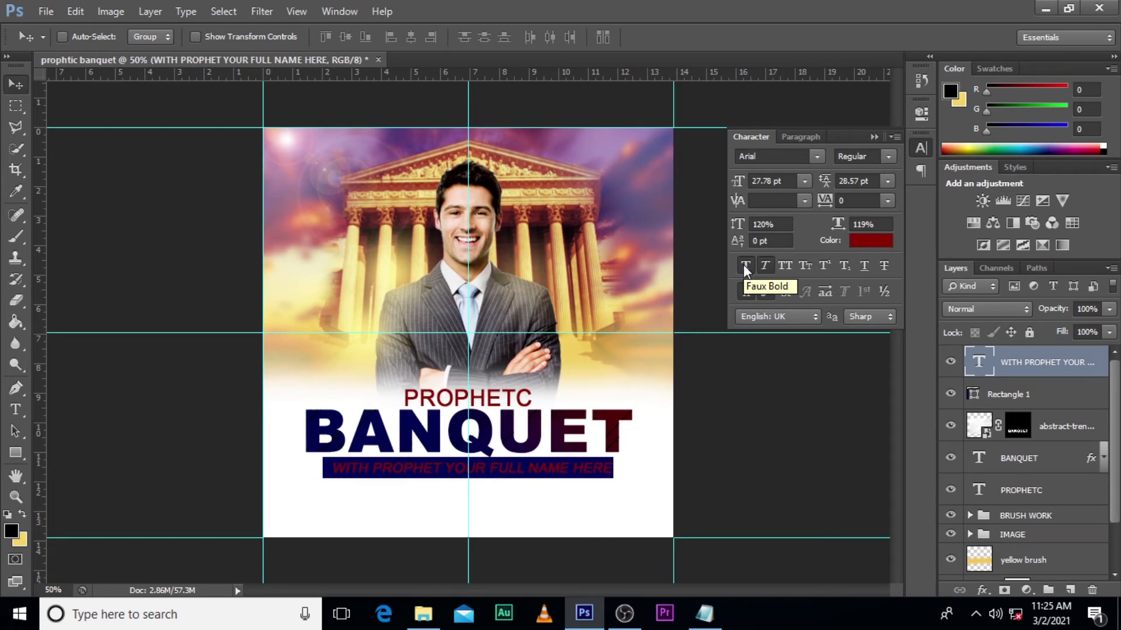
- Remove faux bold from the WITH PROPHET YOUR FULL NAME HERE text and colour it white (ffffff)
click(744, 265)
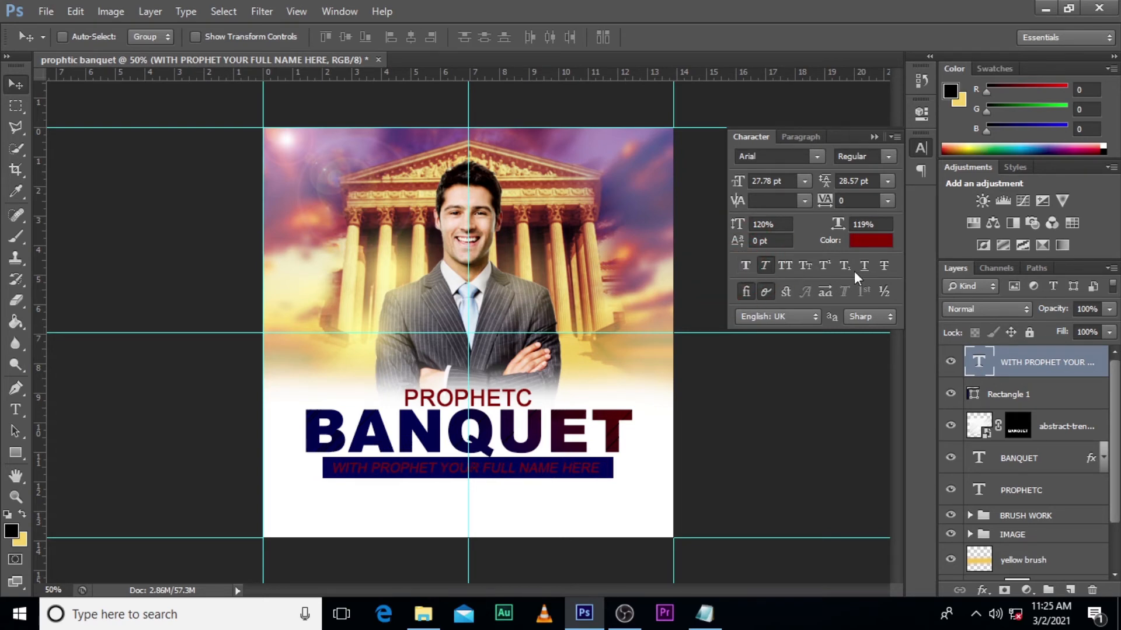
click(870, 240)
drag(775, 190, 726, 95)
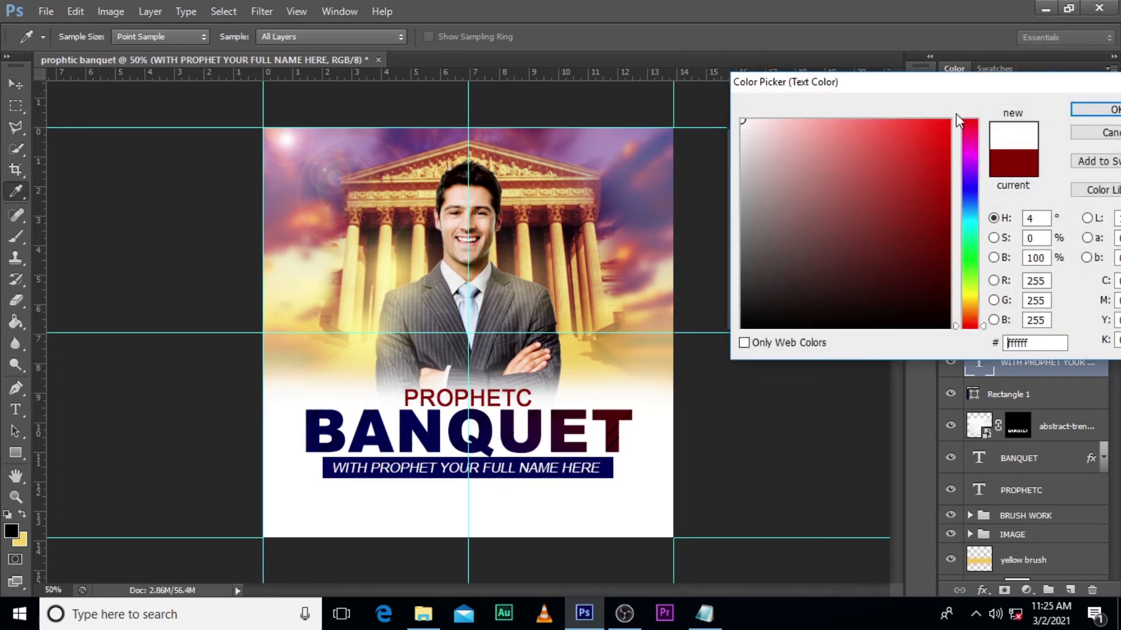
click(1094, 109)
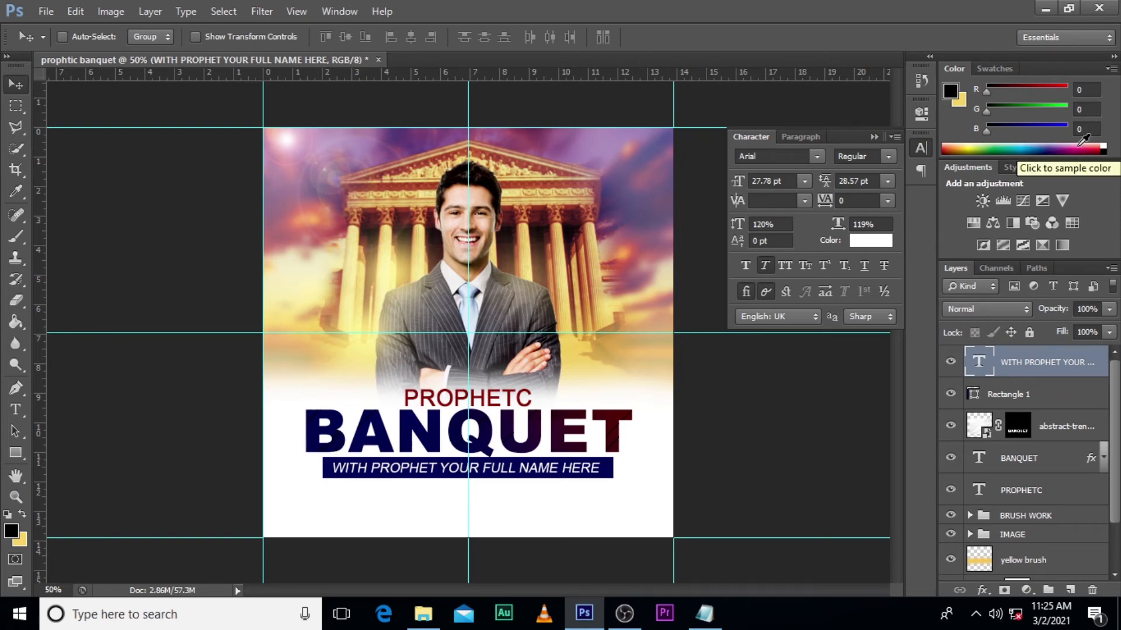
click(816, 156)
click(817, 156)
- Nudge the WITH PROPHET YOUR FULL NAME HERE text right to the vertical guide with Free Transform and check the blue bar's centring
key(ctrl+t)
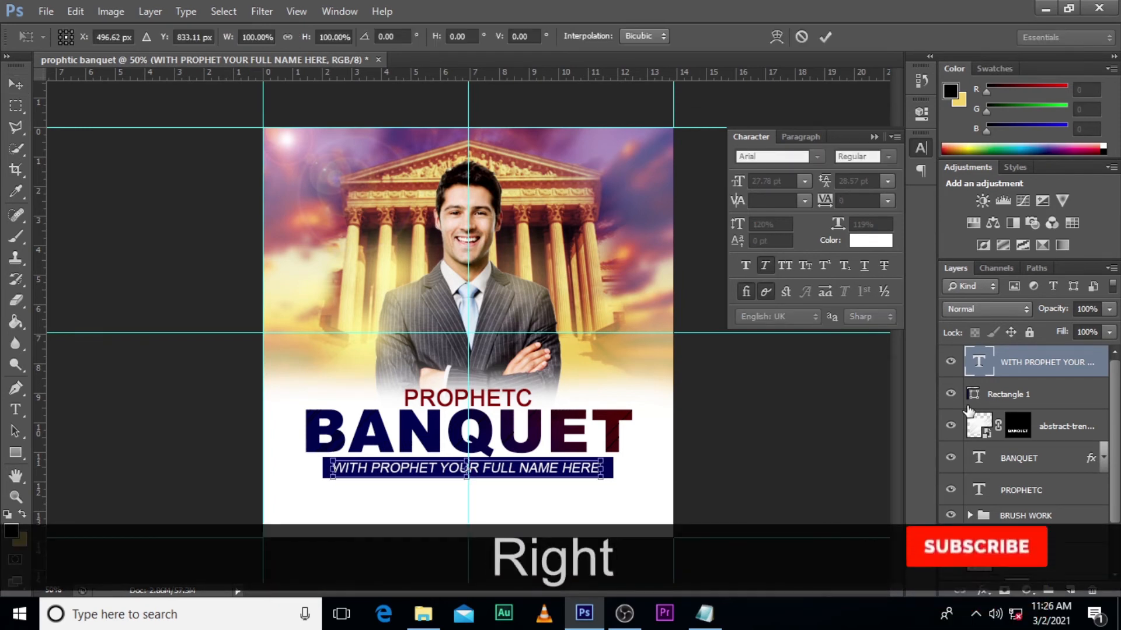
key(Right)
key(Right)
key(Right)
key(Return)
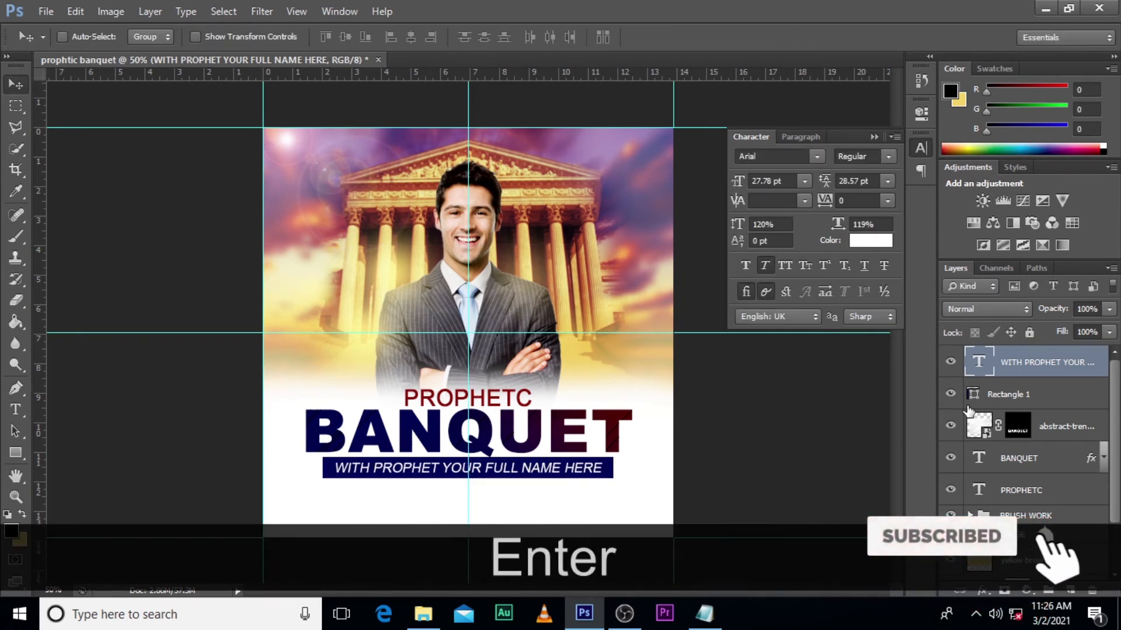
click(1017, 394)
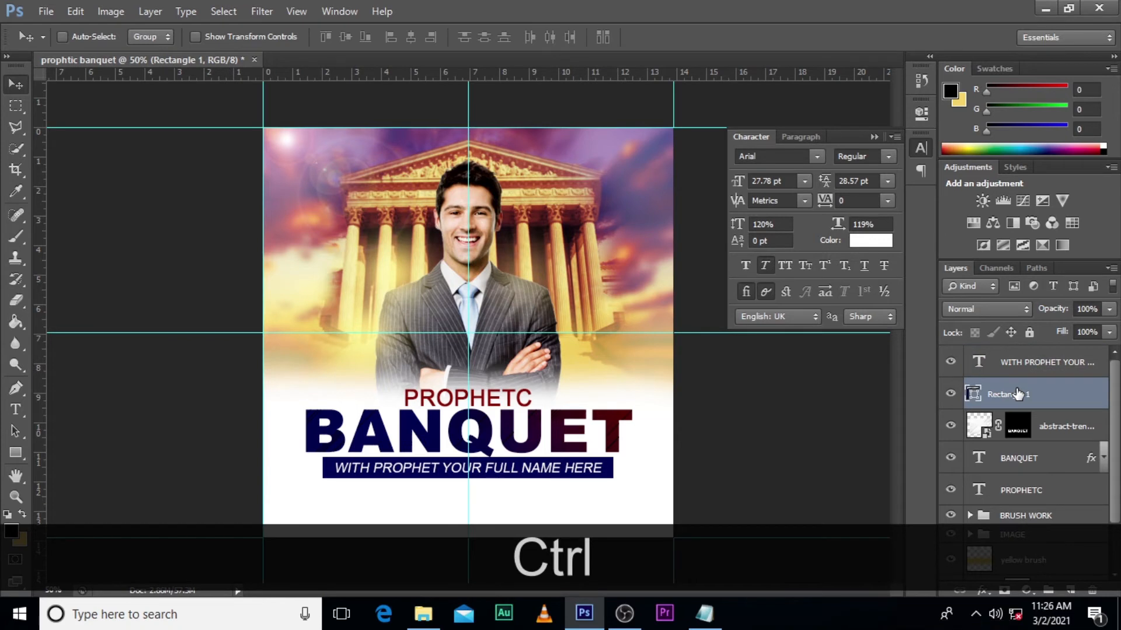
key(ctrl+t)
key(Return)
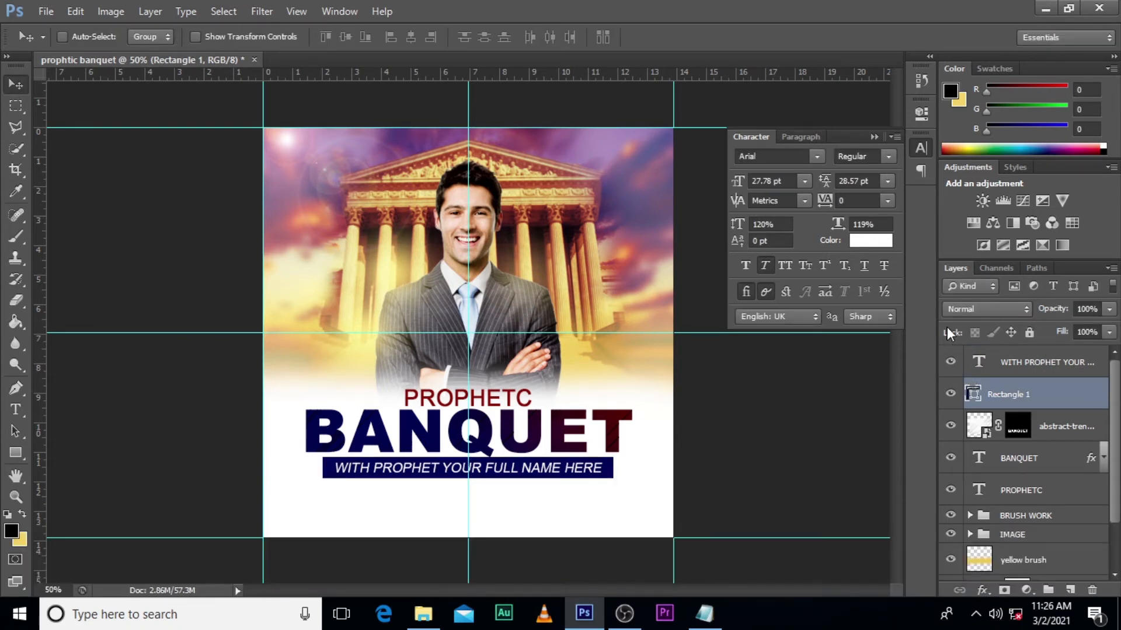
click(921, 148)
- Group the layers from WITH PROPHET YOUR FULL NAME HERE down to PROPHETC, name the group THEME and check its contents by toggling visibility
click(1036, 362)
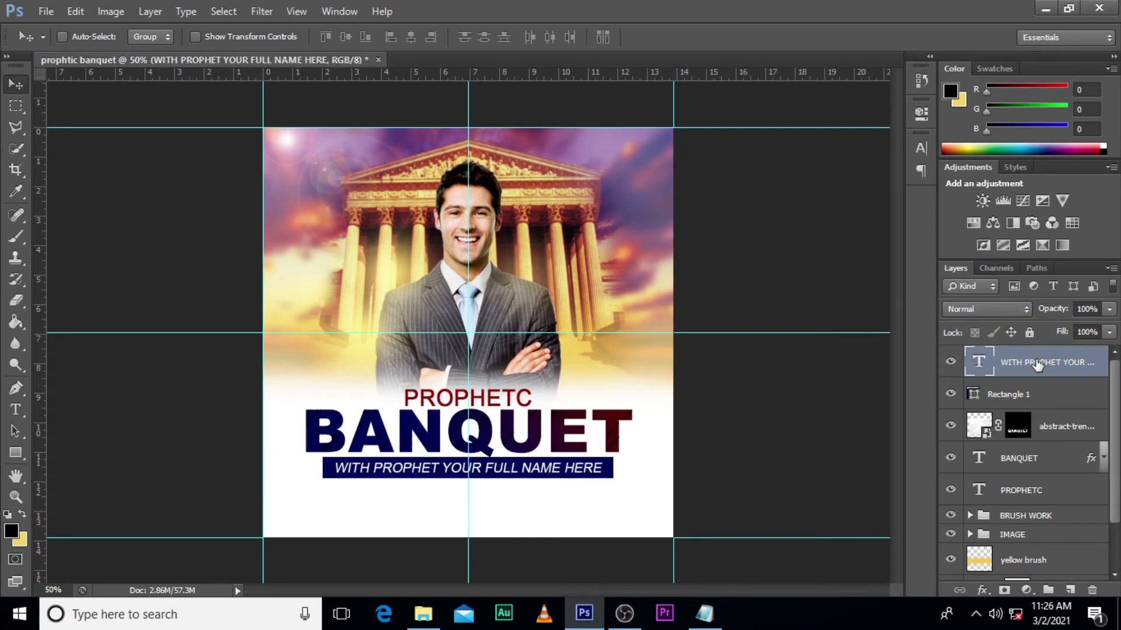
shift+click(1011, 493)
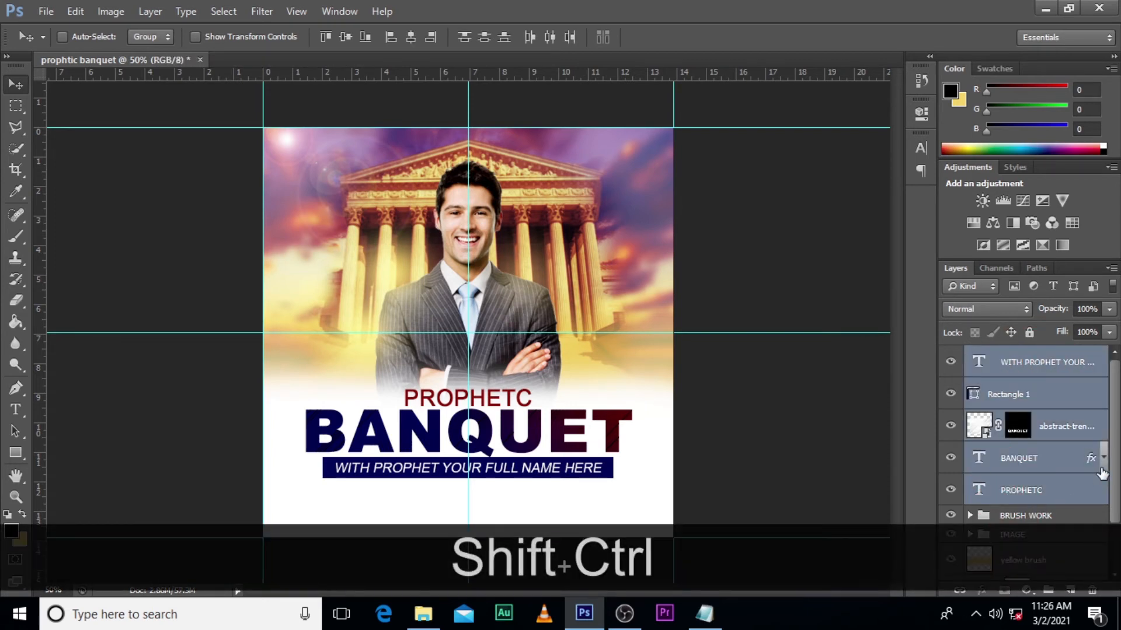
key(ctrl+shift+g)
double_click(1013, 356)
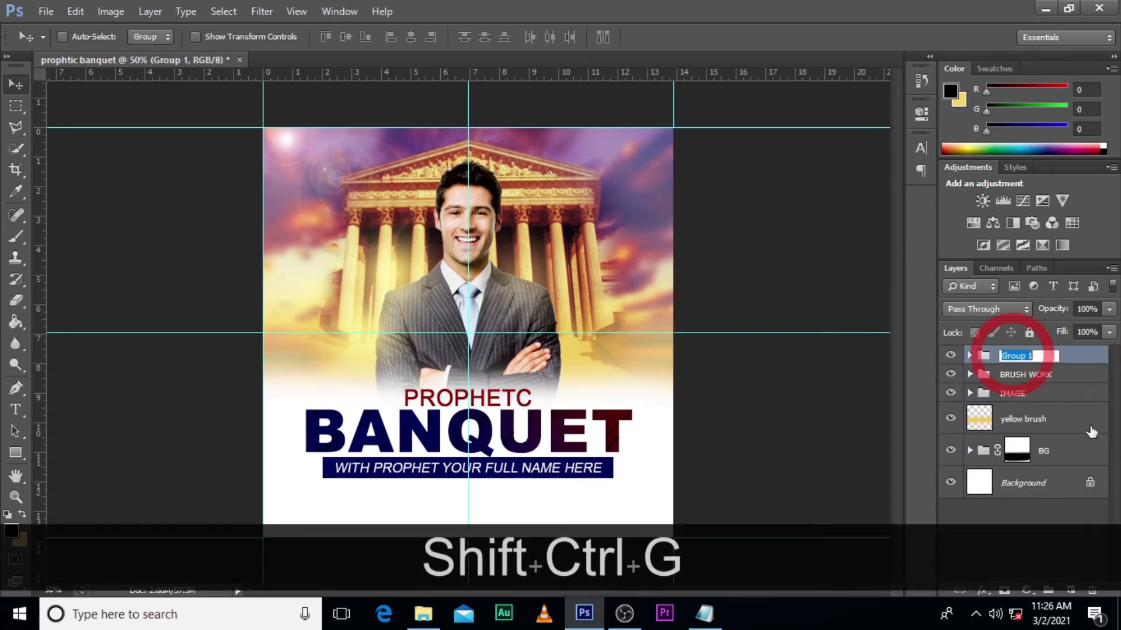
key(Caps_Lock)
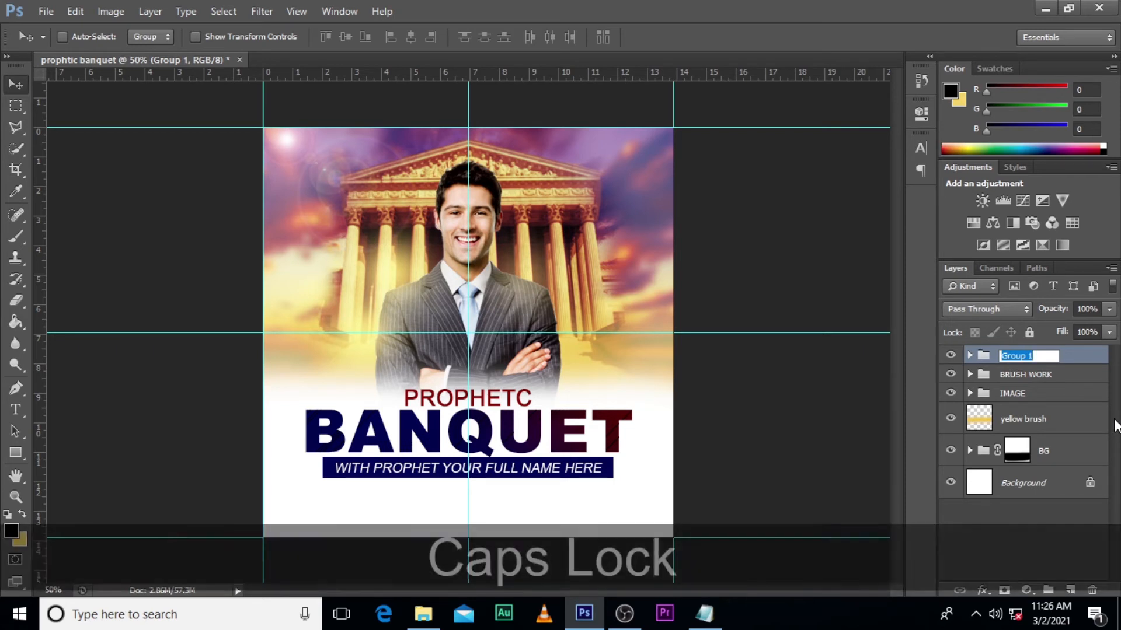
text(THEME)
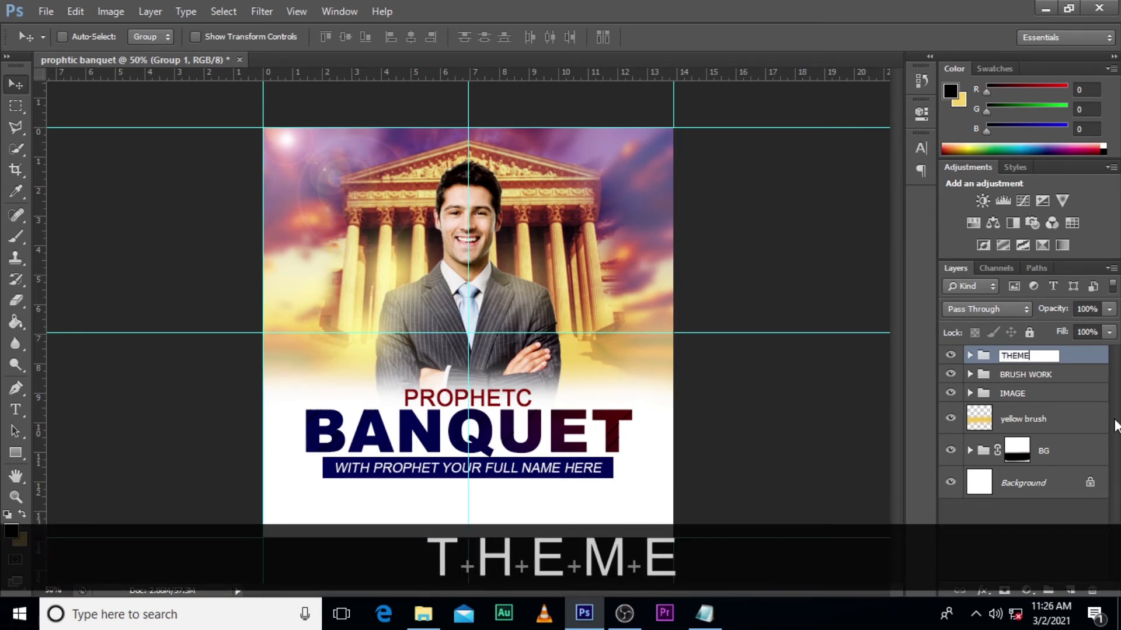
key(Return)
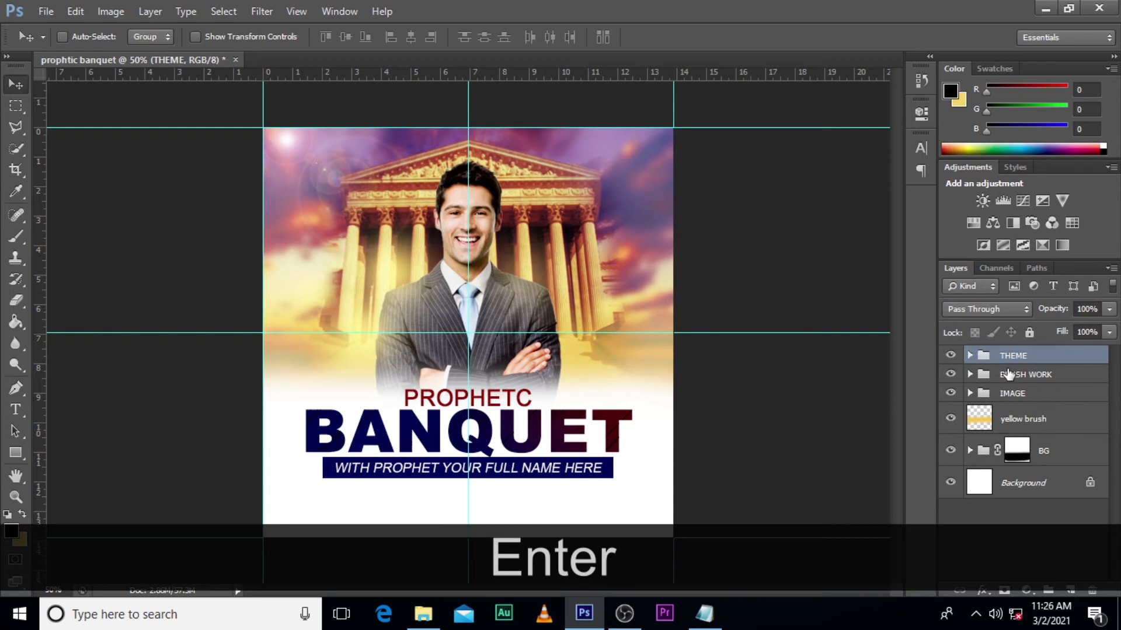
click(946, 357)
click(946, 358)
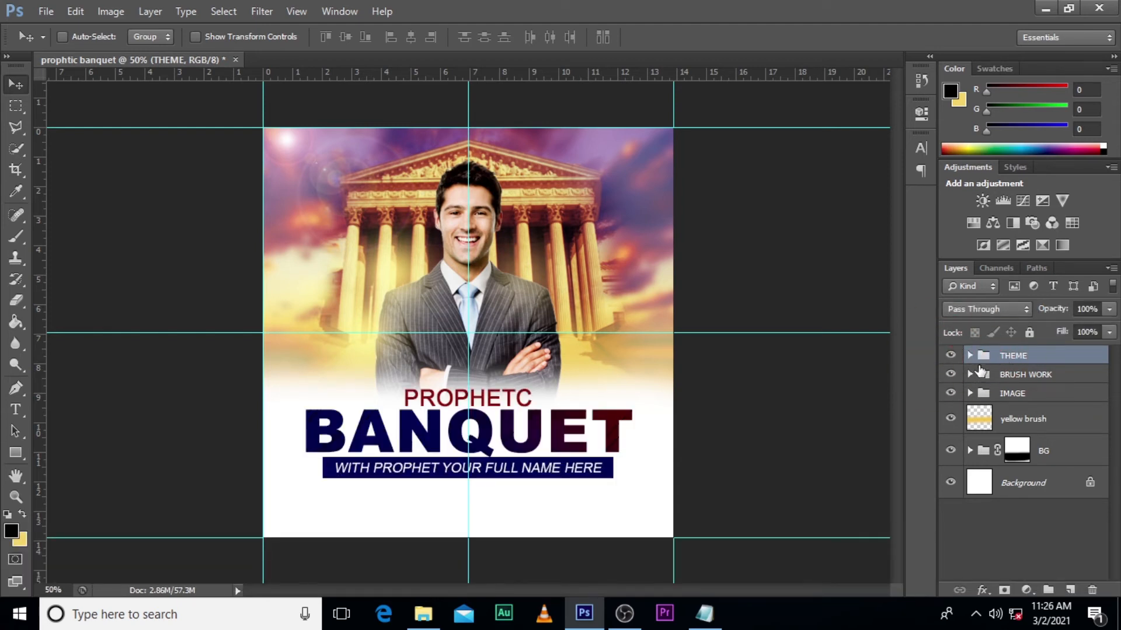
- Draw a thin horizontal rectangle about 772 px wide and 4 px high near the flyer's bottom edge
key(ctrl+equal)
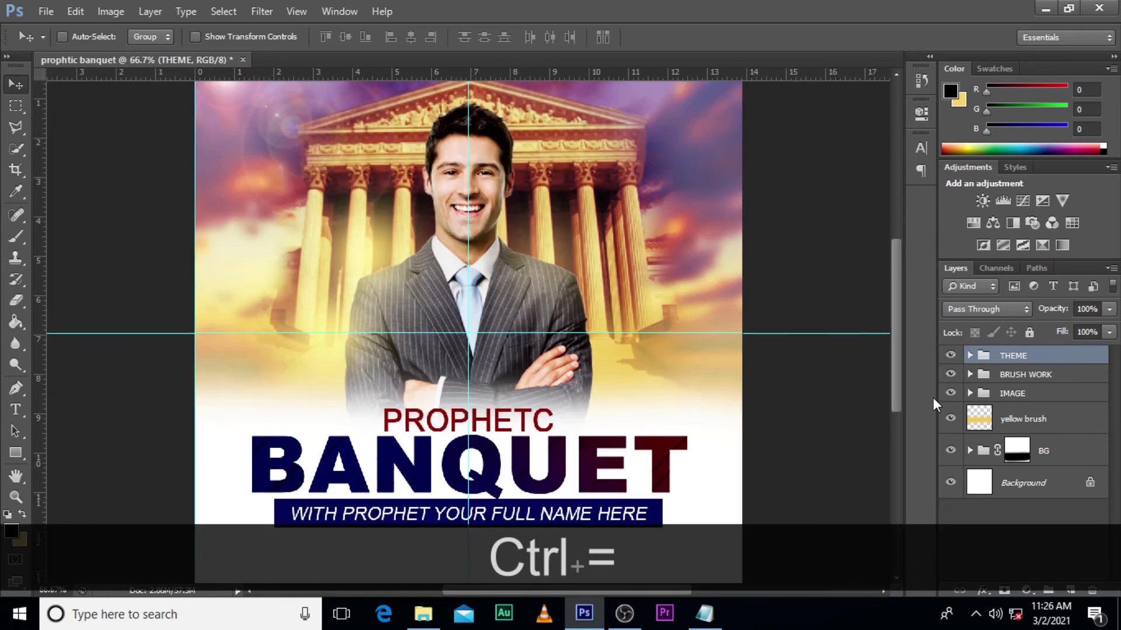
scroll(715, 326, down, 3)
scroll(716, 326, down, 1)
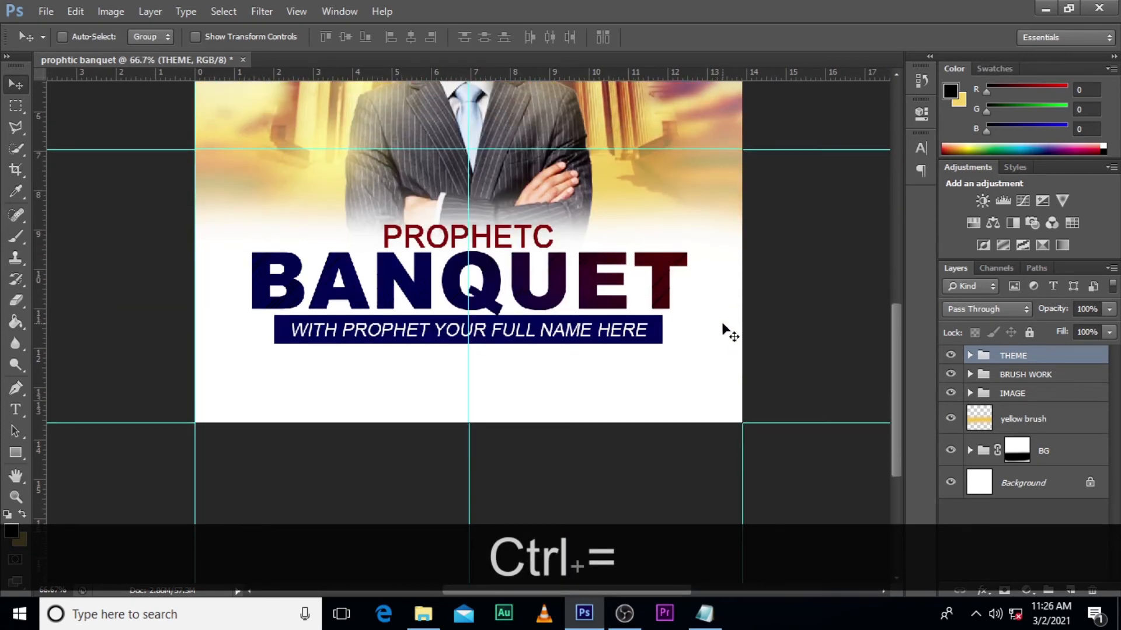
click(16, 453)
drag(258, 409, 680, 409)
- Copy "THIS FRIDAY.2ND.SEPTEMBER.2021" from the Notepad file and add it as a text layer below the blue bar
click(704, 613)
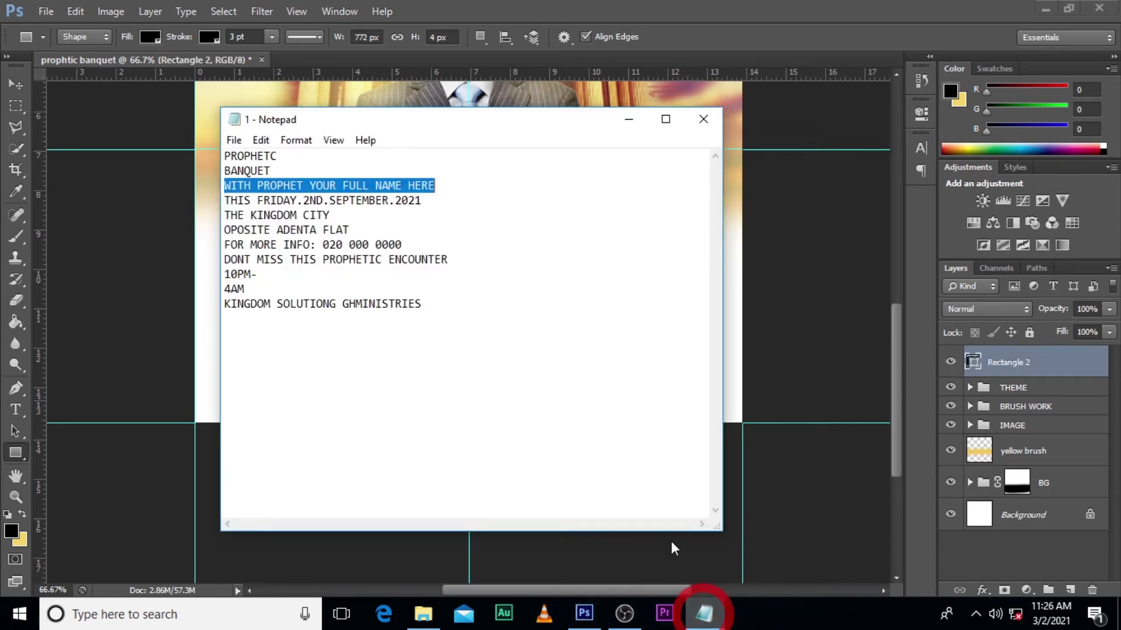
drag(418, 204, 221, 202)
key(ctrl+c)
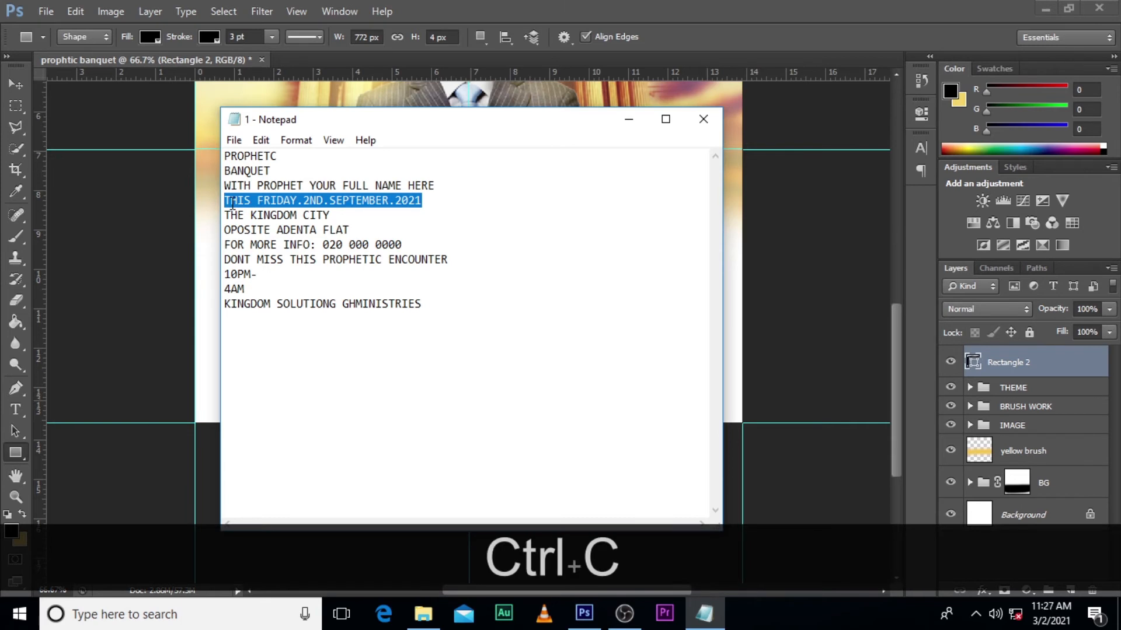
click(1027, 384)
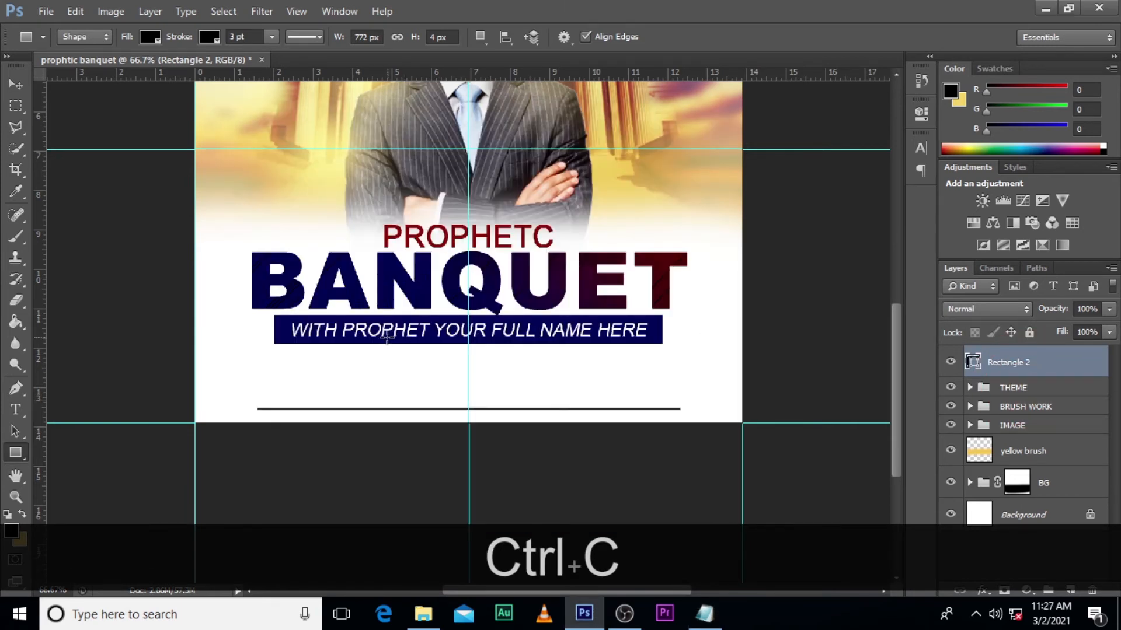
key(t)
click(342, 366)
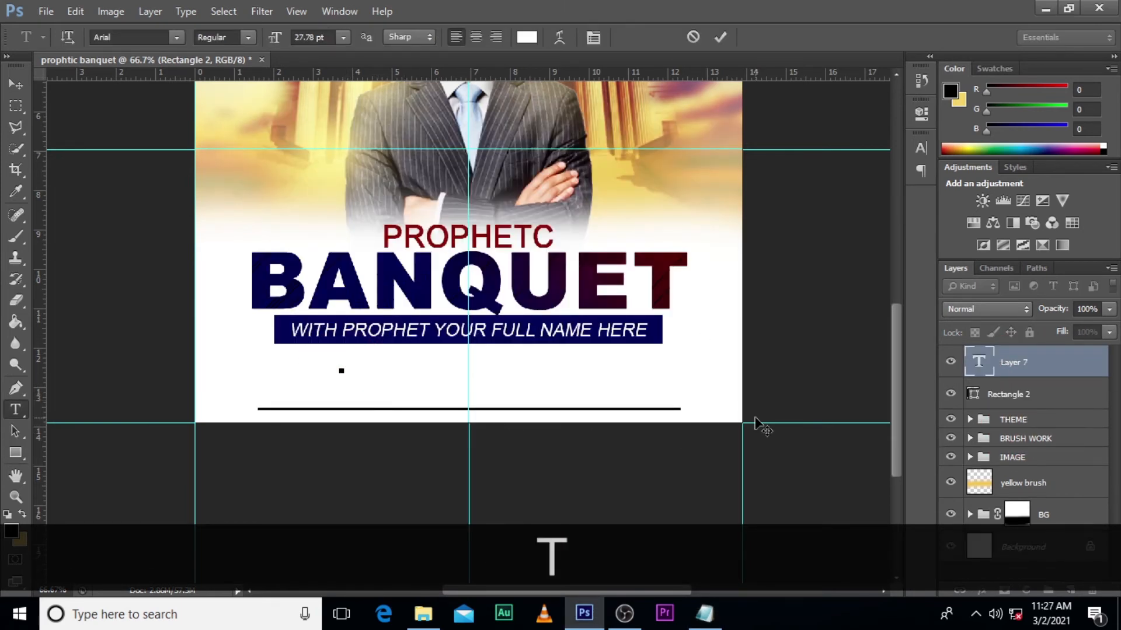
key(ctrl+v)
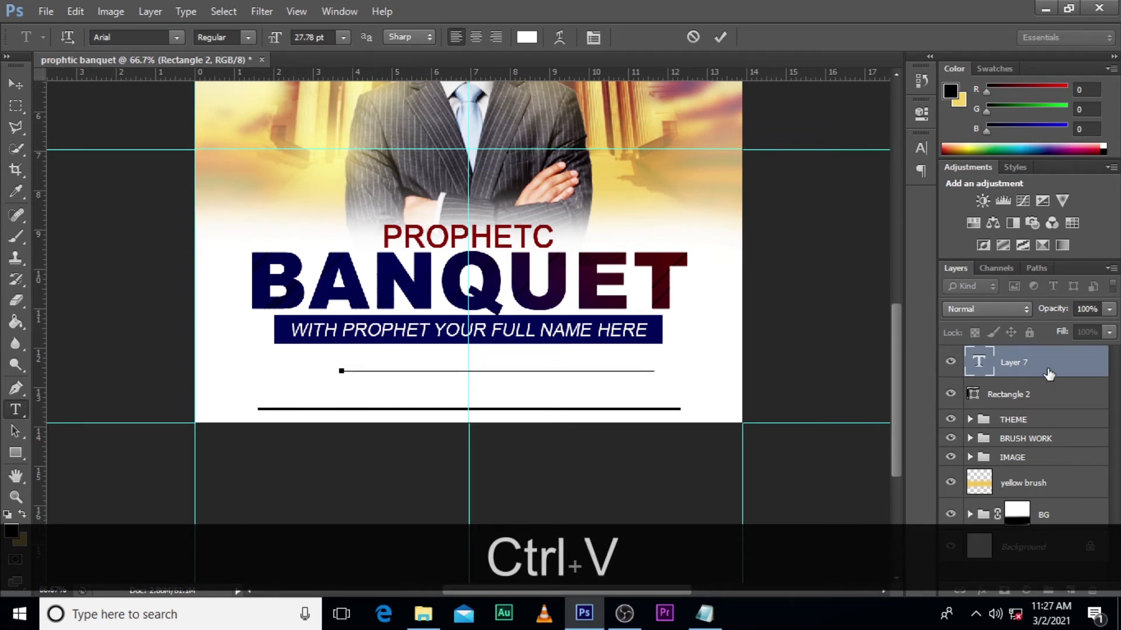
click(1046, 364)
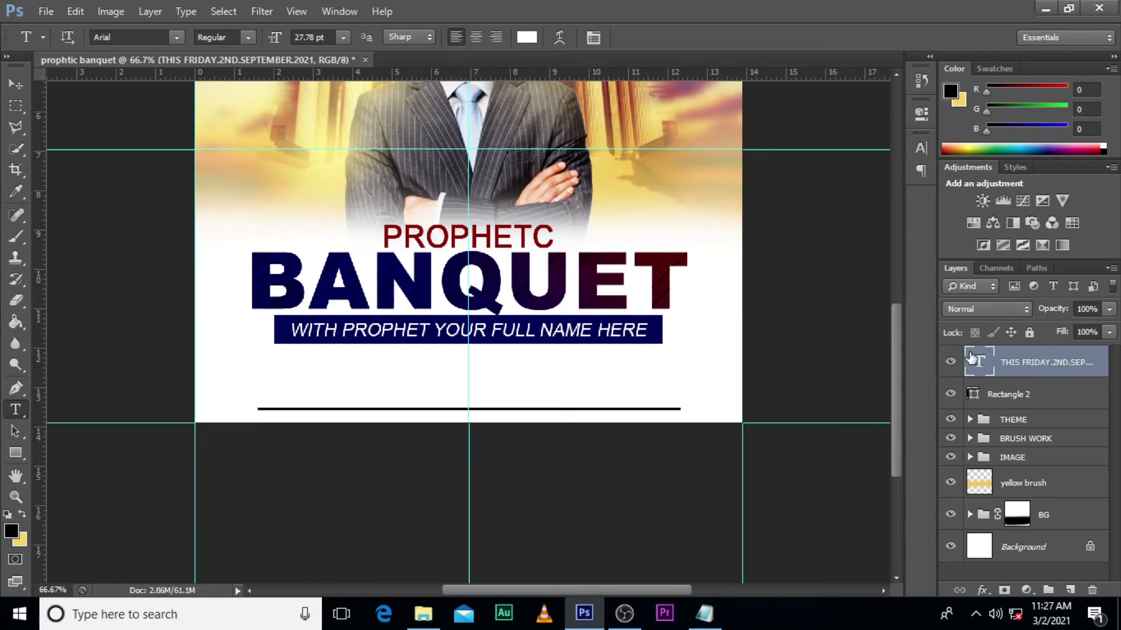
- Colour the date text dark blue (000458) by sampling the bar, and compare it with and without faux italic, keeping the italic
click(870, 241)
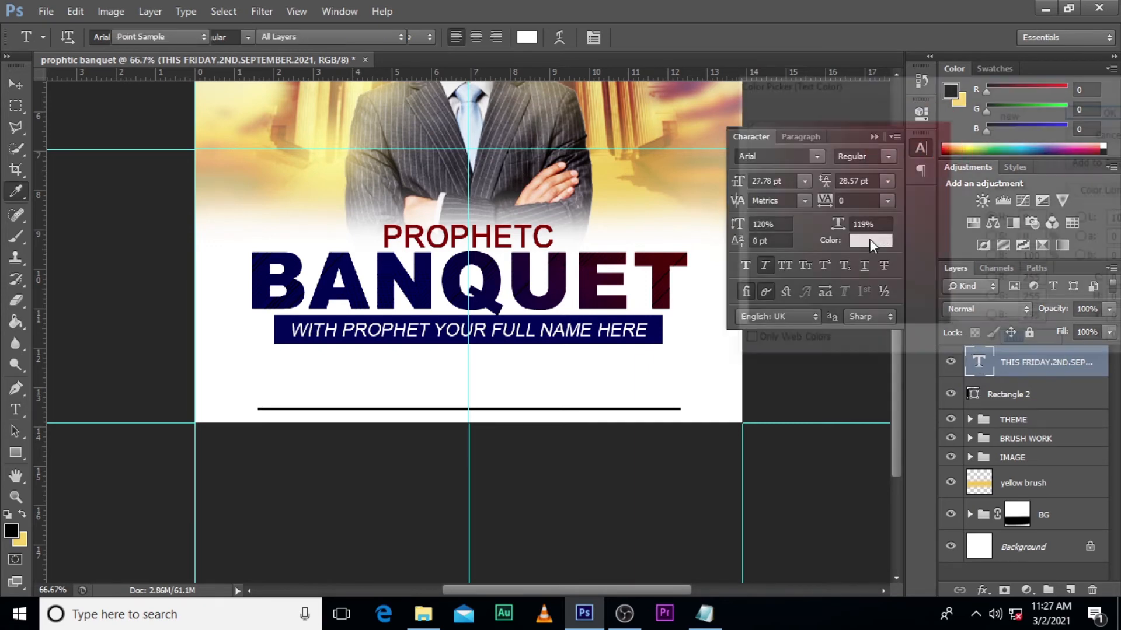
click(654, 325)
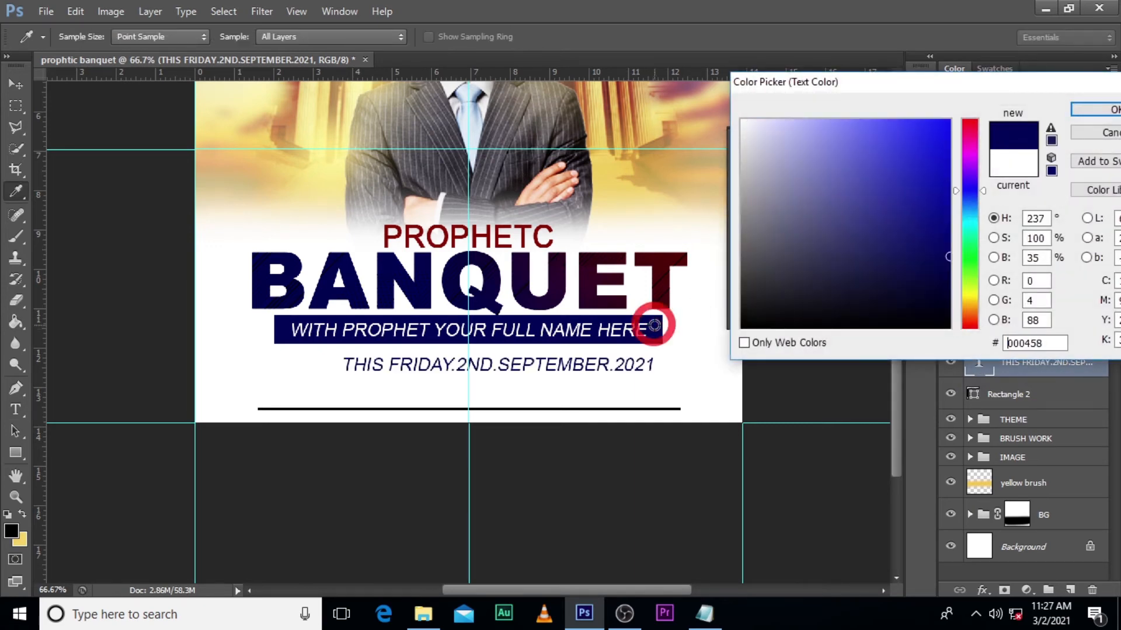
click(1088, 108)
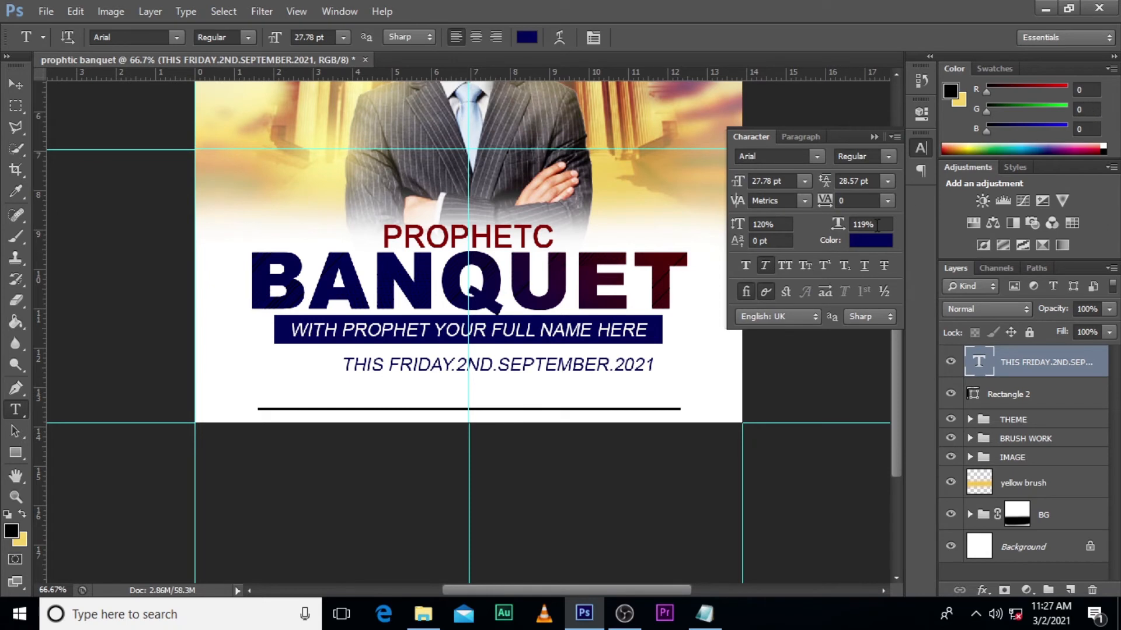
click(765, 265)
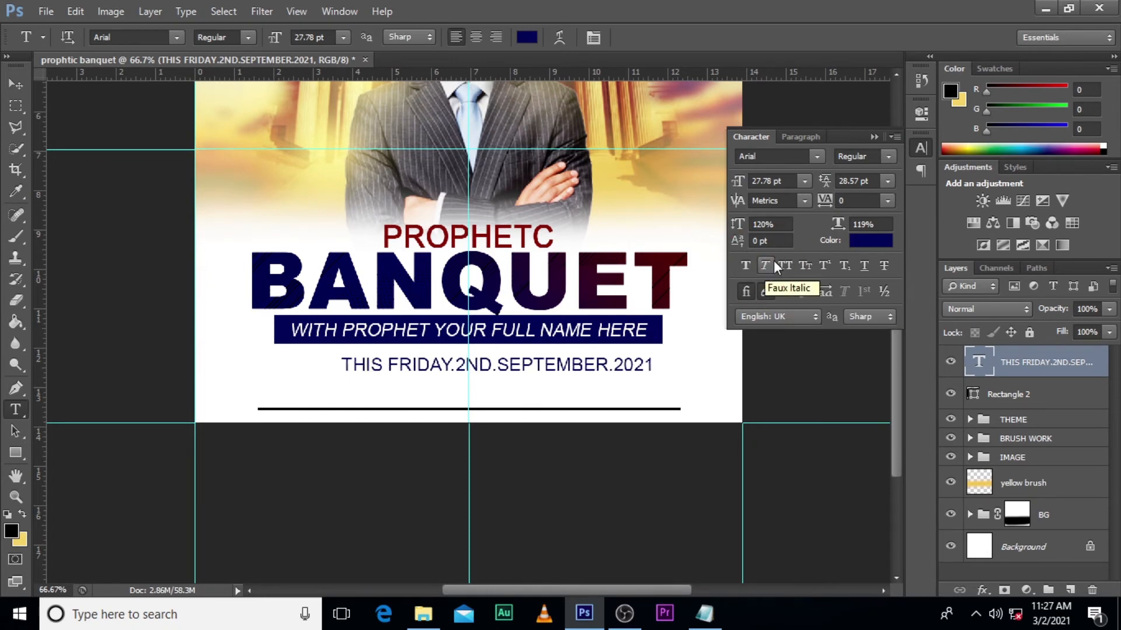
click(770, 266)
- Change the date text's font to Arial CE MT Black and set its vertical scale to 159%
click(888, 158)
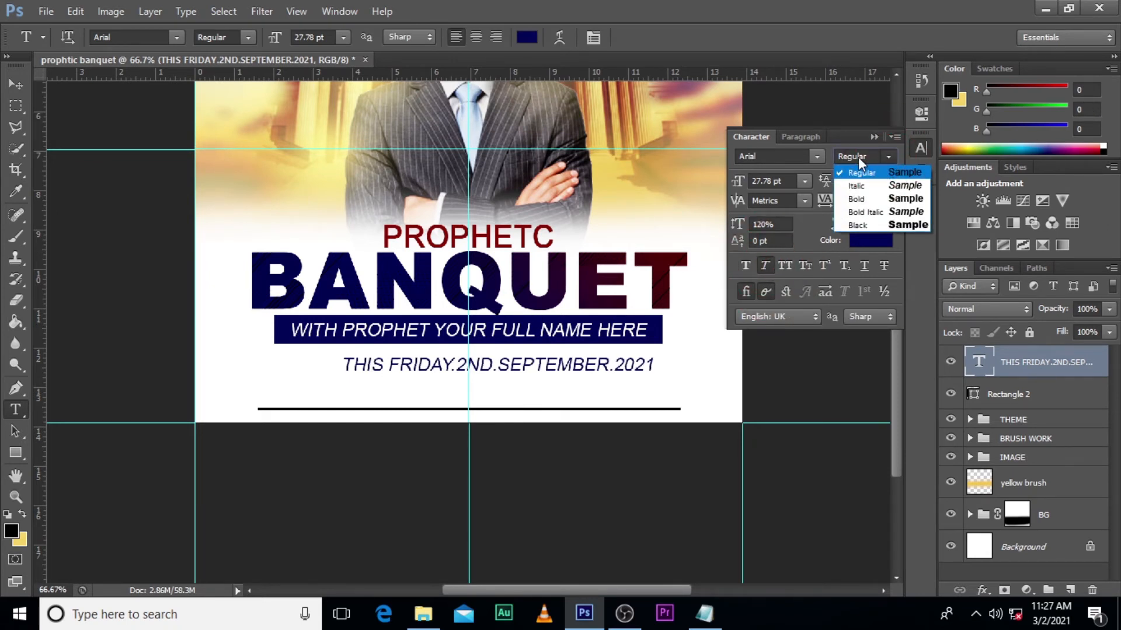
click(814, 156)
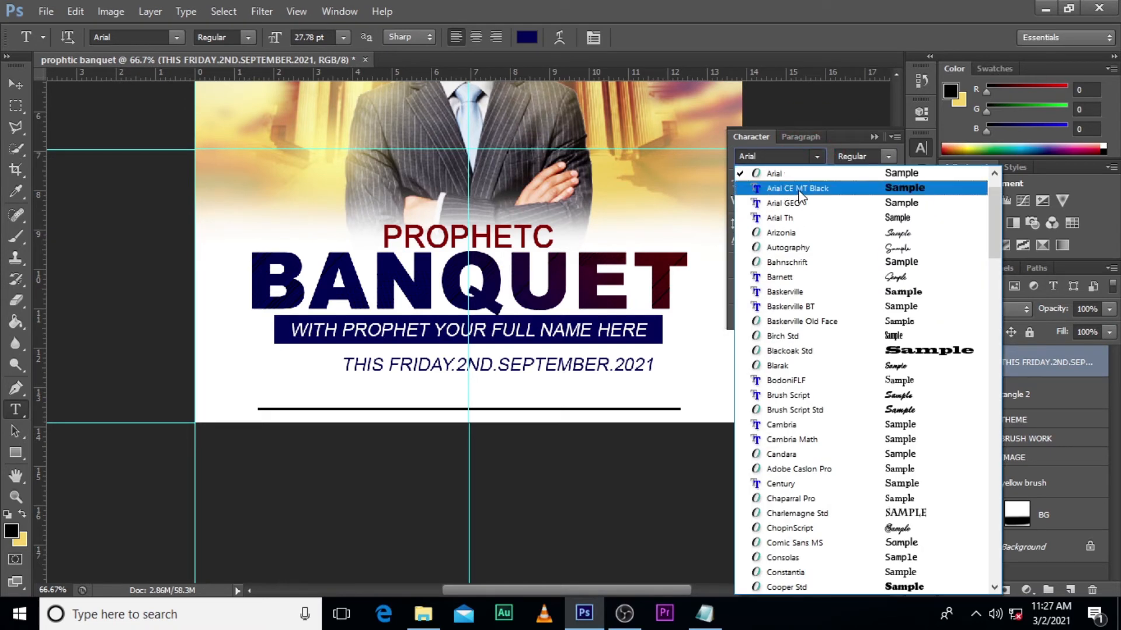
click(852, 188)
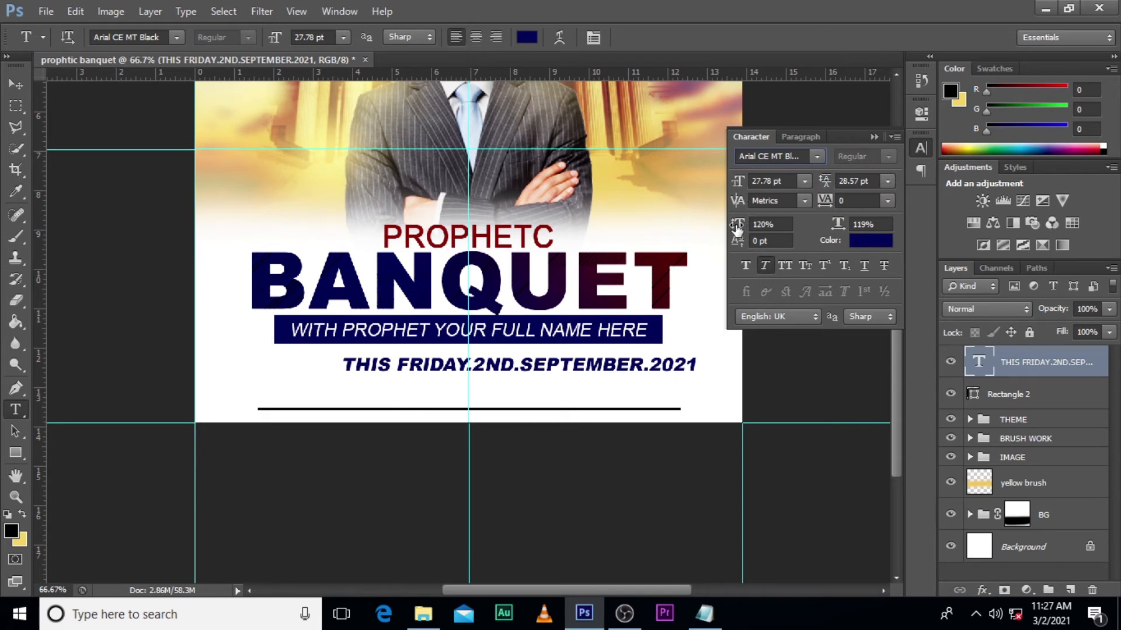
drag(737, 228, 750, 224)
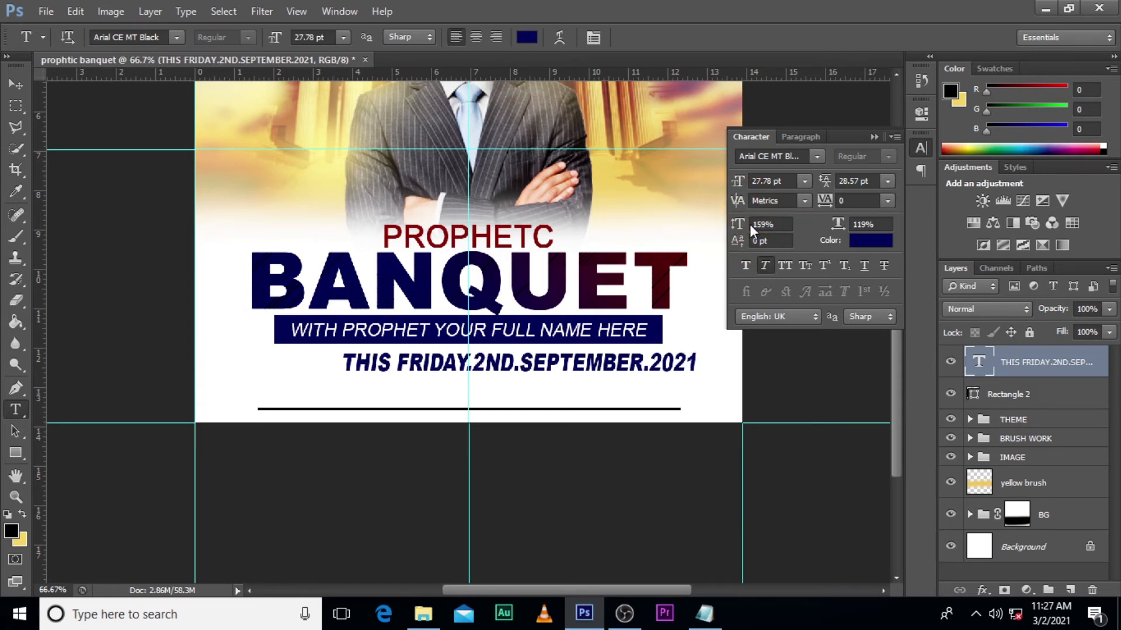
click(874, 137)
- Centre the date text on the vertical guide with Free Transform and nudge it up close beneath the blue bar
click(1017, 370)
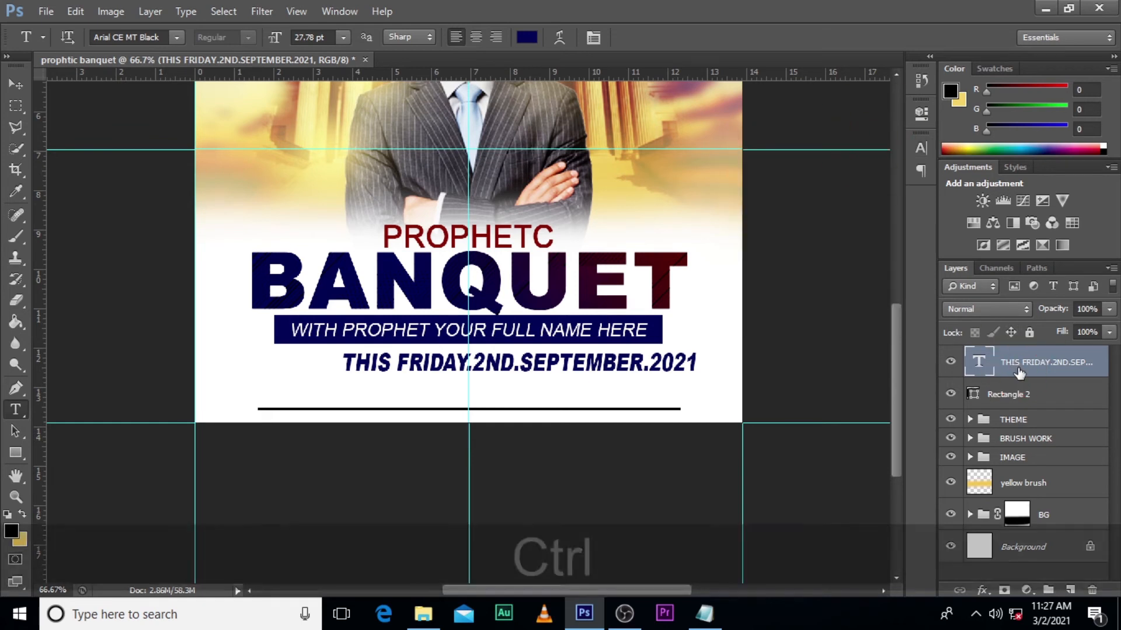
key(ctrl+t)
key(shift+Left)
key(shift+Left)
key(shift+Left)
key(shift+Left)
key(shift+Left)
key(shift+Left)
key(shift+Left)
key(shift+Left)
key(shift+Left)
key(shift+Left)
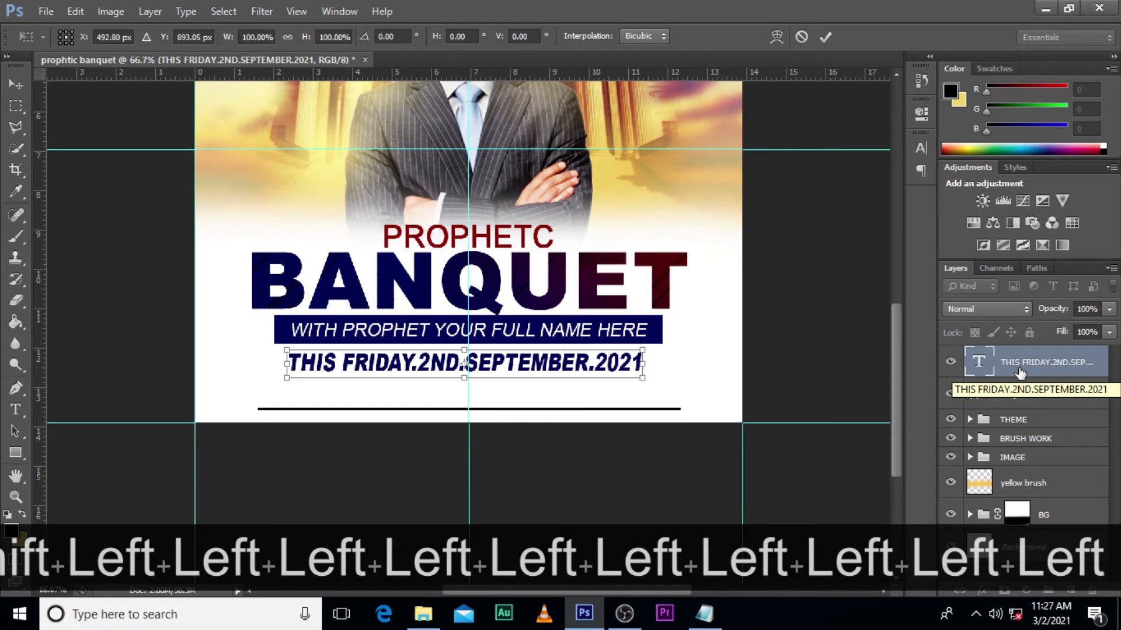
key(Right)
key(Right)
key(Right)
key(Right)
key(Right)
key(Up)
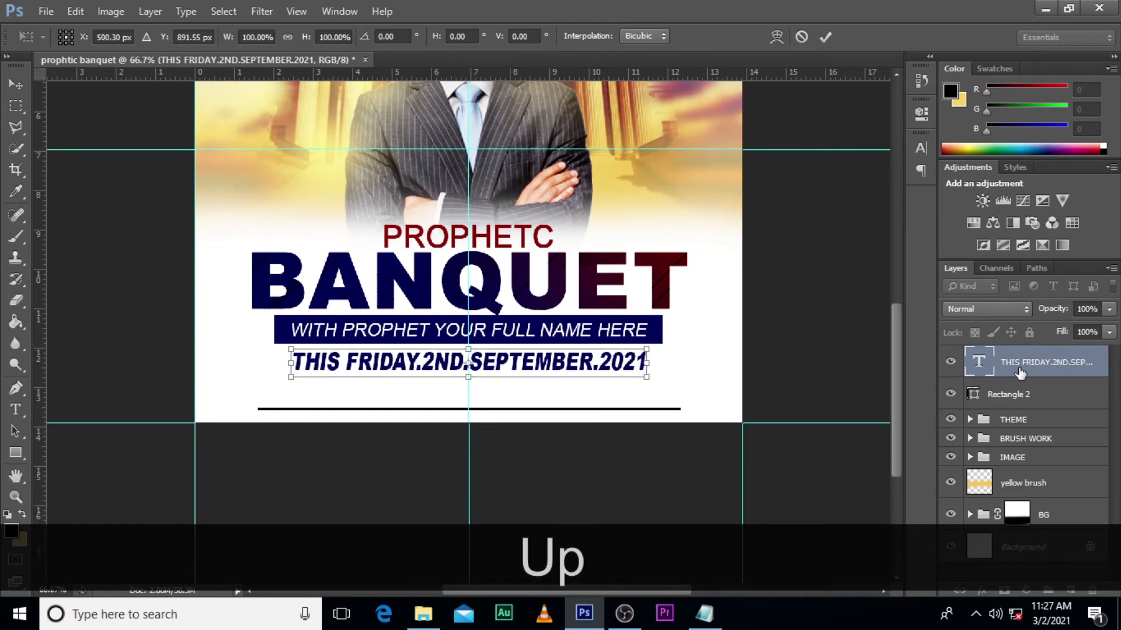
key(Up)
key(Up)
key(Up)
key(Up)
key(Up)
key(Return)
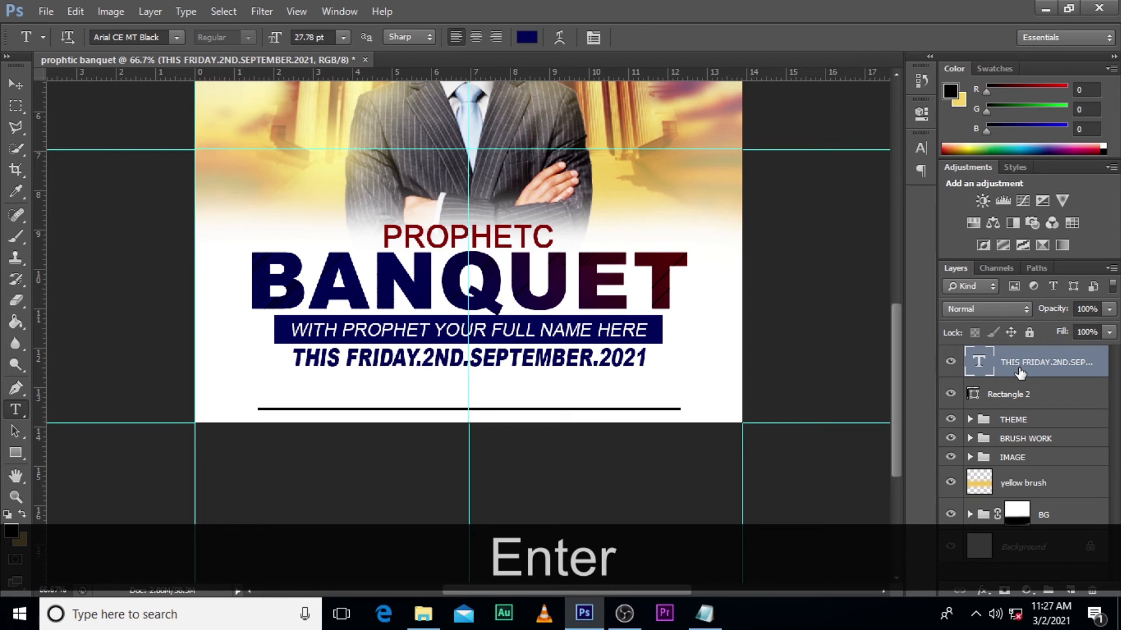
- Select the name text and its blue bar in the THEME group and scale them down together about their centre
click(971, 420)
click(1042, 450)
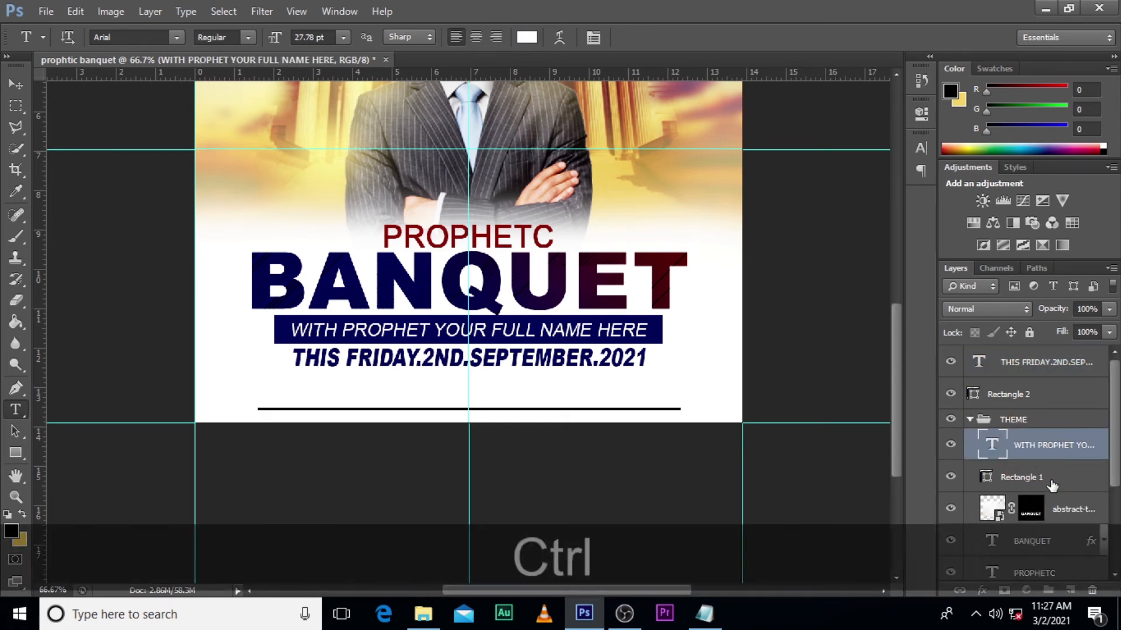
ctrl+click(1051, 486)
key(ctrl+t)
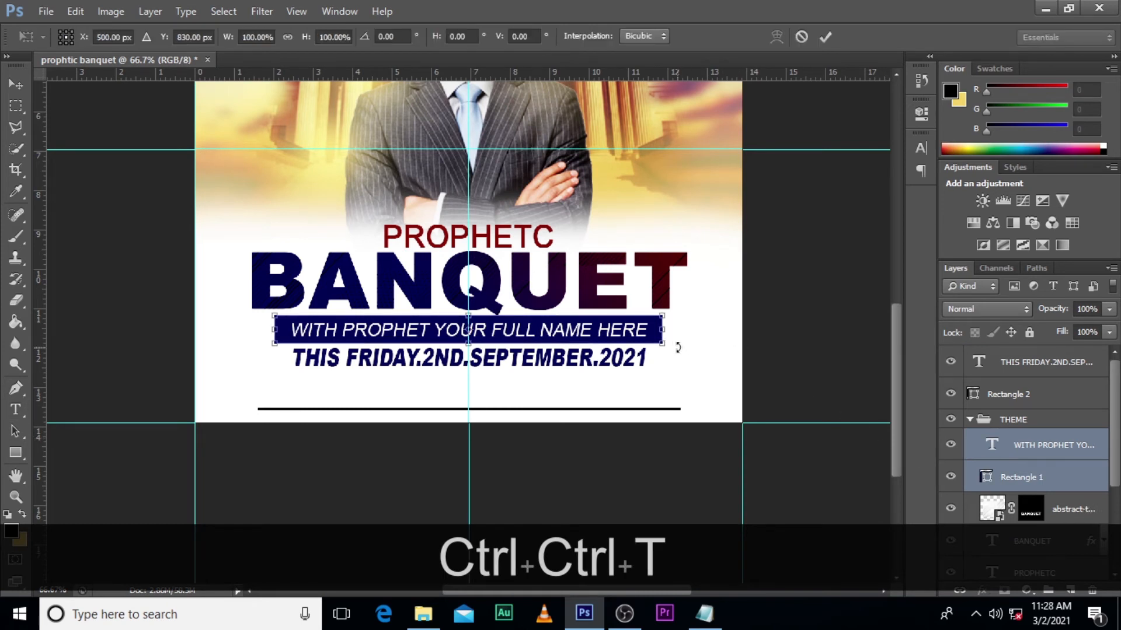
drag(665, 346, 628, 330)
key(Return)
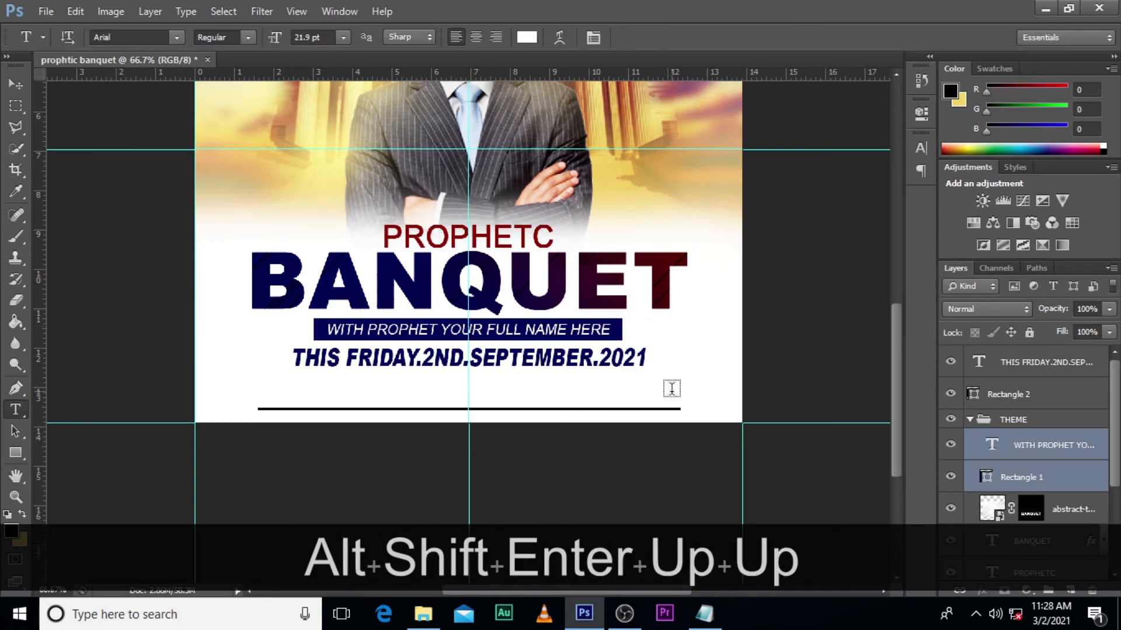
- Nudge the name text and blue bar up to sit just beneath the BANQUET title
key(v)
key(Up)
key(Up)
key(Up)
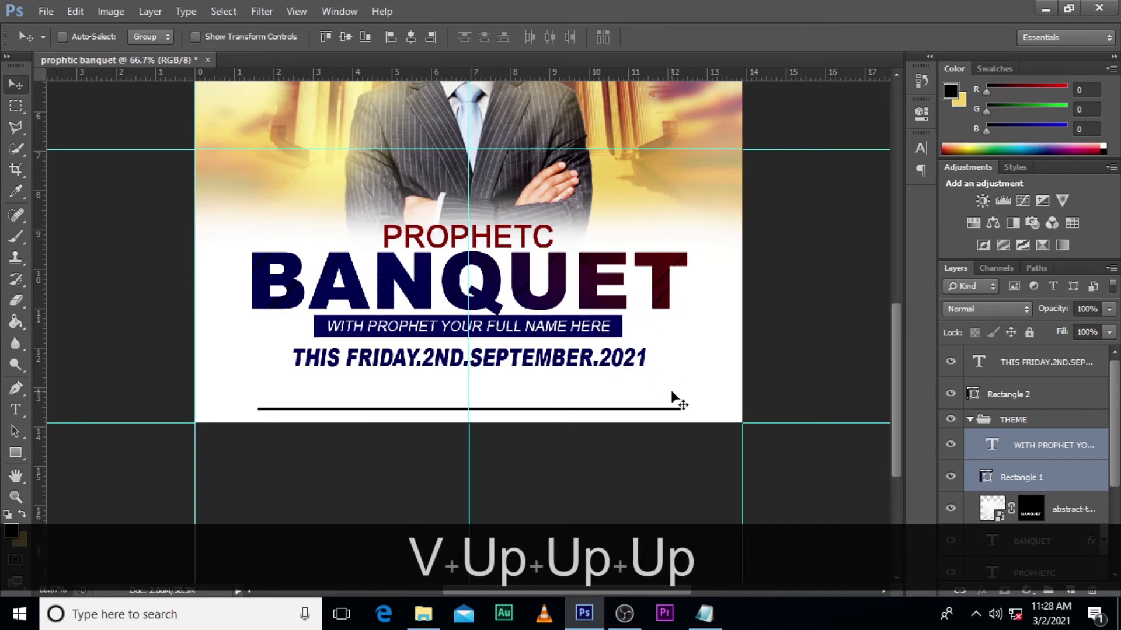
key(Down)
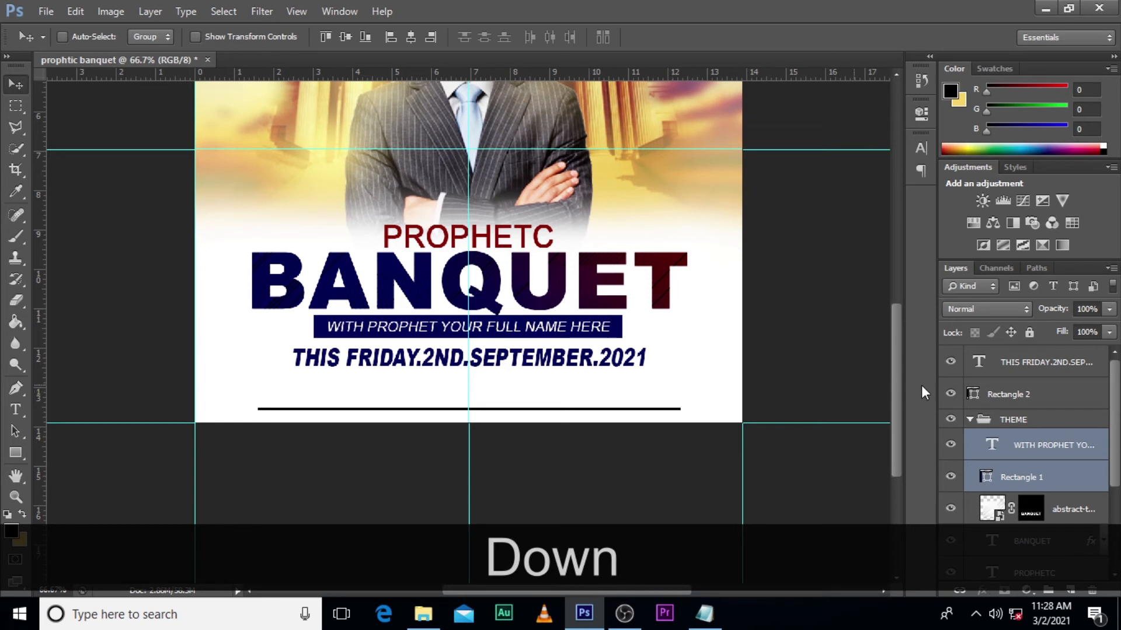
- Nudge the date text up close beneath the reduced blue bar and collapse the THEME group
click(1036, 363)
key(Up)
key(Up)
key(Up)
key(Up)
key(Up)
key(Up)
key(Up)
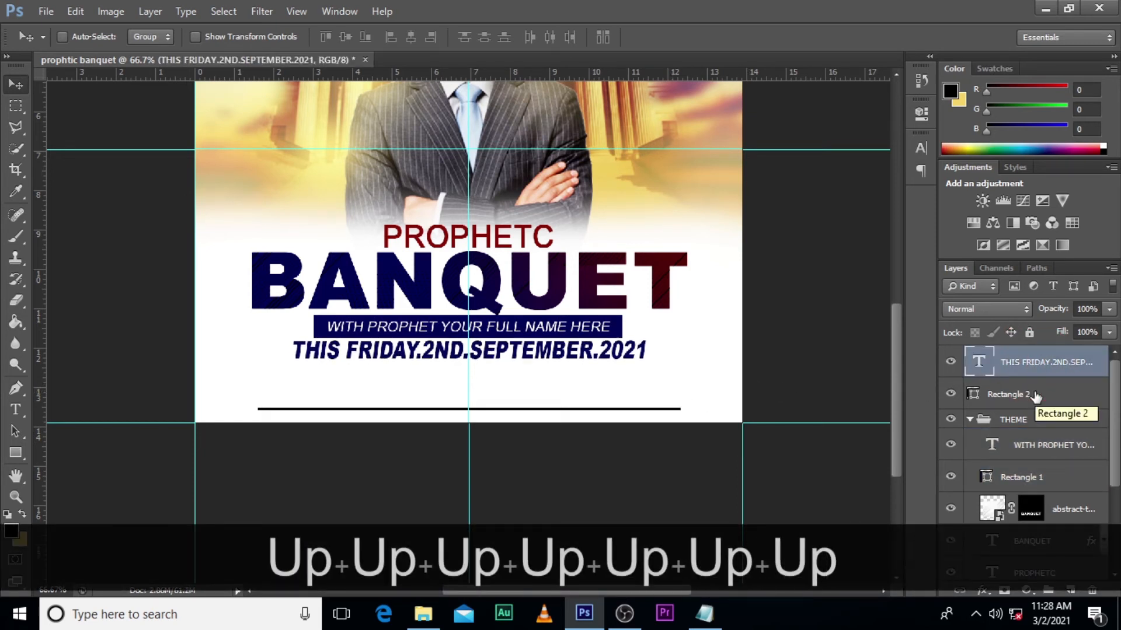
click(971, 421)
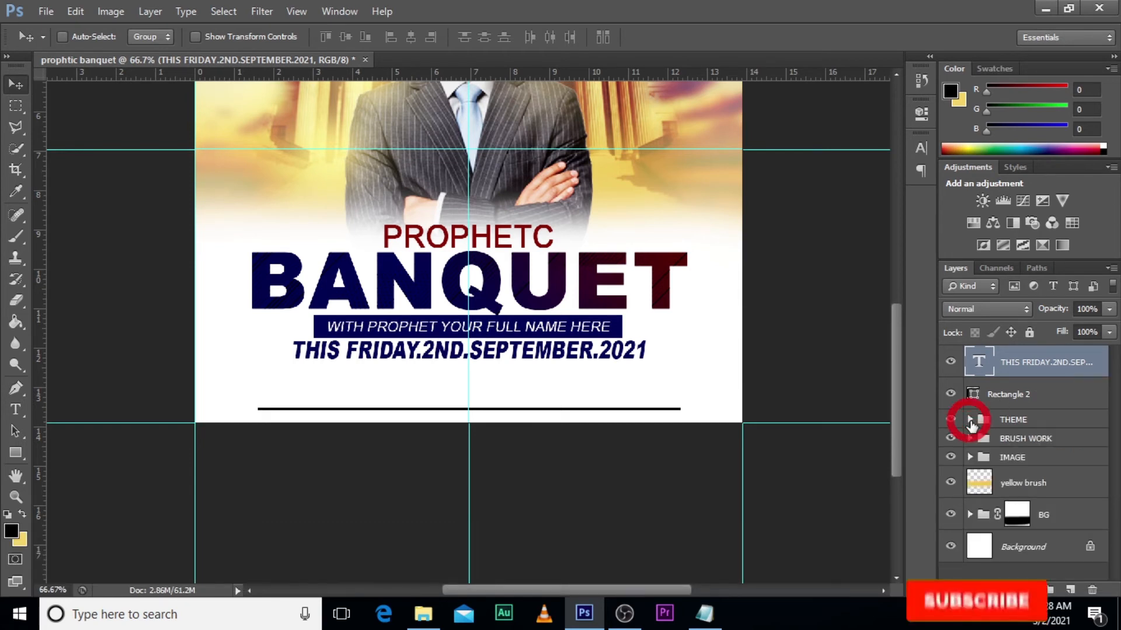
- Copy "THE KINGDOM CITY" from the Notepad file and add it as a text layer below the date
click(705, 613)
drag(333, 215, 213, 215)
key(ctrl+c)
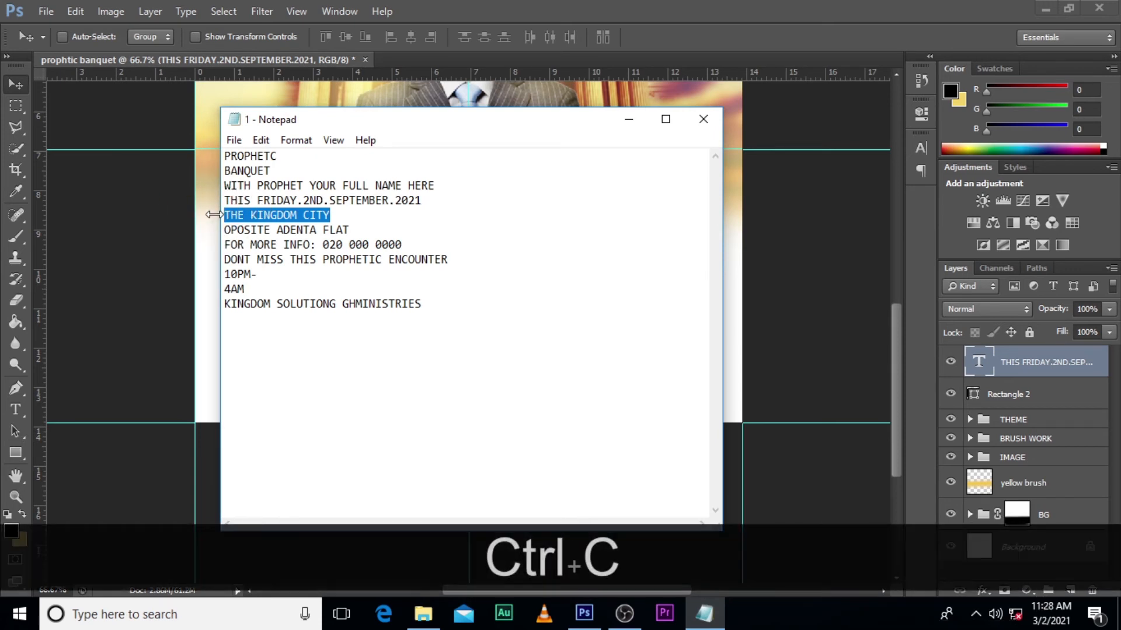
click(523, 1)
key(t)
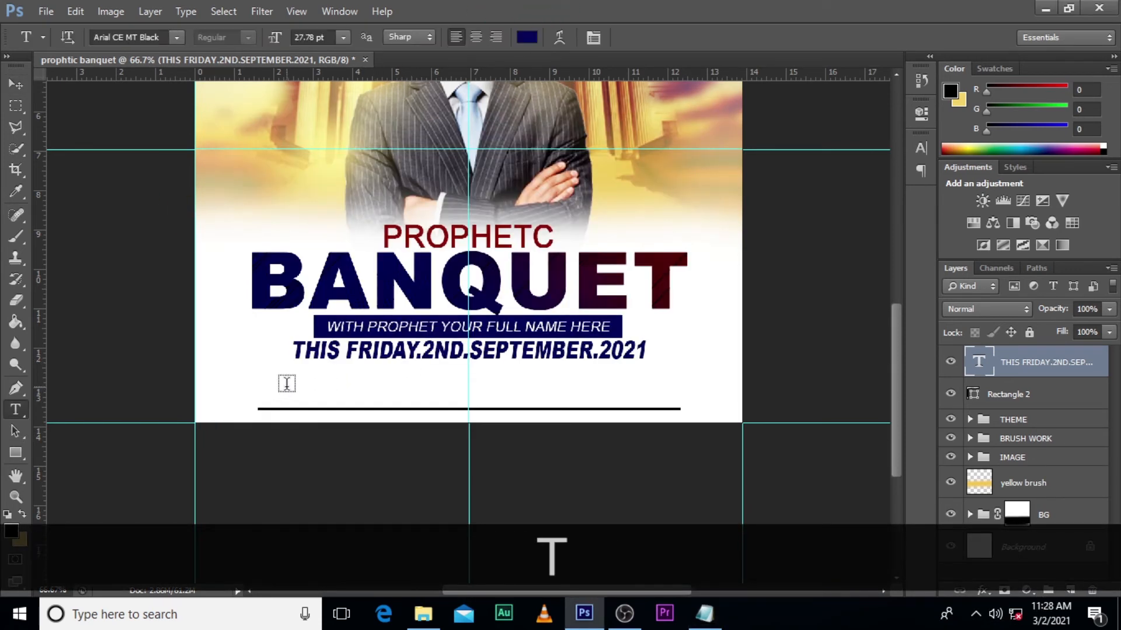
click(287, 383)
key(ctrl+v)
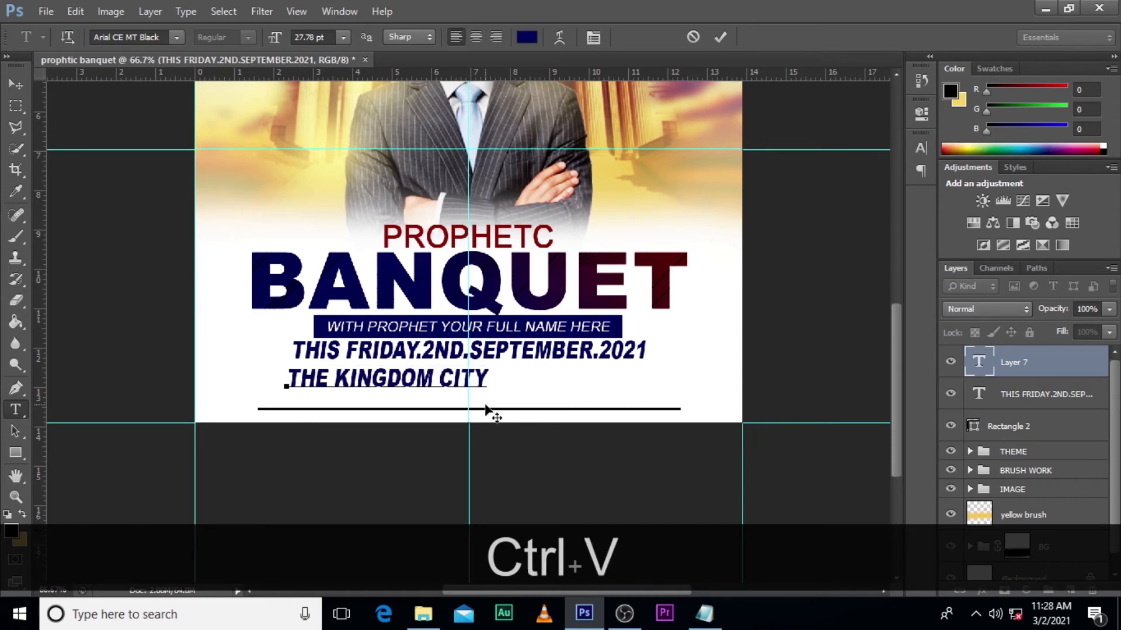
click(986, 363)
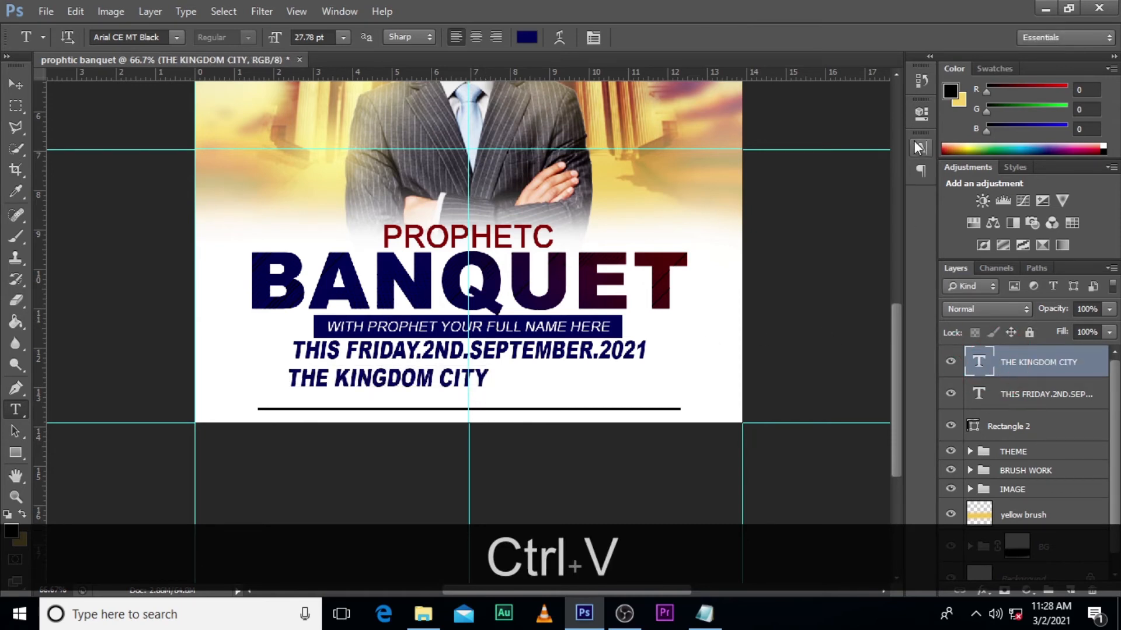
- Change the THE KINGDOM CITY text's font to Arial and set its vertical scale to 120%
click(919, 147)
click(817, 156)
scroll(883, 199, up, 3)
click(819, 222)
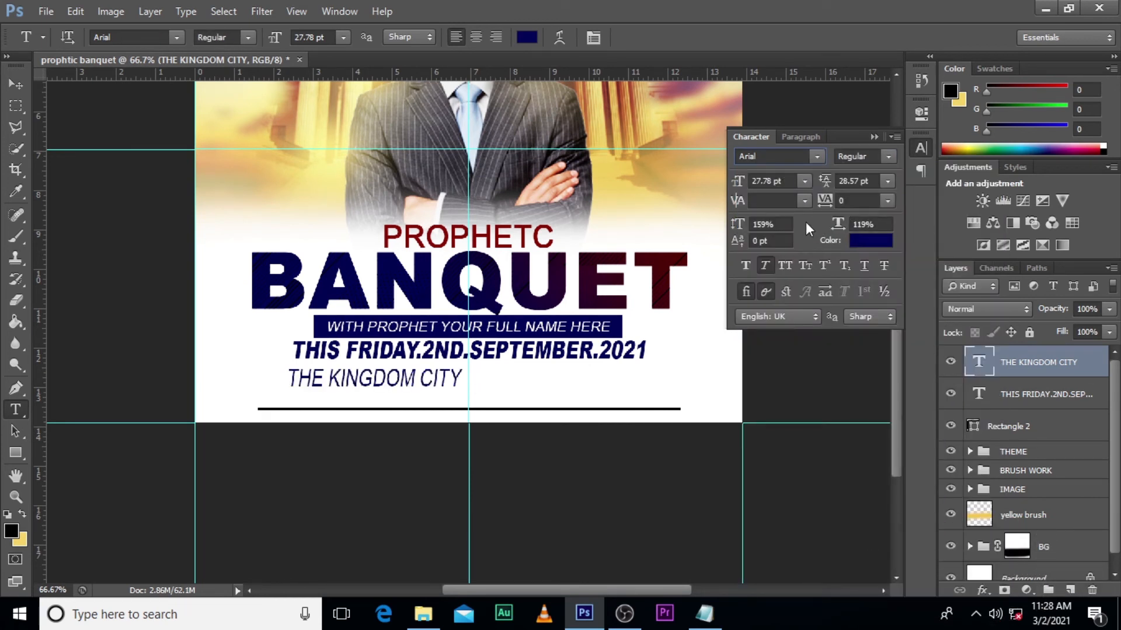
click(759, 224)
text(120)
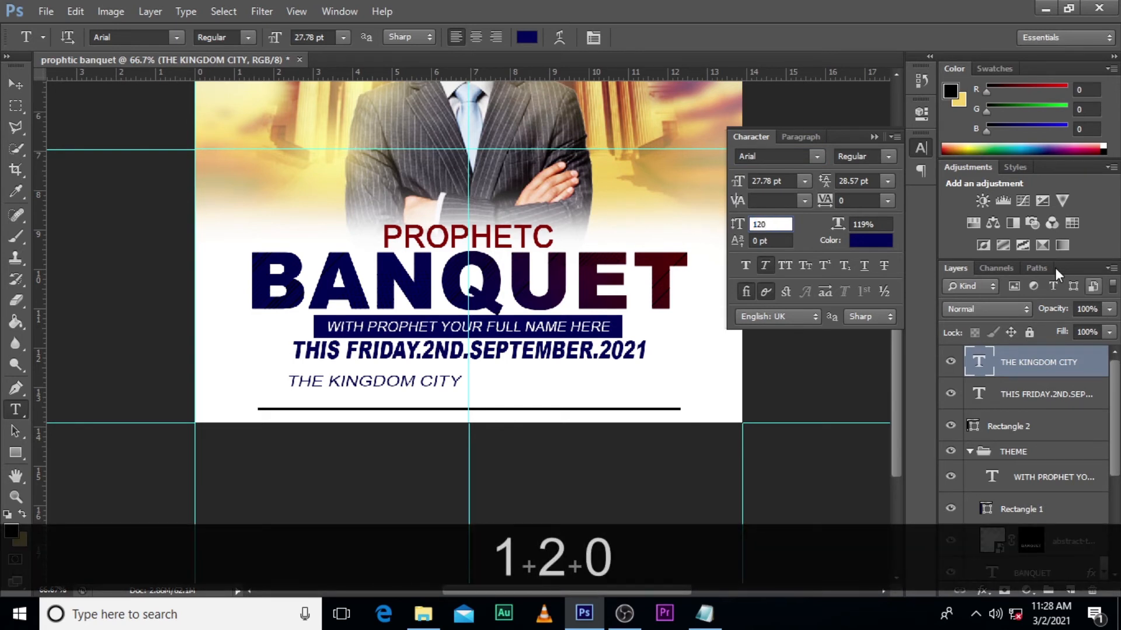
click(1058, 370)
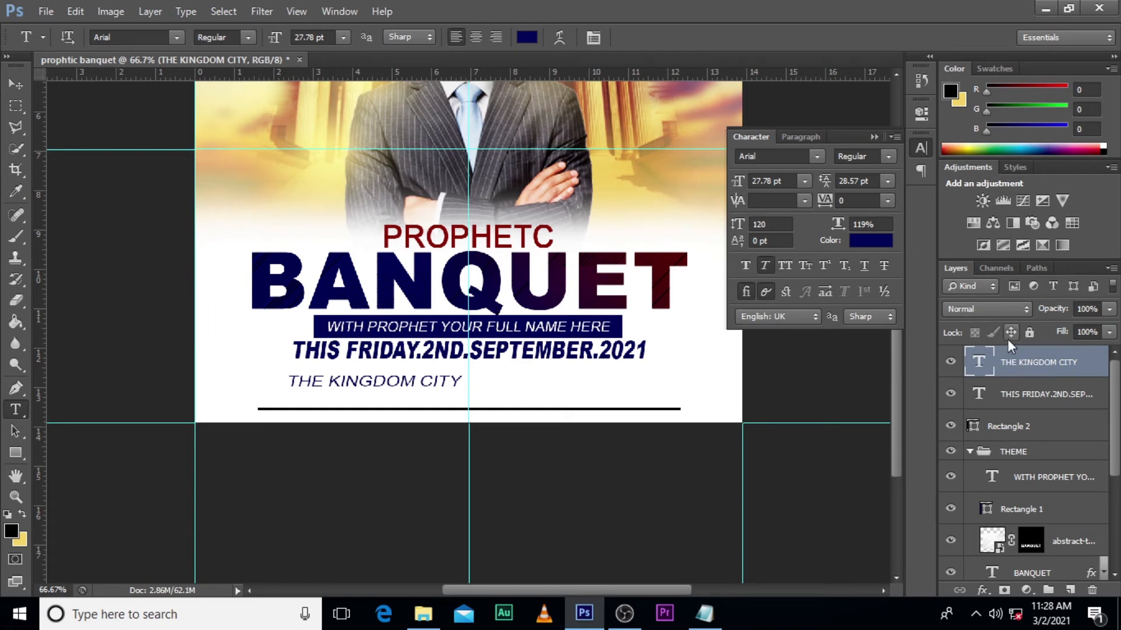
key(ctrl+z)
key(ctrl+z)
key(ctrl+z)
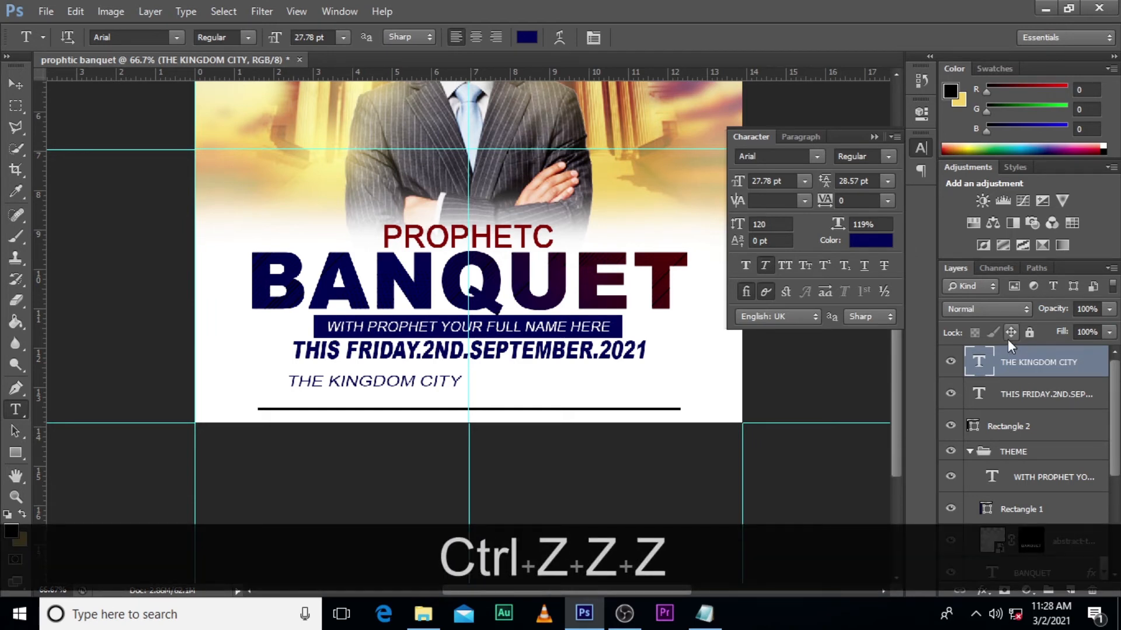
key(ctrl+z)
click(1009, 364)
key(ctrl+z)
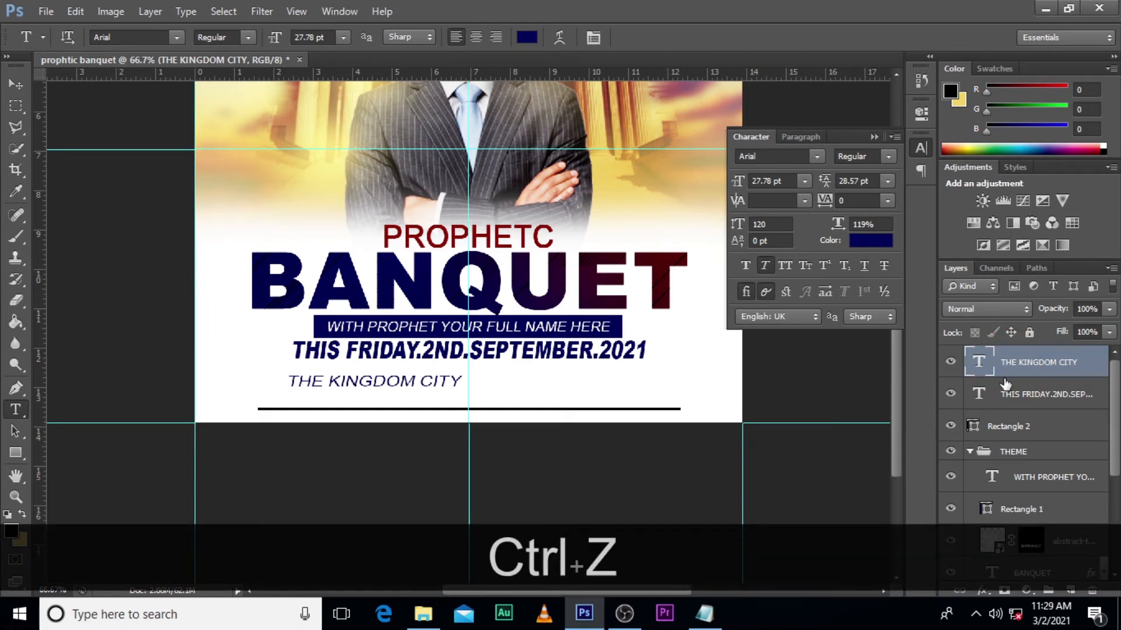
key(ctrl+z)
key(ctrl+z)
key(ctrl+z)
click(1004, 366)
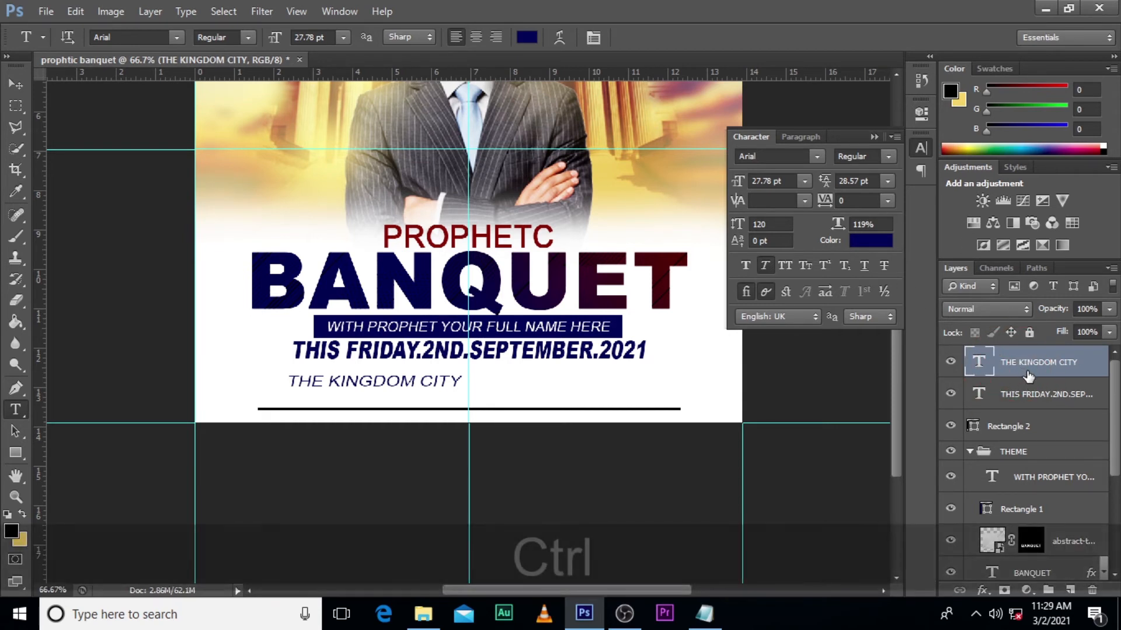
- Collapse the character settings and scale the THE KINGDOM CITY text down about its centre to 18.32 pt with Free Transform
key(ctrl+t)
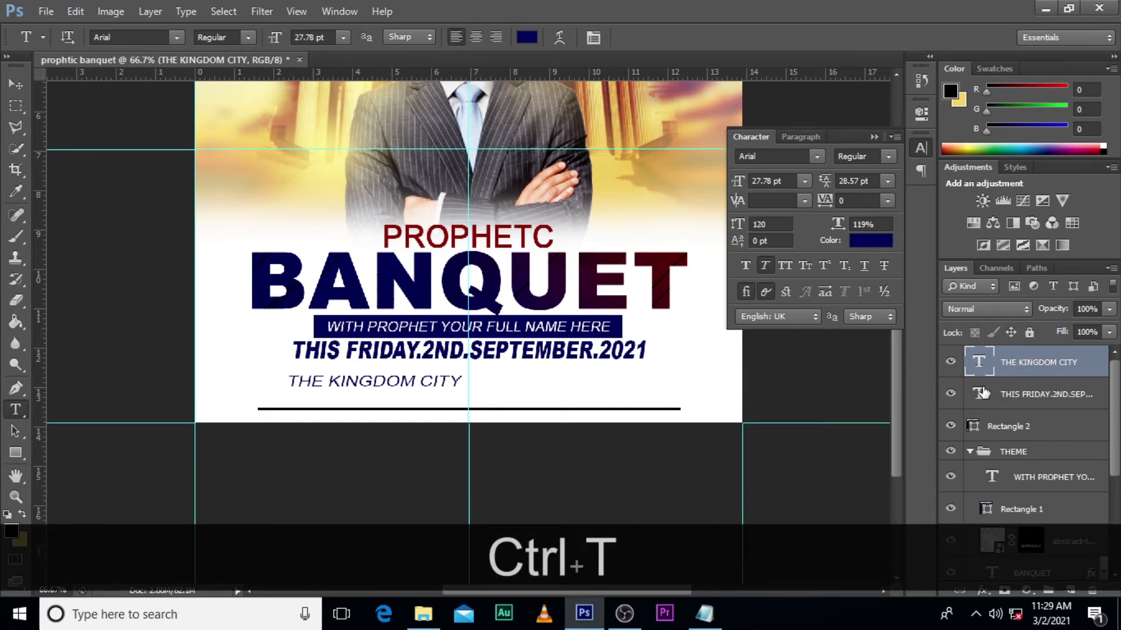
click(873, 137)
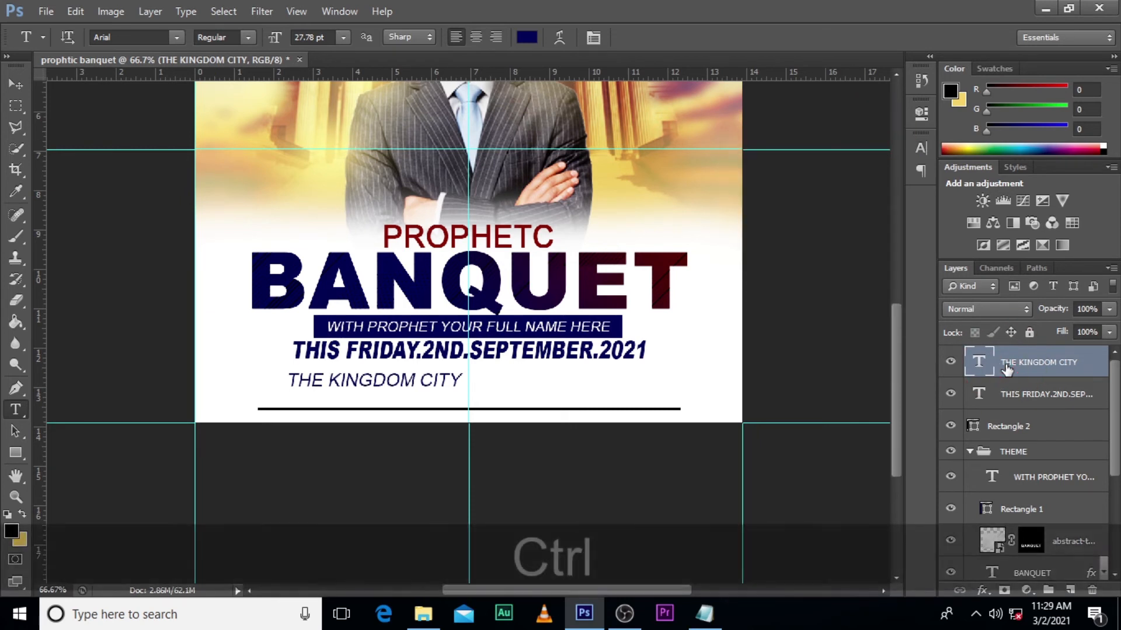
key(ctrl+t)
drag(465, 392, 435, 367)
key(Return)
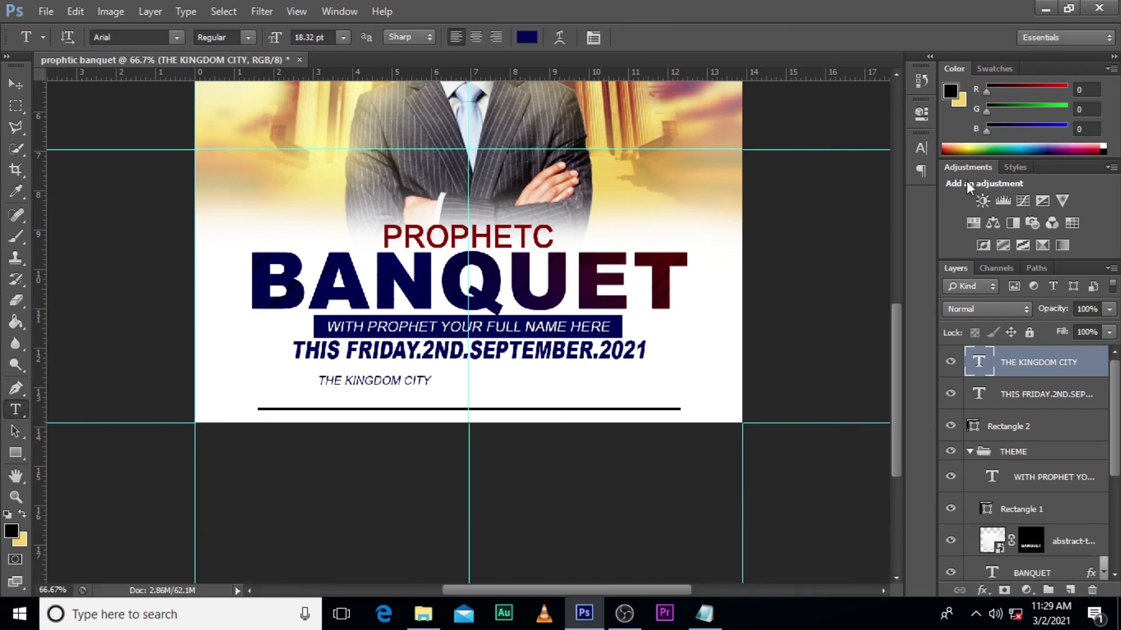
- Set the THE KINGDOM CITY text's style to Bold and darken its colour to a near-black navy
click(920, 149)
click(888, 156)
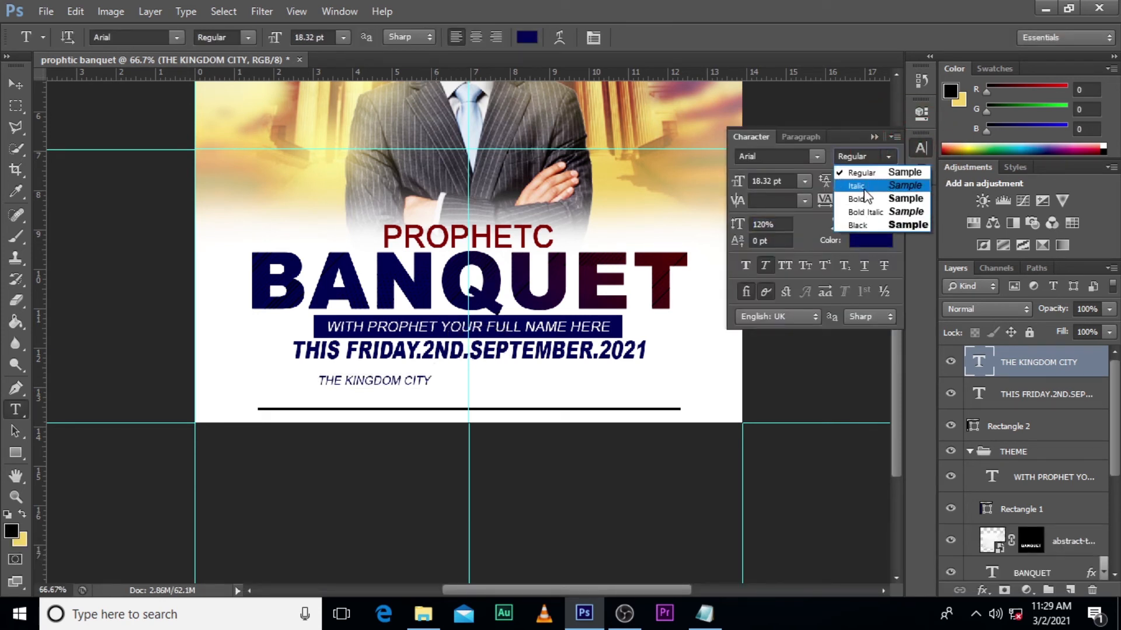
click(859, 196)
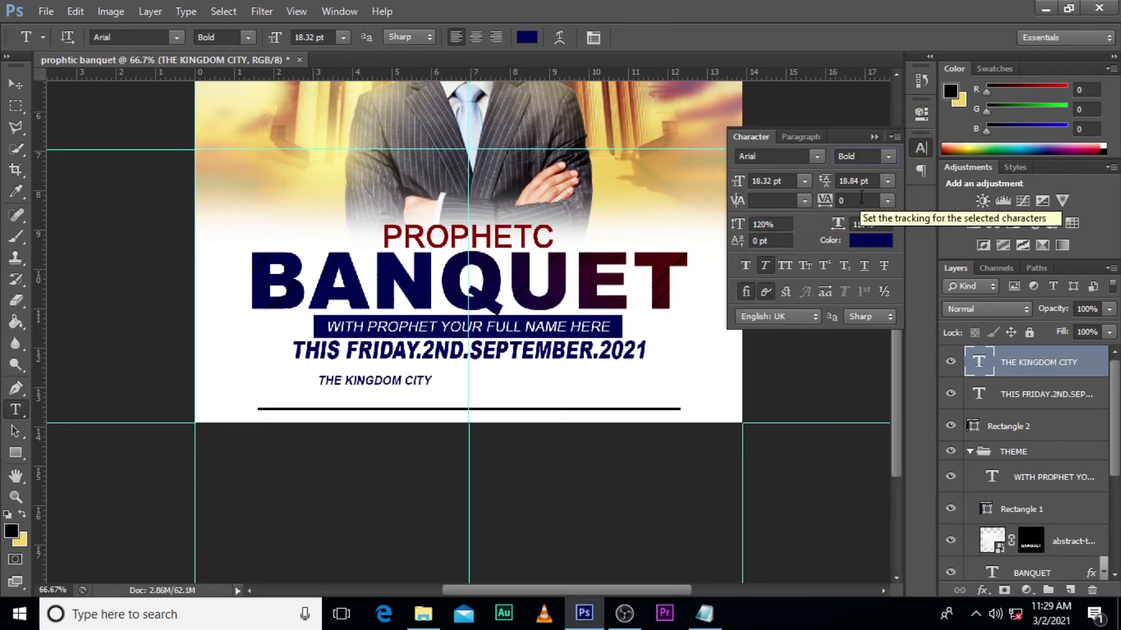
click(872, 240)
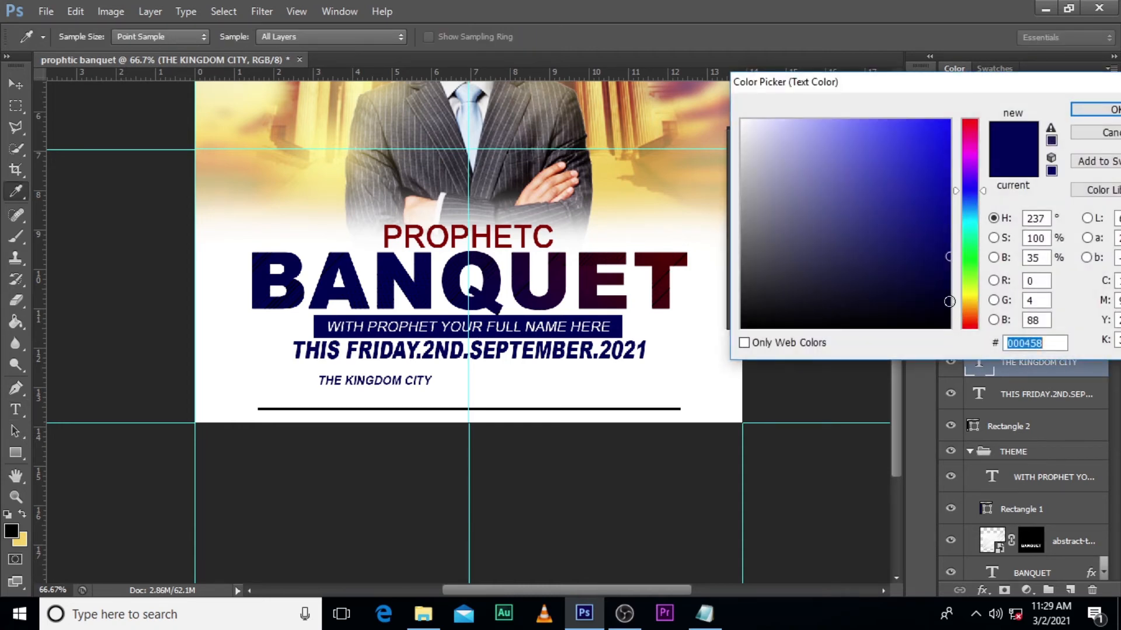
click(949, 301)
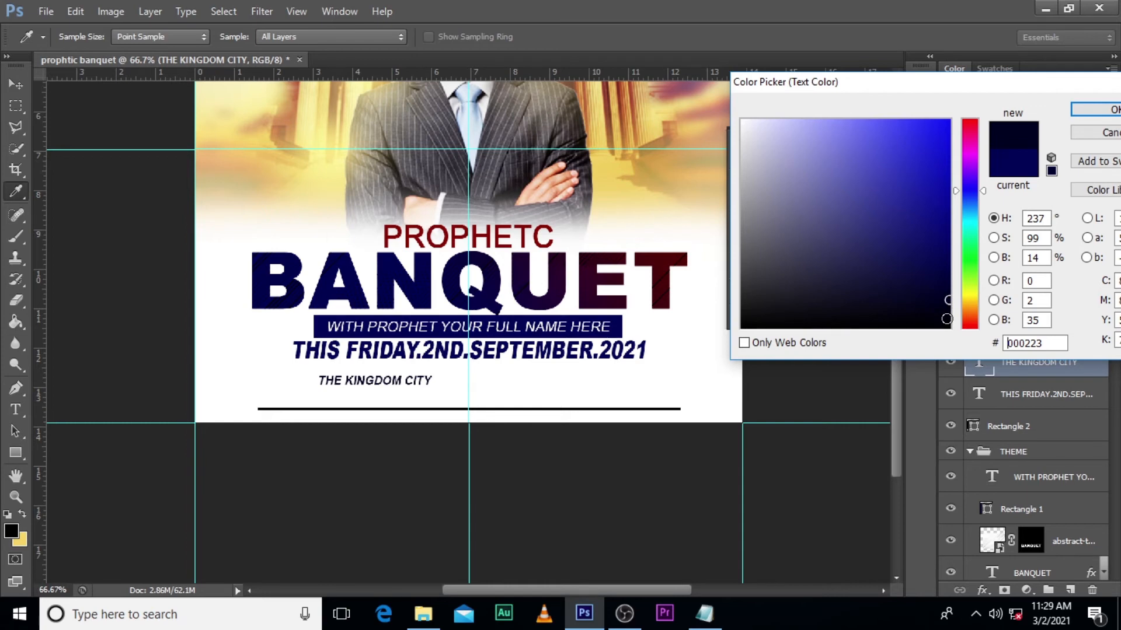
click(946, 305)
click(949, 305)
click(1092, 110)
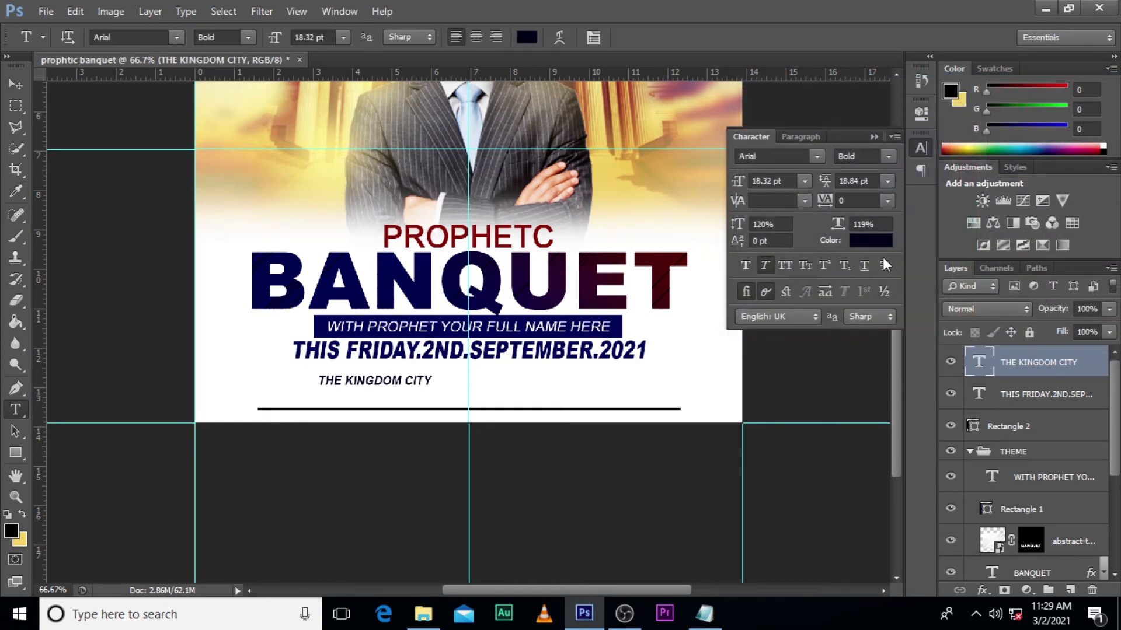
- Move the THE KINGDOM CITY text above the left end of the black line, aligned with the line's start
click(981, 357)
key(v)
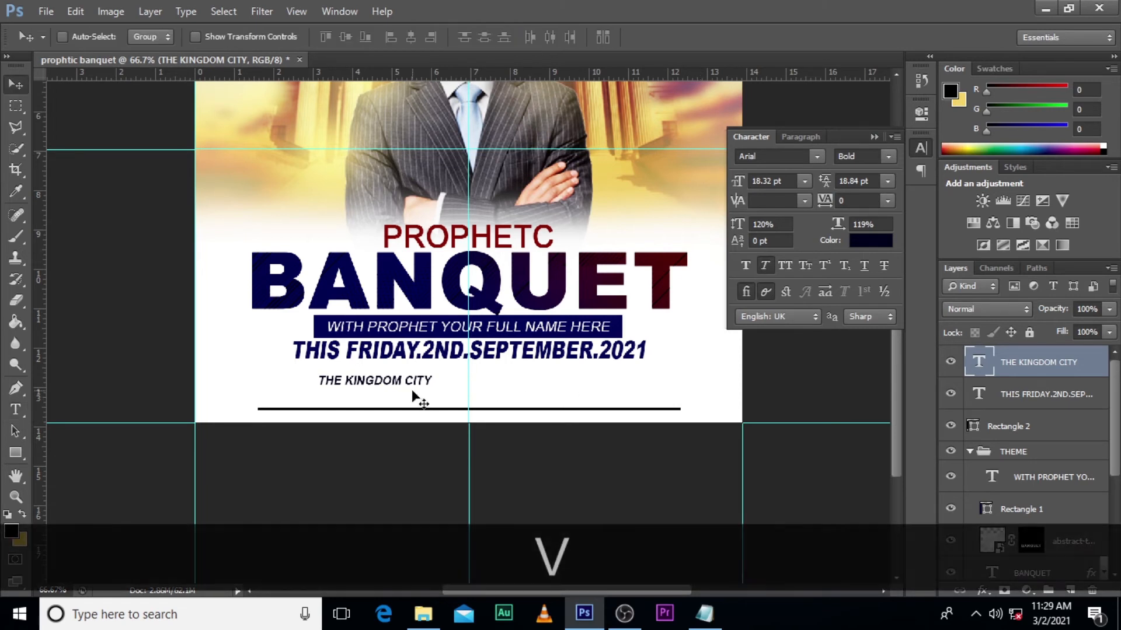
drag(404, 383, 338, 390)
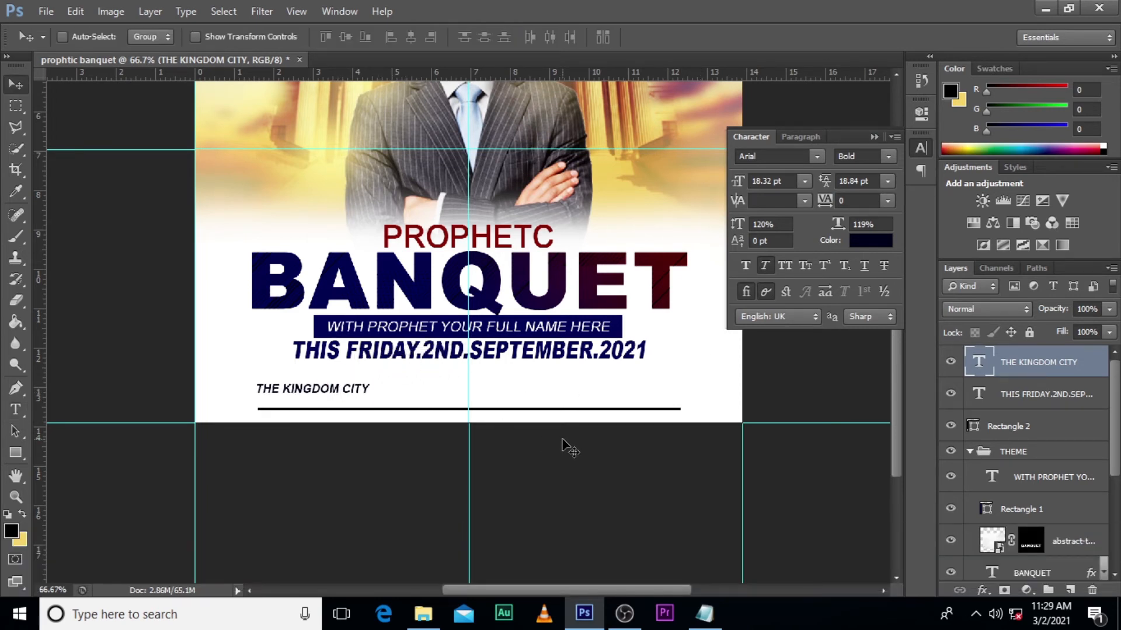
- Duplicate the THE KINGDOM CITY text layer and nudge the copy down directly beneath the original
key(ctrl+j)
key(shift+Down)
key(shift+Down)
key(Up)
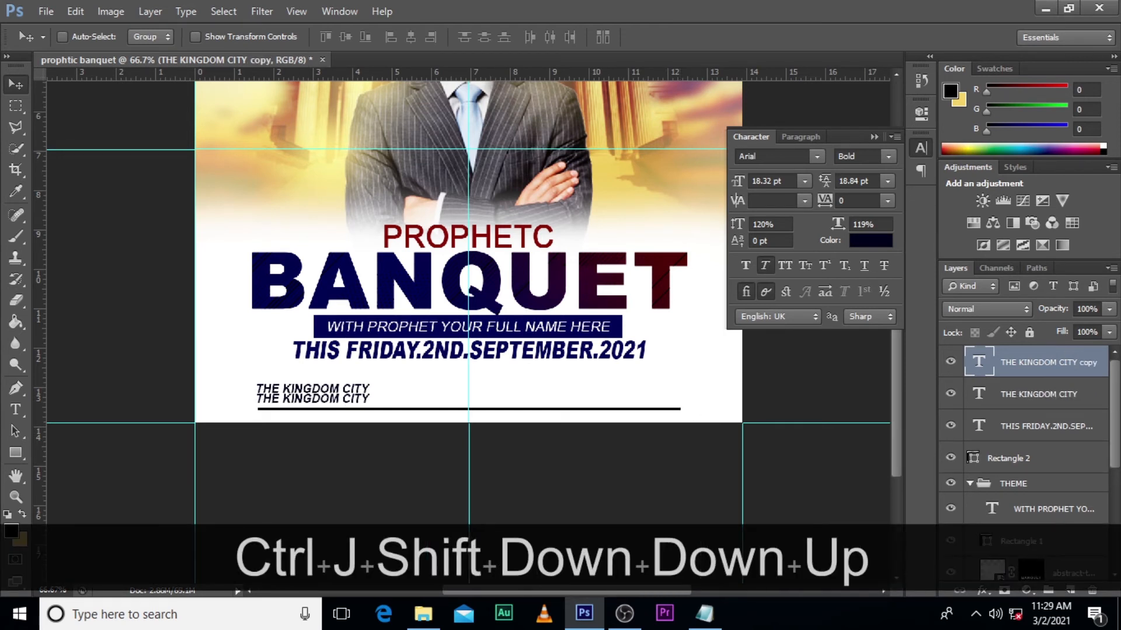
- Replace the duplicated layer's text with "OPOSITE ADENTA FLAT" copied from the Notepad file
click(705, 613)
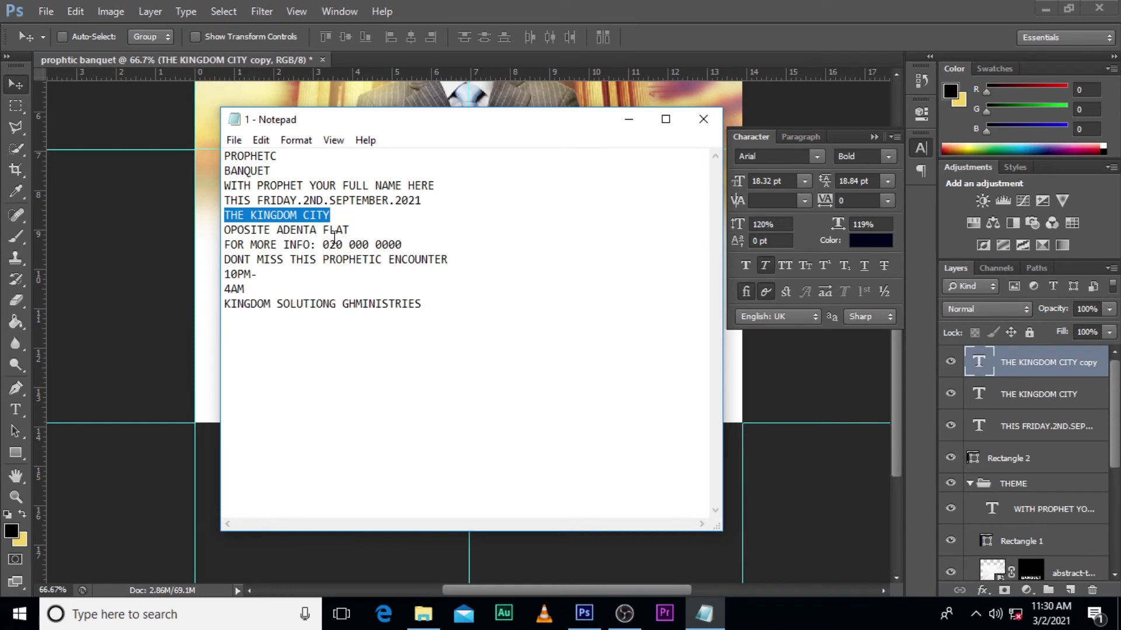
drag(350, 230, 203, 237)
key(ctrl+c)
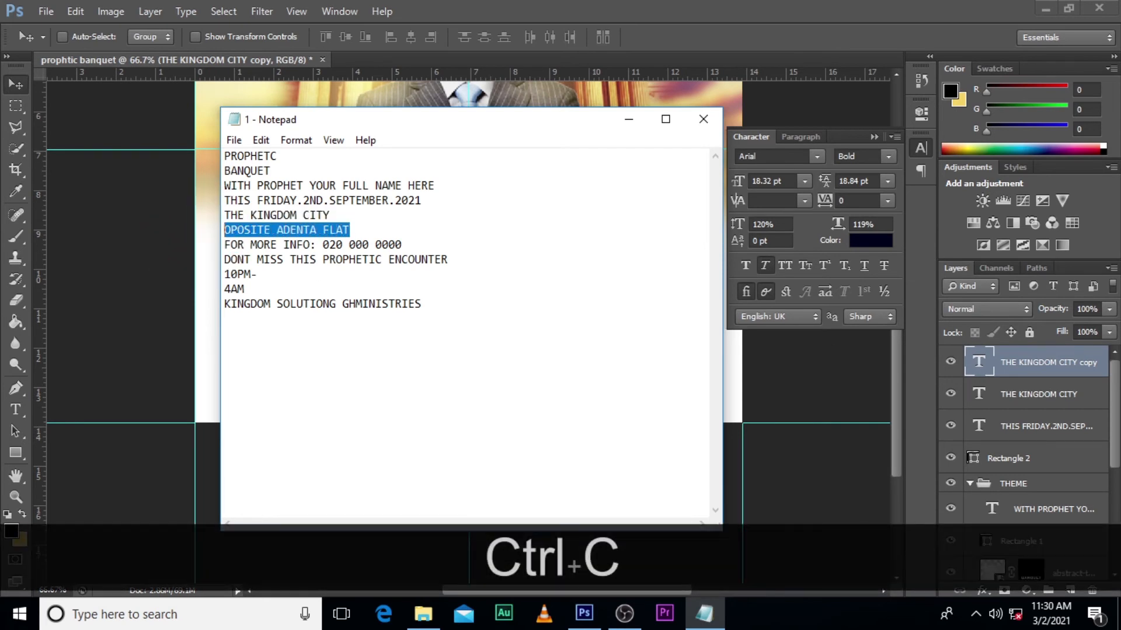
click(972, 362)
double_click(976, 363)
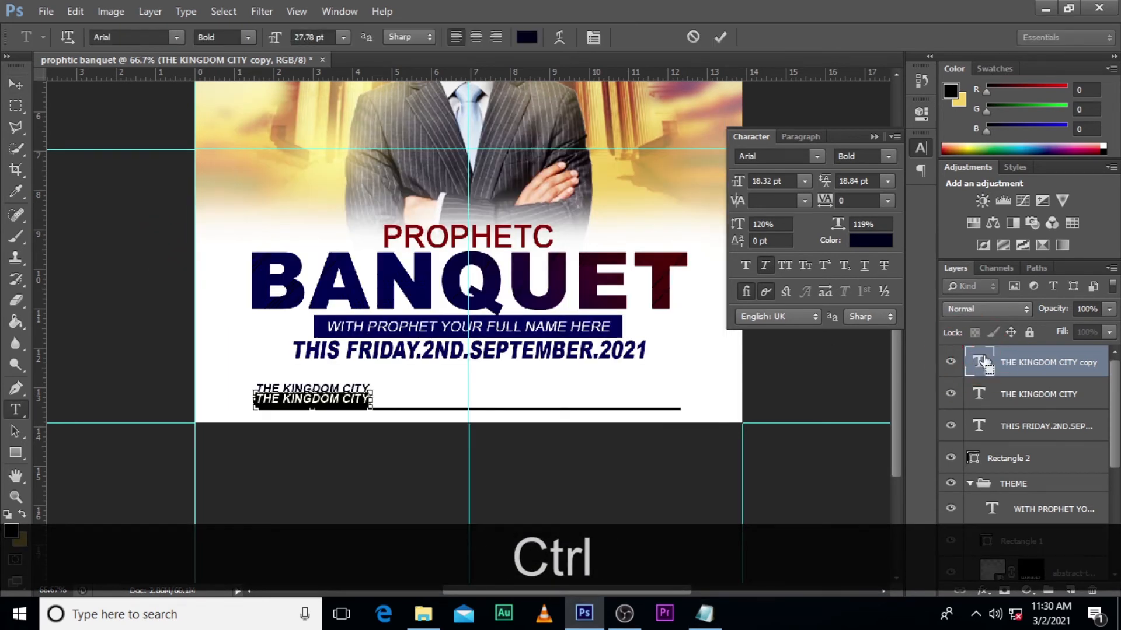
key(ctrl+v)
click(972, 363)
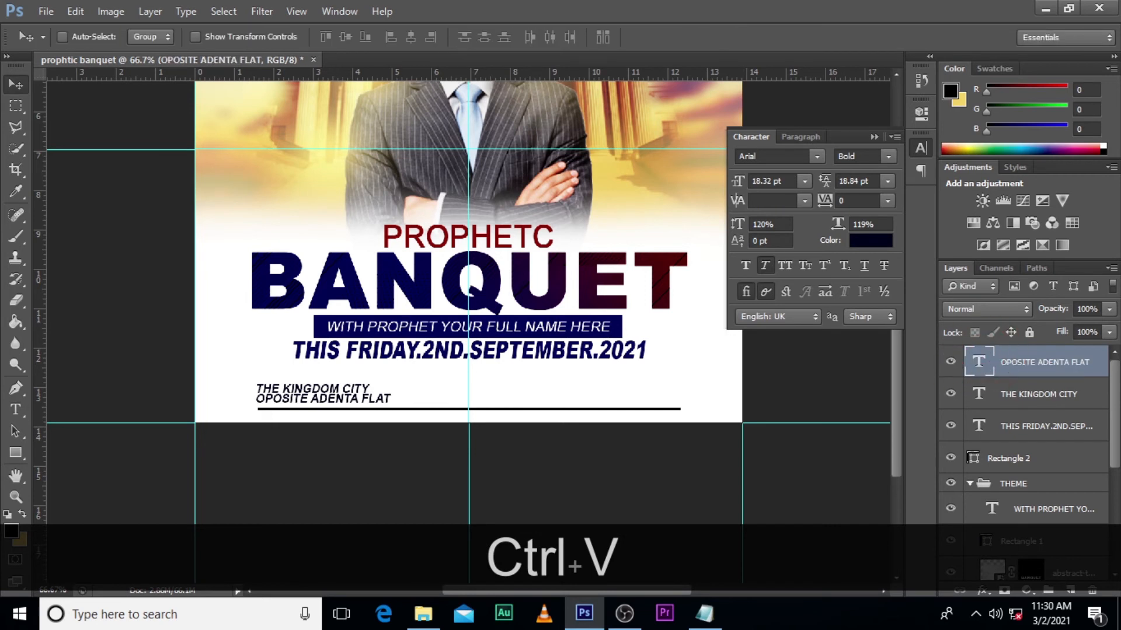
- Nudge the OPOSITE ADENTA FLAT text left so its right end lines up with THE KINGDOM CITY, and fine-tune its height
key(shift+Left)
key(shift+Left)
key(shift+Left)
key(shift+Left)
key(shift+Left)
key(shift+Left)
key(shift+Left)
key(shift+Left)
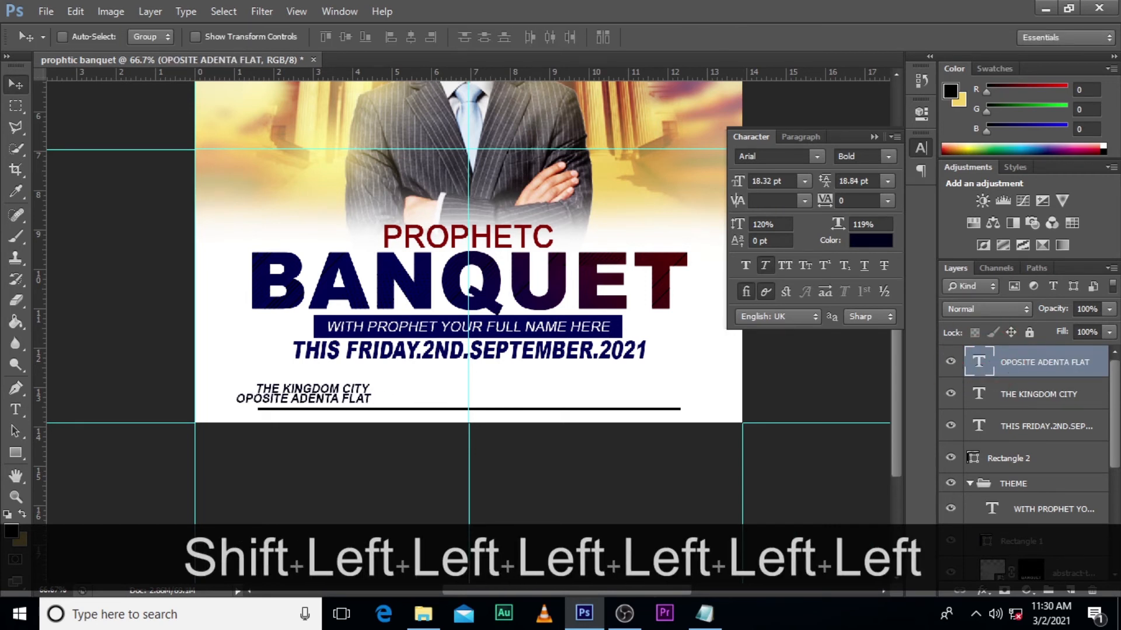
key(Down)
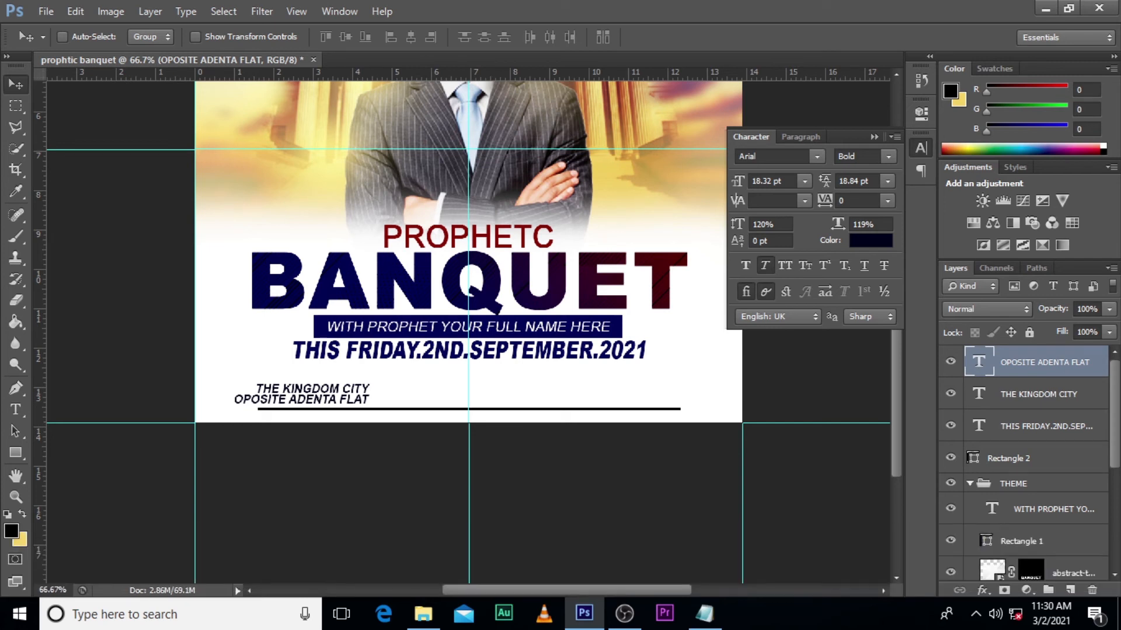
key(Down)
key(Up)
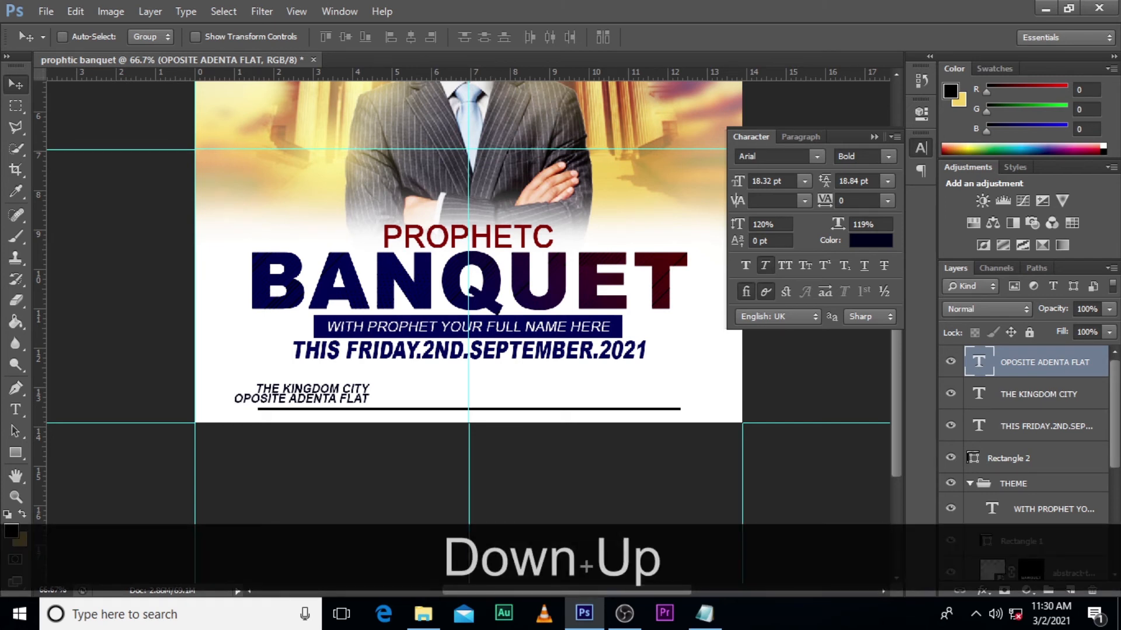
- Nudge the OPOSITE ADENTA FLAT text down slightly, and shift both venue lines right so they start just inside the black line
key(Down)
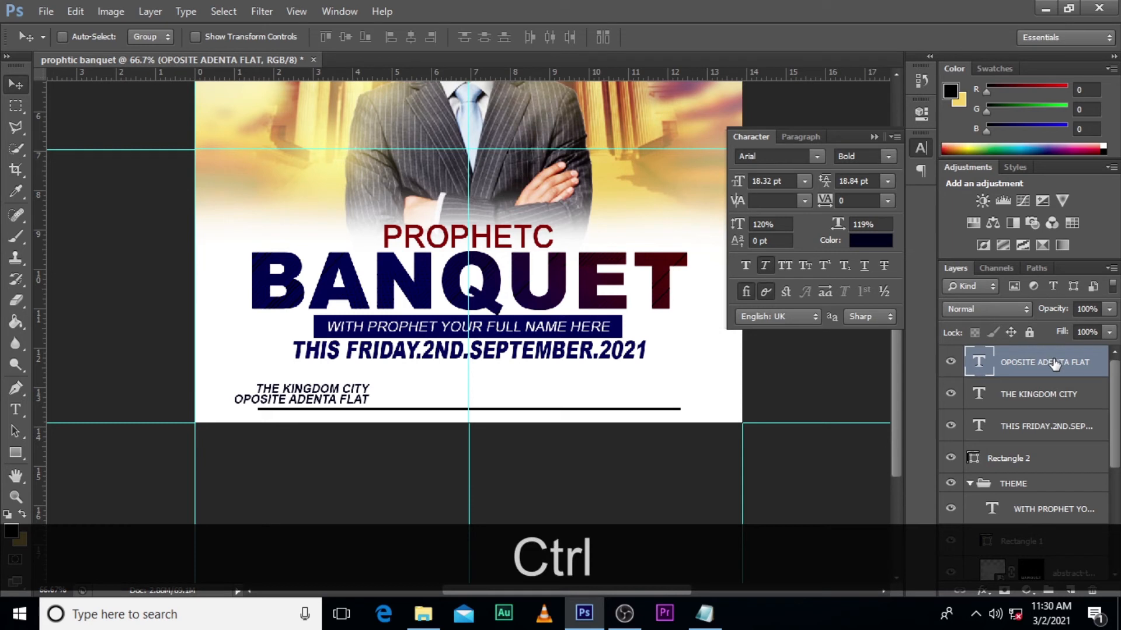
ctrl+click(1051, 394)
key(ctrl+shift+Right)
key(ctrl+shift+Right)
key(ctrl+shift+Right)
key(ctrl+shift+Right)
key(ctrl+shift+Right)
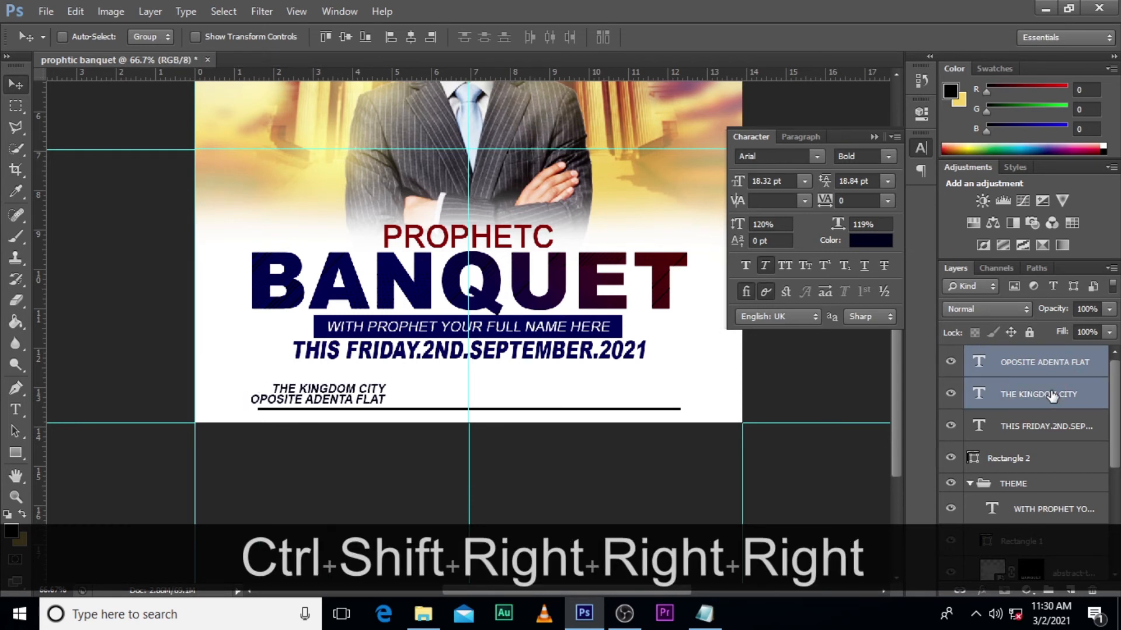
key(shift+Right)
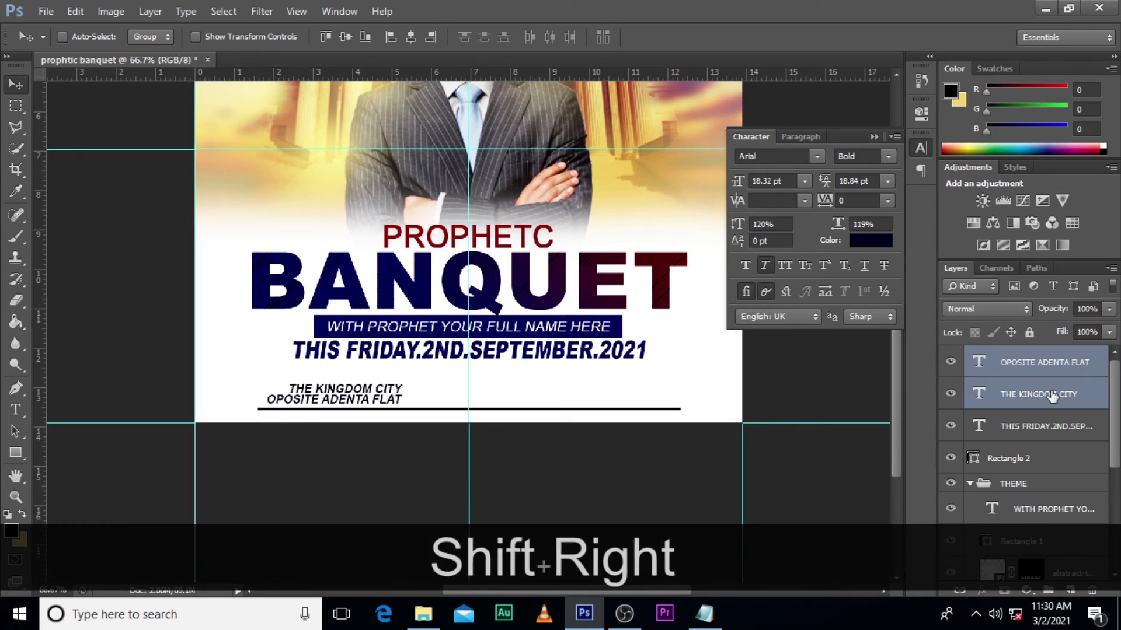
- Draw a black vertical divider about 3 by 42 px just right of the venue text, and nudge it up clear of the horizontal line
click(15, 453)
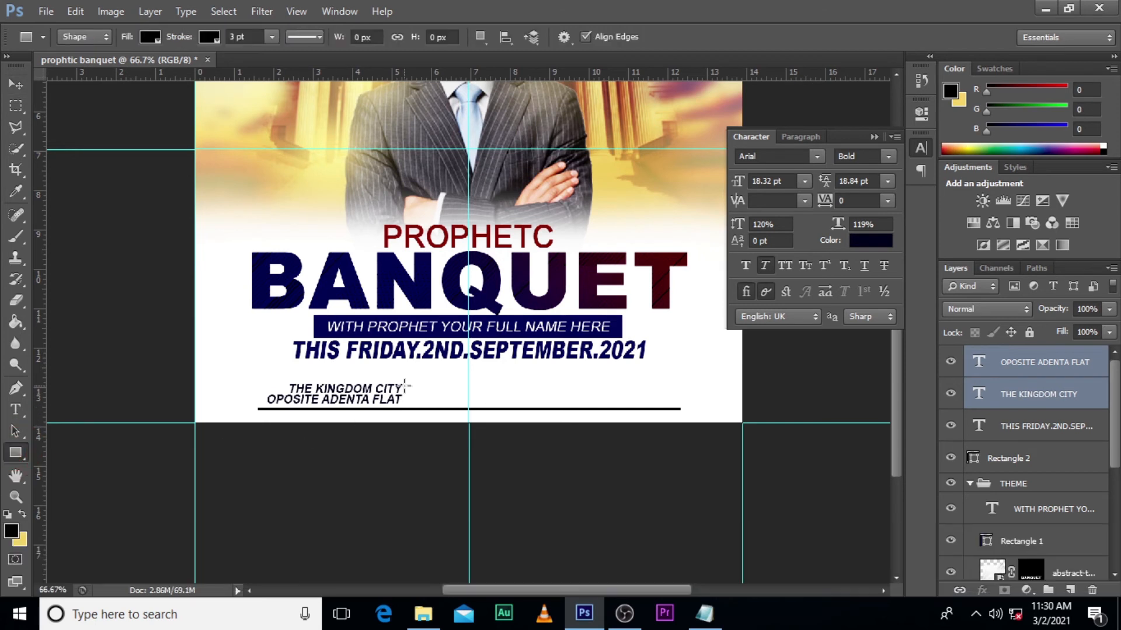
drag(409, 385, 408, 407)
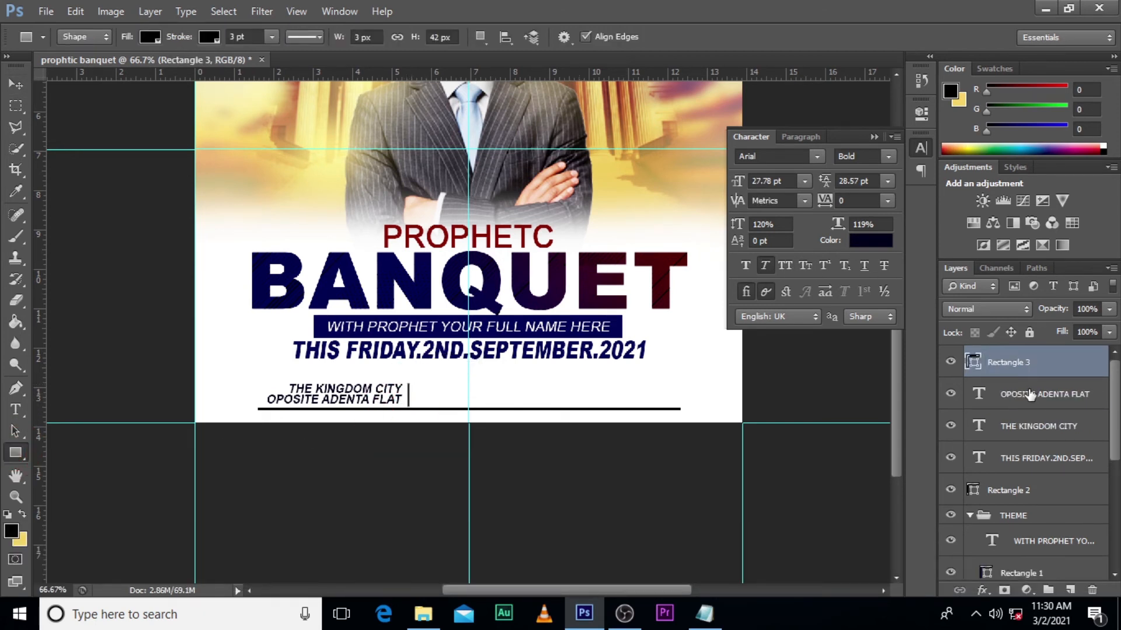
click(1019, 425)
click(987, 360)
key(Up)
key(Up)
key(ctrl+equal)
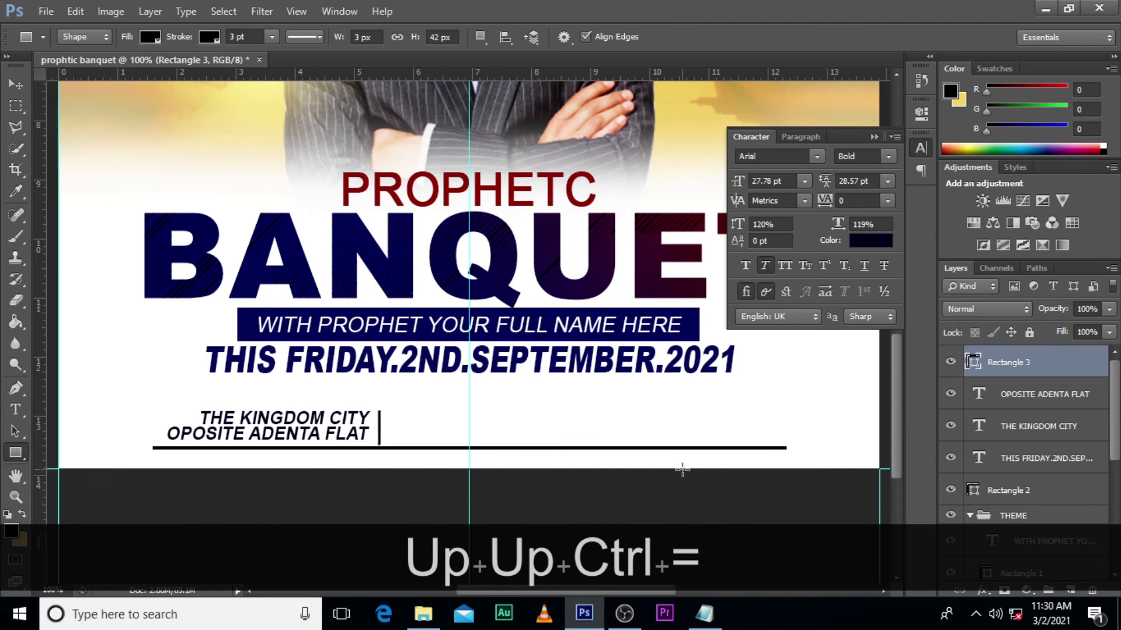
scroll(682, 469, down, 2)
click(875, 137)
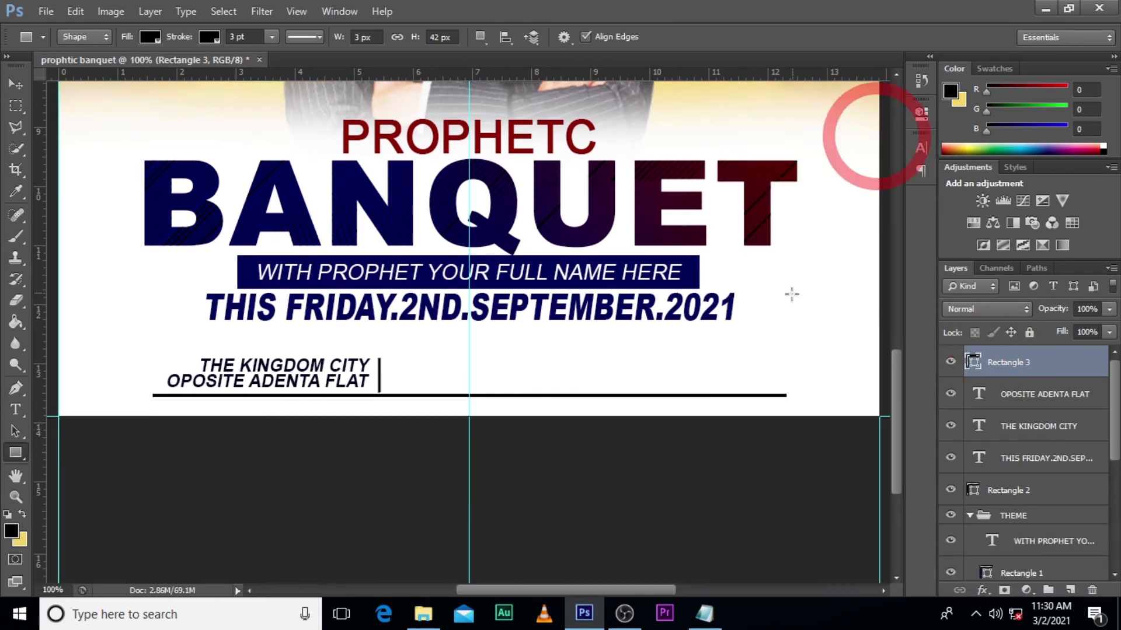
key(v)
key(Up)
key(Up)
key(Up)
key(Up)
key(Down)
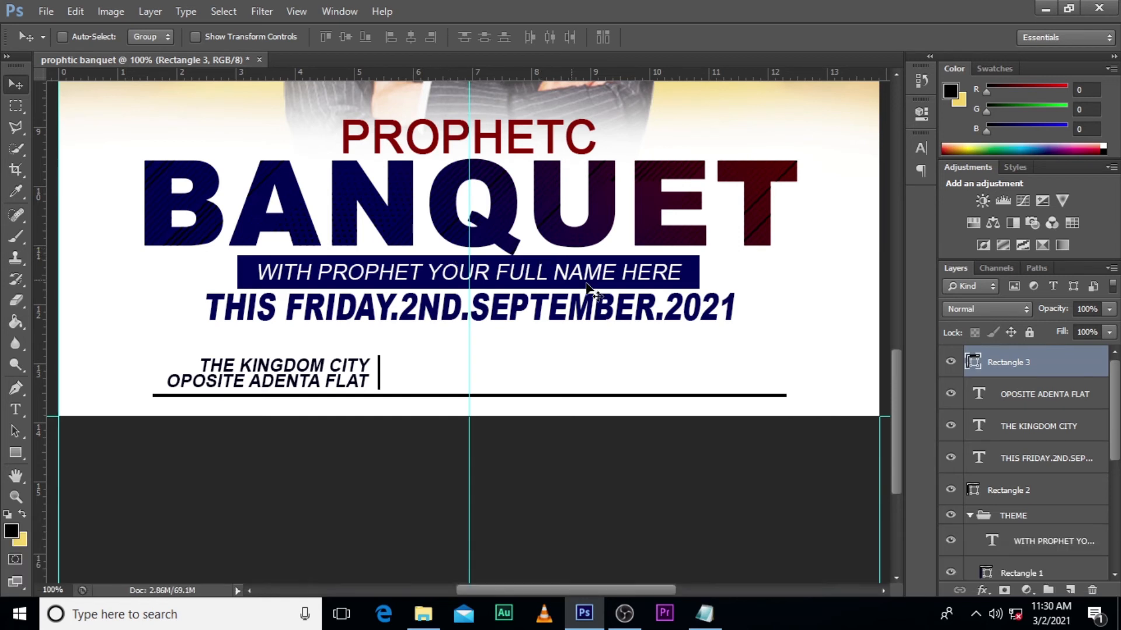
- Duplicate the OPOSITE ADENTA FLAT text layer and move the copy to the right of the vertical divider
click(1019, 397)
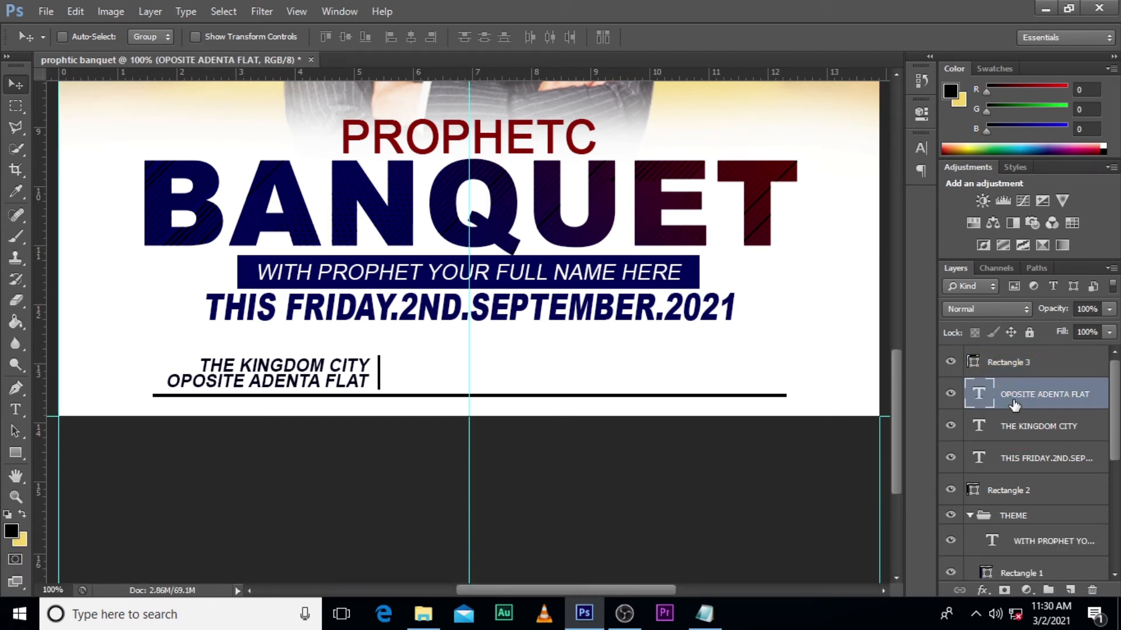
ctrl+click(1008, 396)
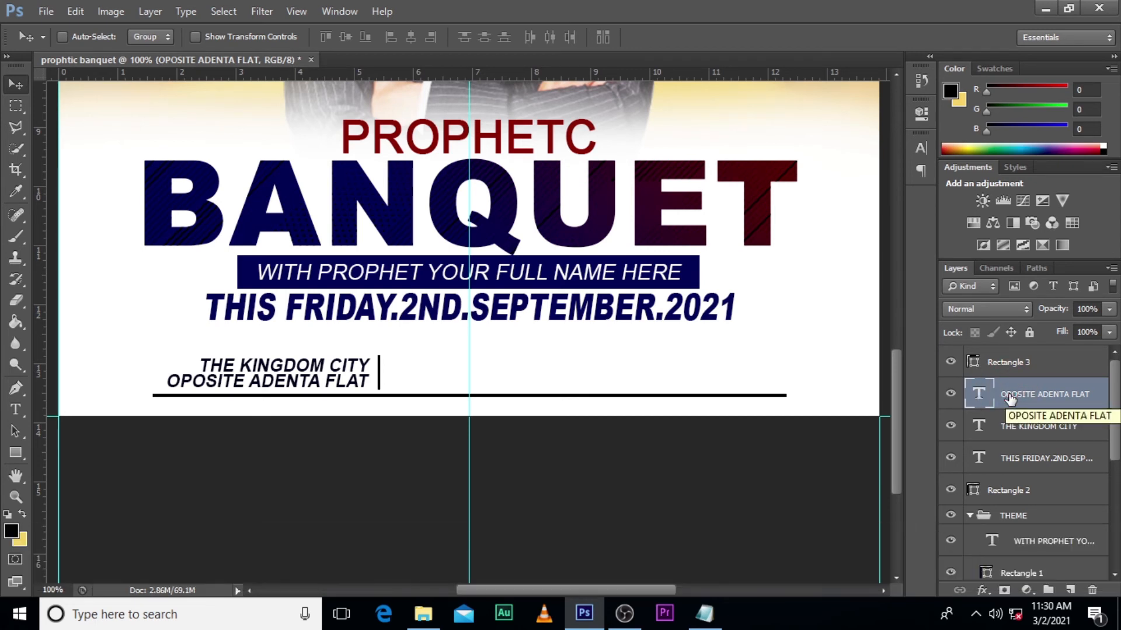
key(ctrl+j)
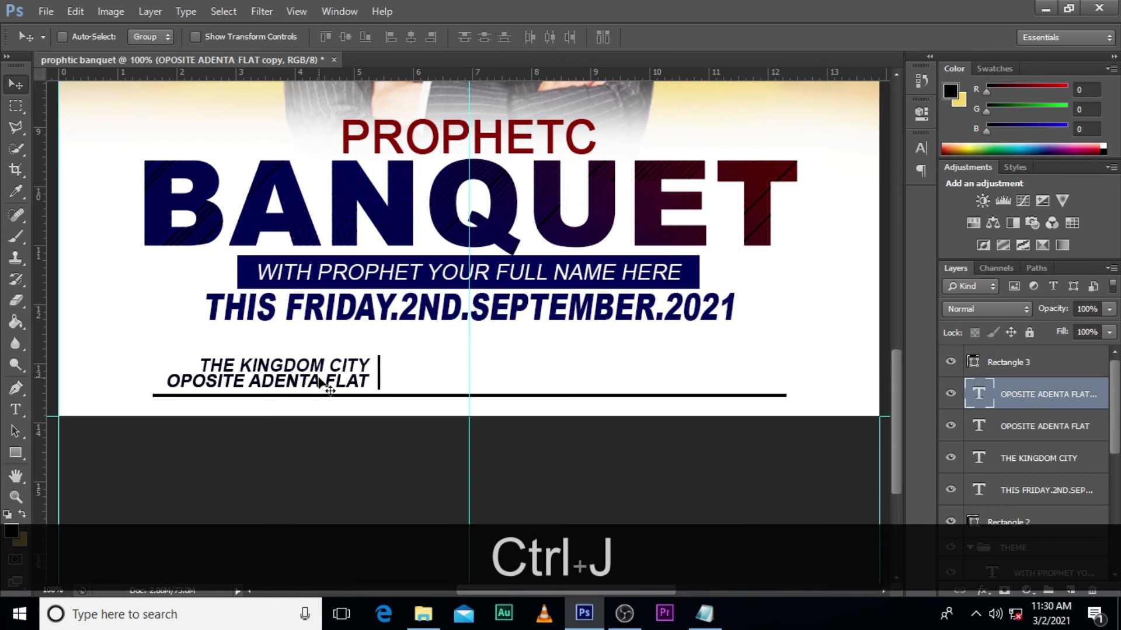
drag(320, 380, 549, 380)
- Replace the copied layer's text with "10PM-" on the first line and "4AM" on the second
double_click(979, 395)
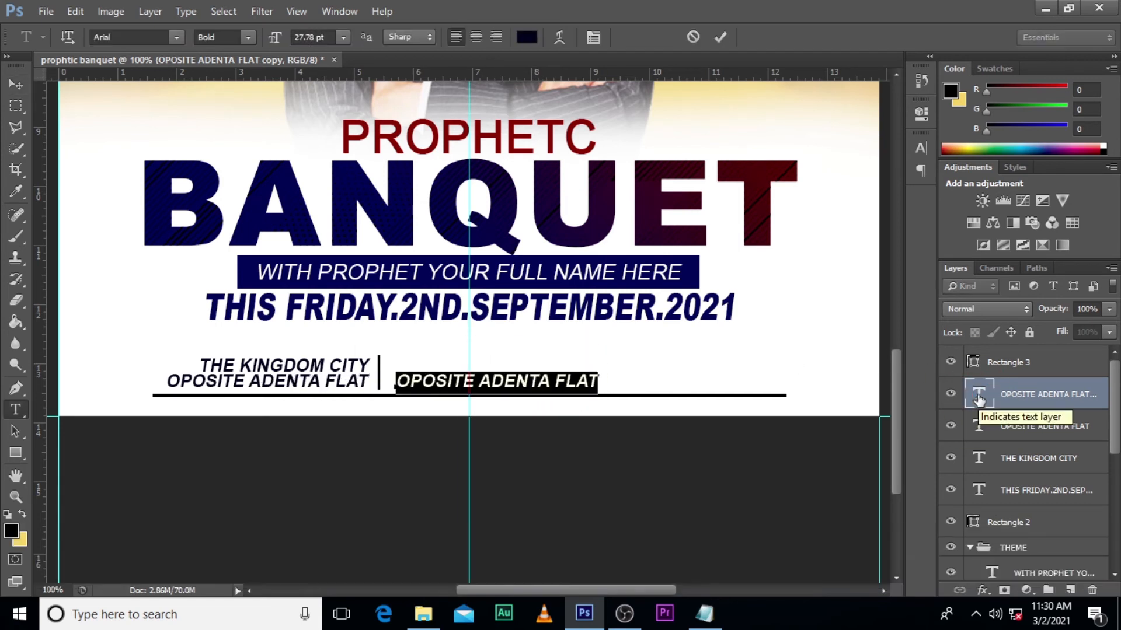
text(10P)
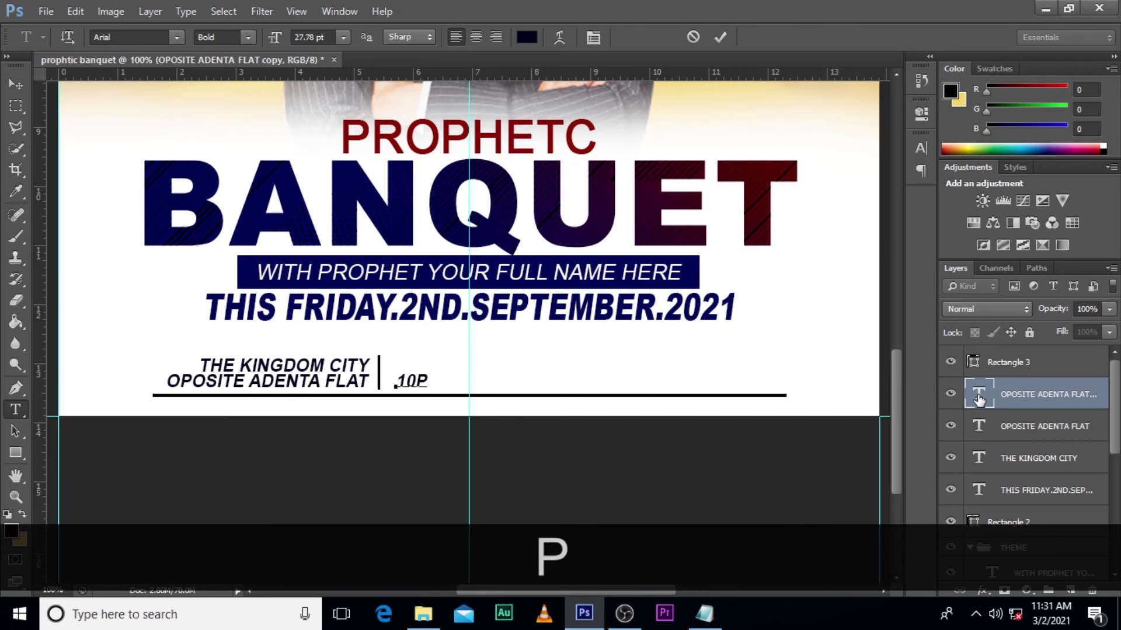
text(M-)
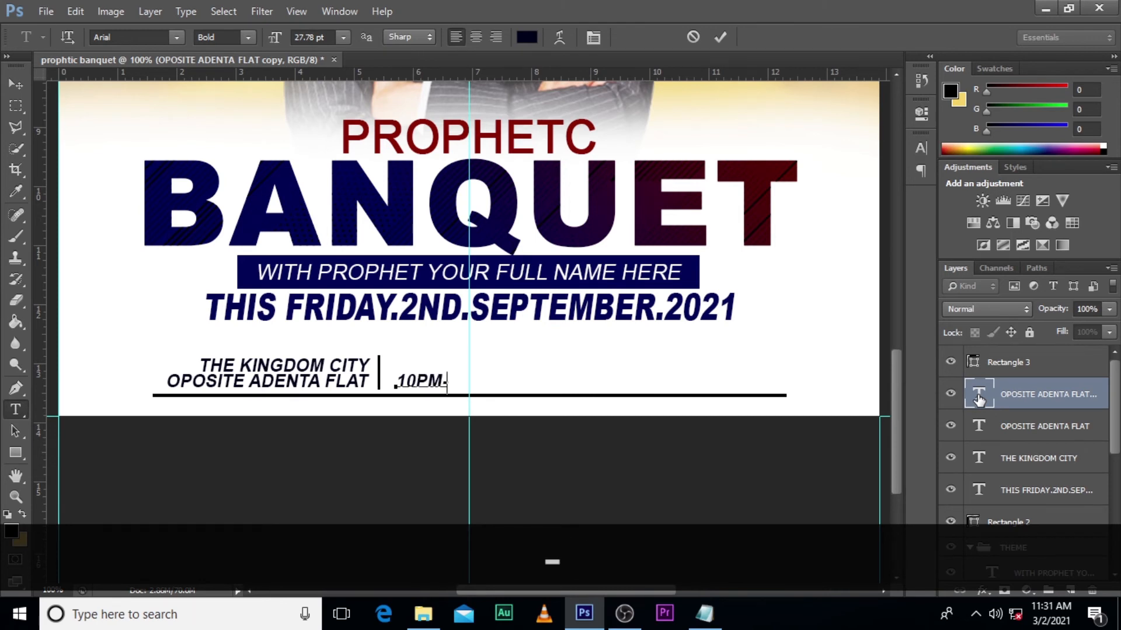
key(Return)
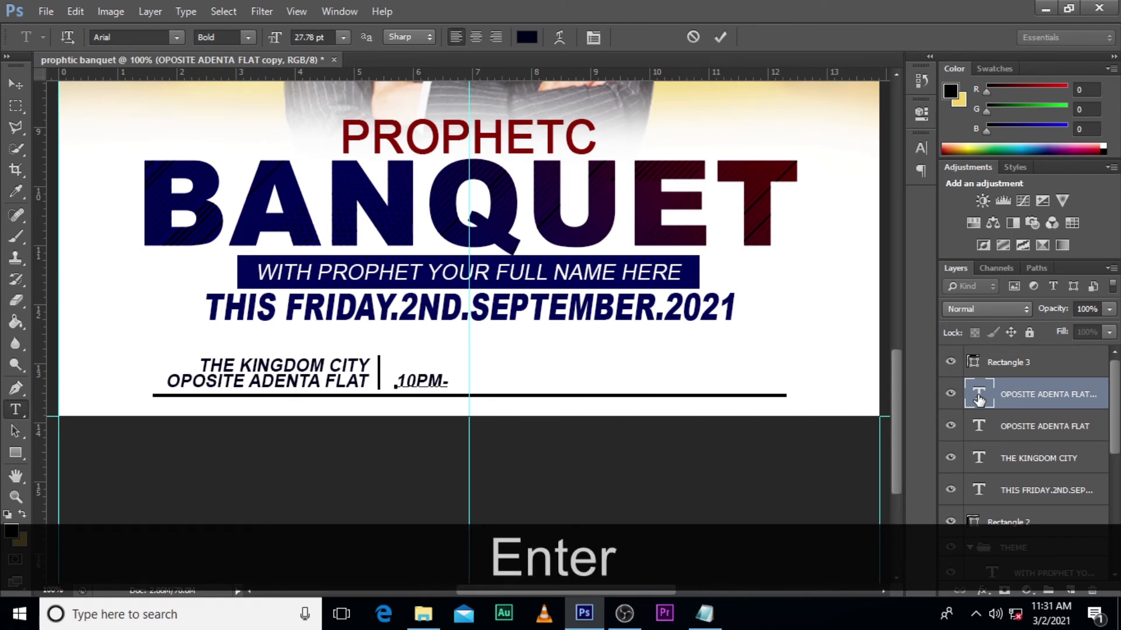
text(4AM)
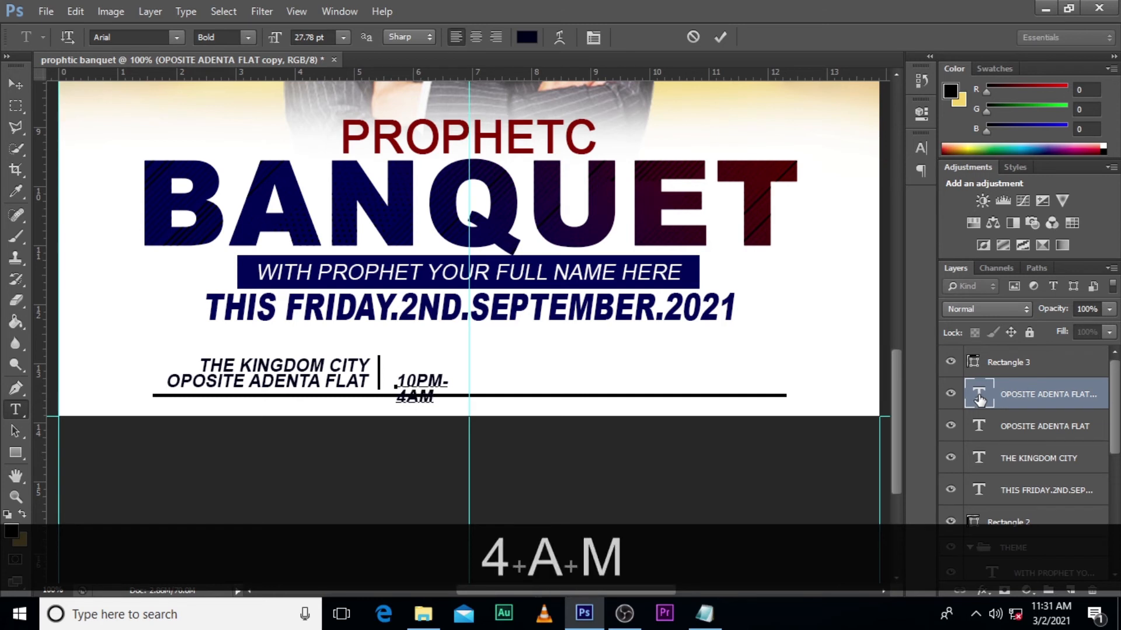
click(979, 397)
- Center-align the two lines of the 10PM- 4AM text
click(922, 148)
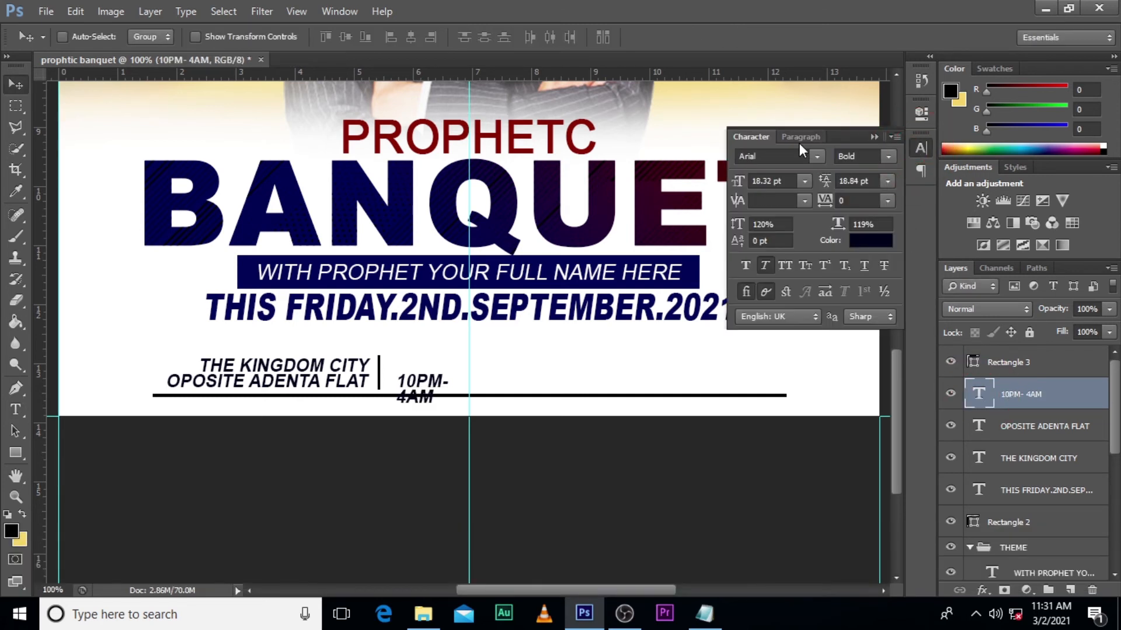
click(800, 141)
click(772, 158)
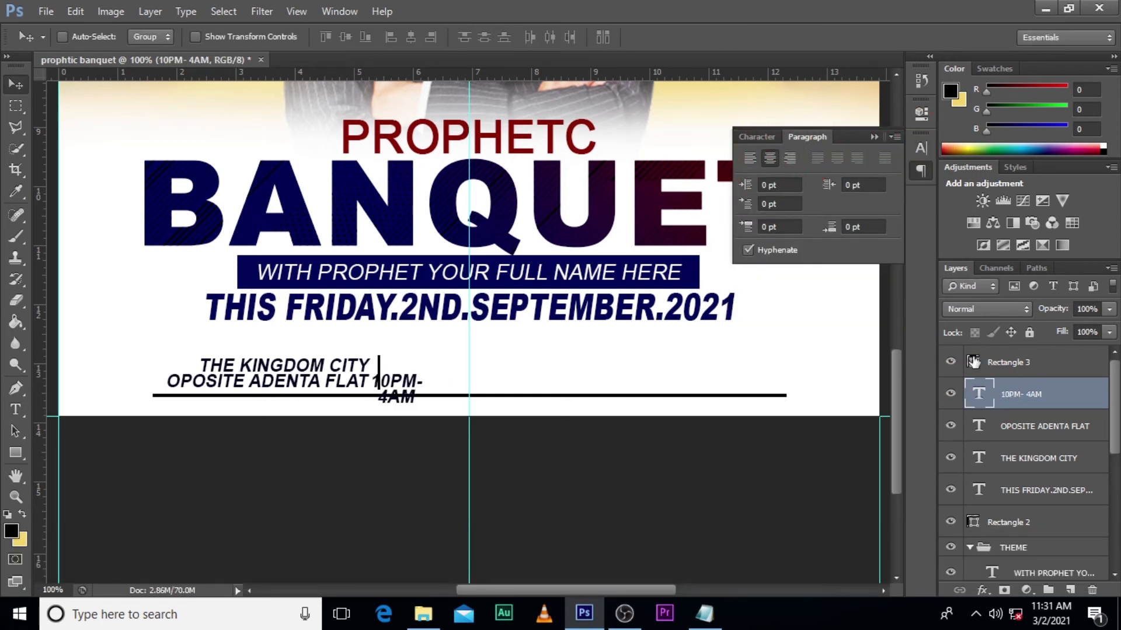
- Color the 10PM- 4AM text dark red (3c0501), starting from the red sampled from the PROPHETC title
click(757, 137)
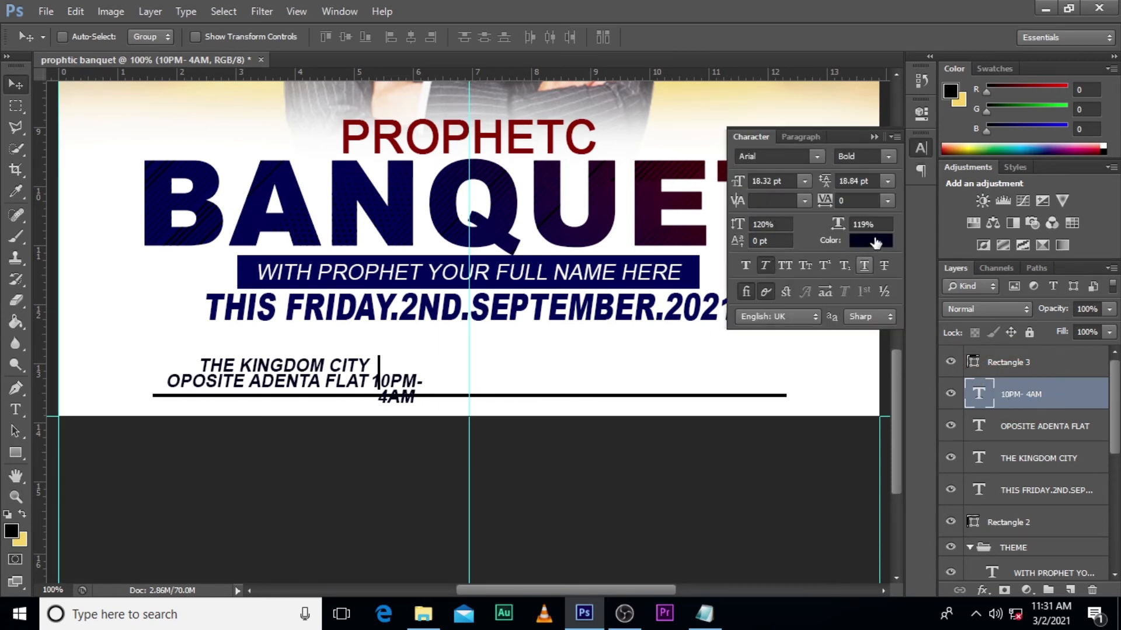
click(870, 241)
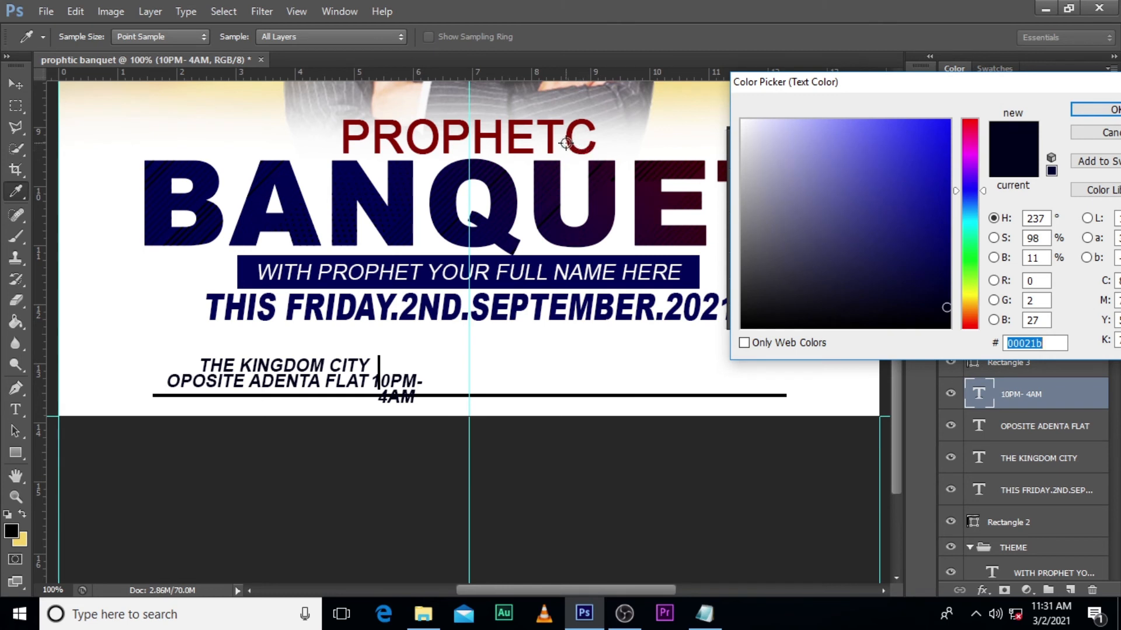
click(571, 135)
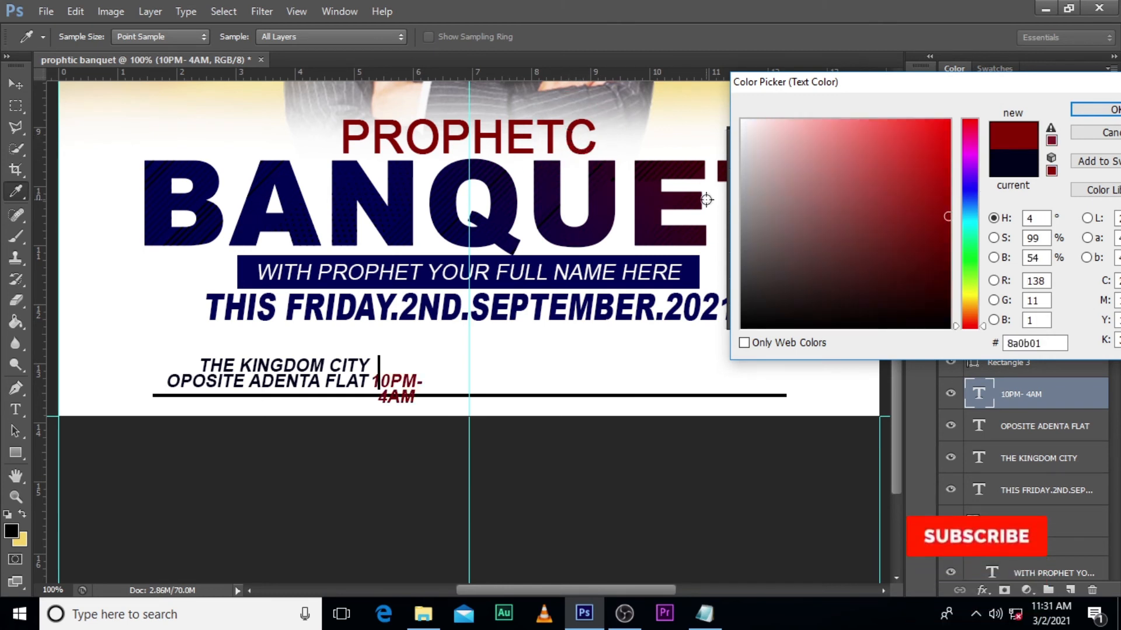
click(948, 279)
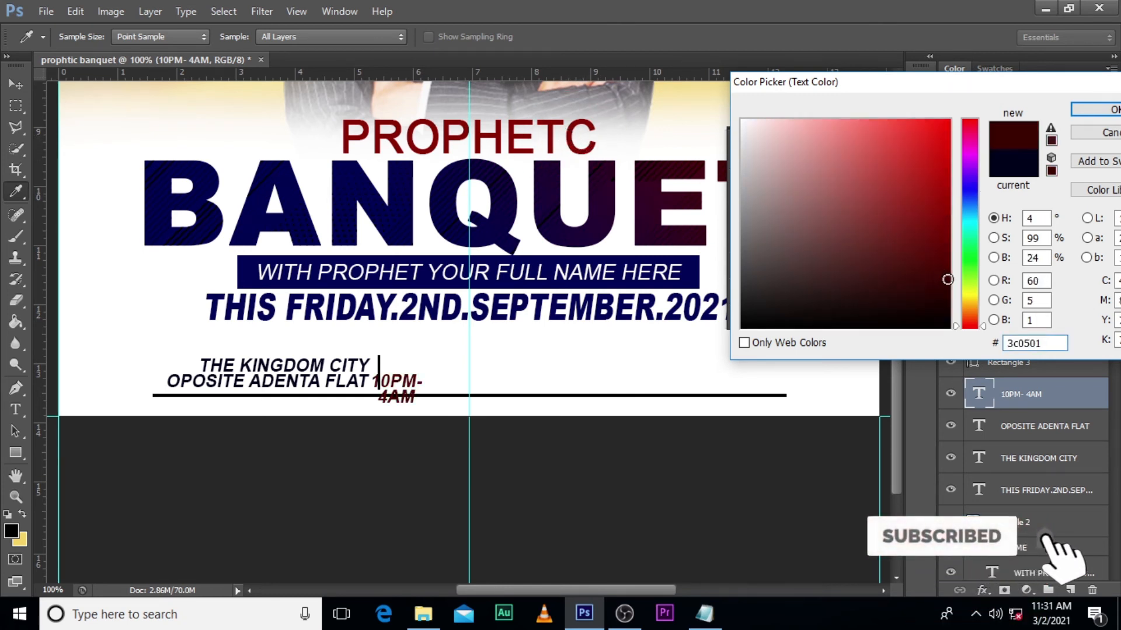
click(1086, 111)
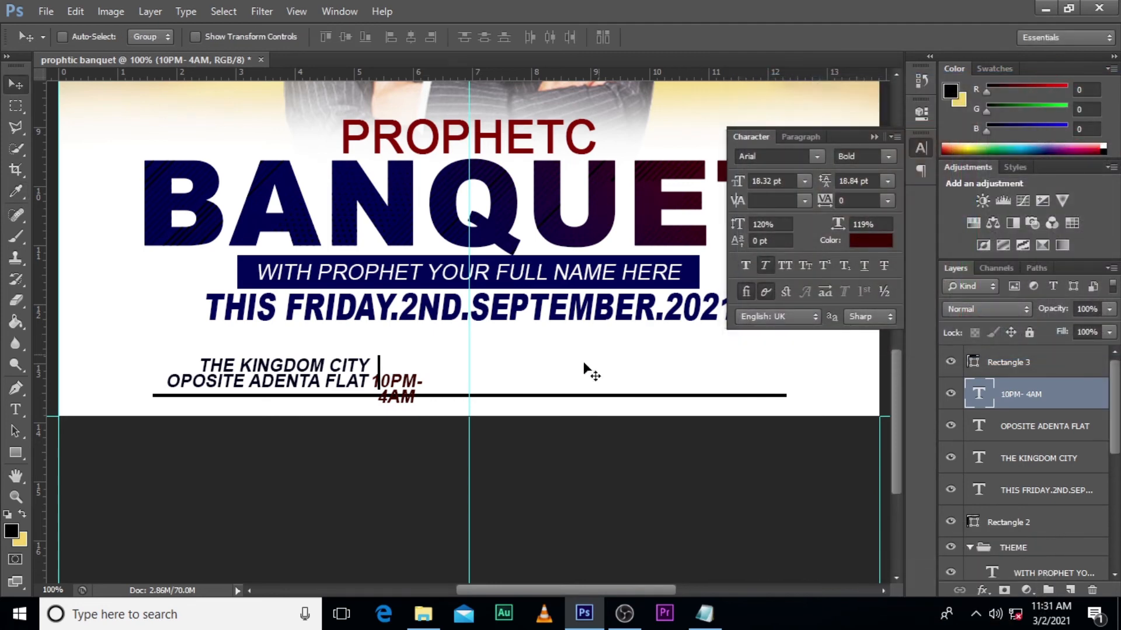
- Move the 10PM- 4AM text up beside the vertical divider and scale it to about 128% around its center
key(v)
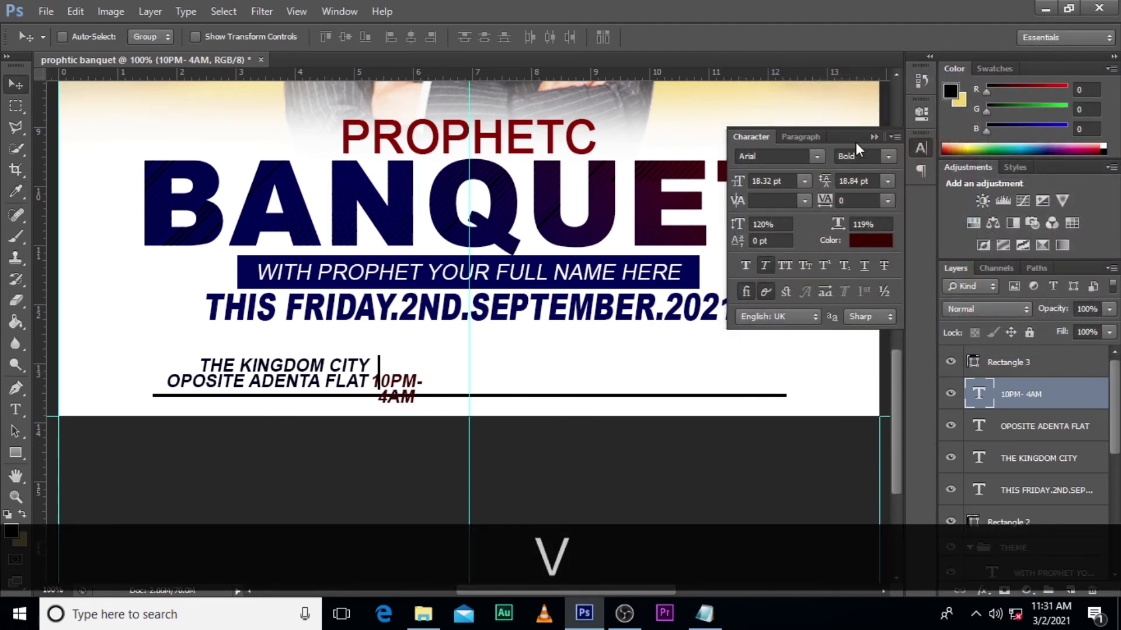
click(874, 136)
drag(413, 408, 418, 378)
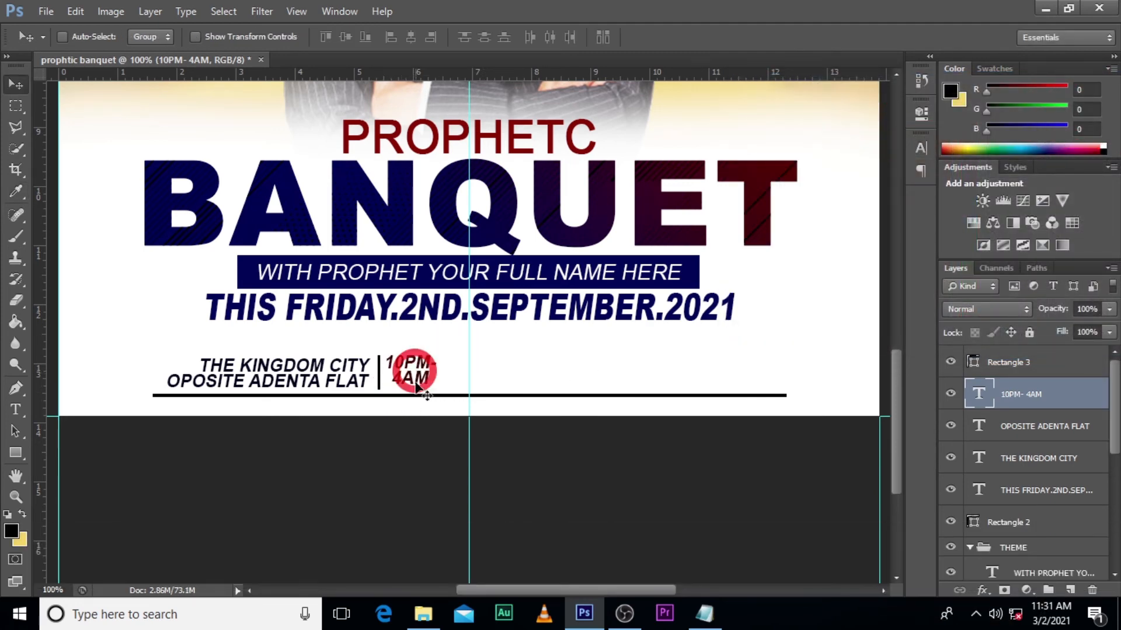
key(ctrl+t)
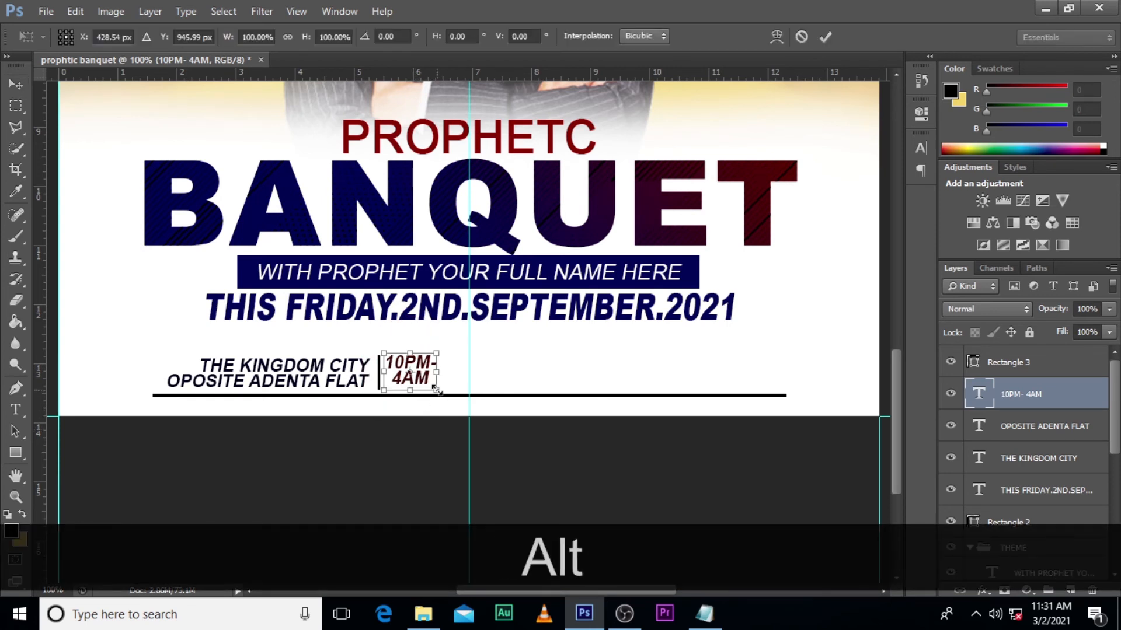
drag(436, 389, 443, 395)
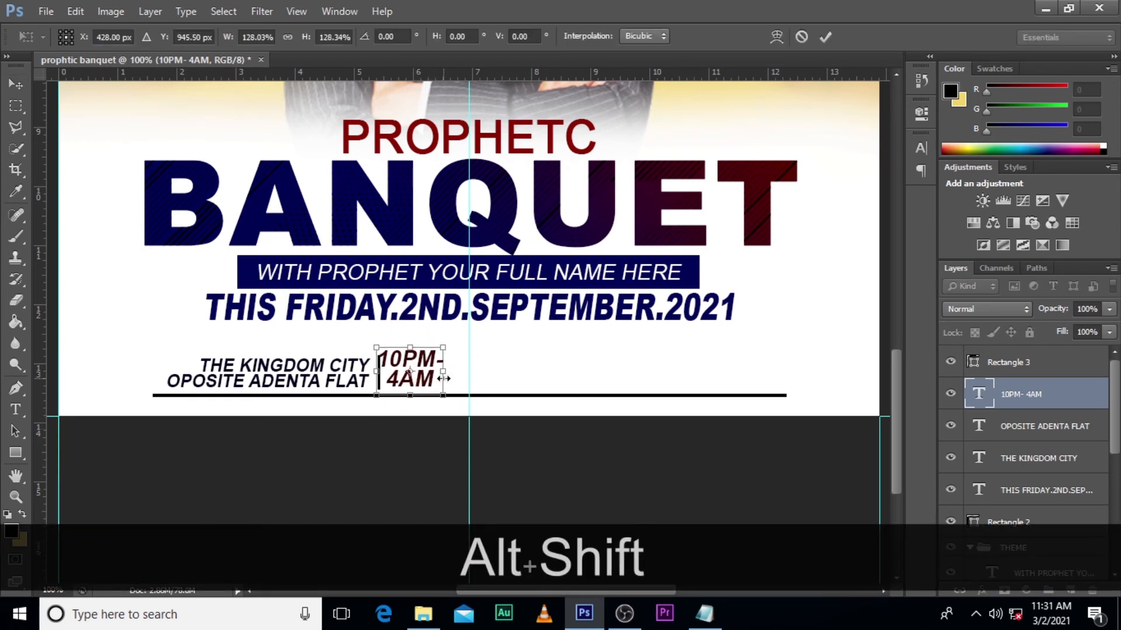
key(Return)
- Nudge the enlarged 10PM- 4AM text down and right to clear the vertical divider and line up with the venue text
key(Down)
key(Down)
key(Down)
key(Right)
key(Right)
key(Right)
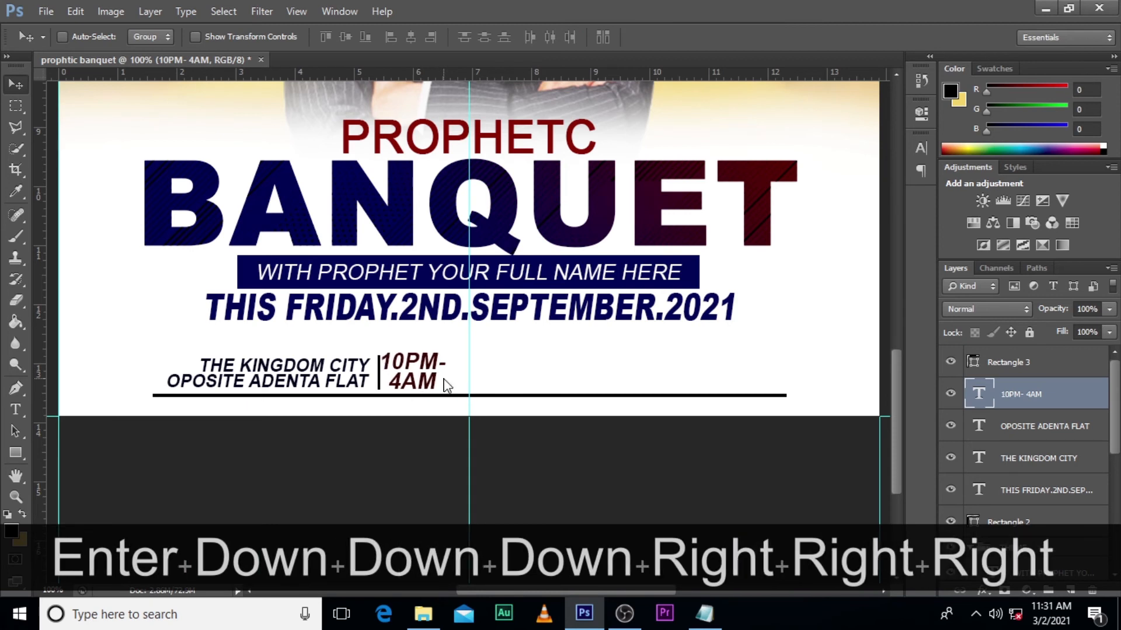
key(Right)
key(Right)
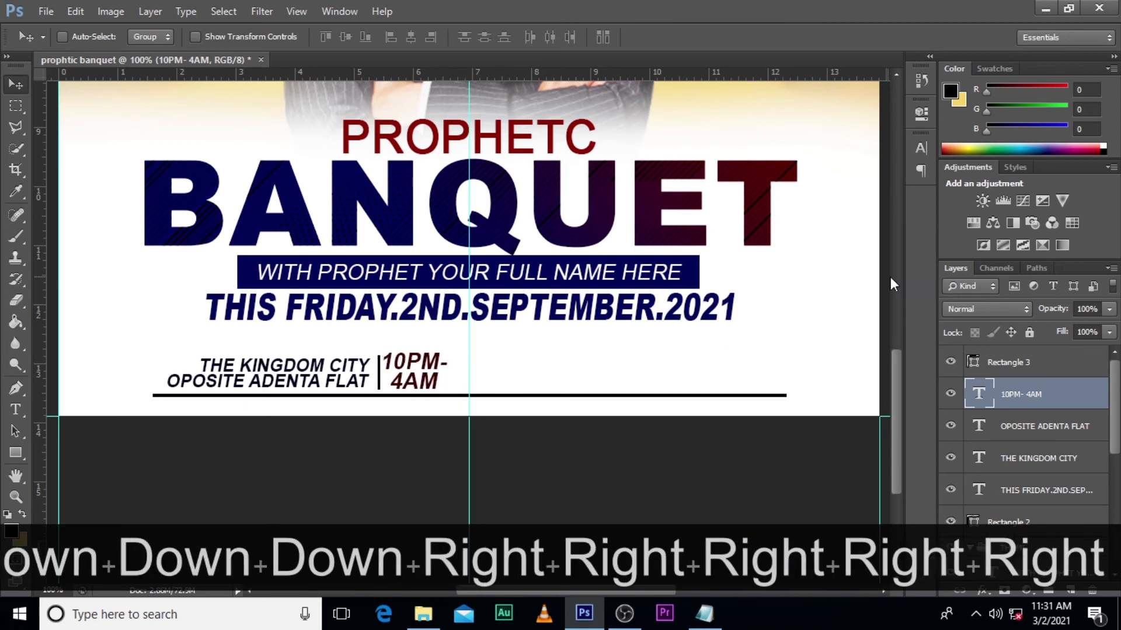
- Add trailing space after 4AM to shift that line left, and nudge the time text slightly right of the divider
double_click(986, 407)
click(439, 385)
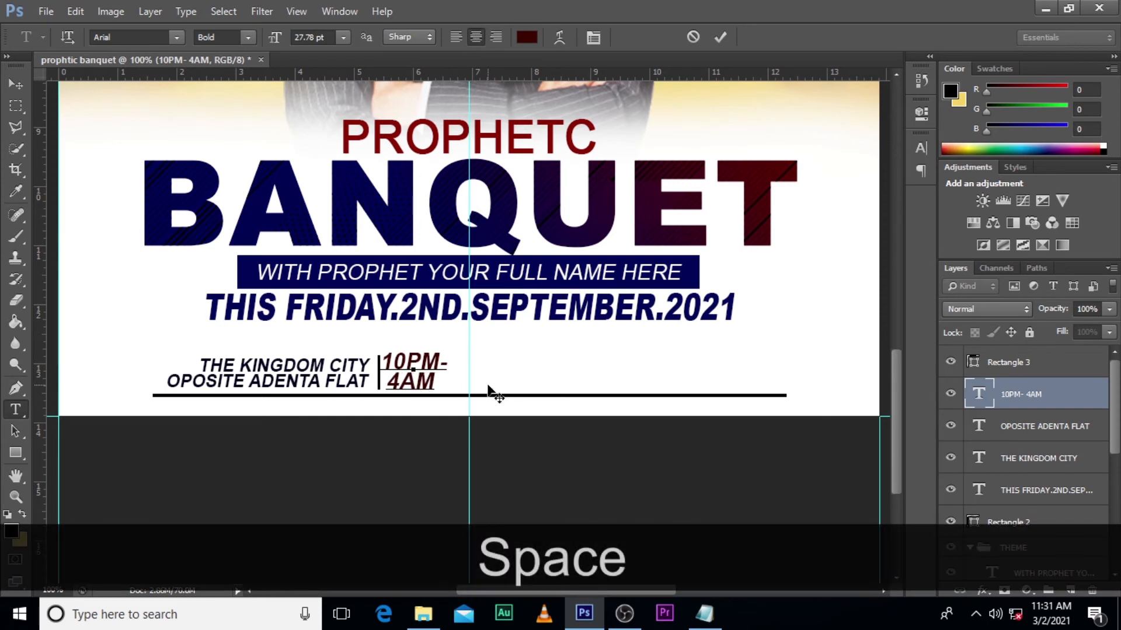
click(1025, 392)
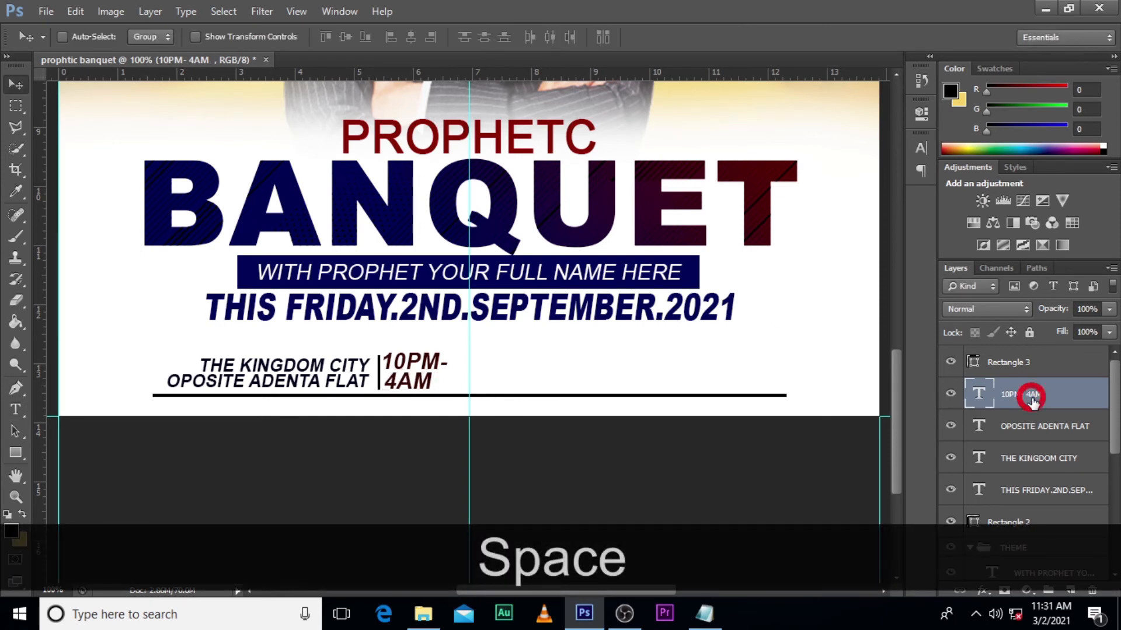
key(Right)
key(Right)
key(Right)
key(Right)
key(Right)
key(Right)
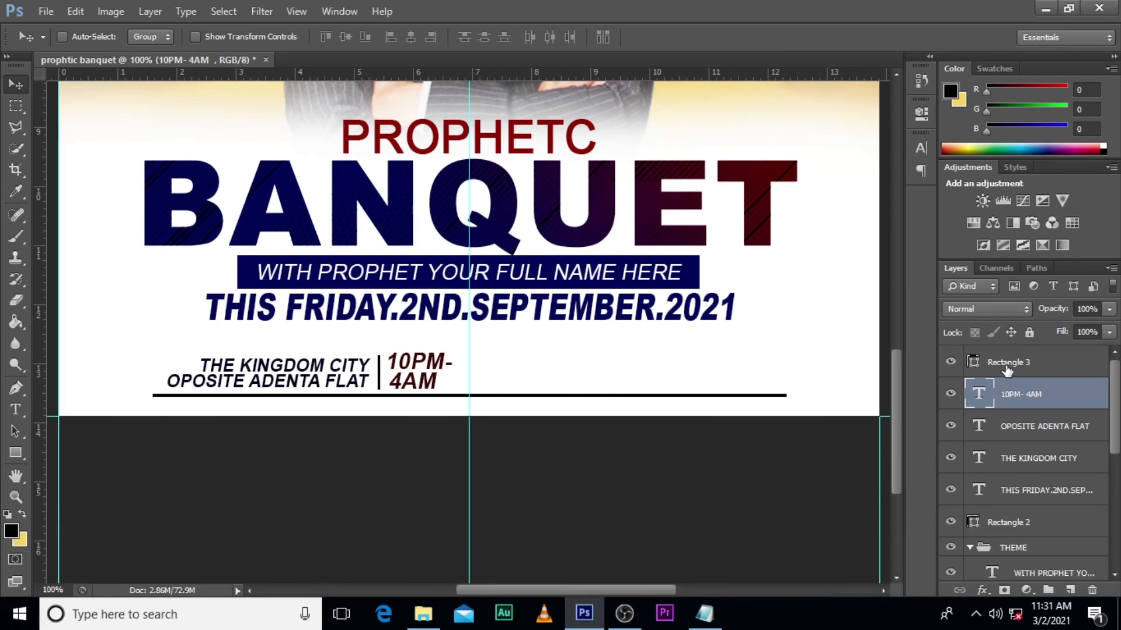
- Duplicate the vertical divider and shift the copy horizontally to the right side of the 10PM- 4AM text
click(1007, 365)
key(ctrl+j)
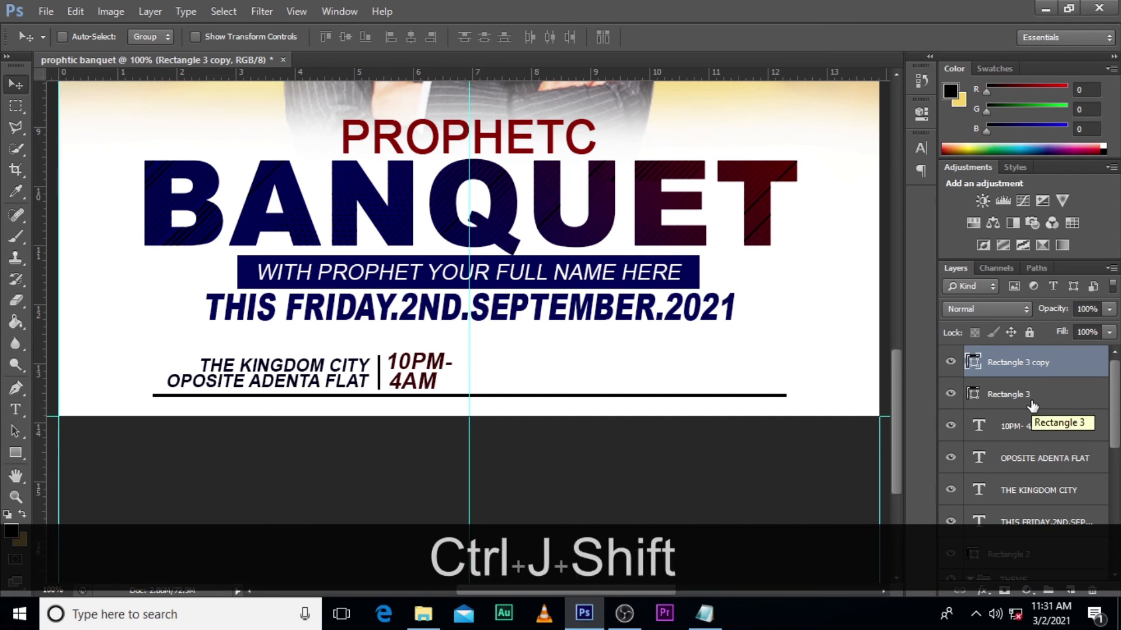
key(shift+Right)
key(shift+Right)
key(shift+Right)
key(shift+Right)
key(shift+Right)
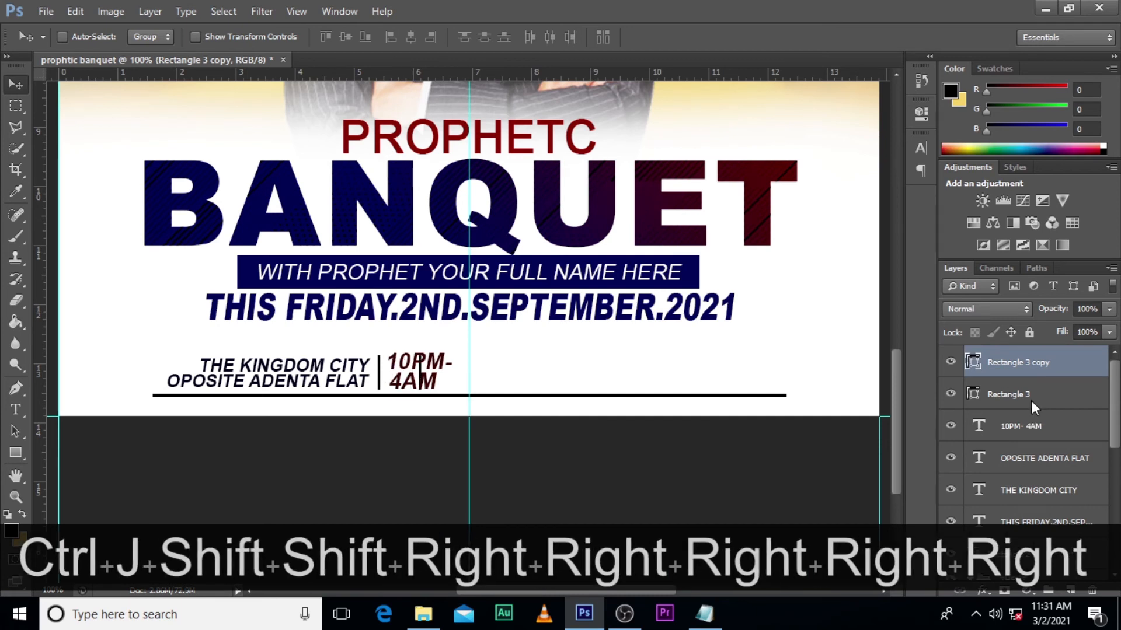
key(shift+Right)
key(shift+Right)
key(shift+Right)
key(shift+Right)
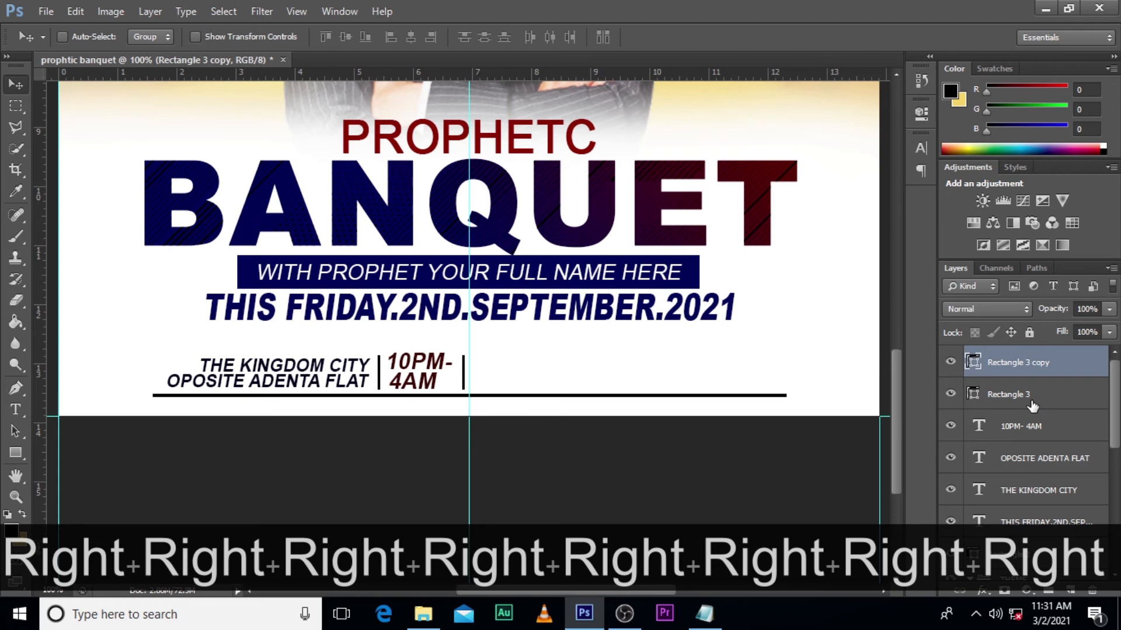
- Duplicate the THE KINGDOM CITY and OPOSITE ADENTA FLAT text layers and shift the copies horizontally past the second vertical divider
click(1032, 458)
ctrl+click(1031, 491)
key(ctrl+j)
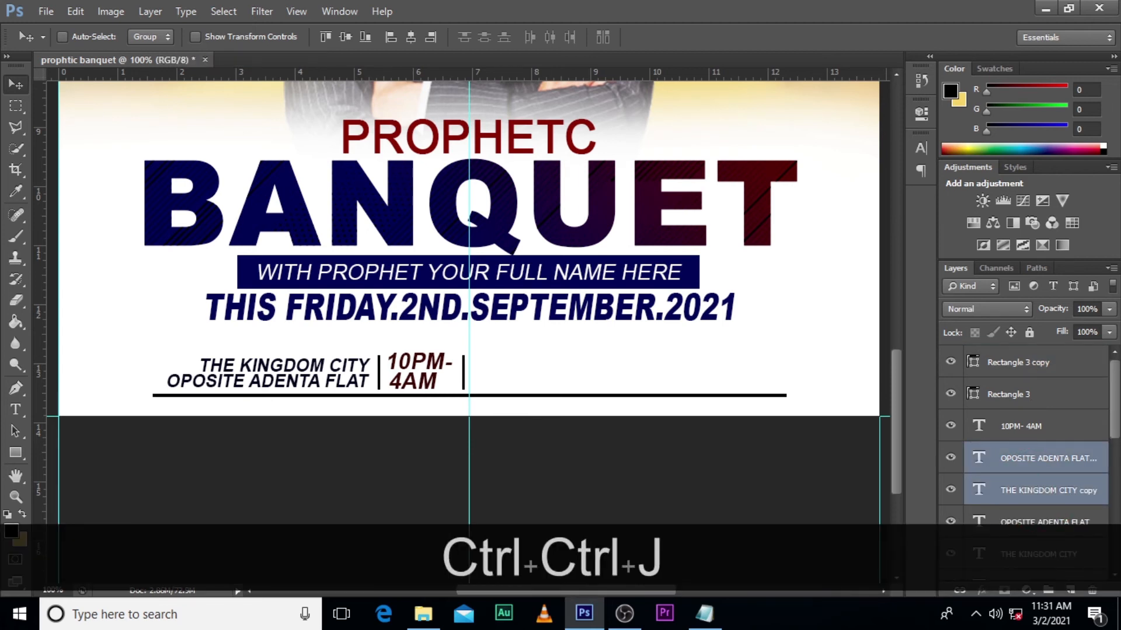
key(shift+Right)
key(shift+Right)
key(shift+Right)
key(shift+Right)
key(shift+Right)
key(shift+Right)
key(shift+Right)
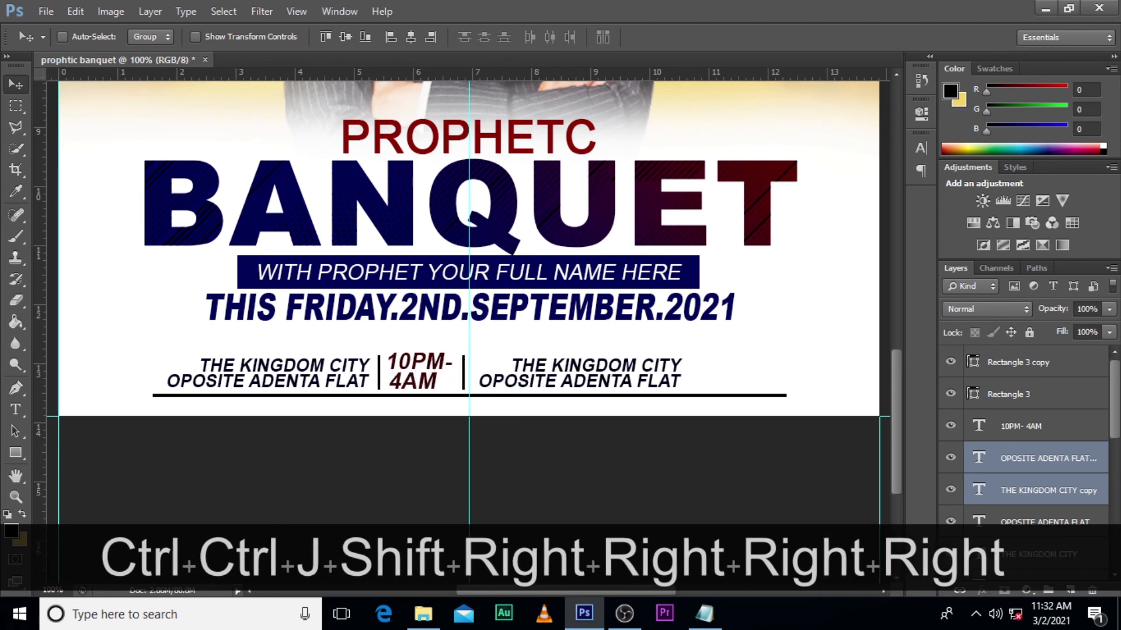
- Replace the copied THE KINGDOM CITY text with the FOR MORE INFO phone line from the Notepad notes and shift it left to align with the line below
click(704, 613)
drag(417, 243, 224, 245)
key(ctrl+c)
click(969, 457)
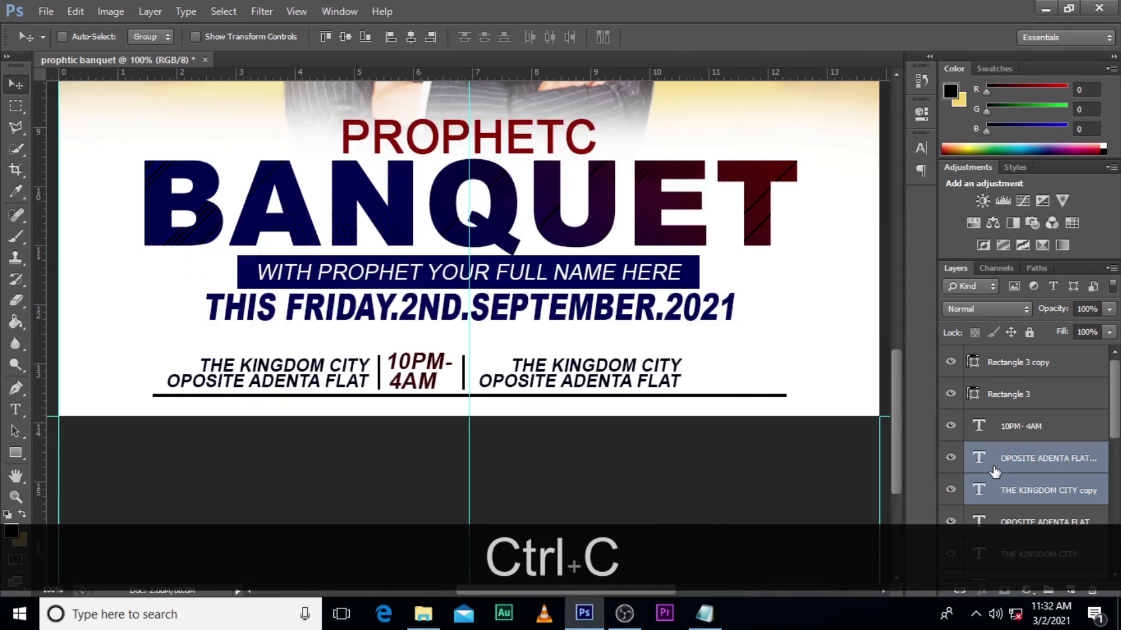
double_click(978, 491)
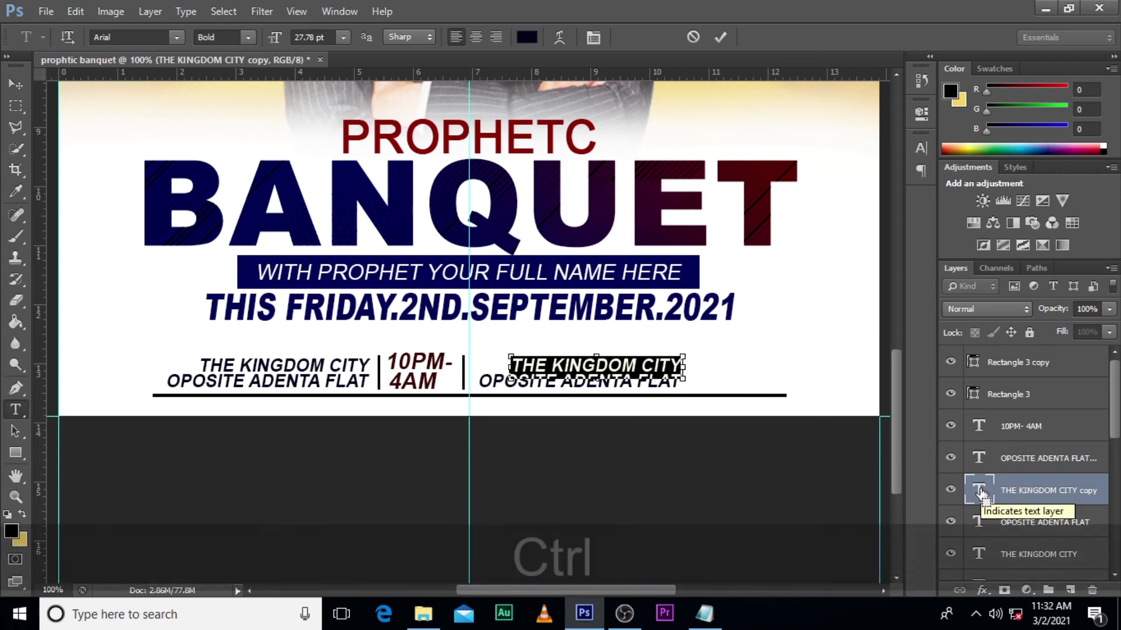
key(ctrl+v)
key(ctrl+Return)
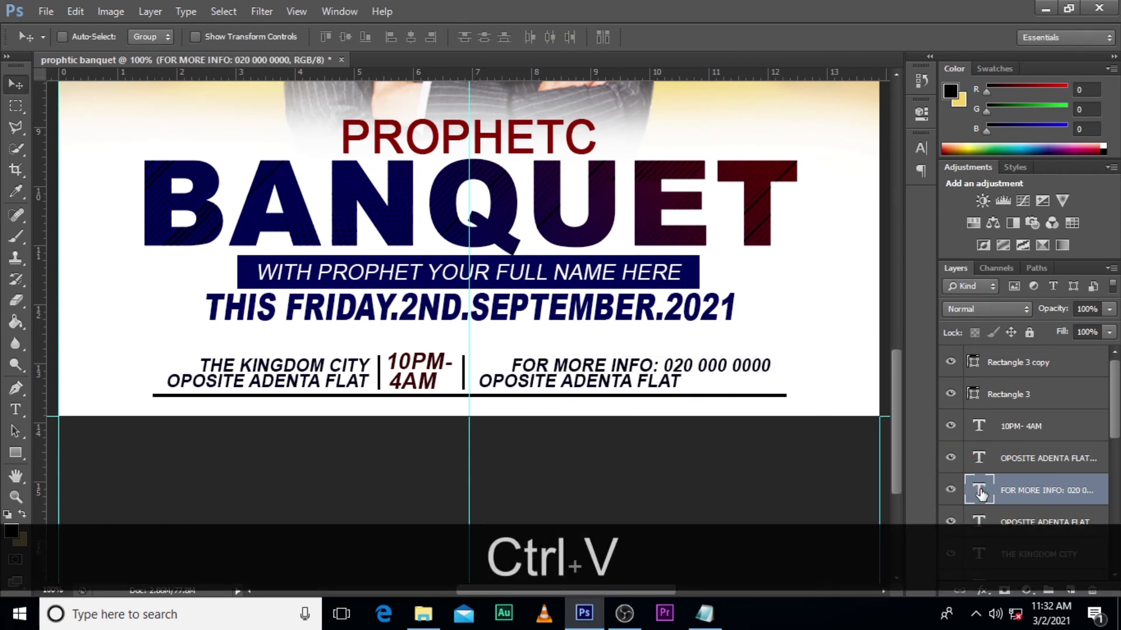
key(shift+Left)
key(shift+Left)
key(shift+Left)
key(shift+Left)
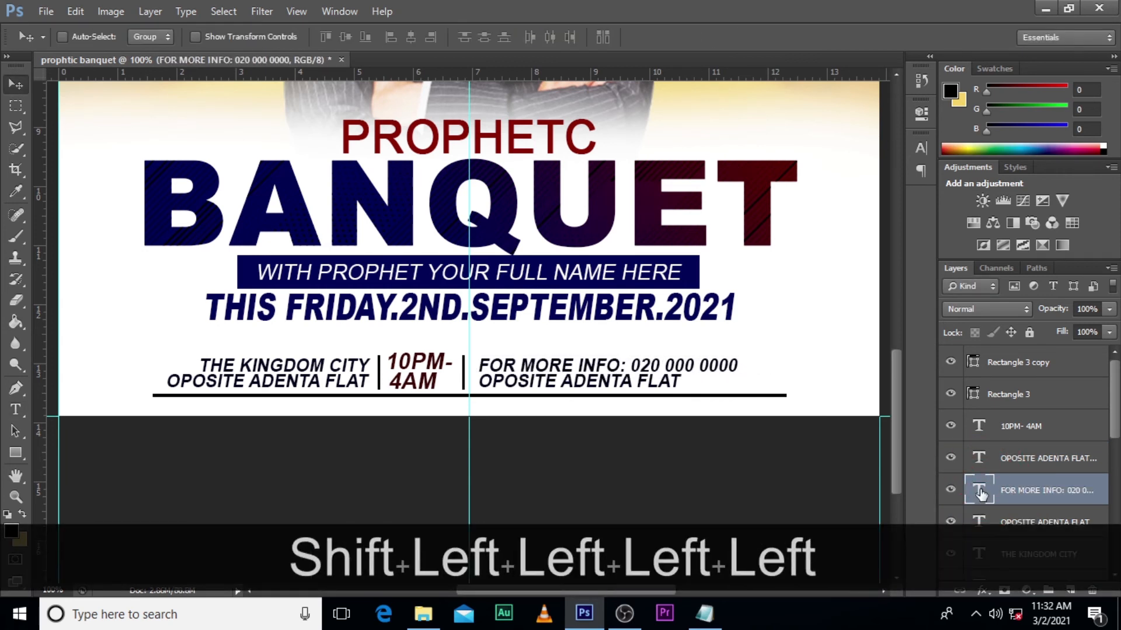
- Replace the copied OPOSITE ADENTA FLAT text with DONT MISS THIS PROPHETIC ENCOUNTER from the Notepad notes
click(704, 612)
drag(449, 260, 382, 264)
drag(224, 273, 269, 274)
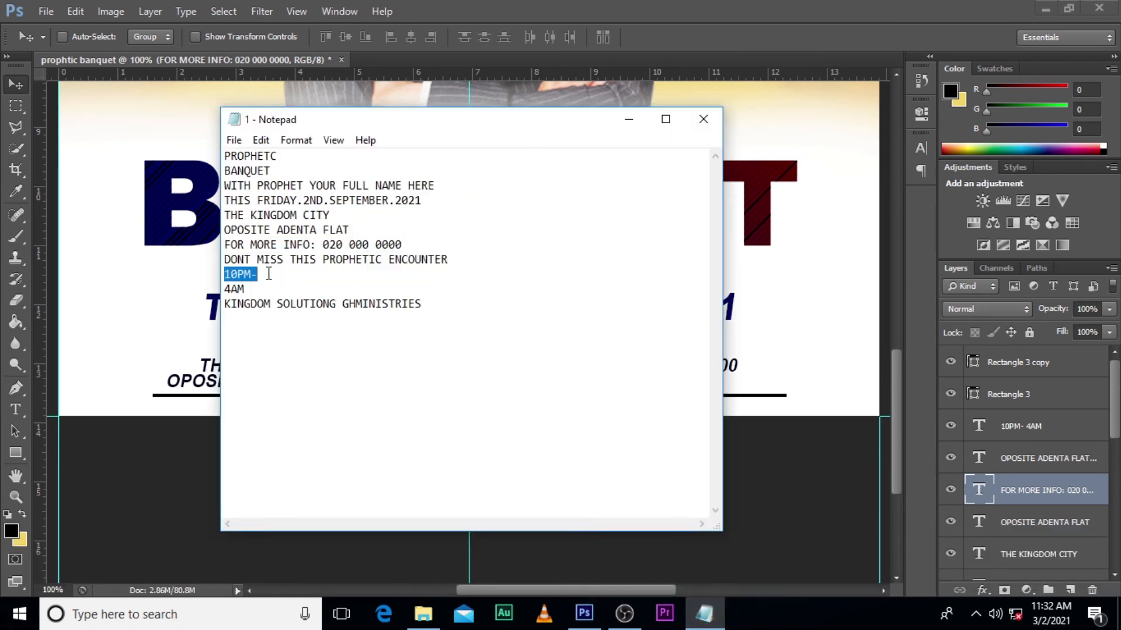
mouse_move(450, 259)
mouse_down()
mouse_move(306, 260)
mouse_move(240, 274)
mouse_move(227, 263)
mouse_up()
key(ctrl+c)
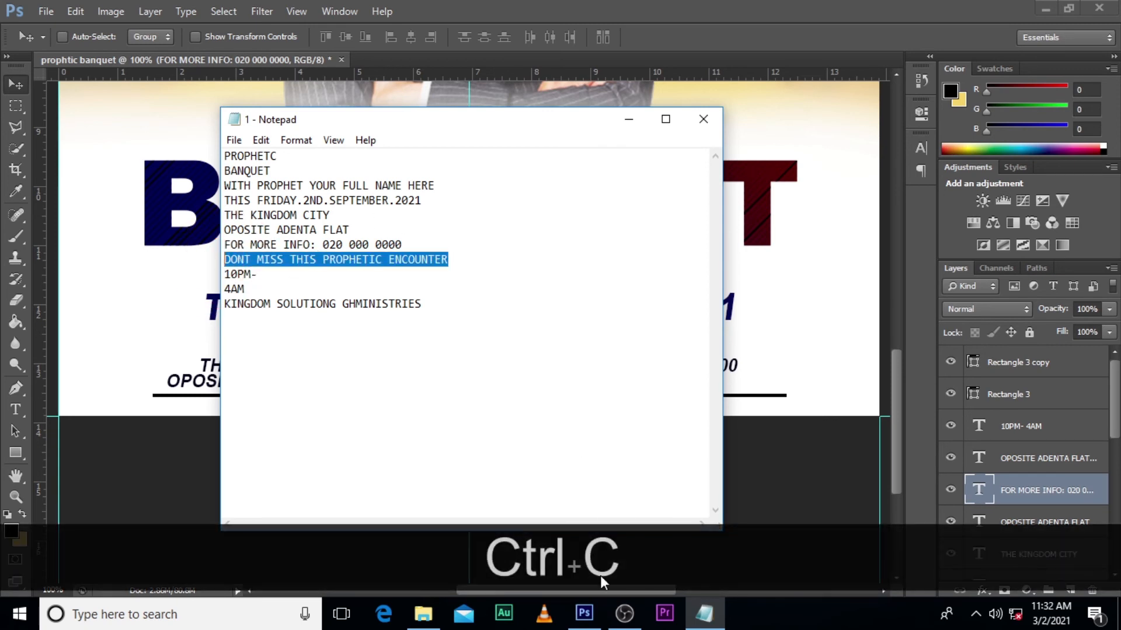
click(584, 613)
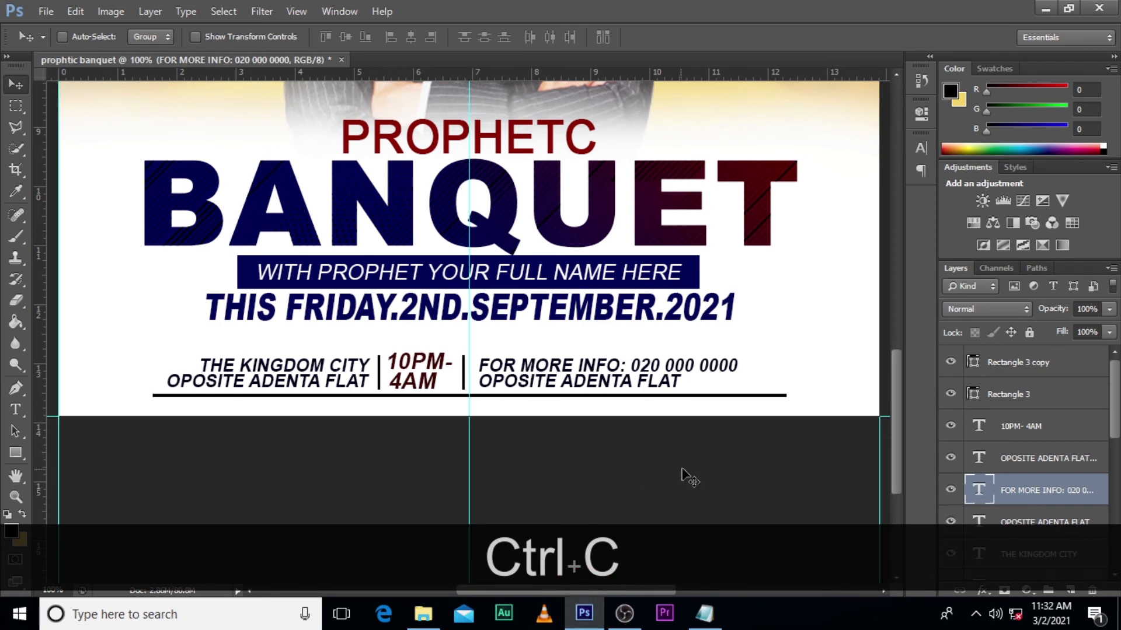
double_click(979, 459)
key(ctrl+v)
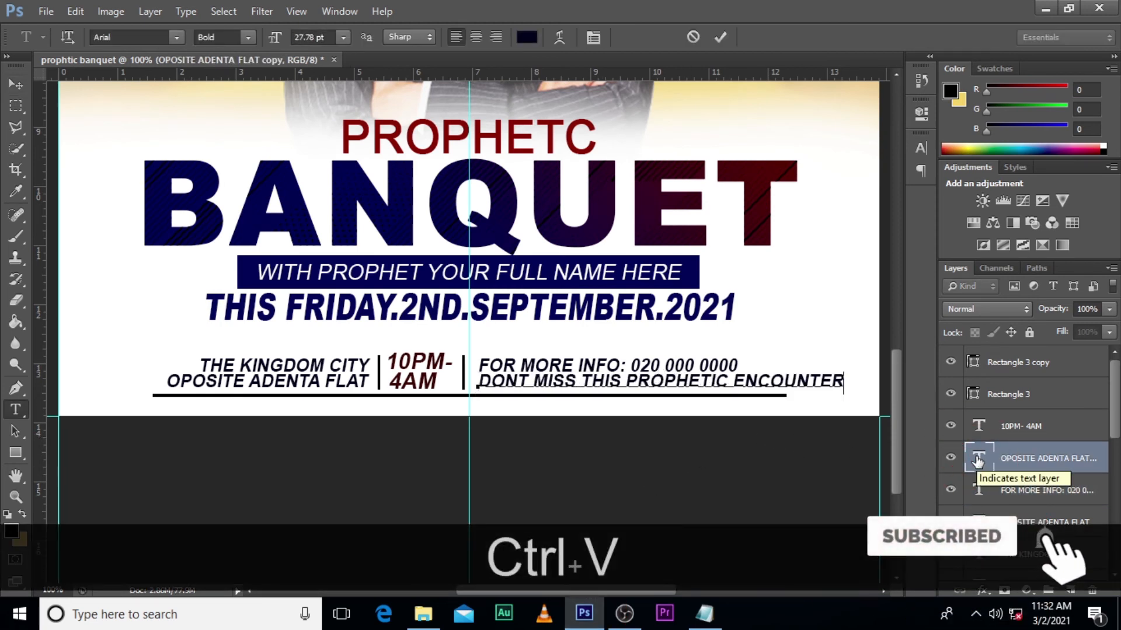
key(ctrl+Return)
- Set the font style of the DONT MISS THIS PROPHETIC ENCOUNTER line to Regular
click(921, 148)
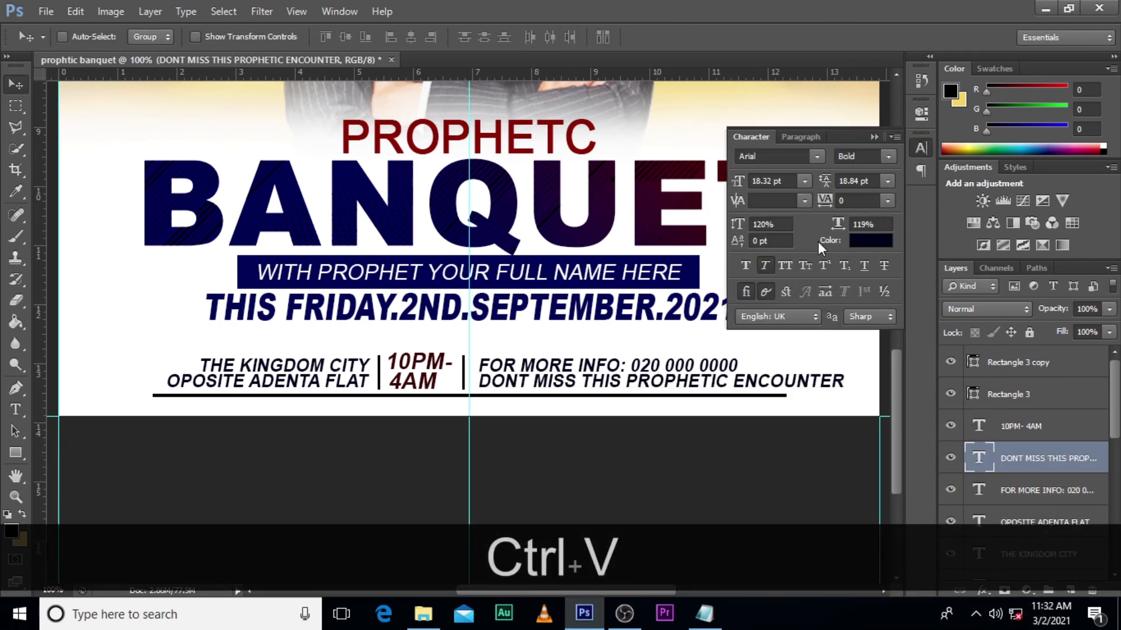
click(888, 157)
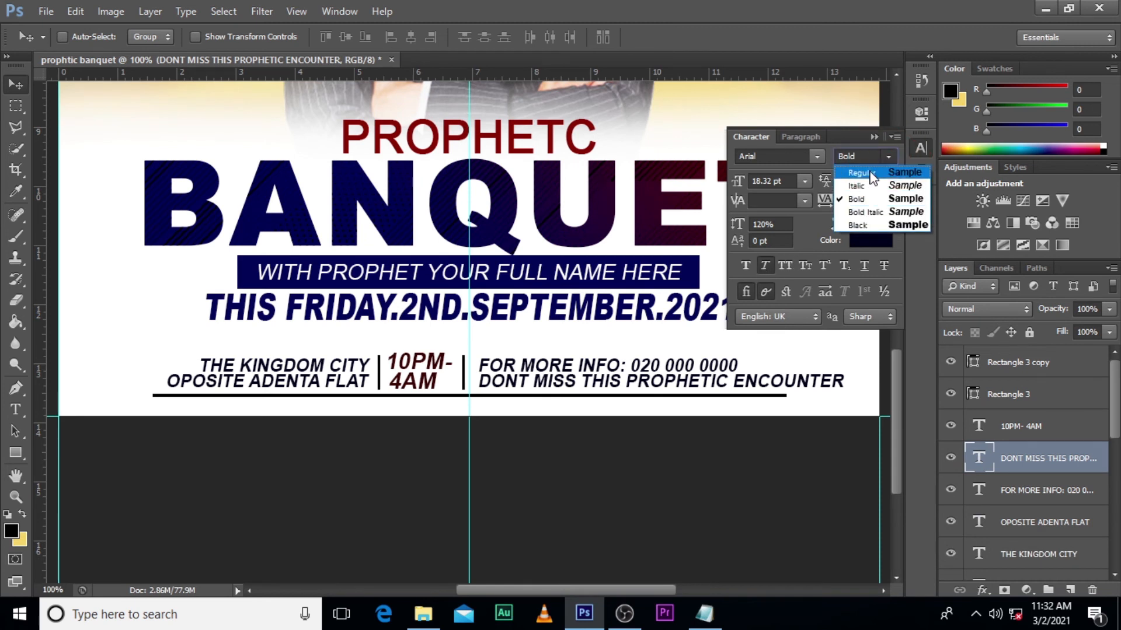
click(861, 172)
click(877, 136)
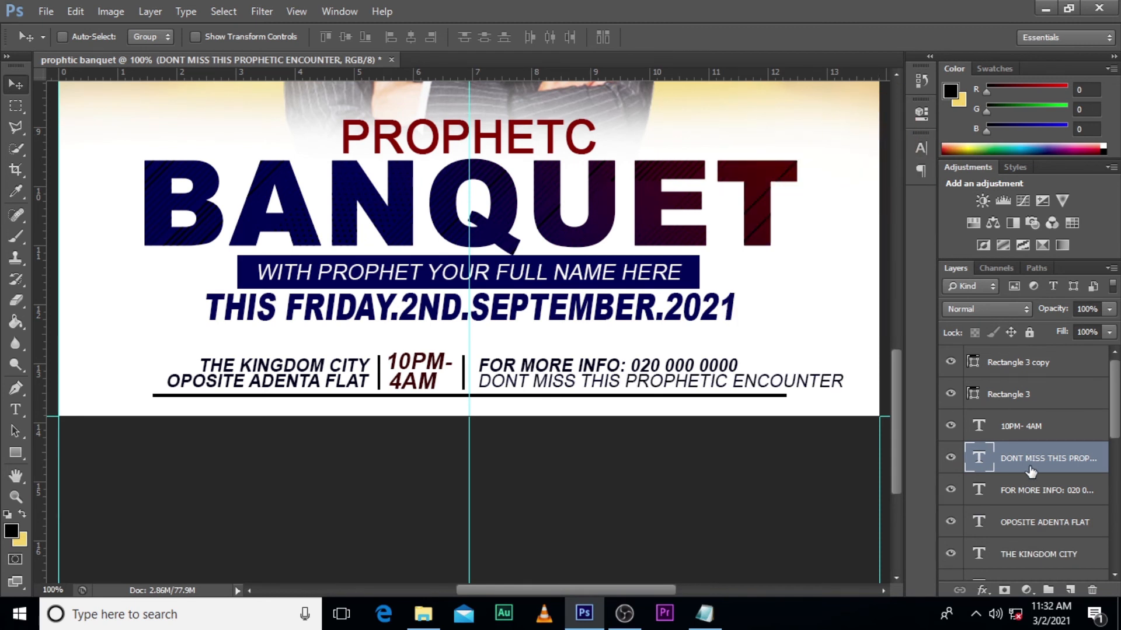
- Scale the DONT MISS THIS PROPHETIC ENCOUNTER line down to the contact line's width, nudge it up beneath that line, and nudge both slightly down
key(ctrl+t)
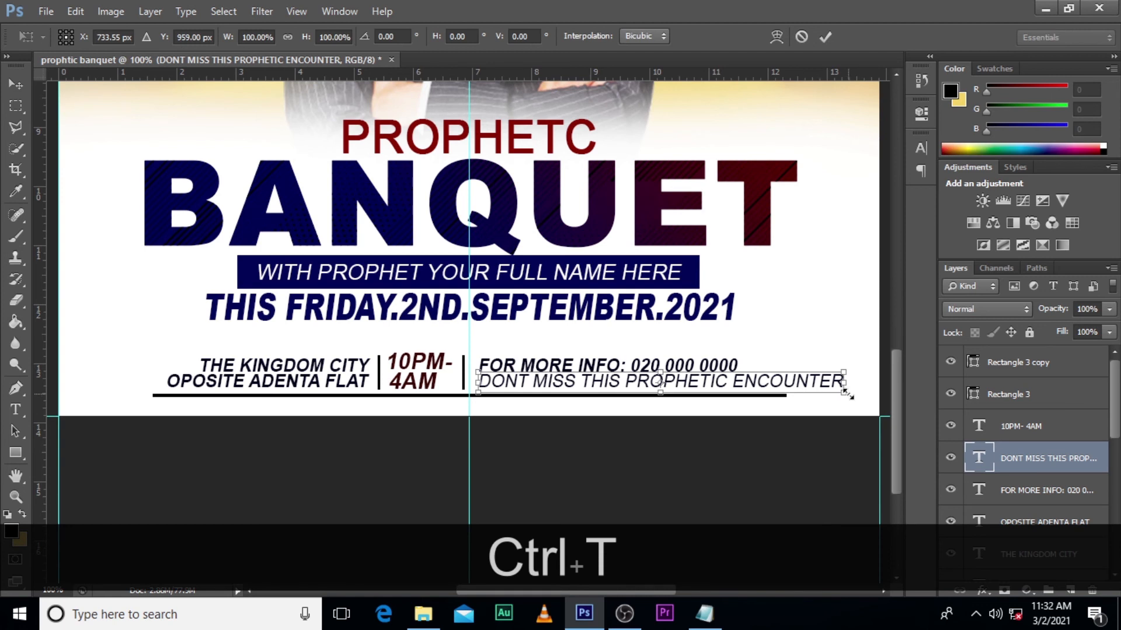
drag(847, 392, 692, 390)
key(Return)
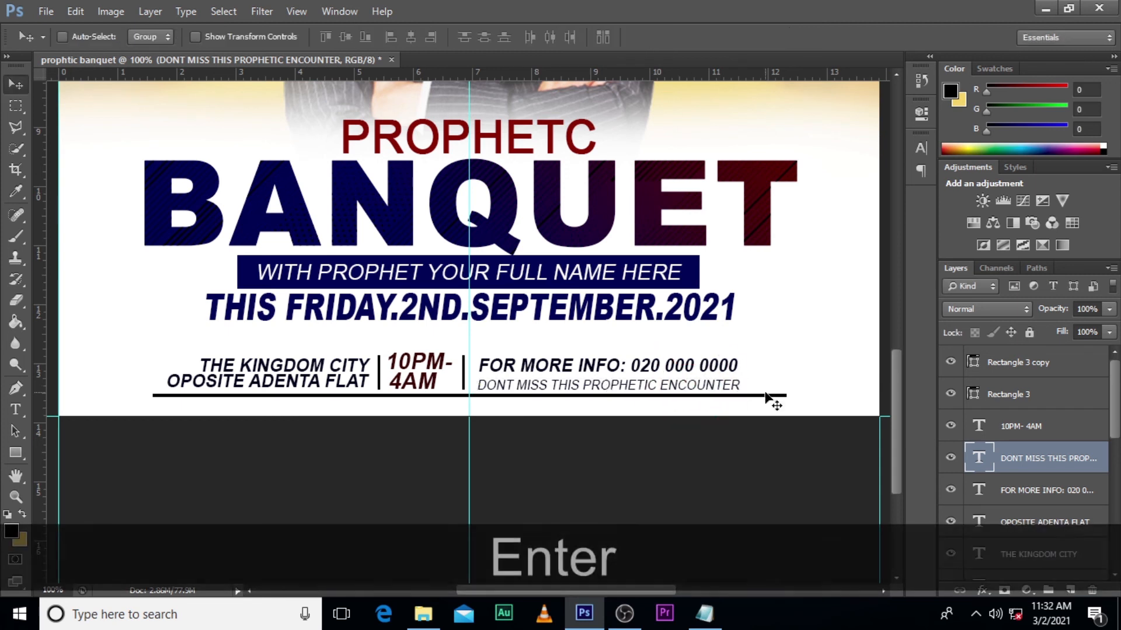
key(Up)
key(Up)
key(Up)
key(Up)
key(Up)
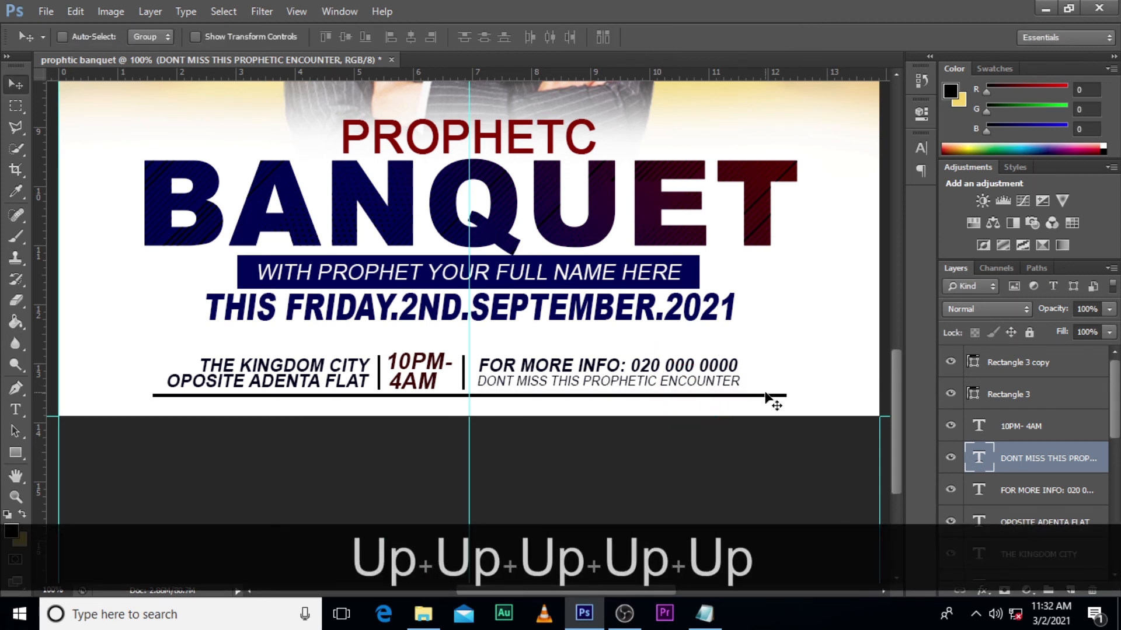
ctrl+click(1022, 491)
key(Down)
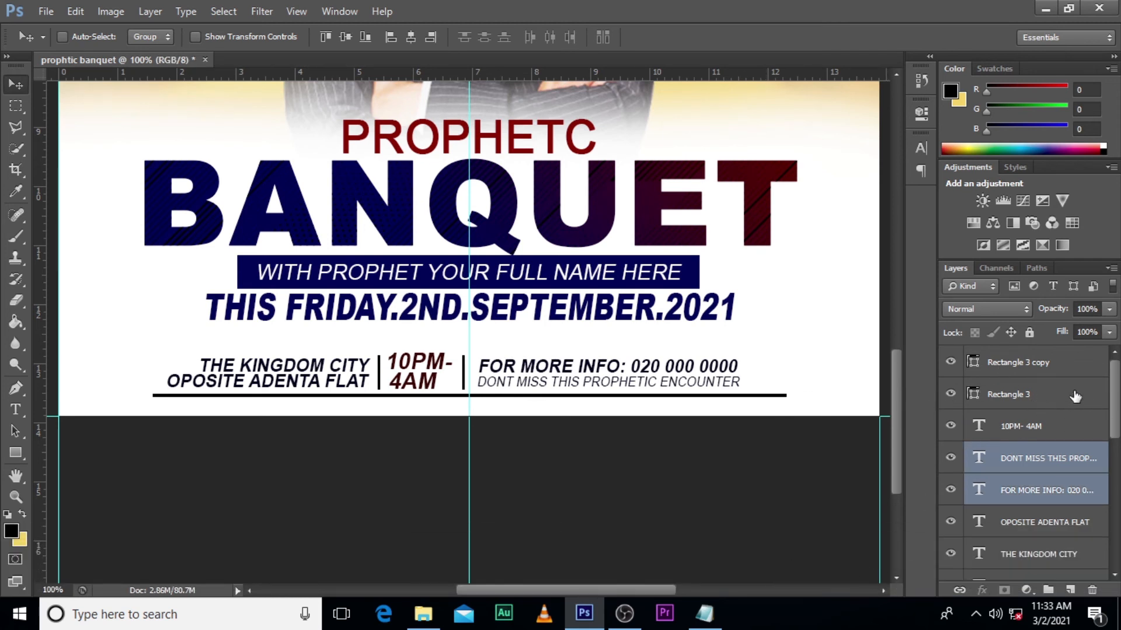
- Select all venue, time, contact and divider layers and move them right together to X 499.50 px, centred on the vertical guide
click(1032, 364)
drag(1114, 397, 1115, 453)
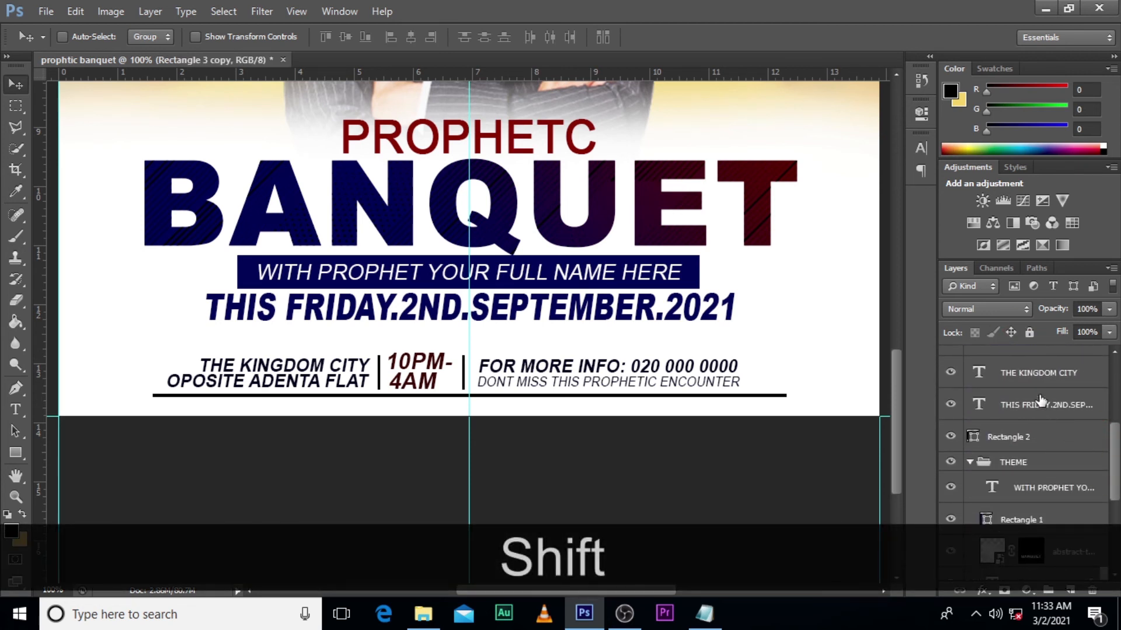
shift+click(1034, 377)
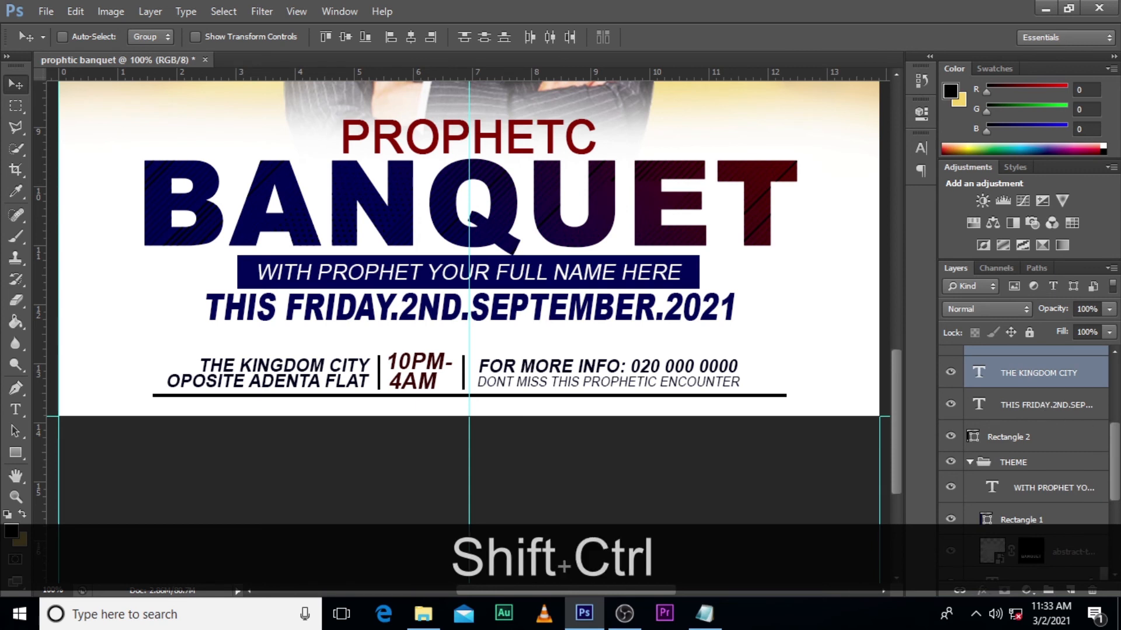
key(ctrl+shift+t)
key(Right)
key(Right)
key(Right)
key(Right)
key(Right)
key(Right)
key(Right)
key(Right)
key(Right)
key(Right)
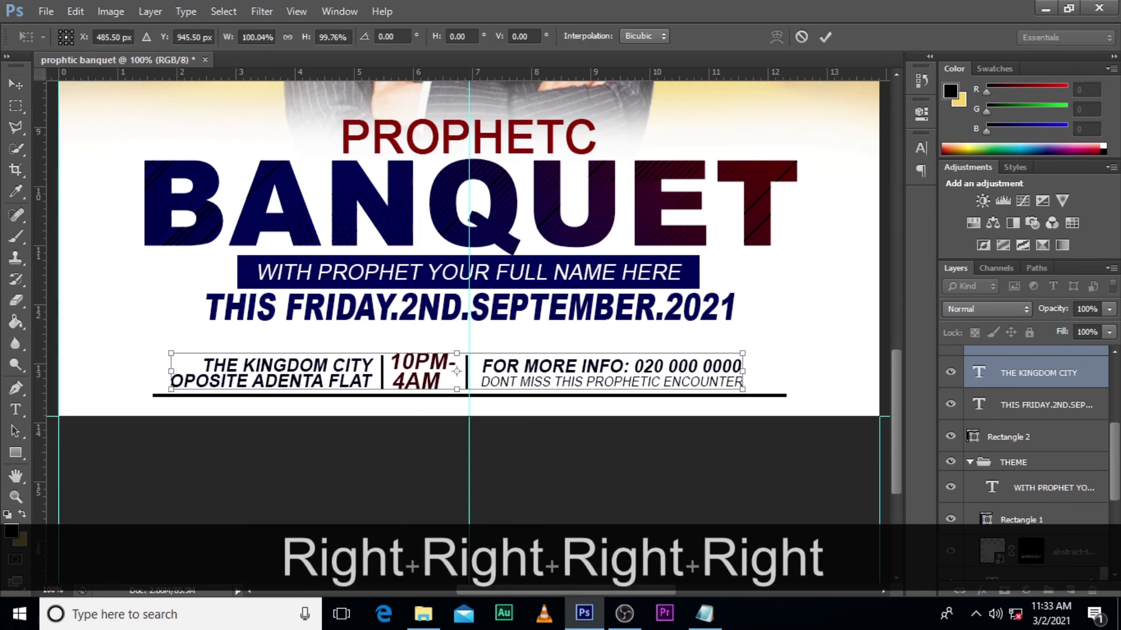
key(Right)
key(Right)
key(Right)
key(Right)
key(Right)
key(Right)
key(Right)
key(Right)
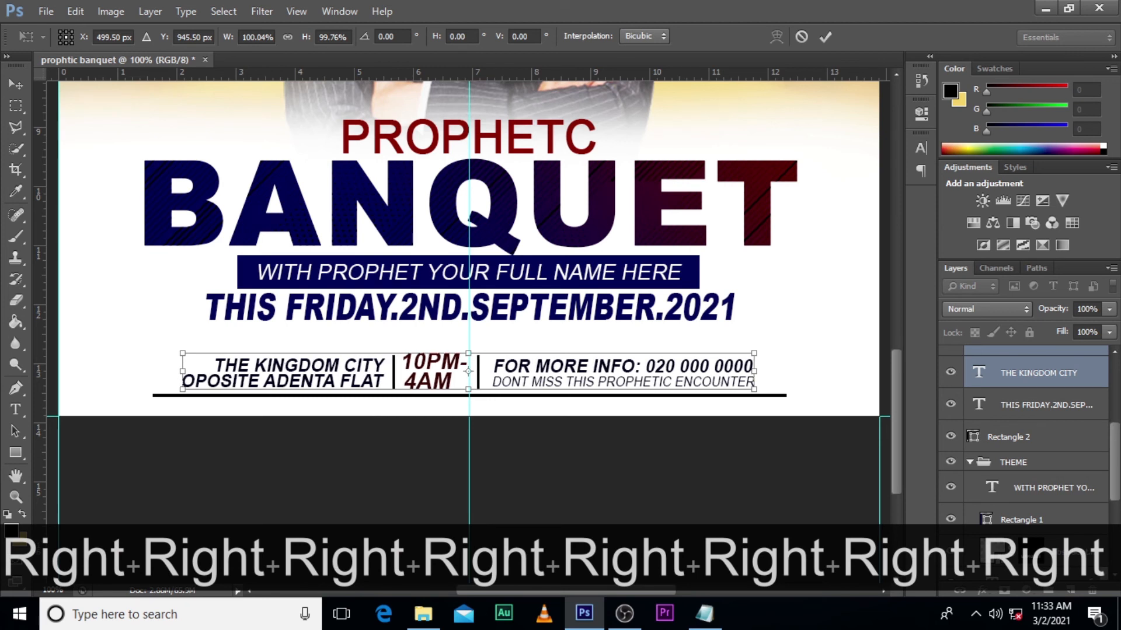
key(Return)
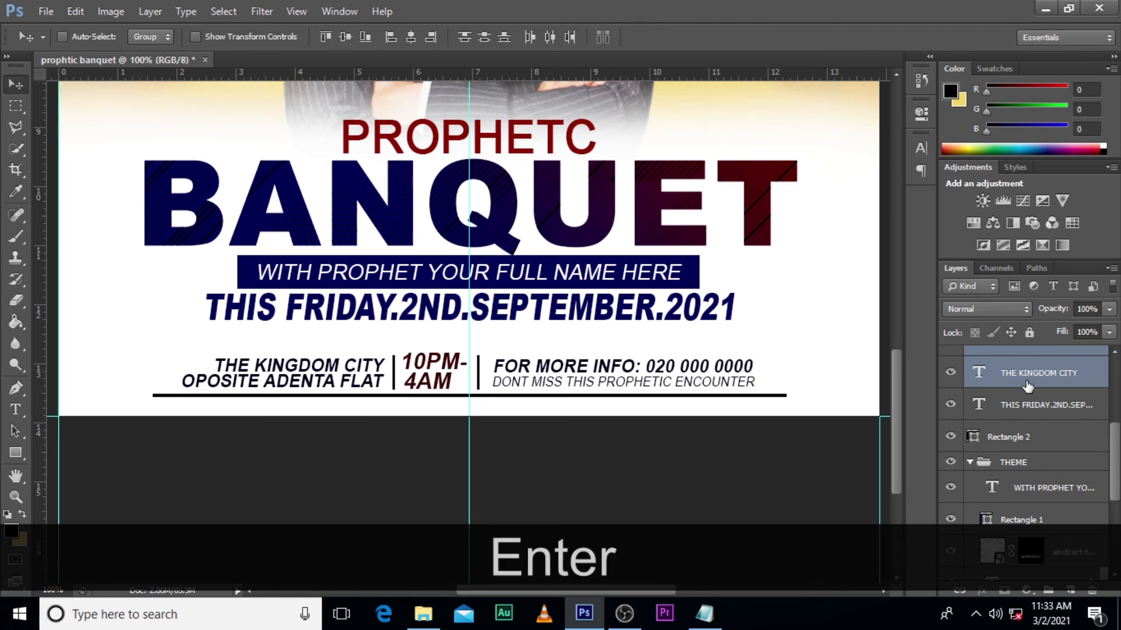
- Group the selected venue, time, contact and divider layers and move the Rectangle 2 underline into the group, toggling its visibility to check
drag(1116, 434, 1119, 385)
key(ctrl+j)
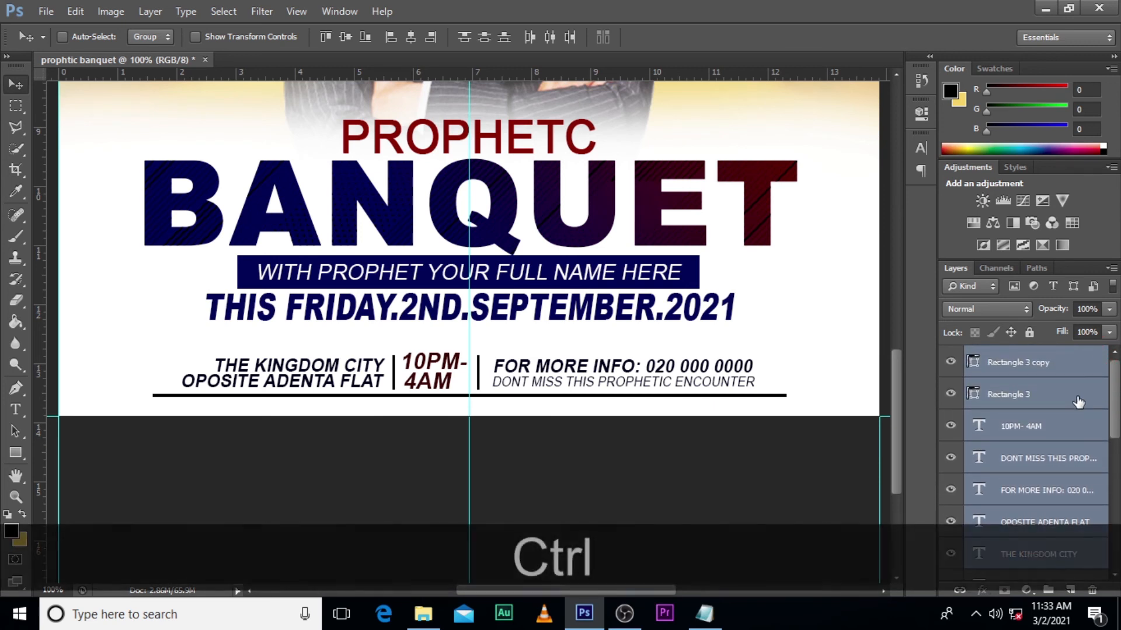
key(ctrl+g)
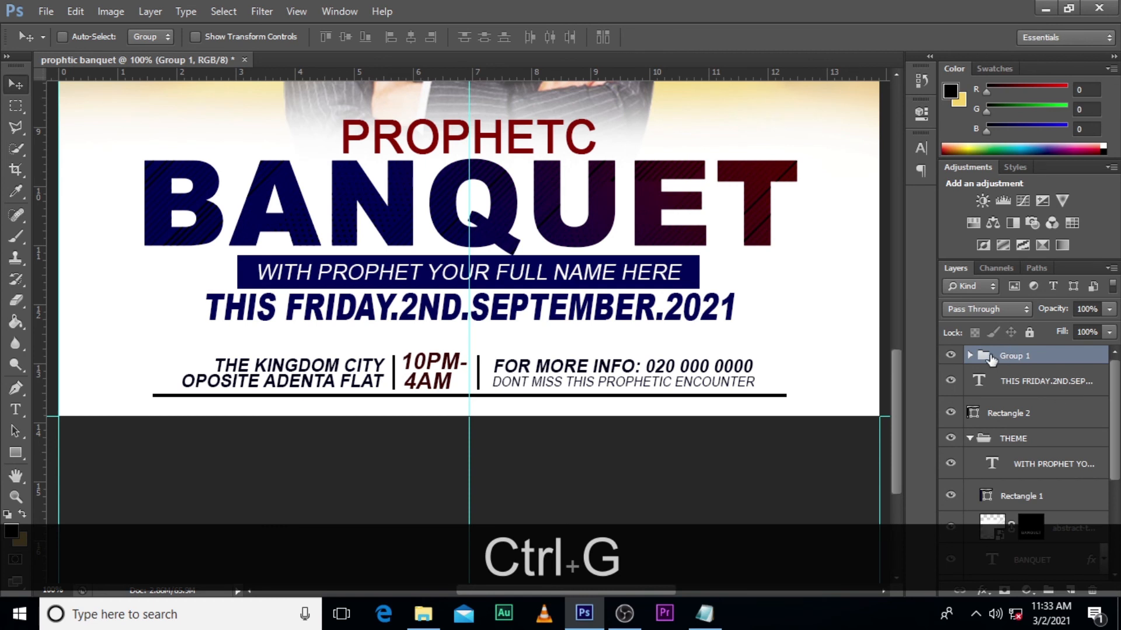
click(949, 356)
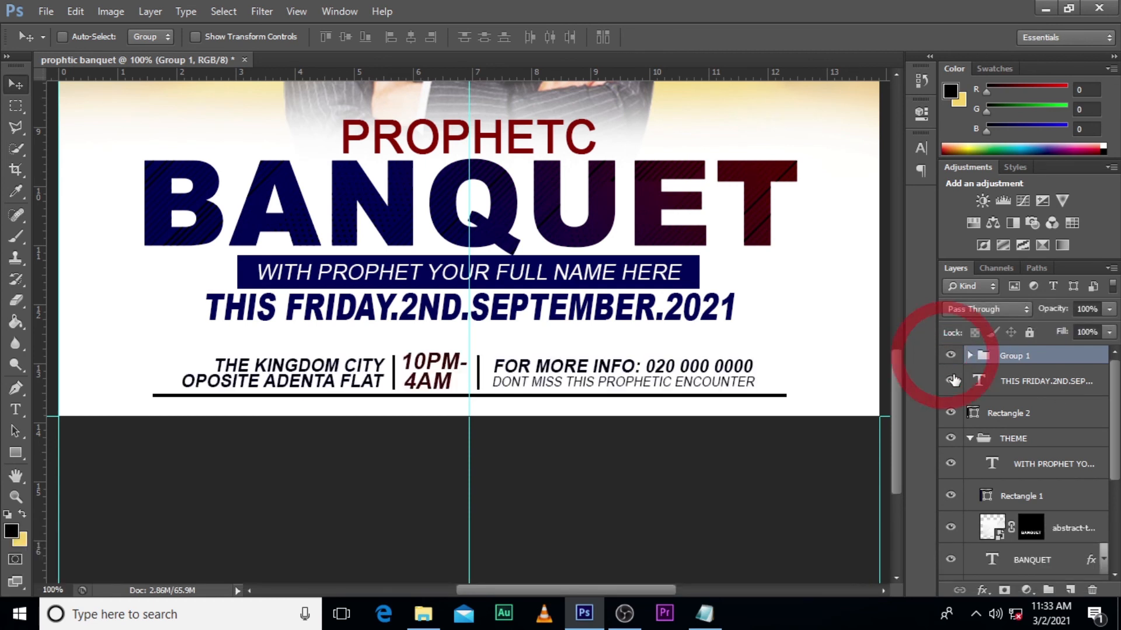
drag(1004, 414, 1047, 361)
click(951, 356)
click(950, 356)
click(950, 357)
click(950, 356)
- Rename the new group as DETAILS
double_click(1022, 357)
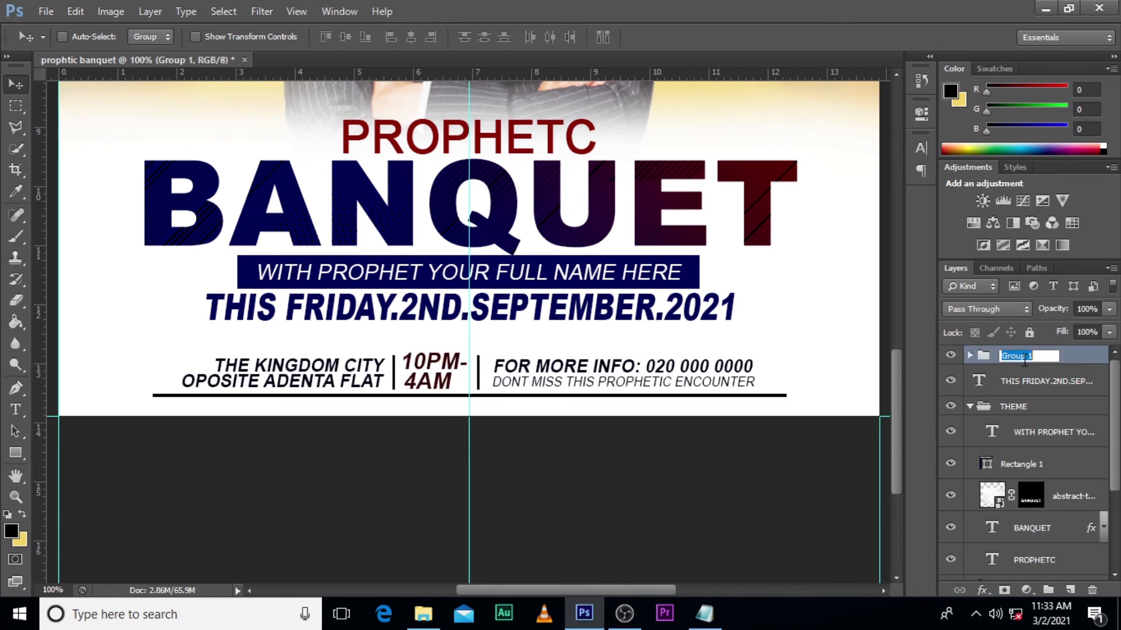
text(DETAILS)
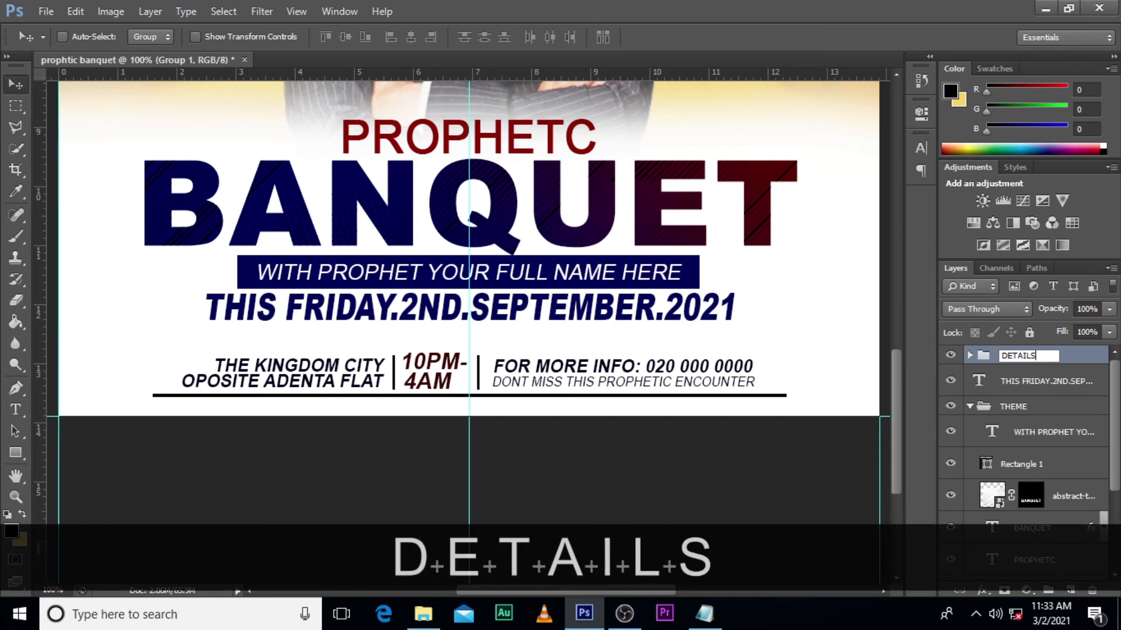
key(Return)
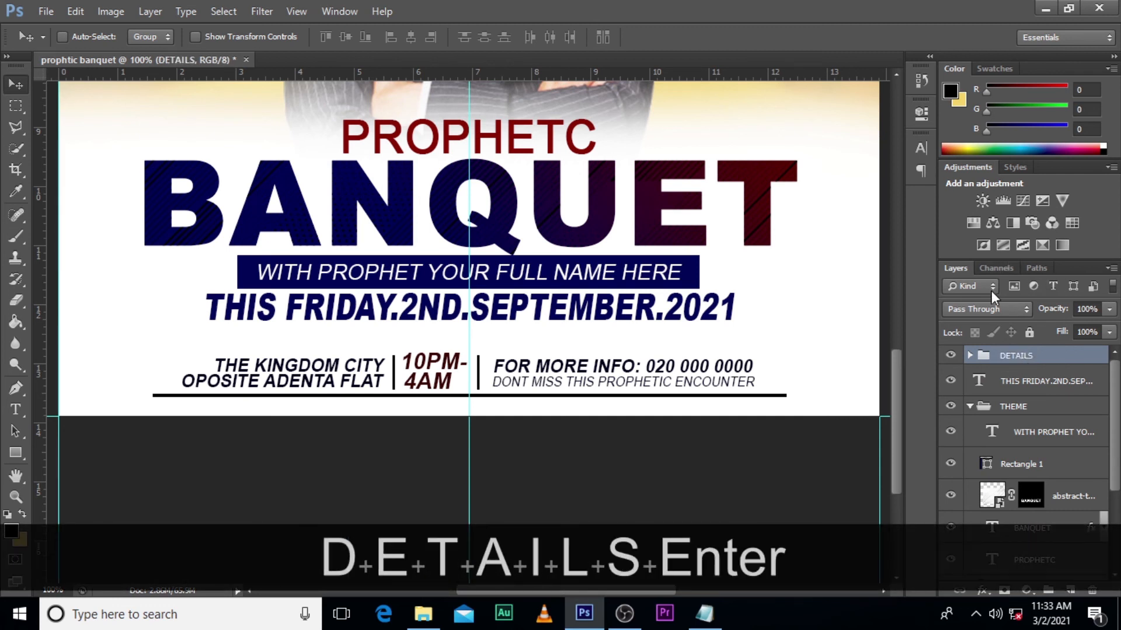
- Nudge the DETAILS group up closer beneath the THIS FRIDAY.2ND.SEPTEMBER.2021 date line
click(951, 354)
click(951, 354)
click(1008, 358)
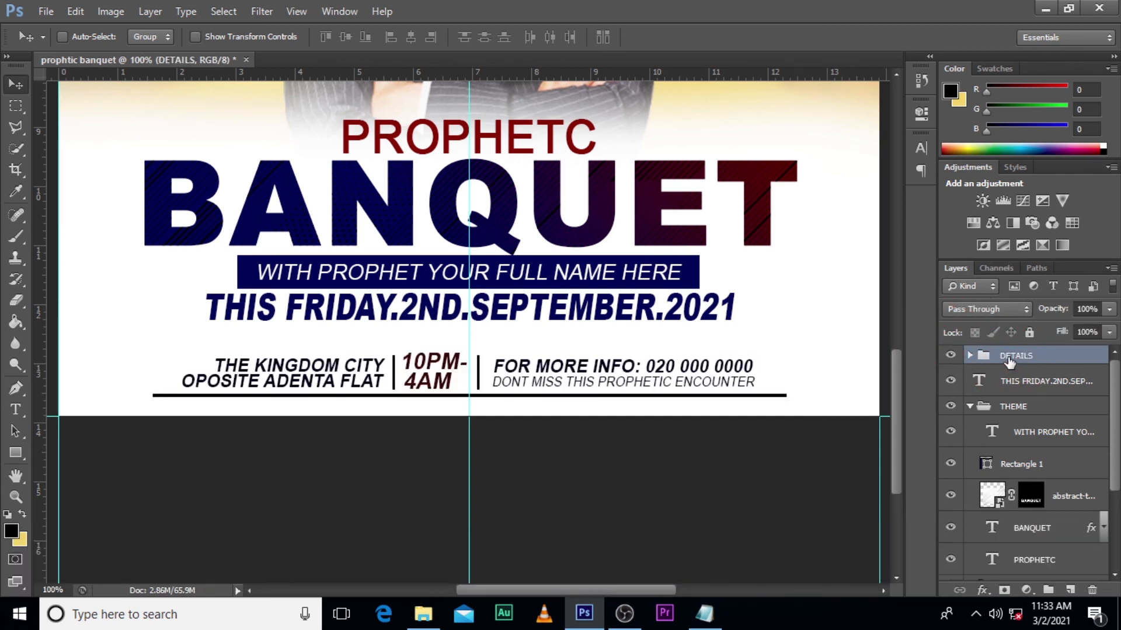
key(ctrl+Up)
key(ctrl+Up)
key(ctrl+Up)
key(ctrl+Up)
key(ctrl+Up)
key(ctrl+Up)
key(ctrl+Up)
key(ctrl+Up)
key(ctrl+Up)
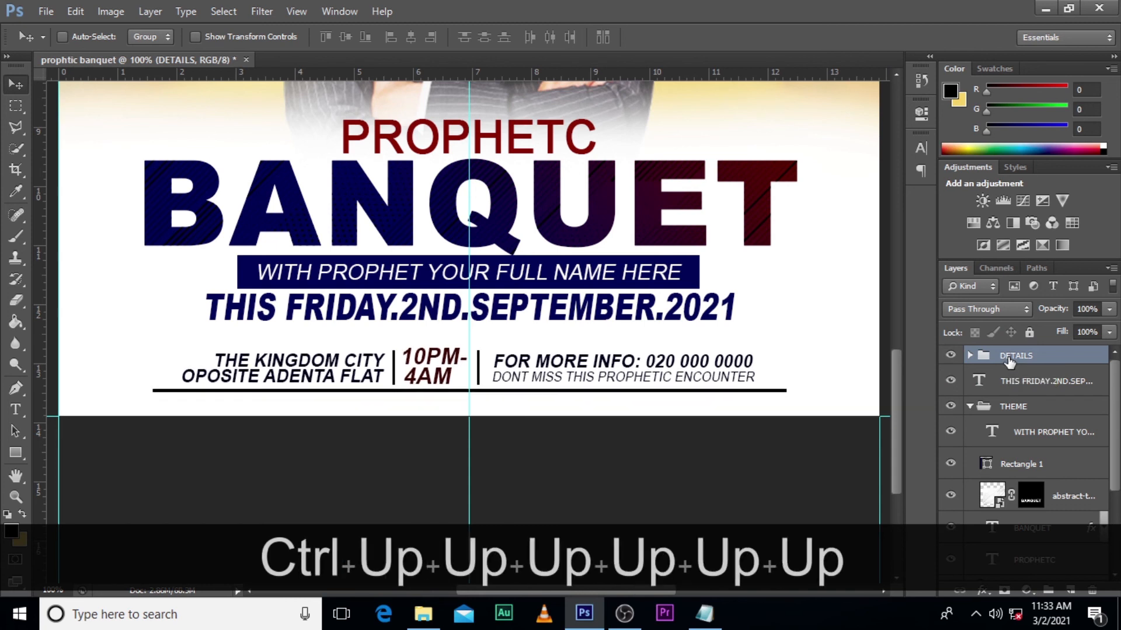
key(ctrl+Up)
key(ctrl+Up)
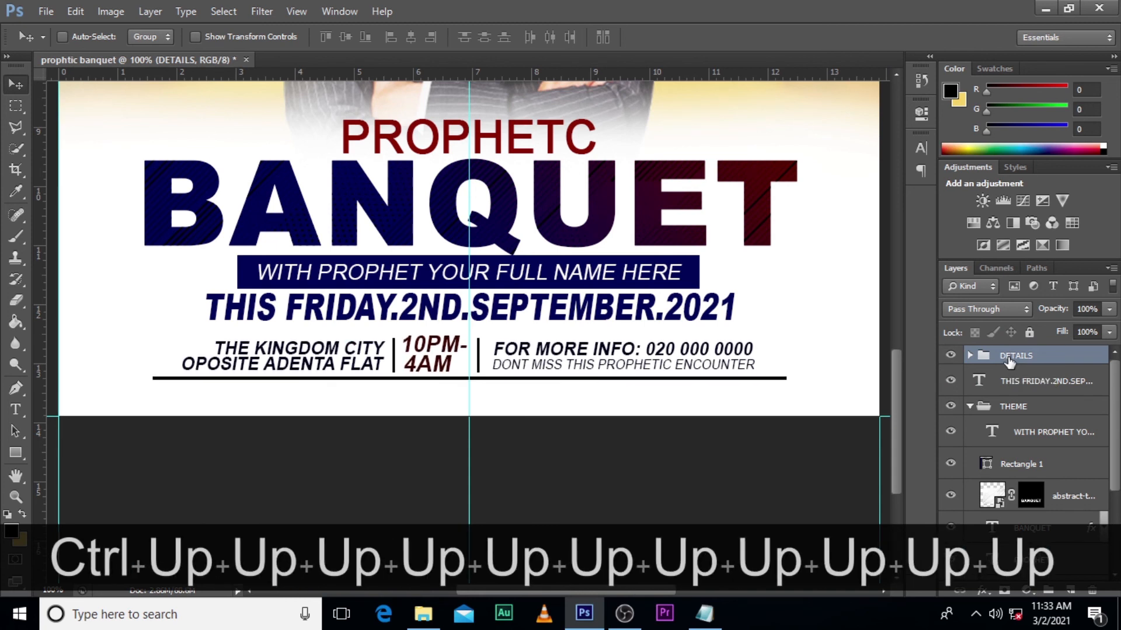
key(Up)
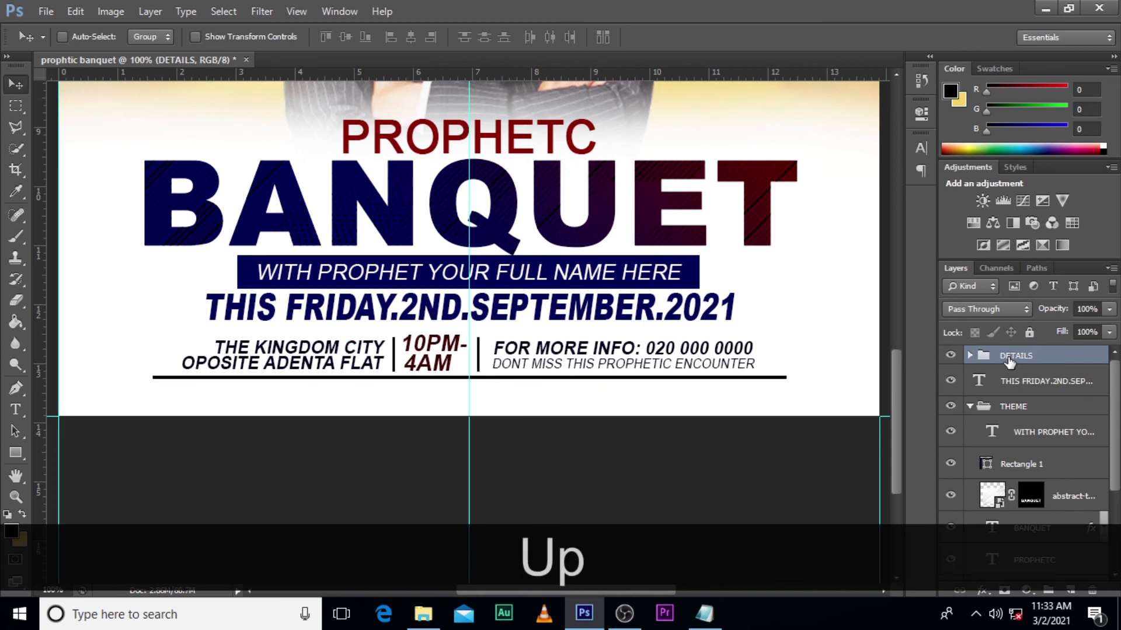
- Collapse the THEME group and place the KINGDOM CONSULTANT LOGO all black image, scaled down to a small emblem at the canvas centre
key(ctrl+0)
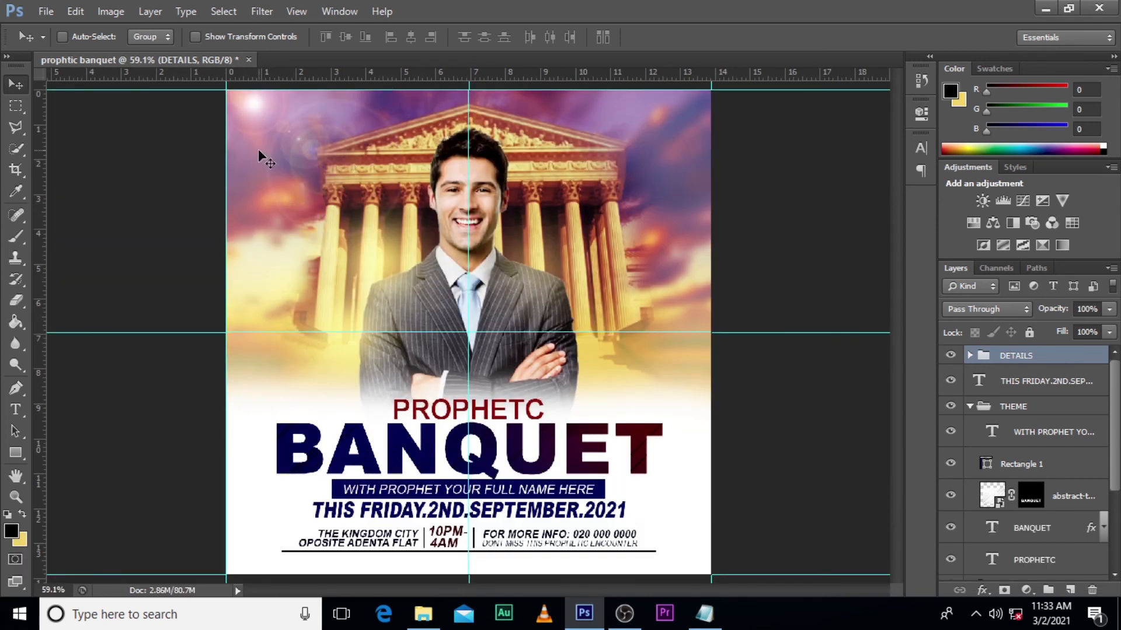
click(968, 407)
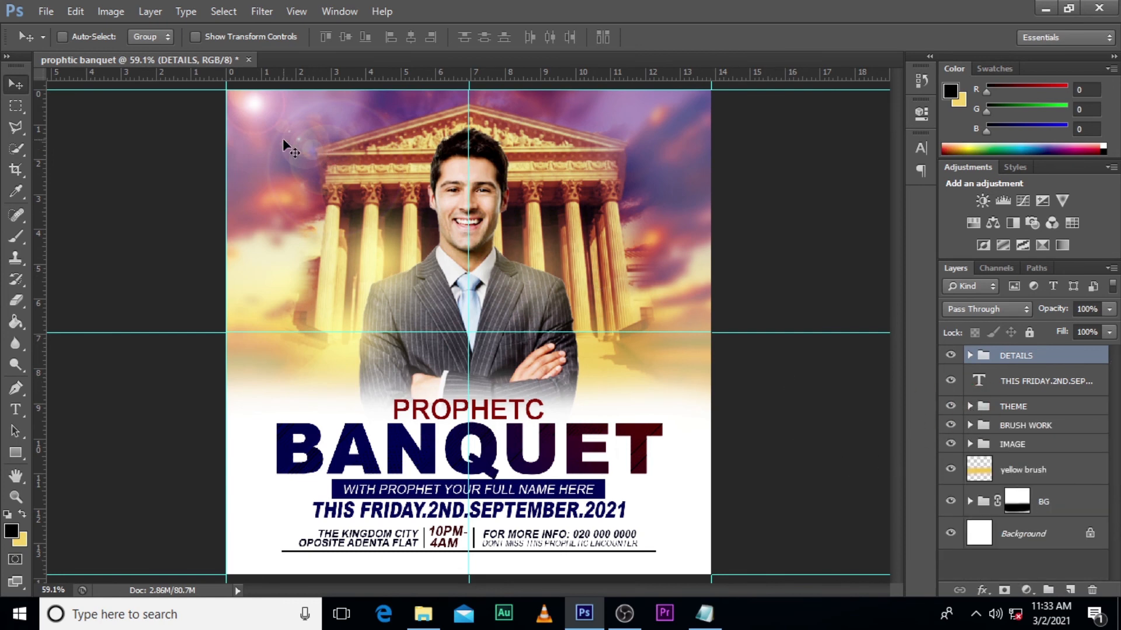
click(423, 613)
drag(593, 193, 368, 260)
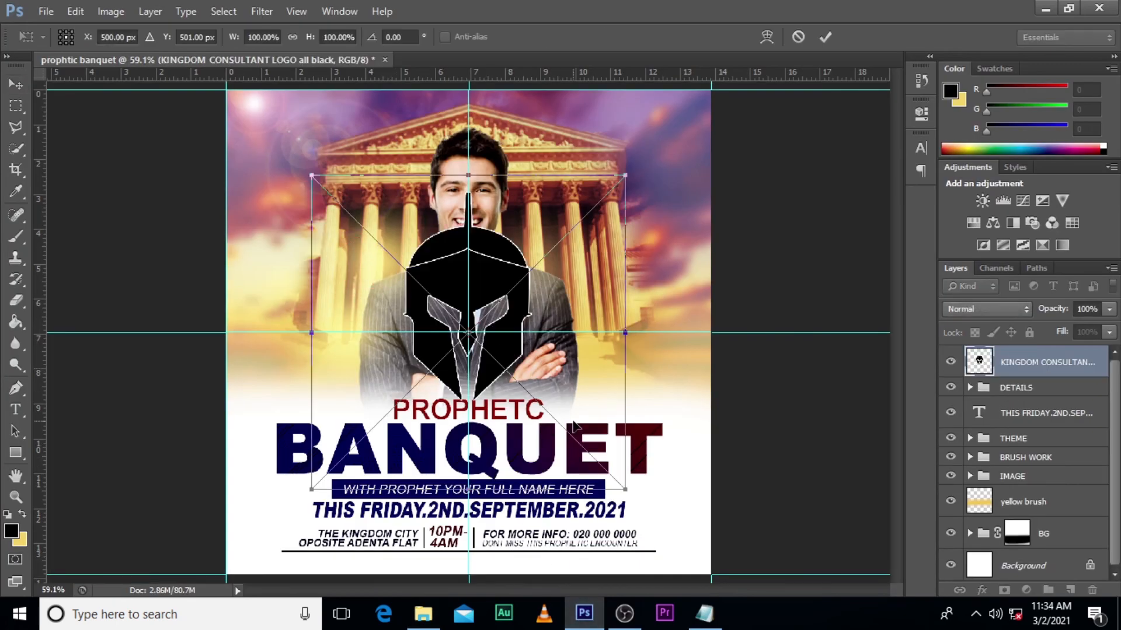
drag(623, 492, 532, 351)
key(alt+shift+Return)
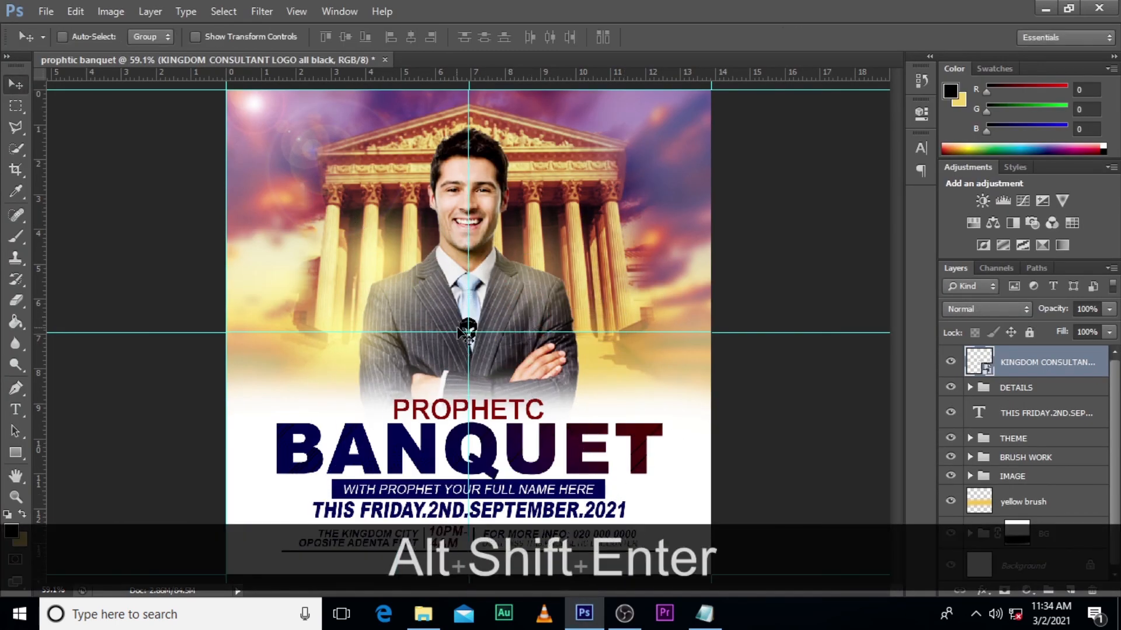
- Move the helmet logo to the flyer's upper-left corner and nudge it slightly right and up from the edges
drag(489, 365, 264, 140)
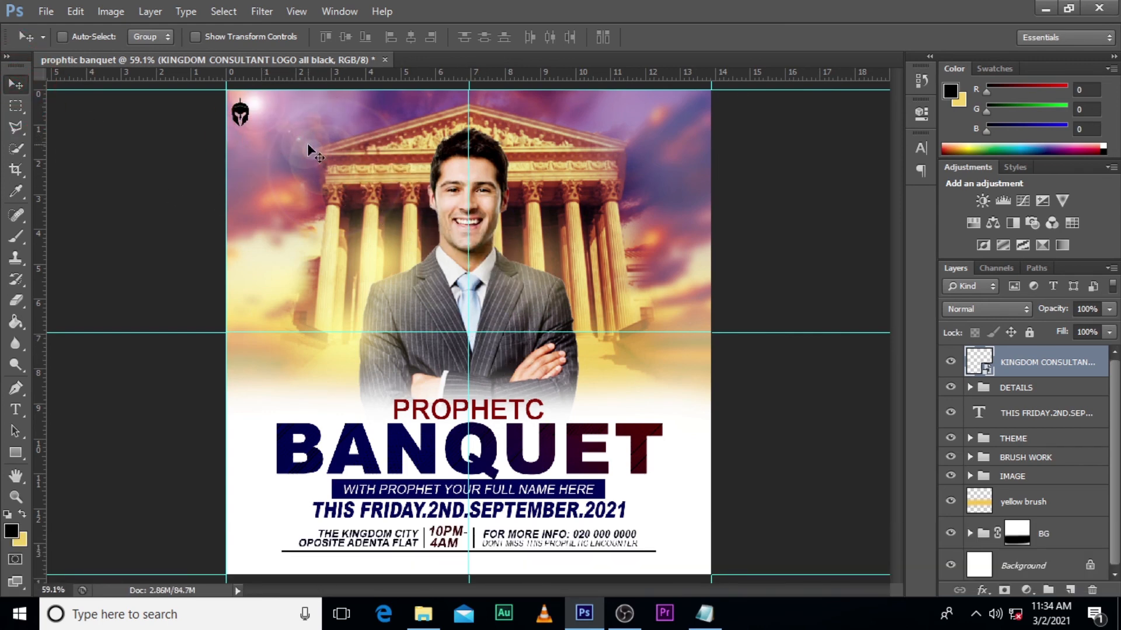
key(ctrl)
key(ctrl+equal)
key(ctrl+equal)
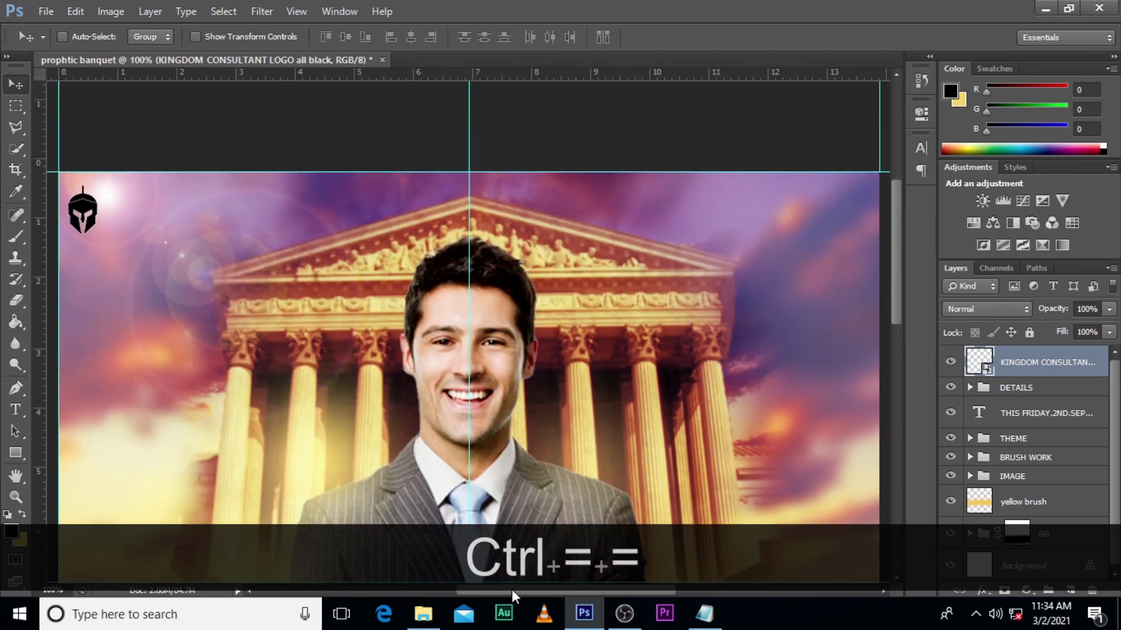
drag(511, 589, 481, 590)
key(Right)
key(Right)
key(Right)
key(Right)
key(Right)
key(Up)
key(Up)
key(Up)
key(Up)
key(Up)
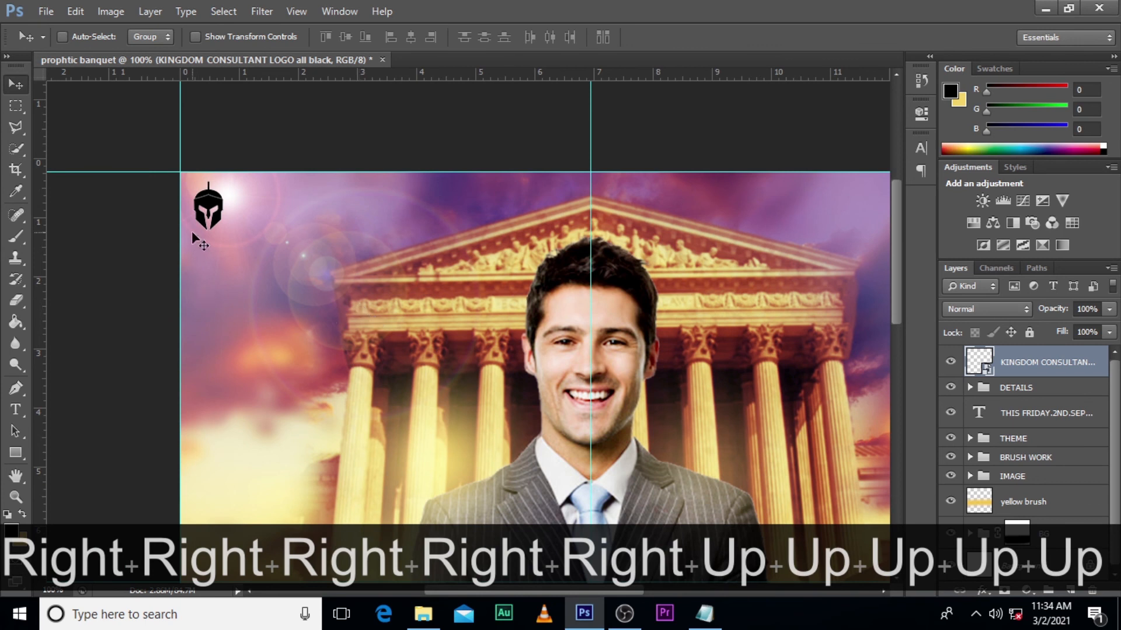
- Add a two-line text reading KINGDOM SOLUTION GH and MINISTRIES INT. beside the helmet logo
key(t)
click(254, 210)
text(KINGDO)
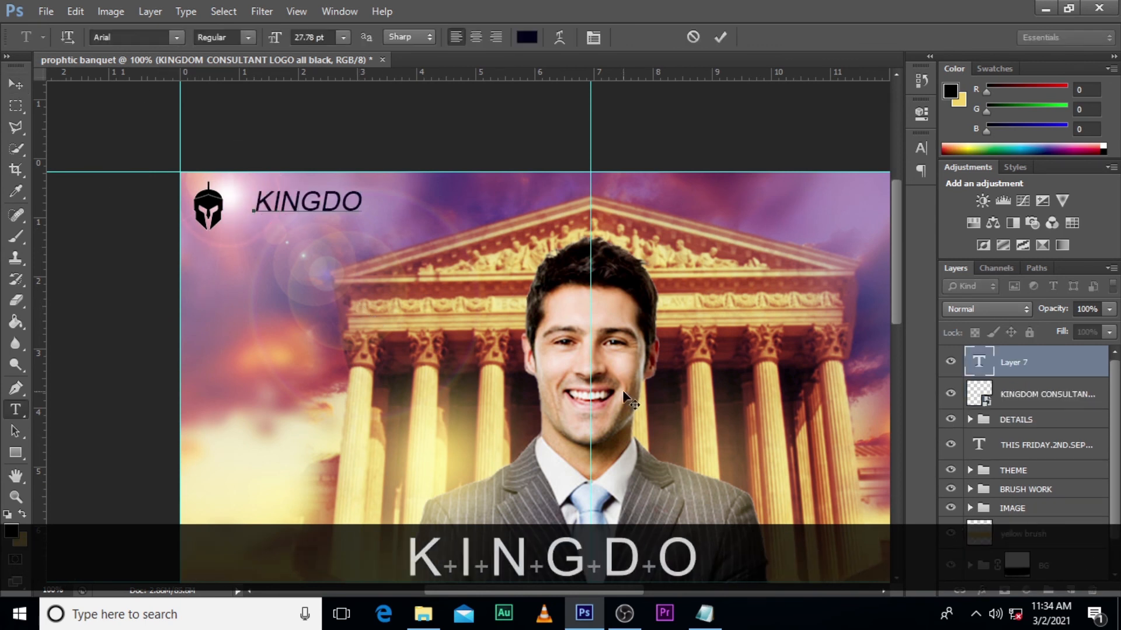
text(M SOLUTI)
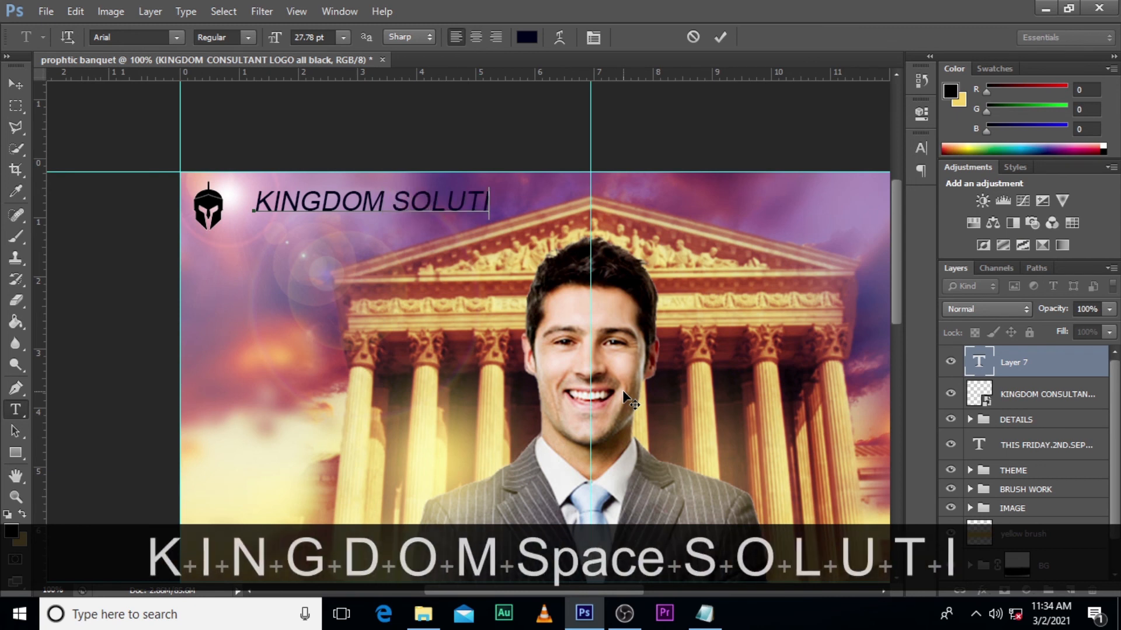
text(ON GH)
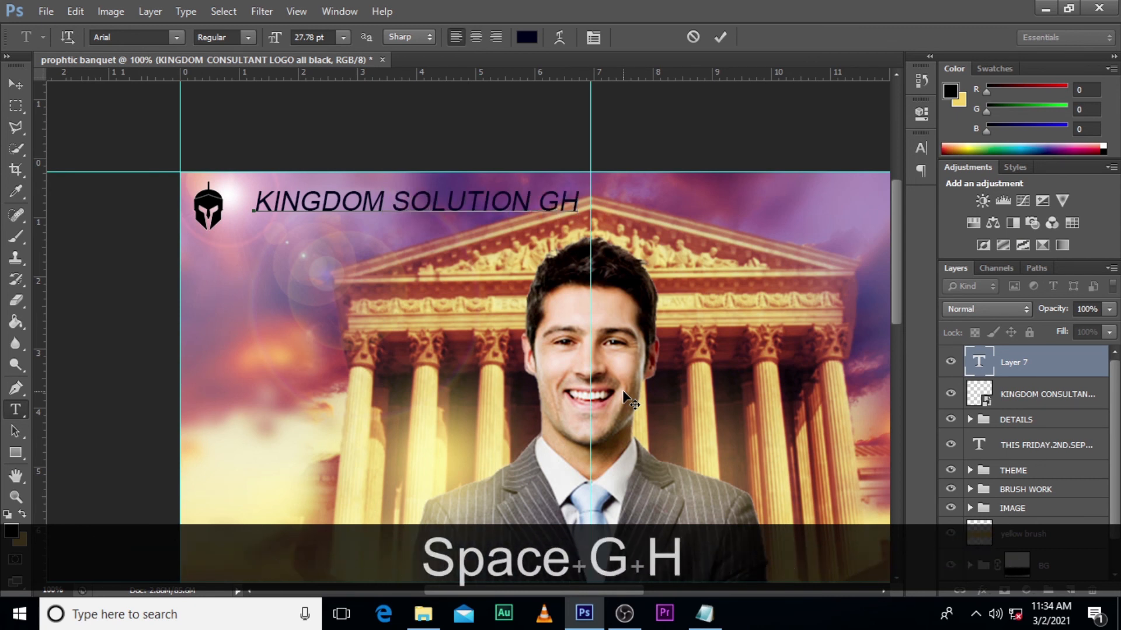
key(Return)
text(MINISTRUE)
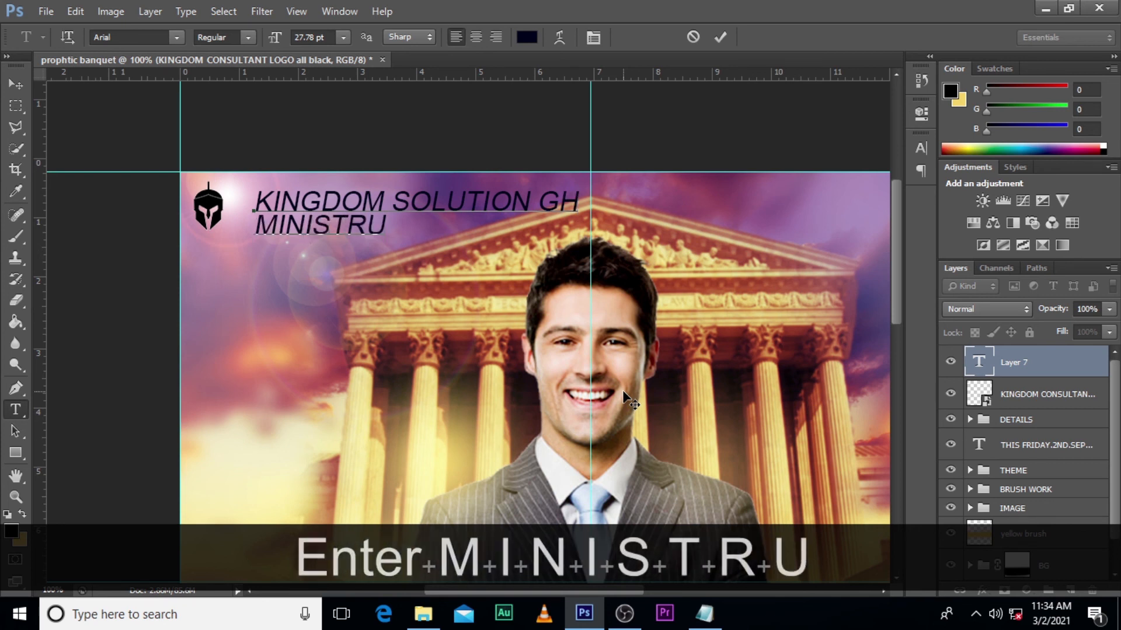
key(BackSpace)
key(BackSpace)
text(I)
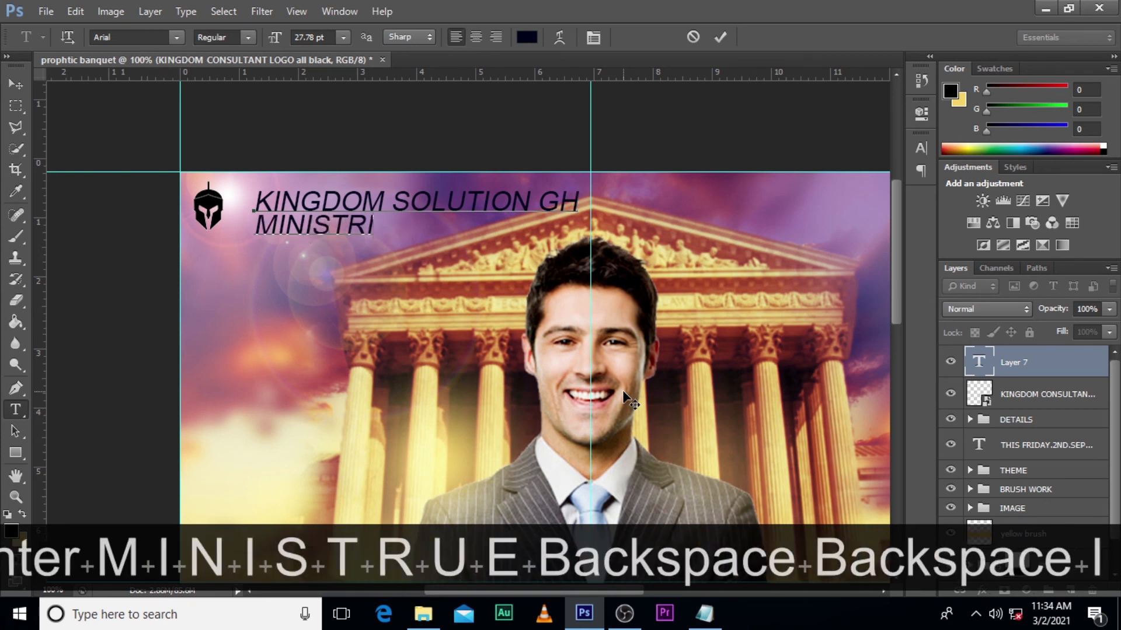
text(ES INT.)
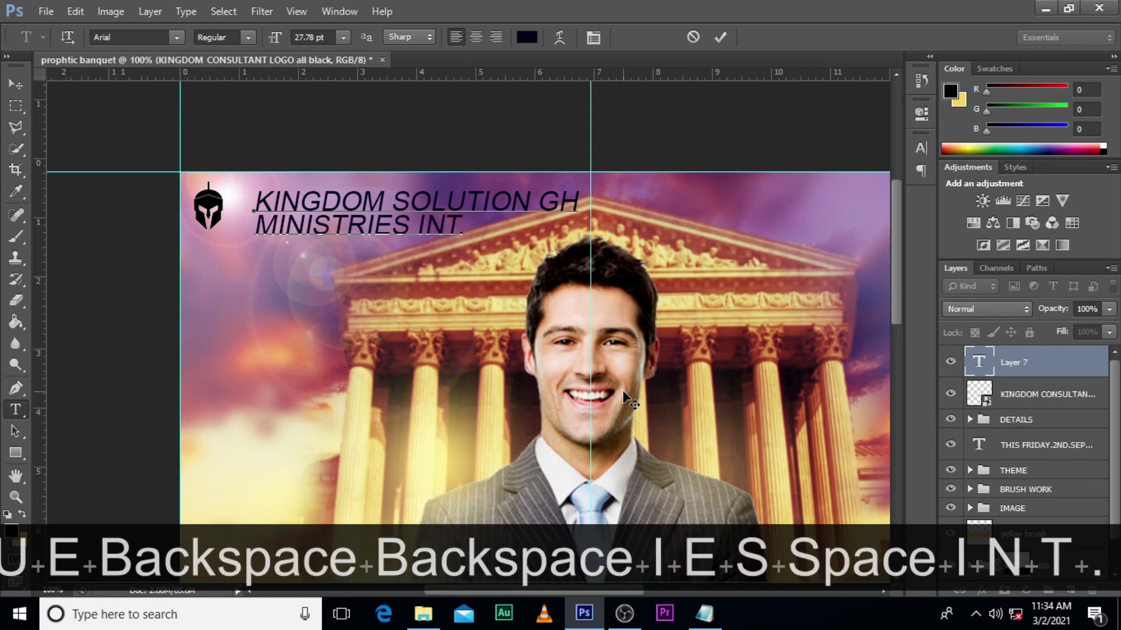
click(997, 371)
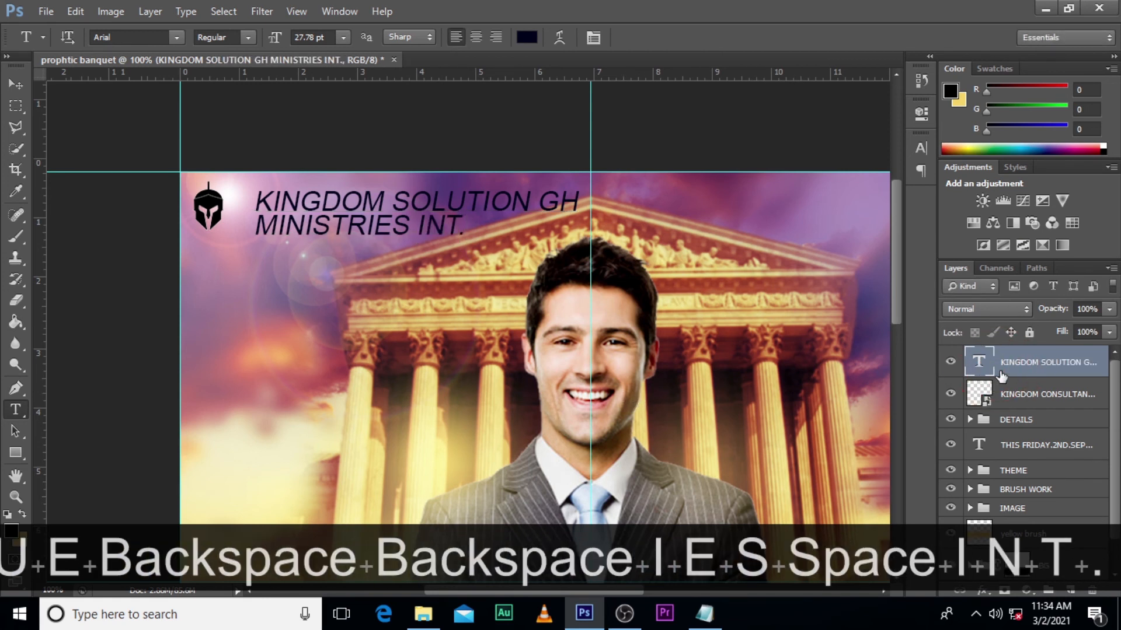
- Set the ministry name text's font style to Bold, keeping the Arial typeface
click(921, 148)
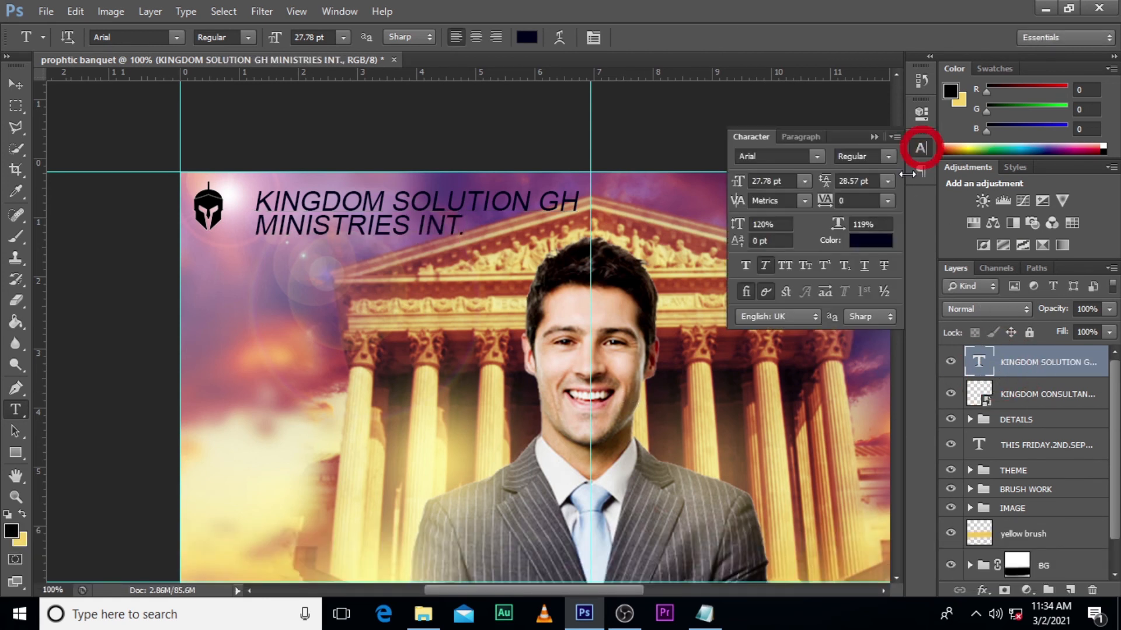
click(822, 157)
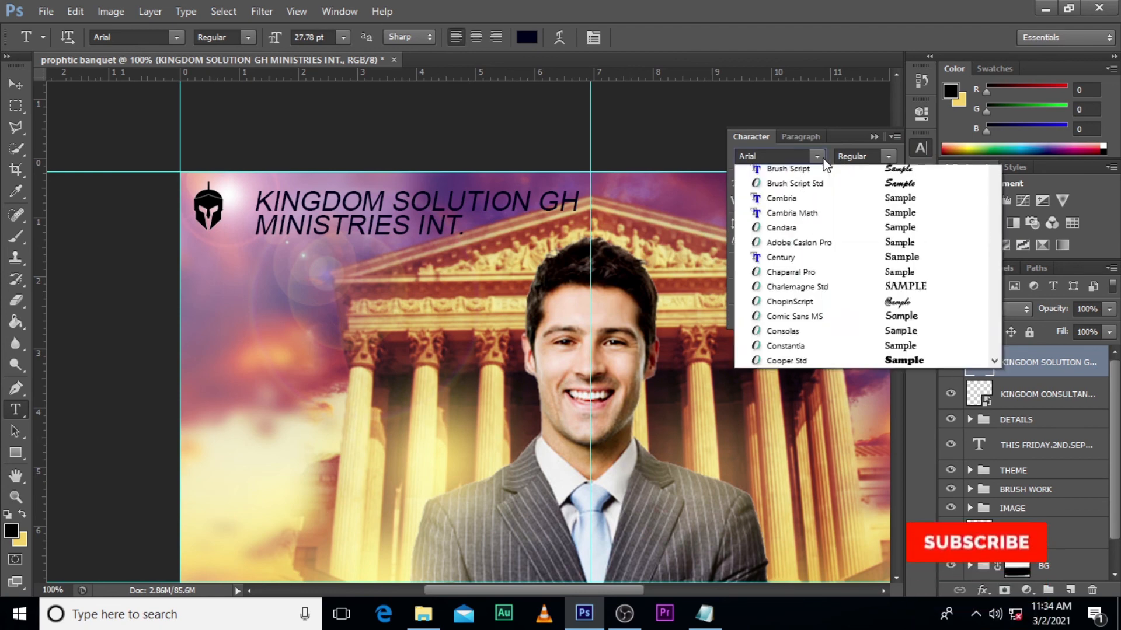
click(822, 158)
click(888, 156)
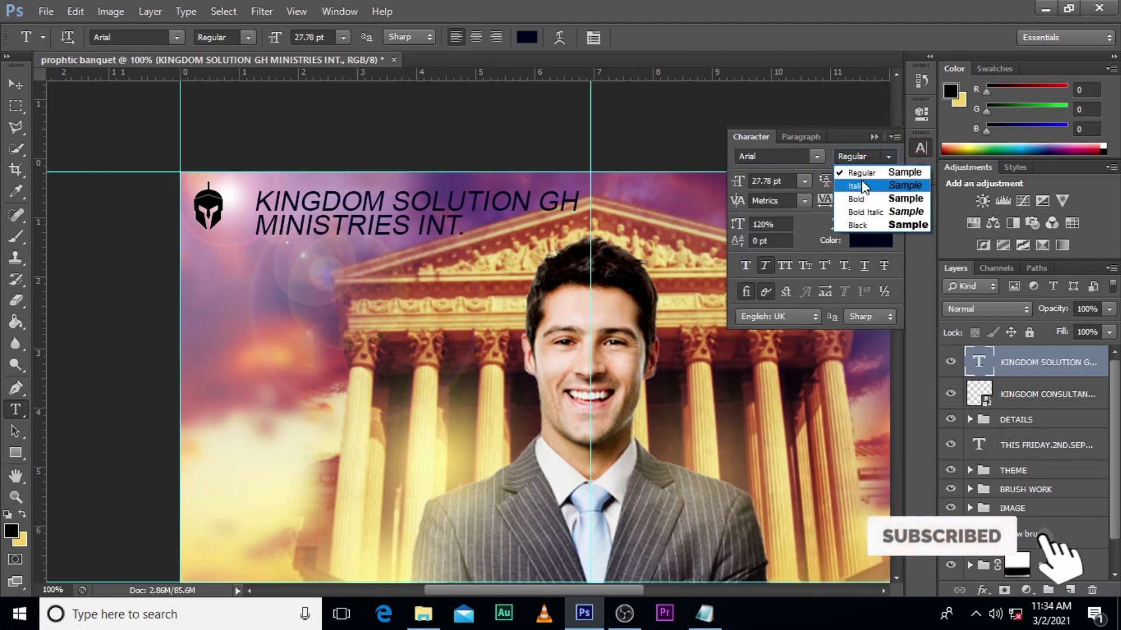
click(860, 198)
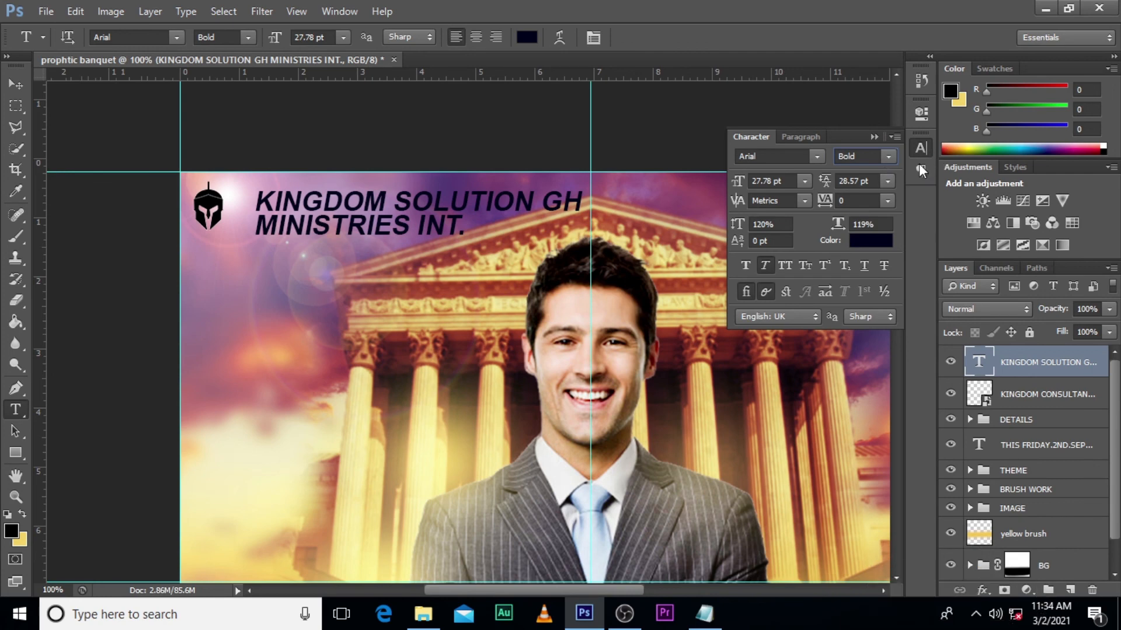
click(874, 137)
- Scale the ministry name text down to about 20.32 pt and place it next to the helmet logo
key(ctrl+t)
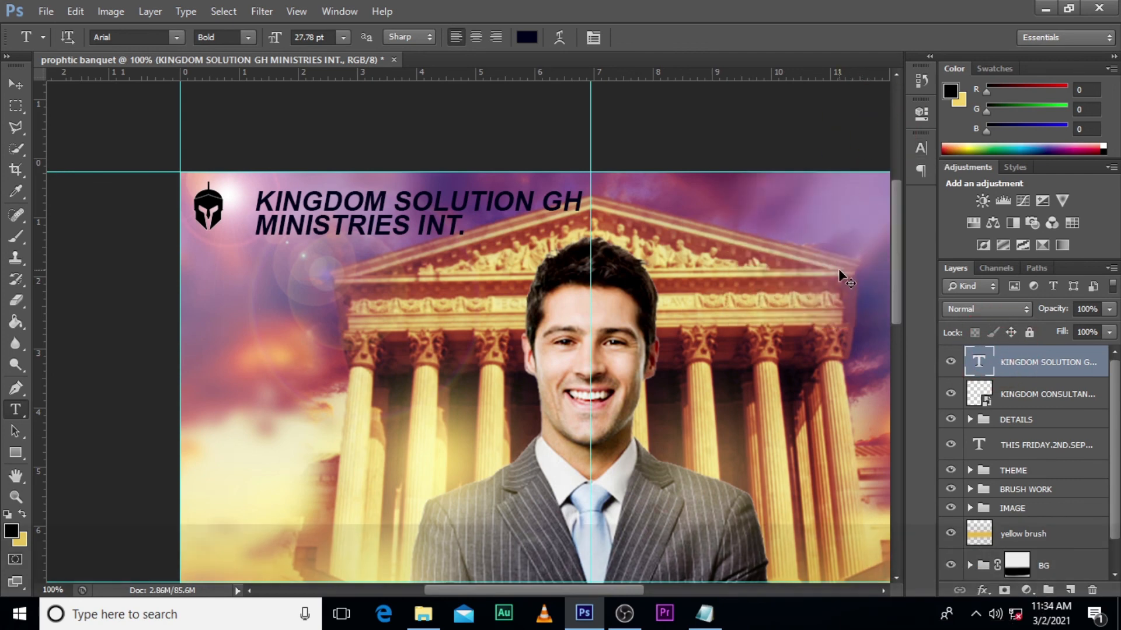
drag(585, 247, 471, 233)
key(alt+shift+Return)
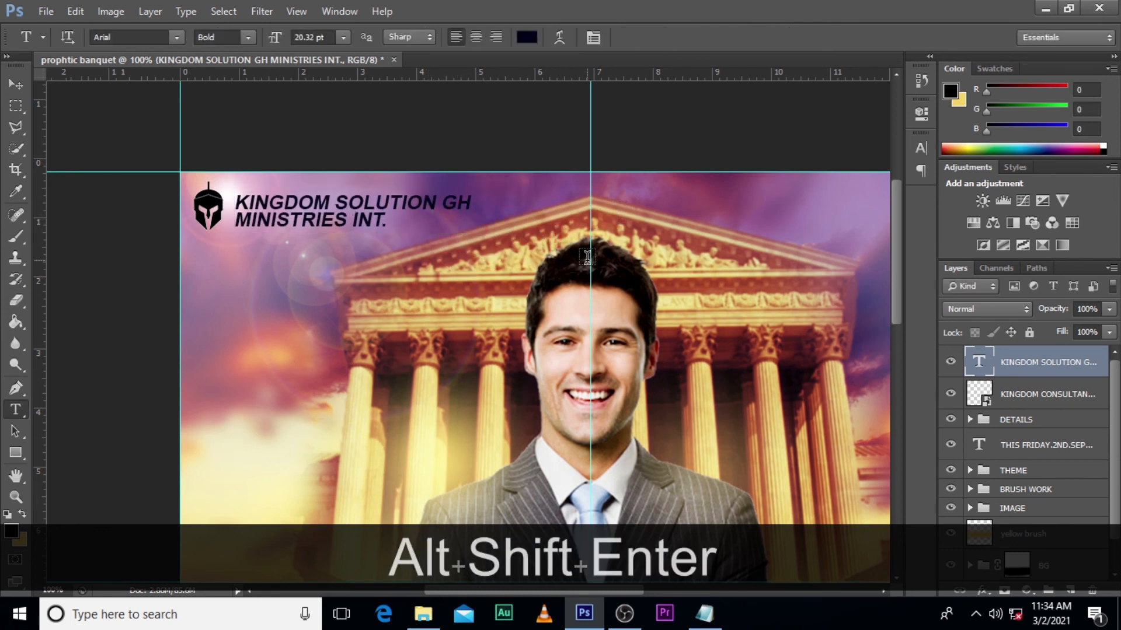
- Nudge the ministry name up and left so it sits close against the helmet logo
key(Up)
key(Up)
key(Up)
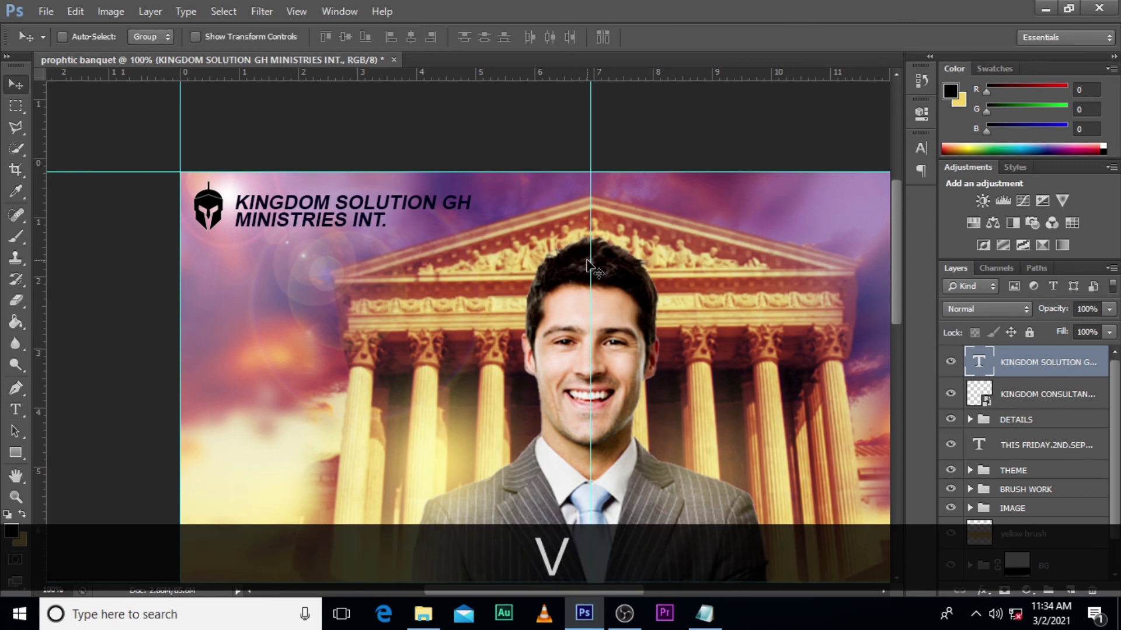
key(Up)
key(Up)
key(Up)
key(Left)
key(Left)
key(Left)
key(Left)
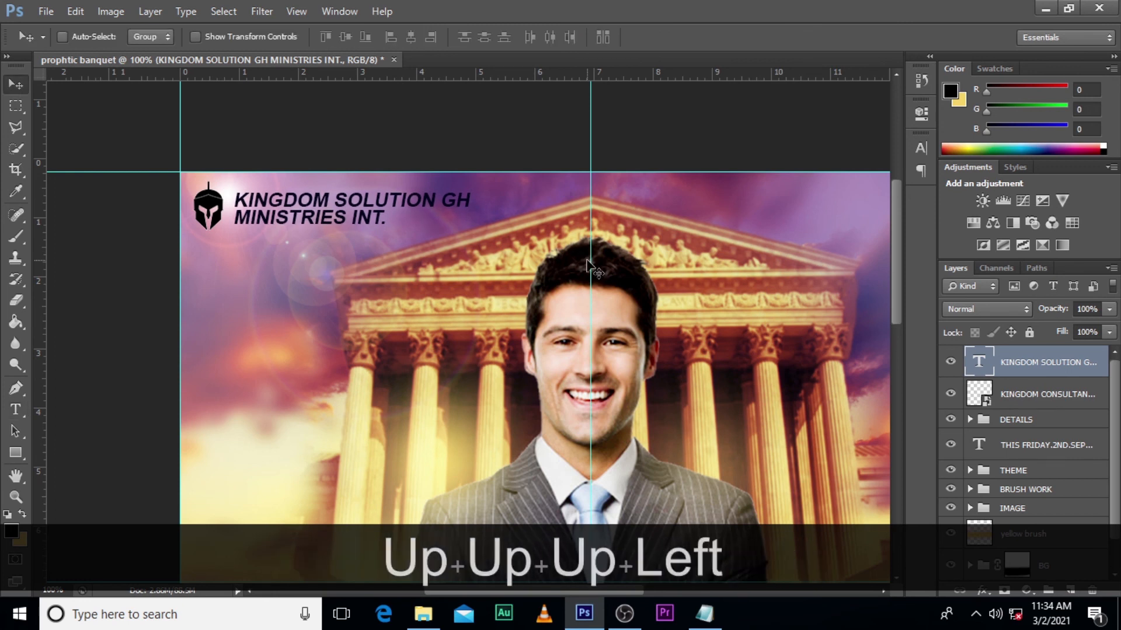
key(Up)
key(Up)
key(Left)
key(Left)
key(Left)
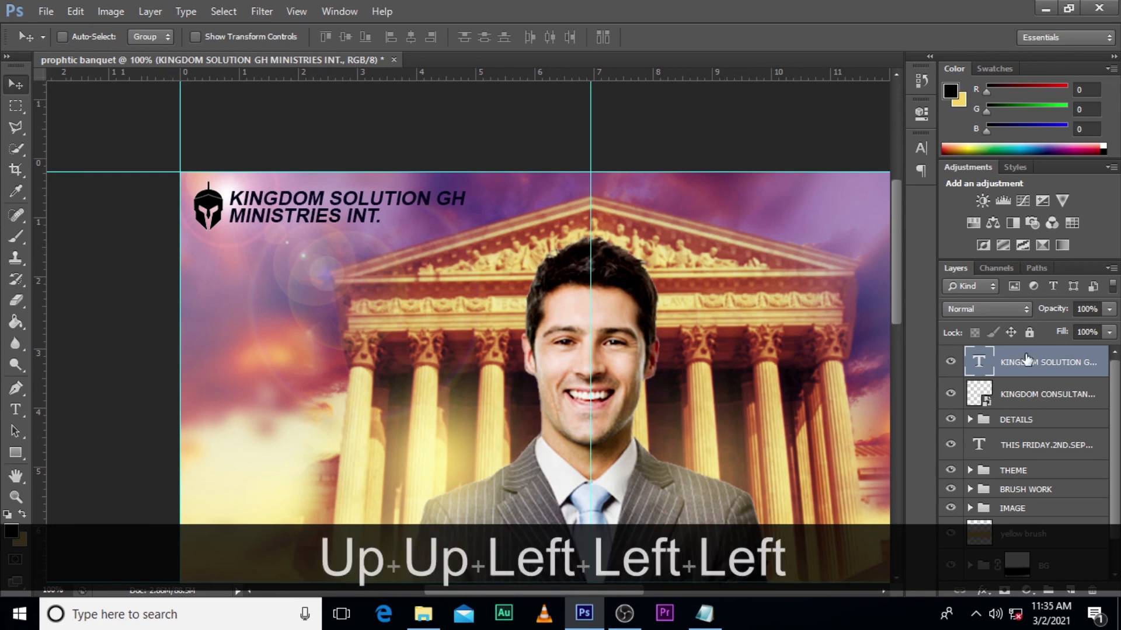
- Apply a white Outer Glow to the ministry name text with 18% spread and 9 px size
double_click(1100, 369)
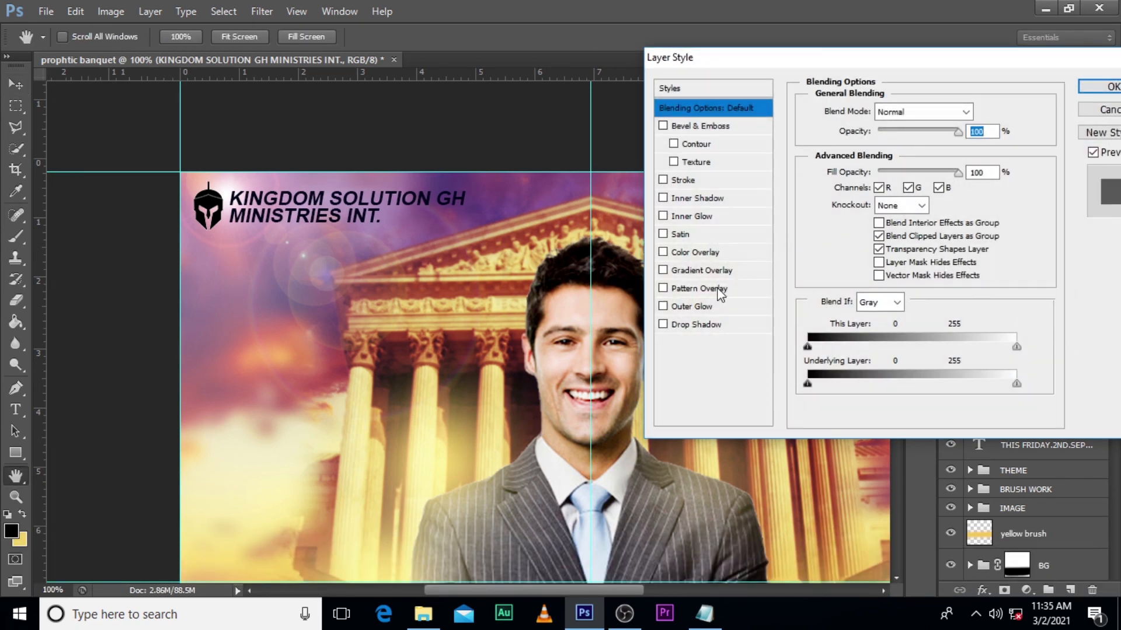
click(692, 307)
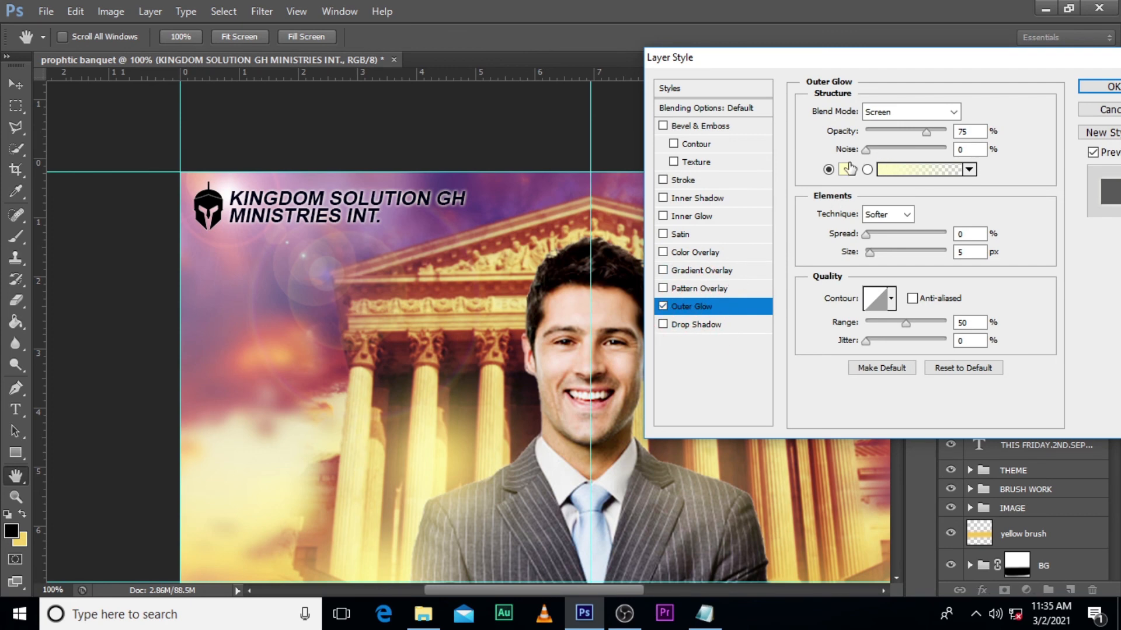
click(841, 169)
drag(764, 124, 712, 104)
click(1096, 109)
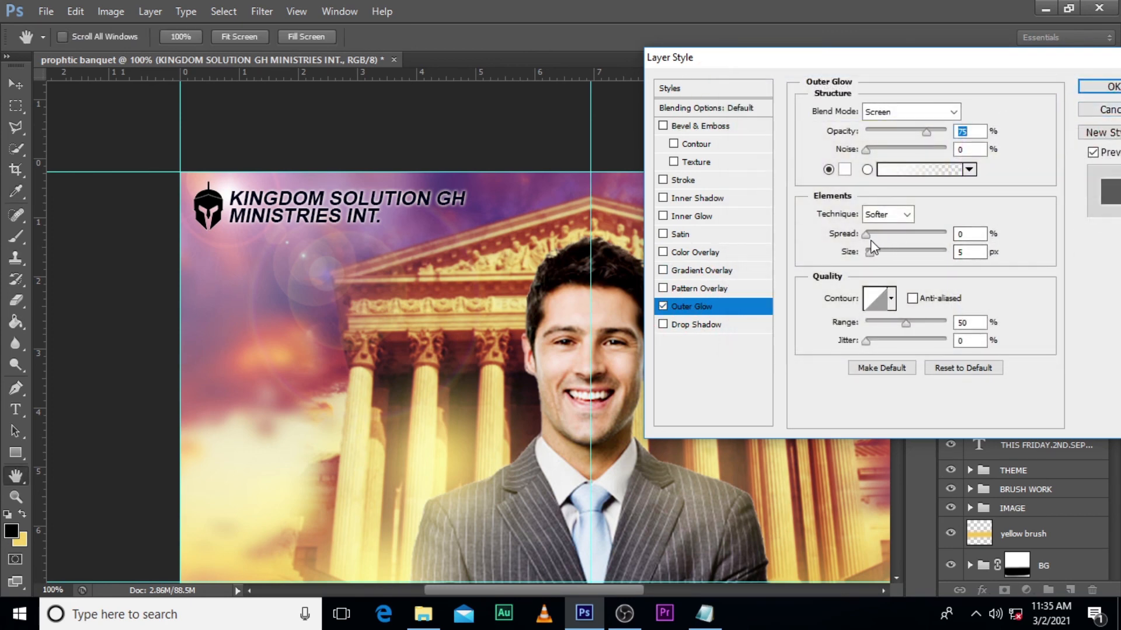
drag(866, 236, 881, 240)
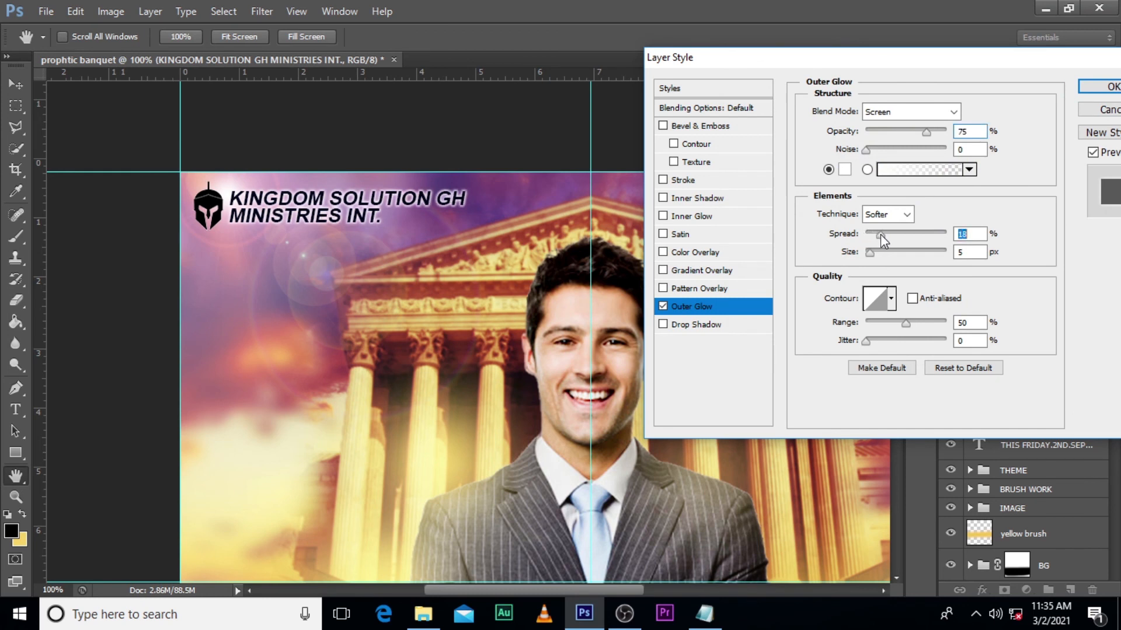
drag(871, 253, 875, 256)
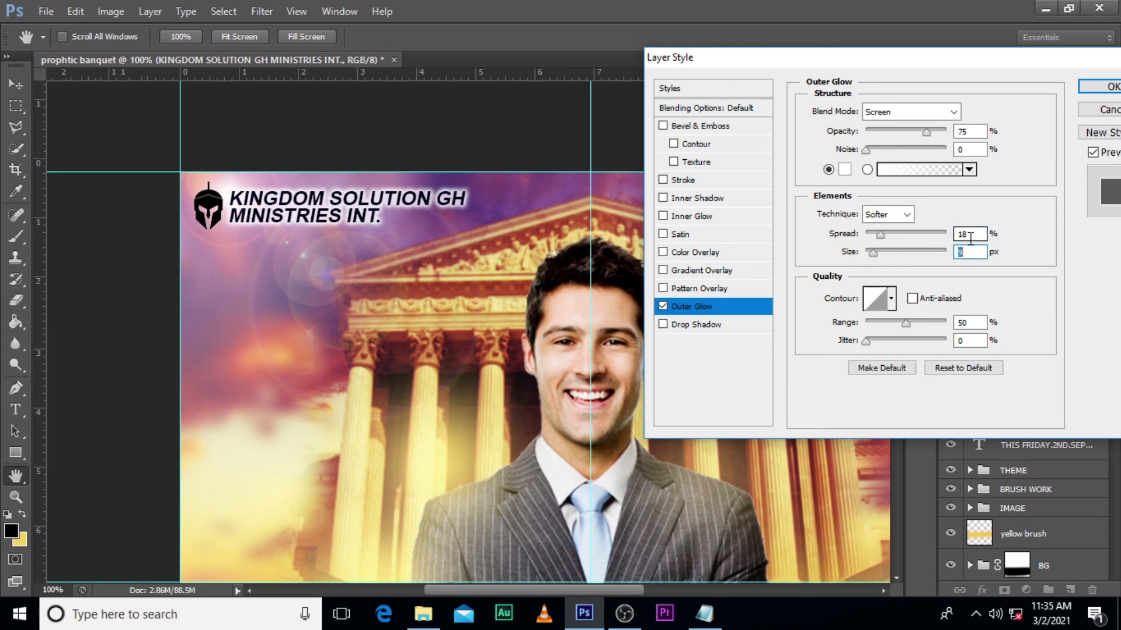
click(1099, 87)
key(ctrl+0)
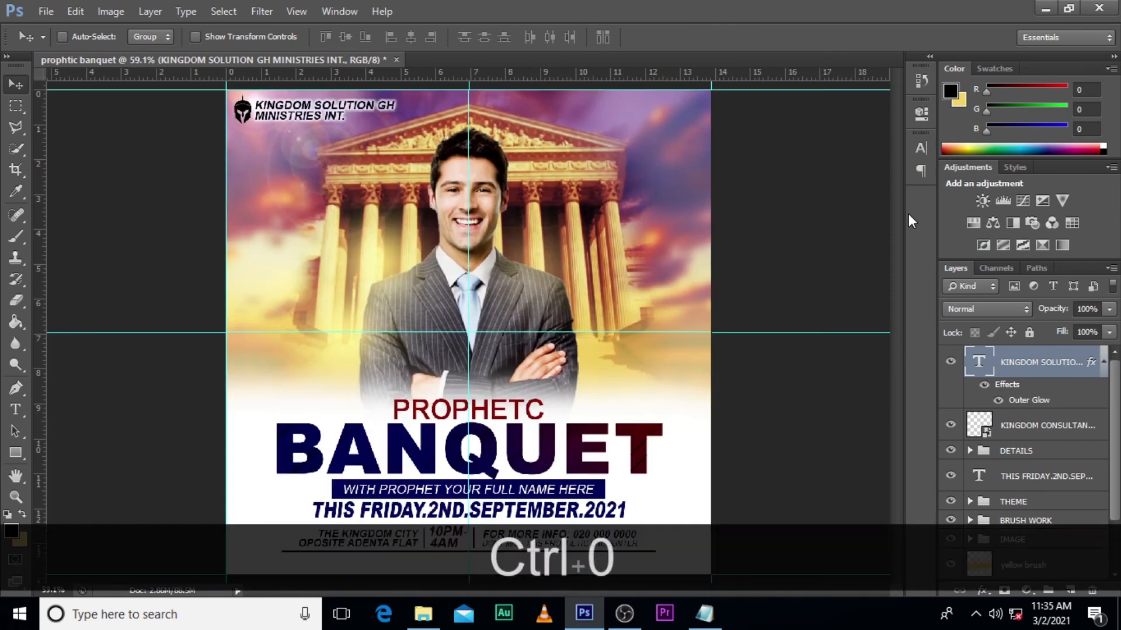